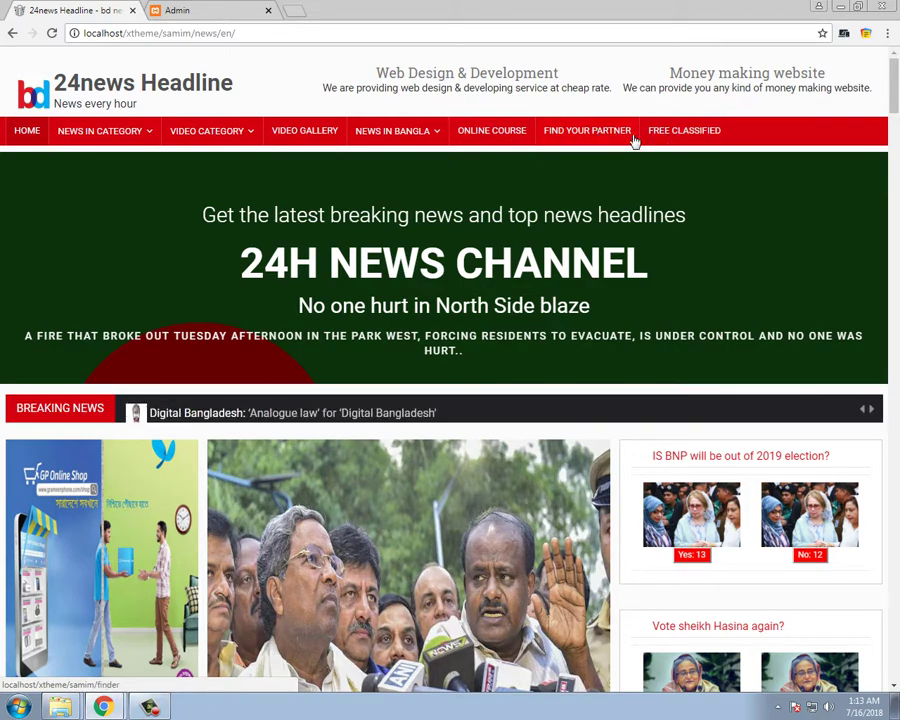
Switch to the site's admin panel and open the Add Sub Menu page
left_click(219, 13)
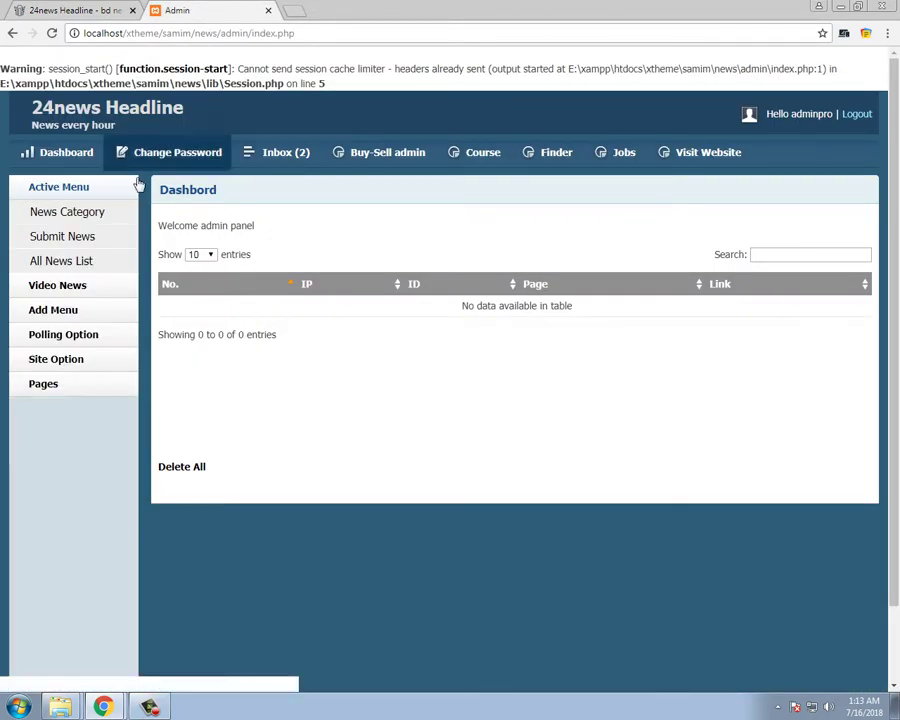
left_click(52, 311)
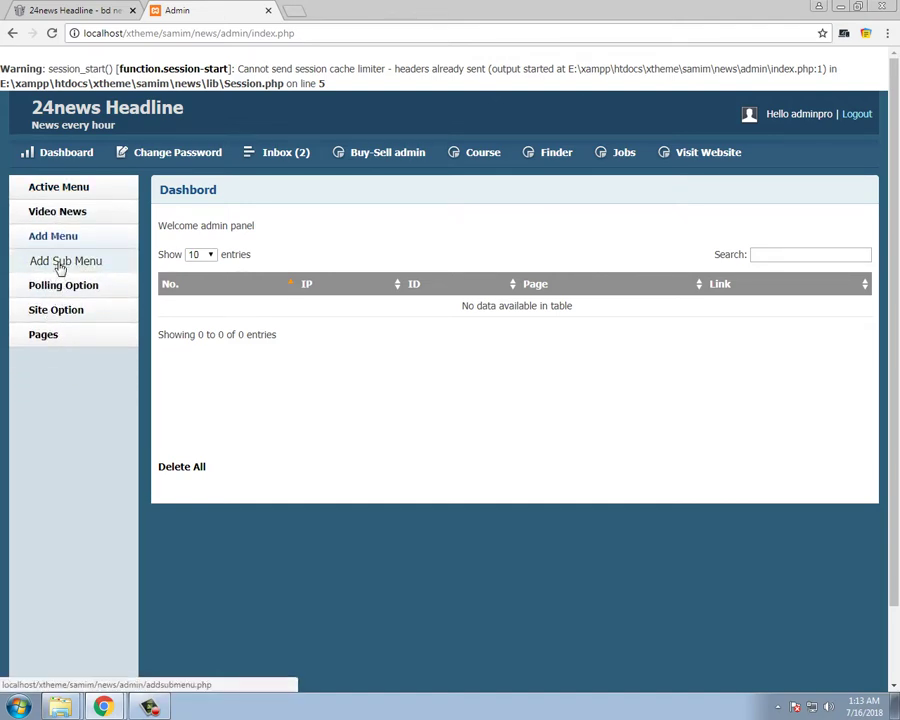
left_click(58, 261)
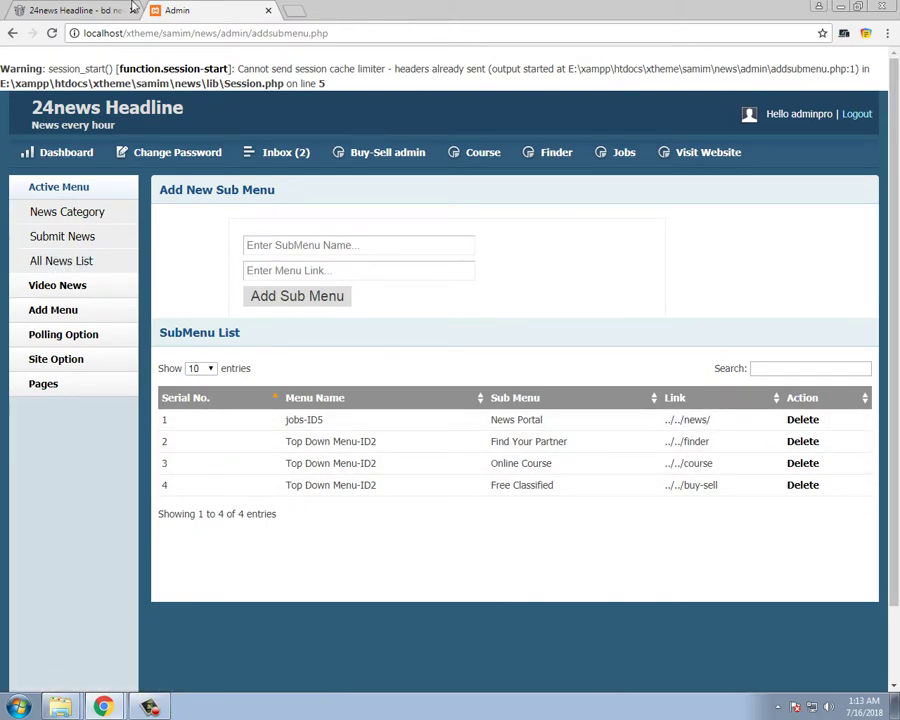
Compare the news site's navigation bar with the submenu list in the admin panel
left_click(96, 8)
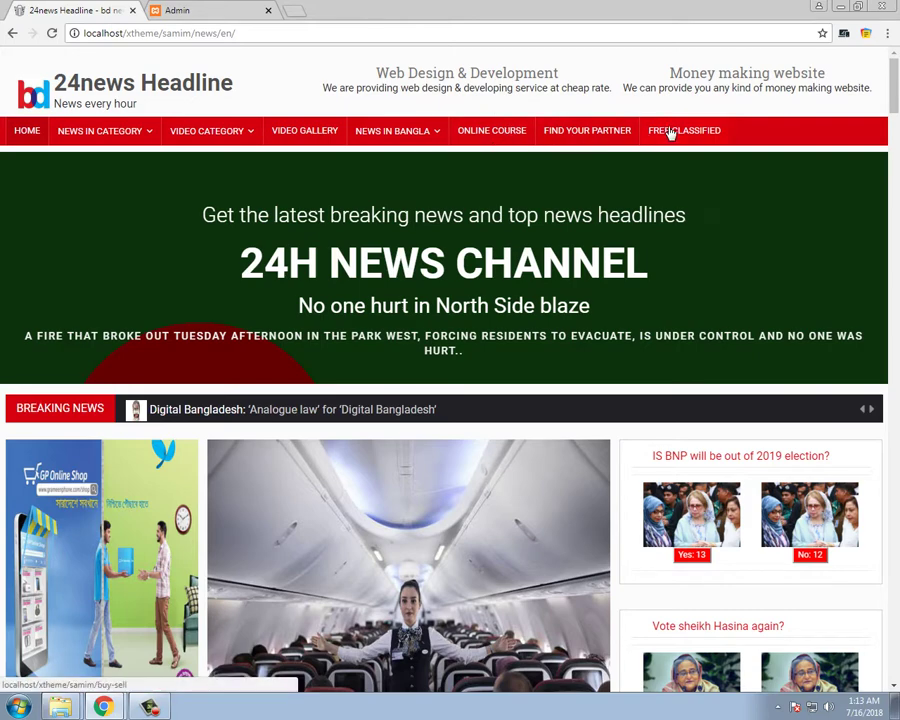
left_click(182, 9)
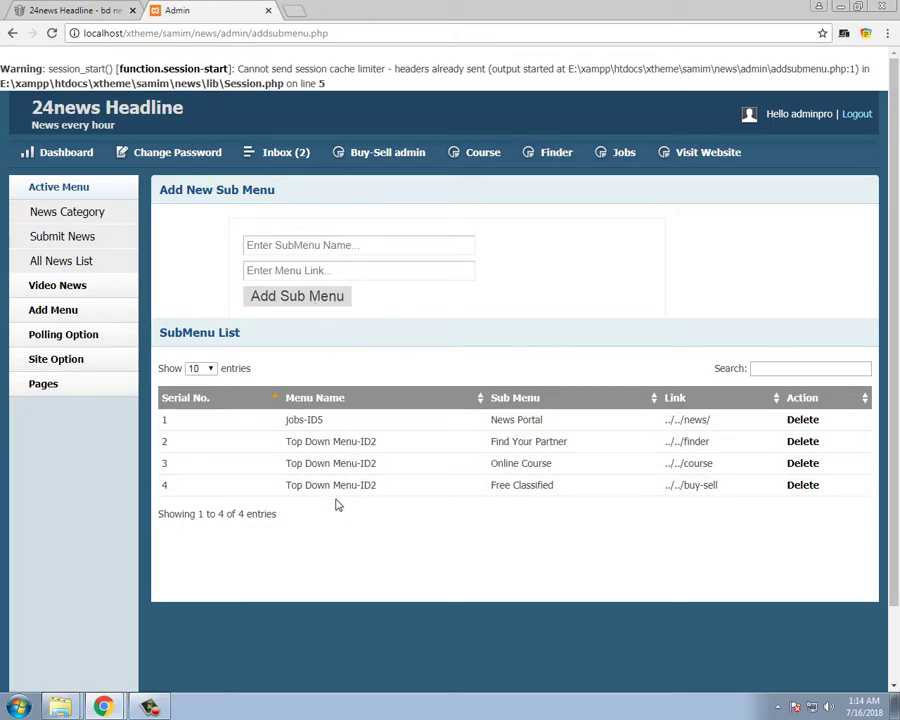
left_click(56, 8)
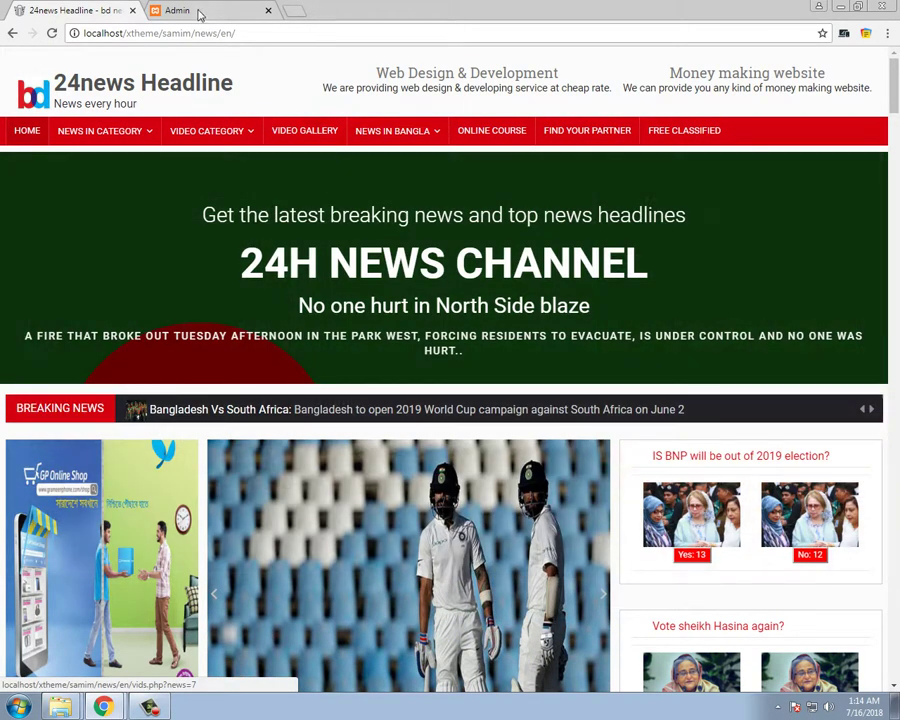
left_click(199, 12)
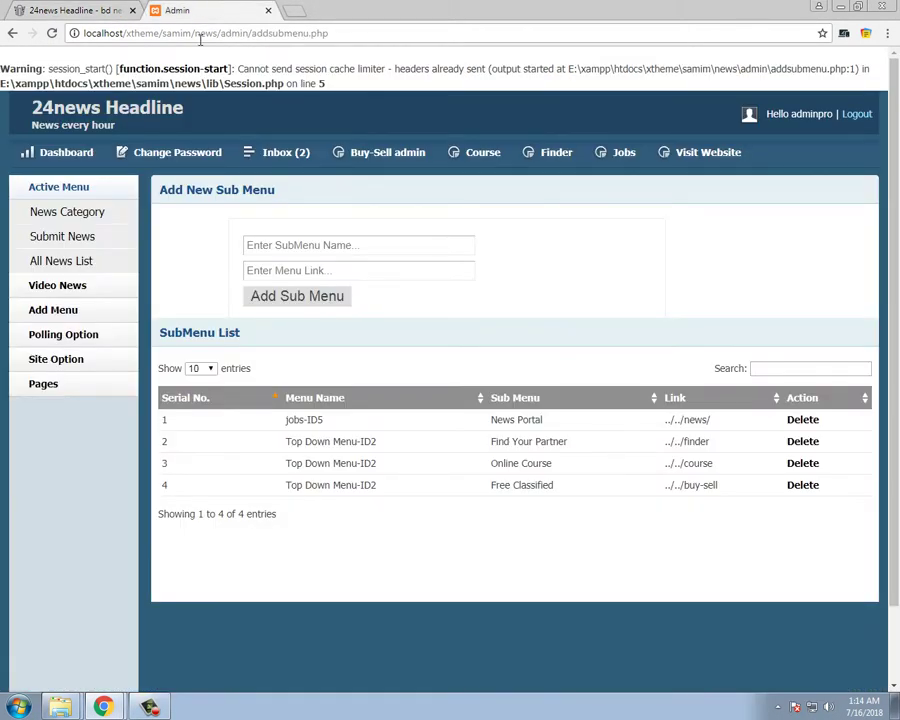
left_click(330, 244)
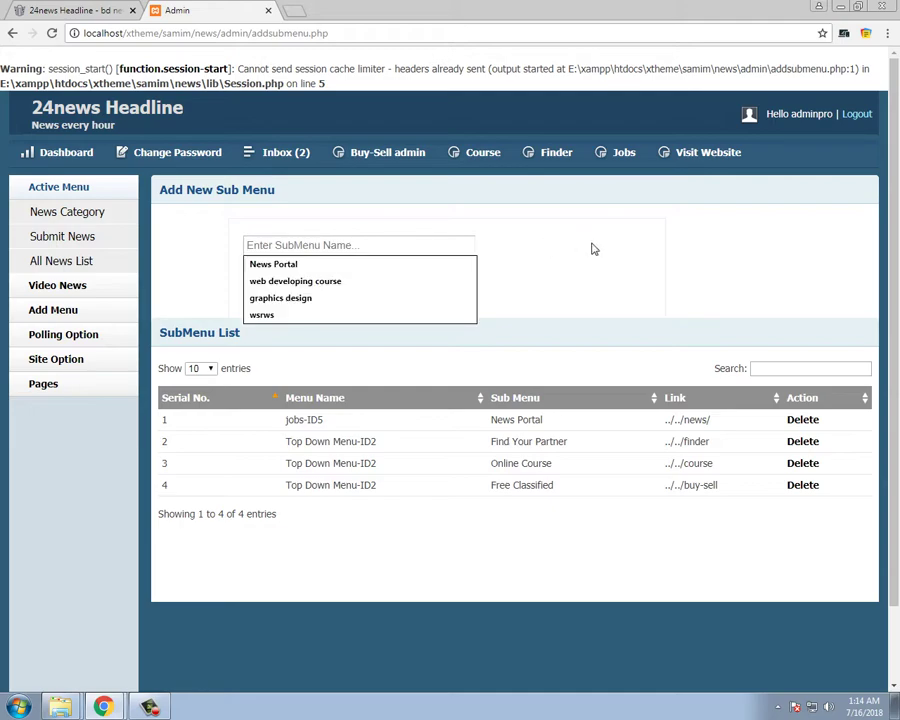
key("Return")
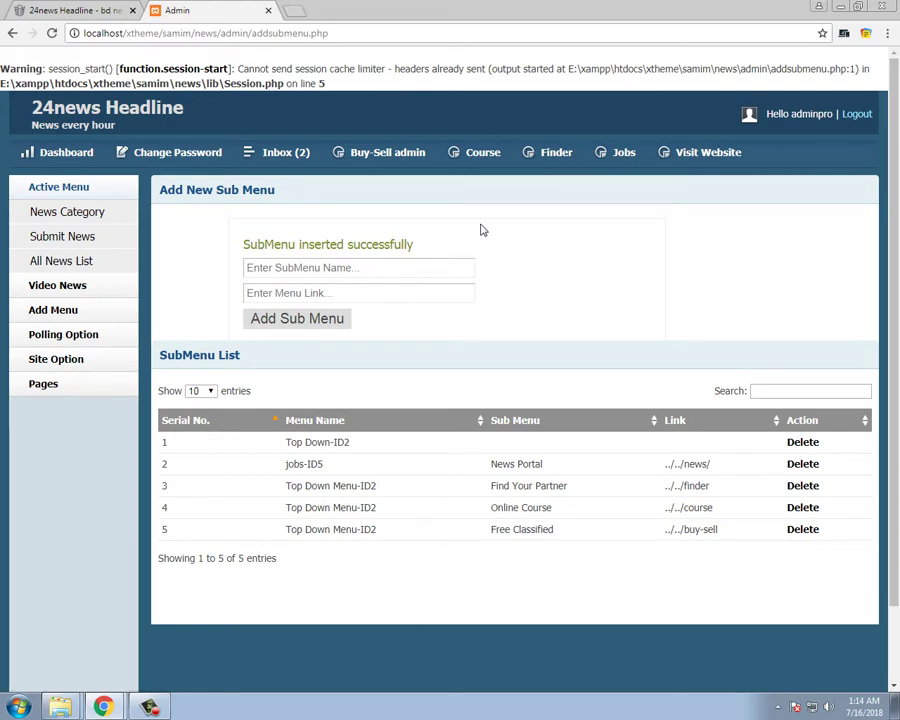
left_click(348, 268)
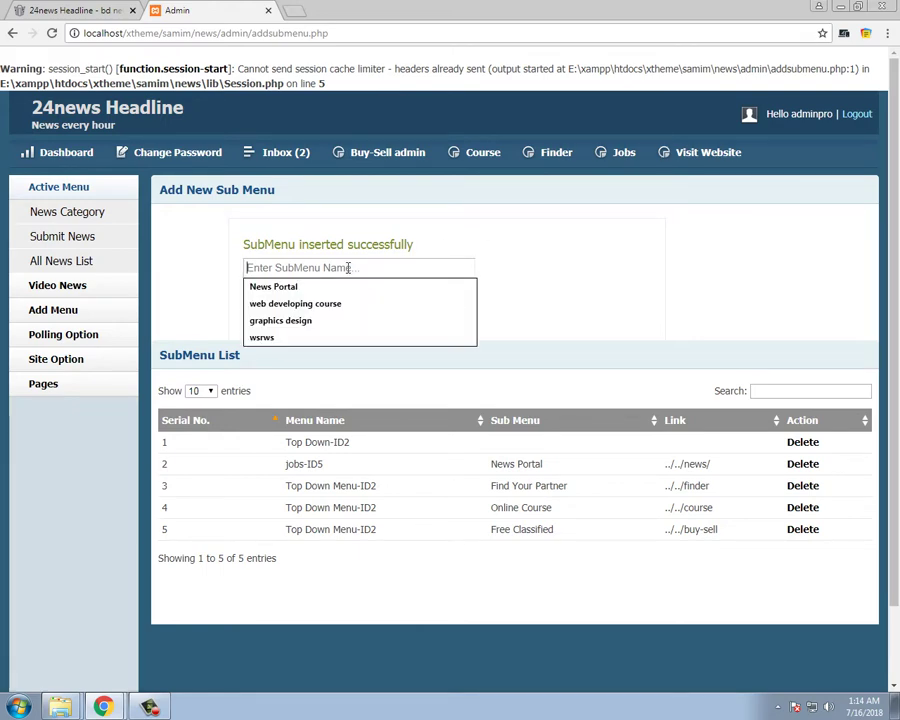
type("J")
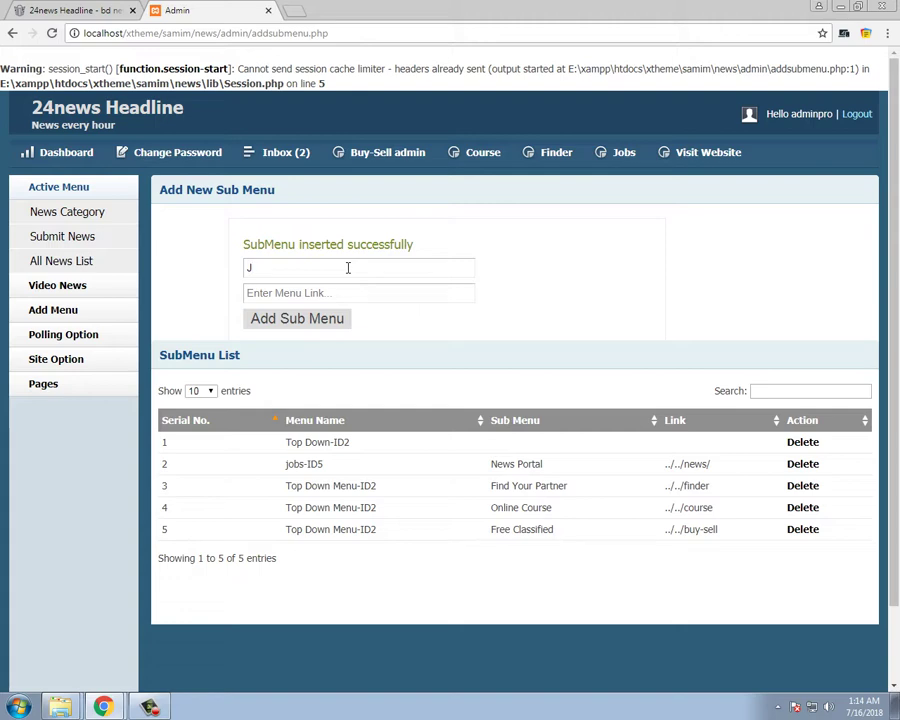
left_click(806, 443)
left_click(518, 109)
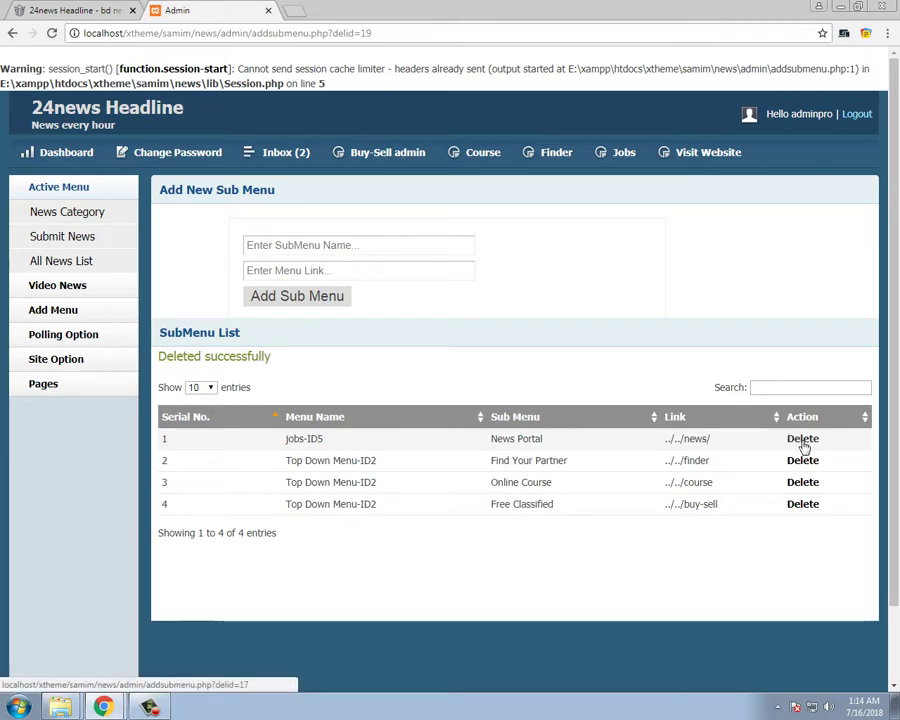
Add a new submenu named Jobs with the menu link ../../jobs
left_click(302, 244)
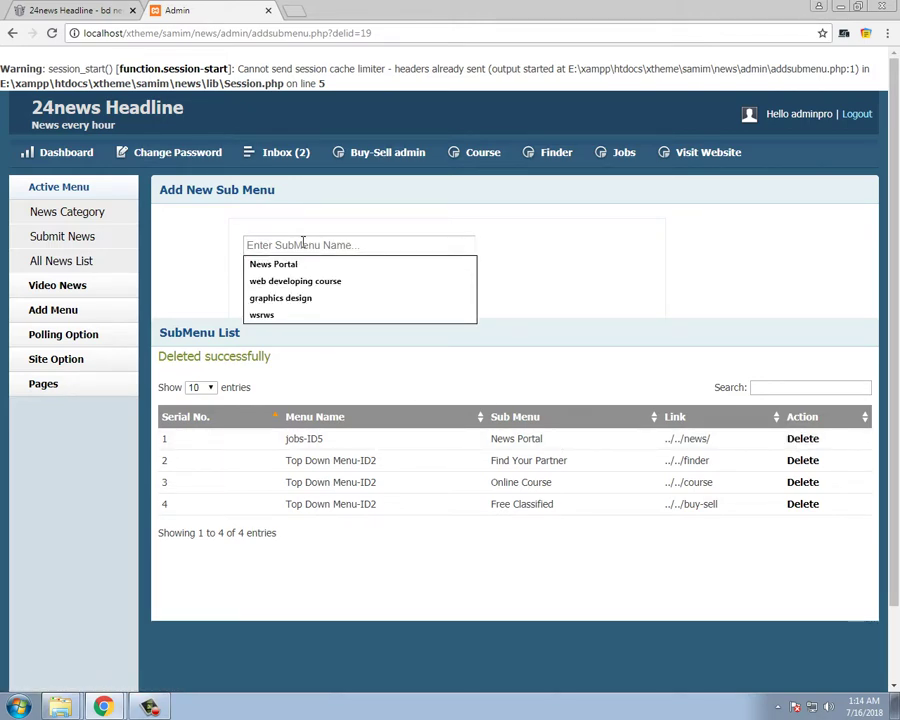
type("Jobs")
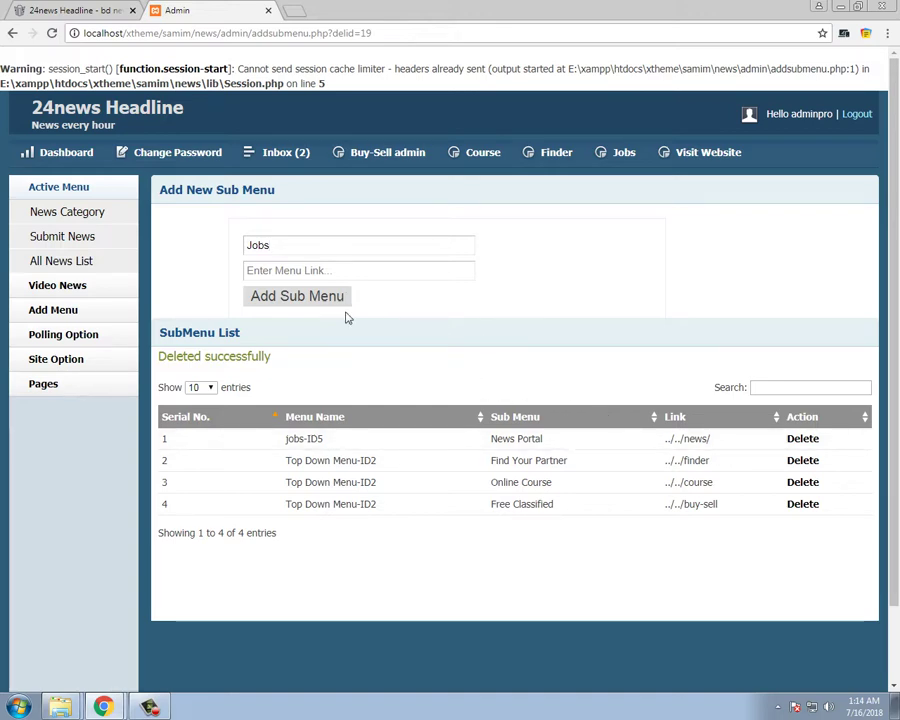
left_click(295, 270)
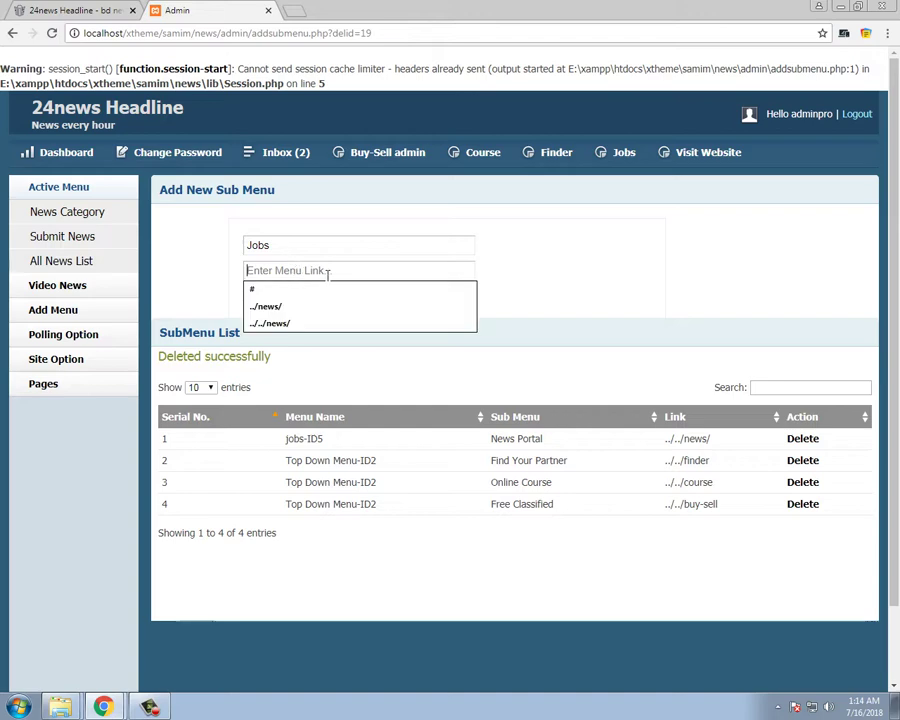
type("../../")
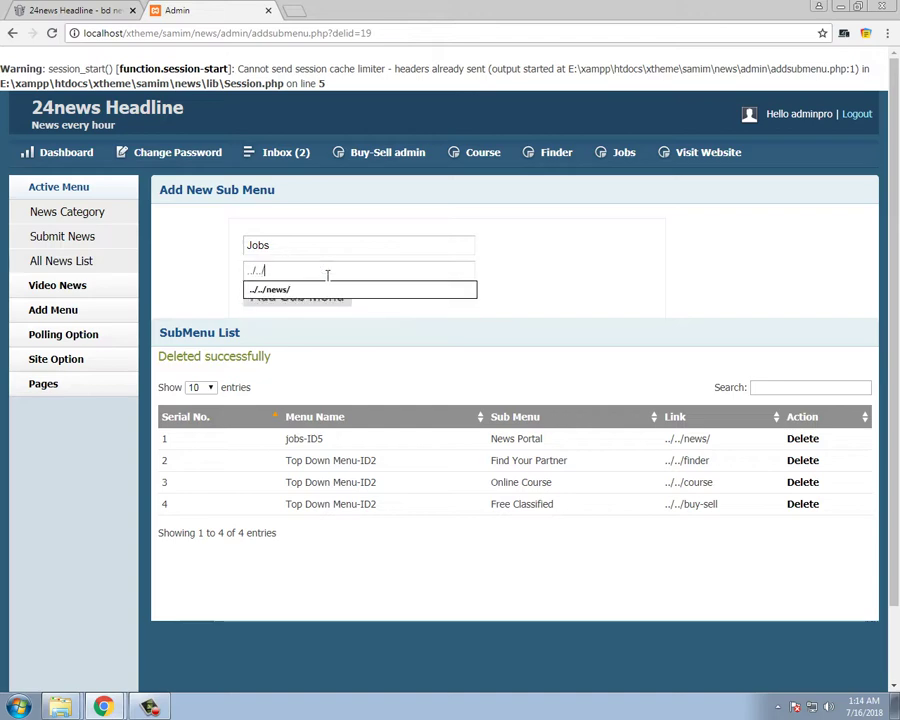
type("jobs")
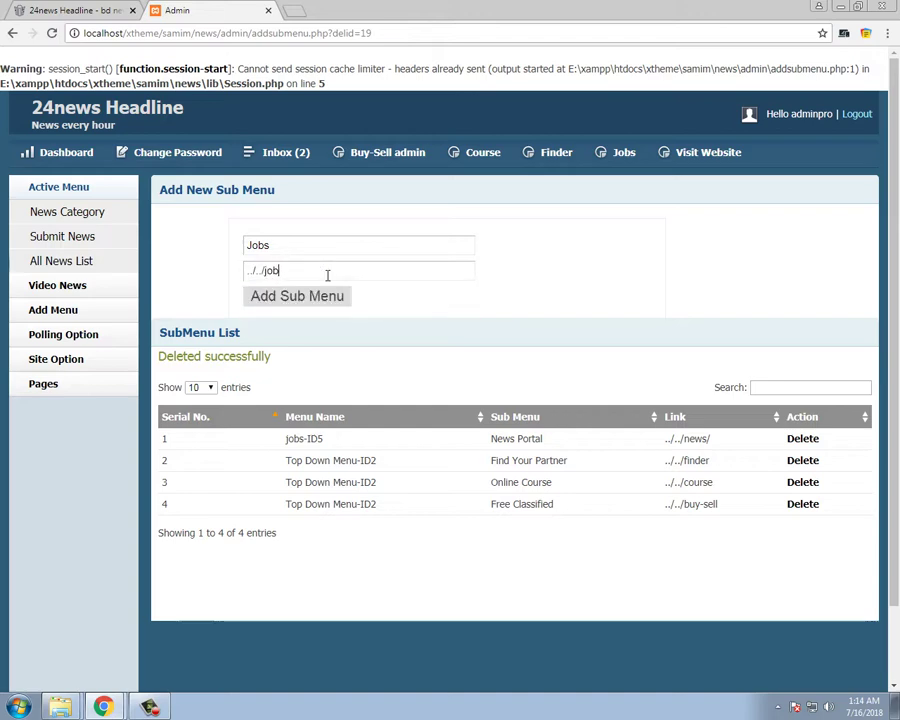
left_click(297, 294)
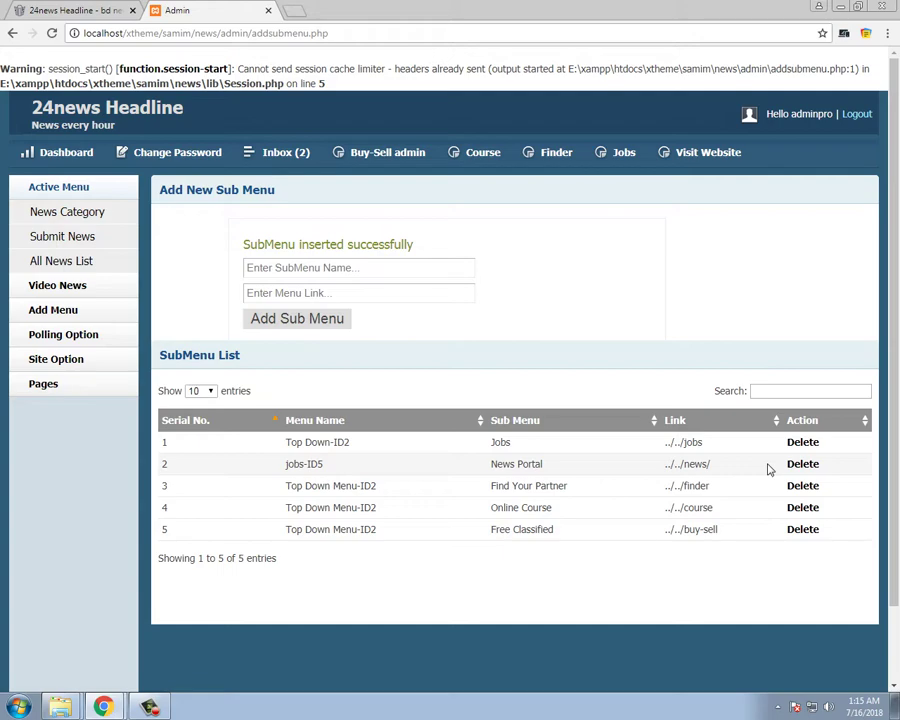
Reload the news site's home page and open the new Jobs menu entry to check its link
left_click(88, 13)
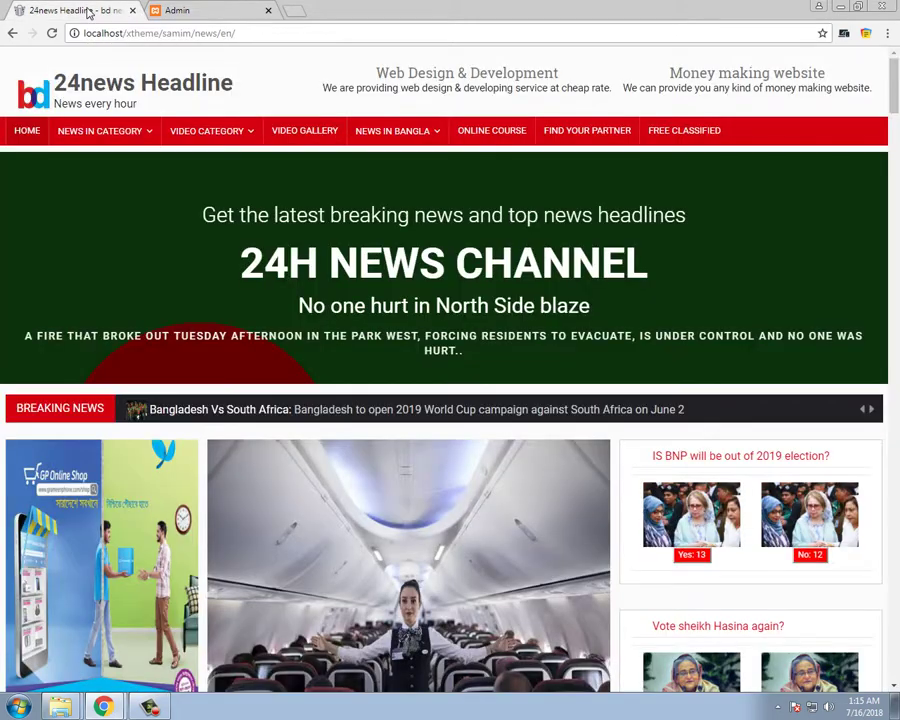
left_click(38, 139)
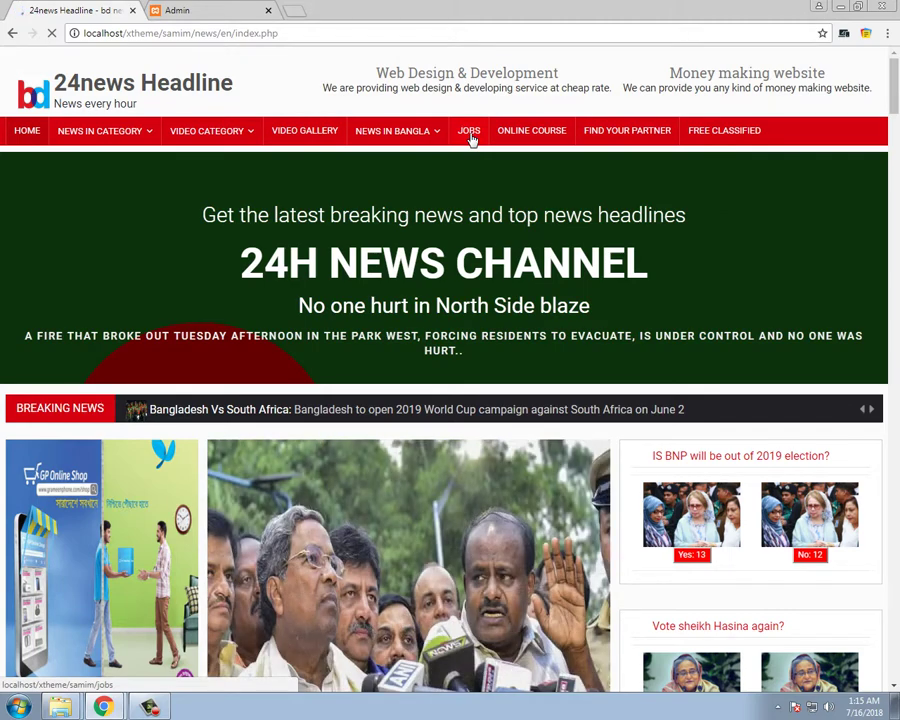
left_click(472, 139)
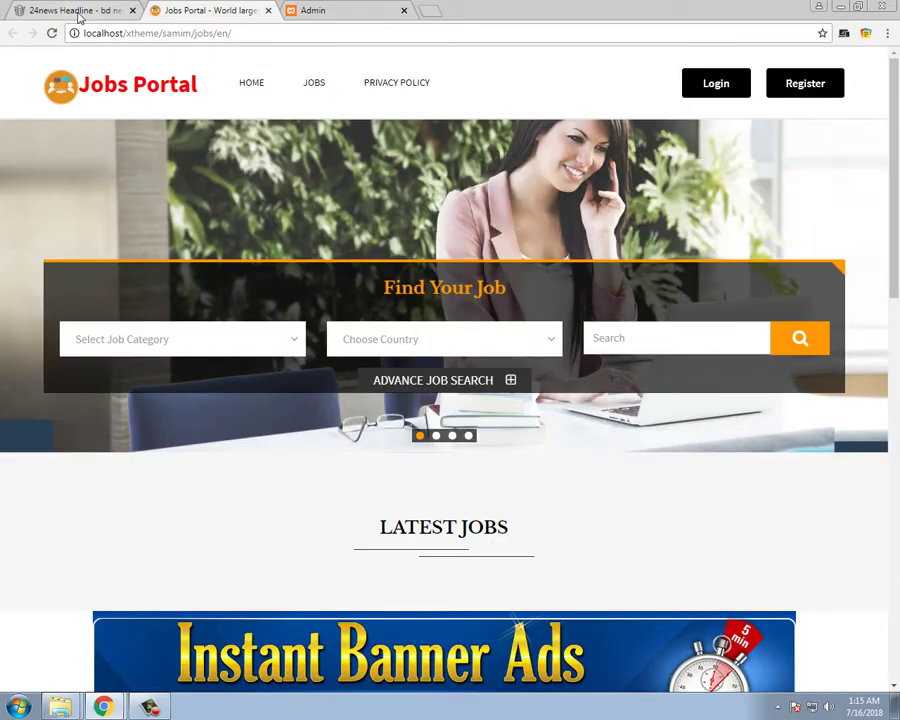
left_click(80, 17)
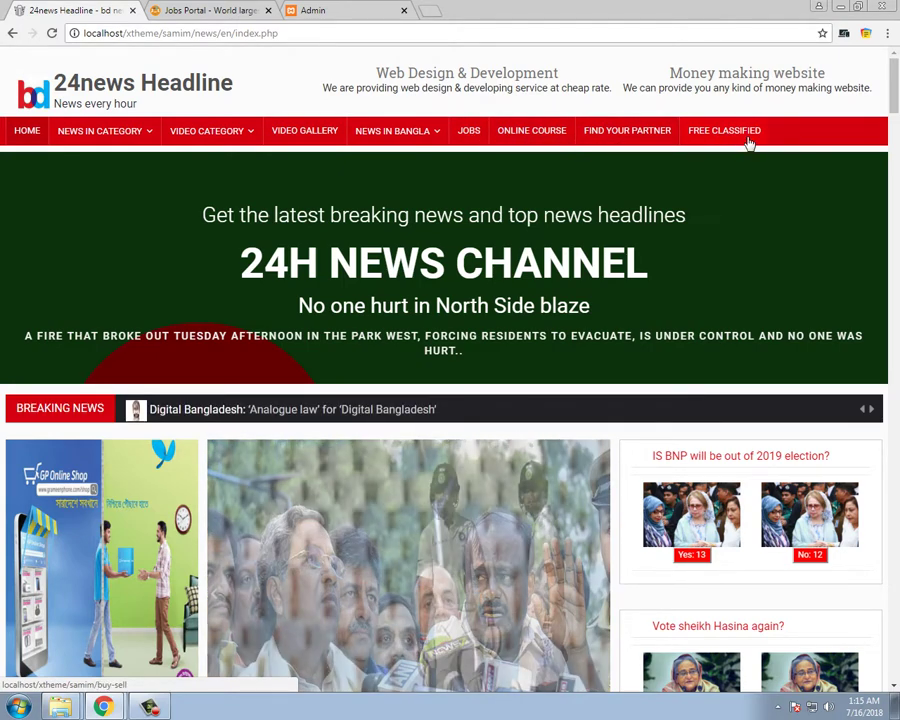
left_click(192, 9)
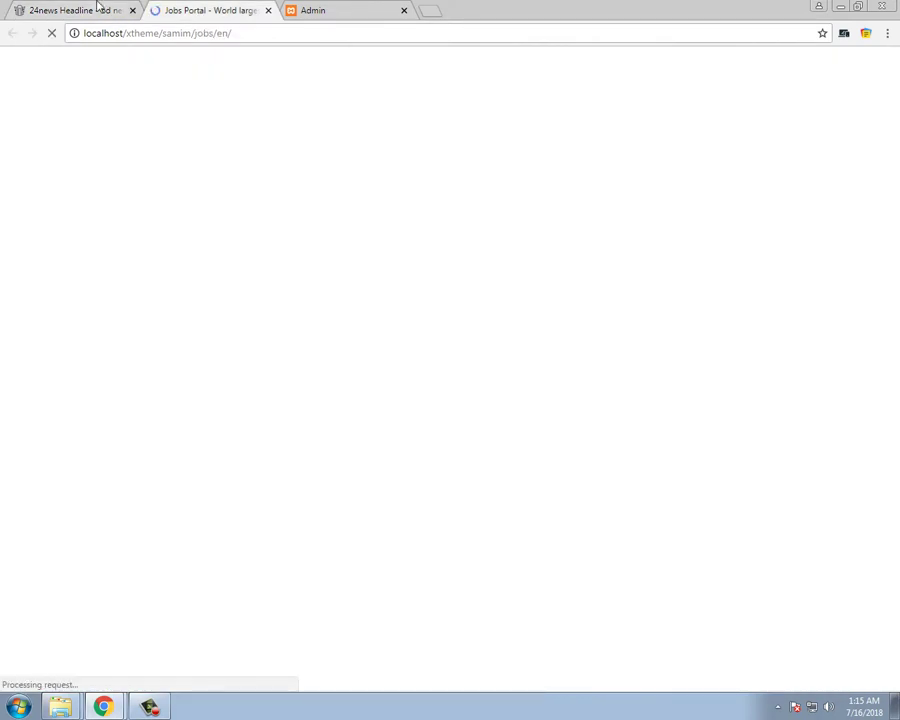
Copy the Free Classified submenu's link ../../buy-sell in the admin list, and delete that submenu
left_click(296, 8)
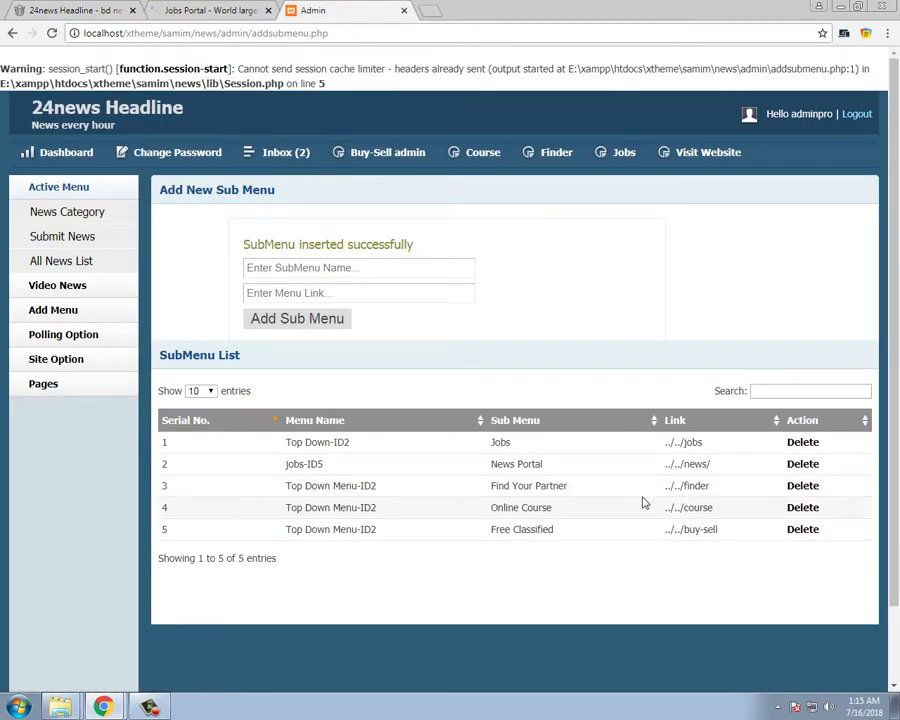
left_click(803, 464)
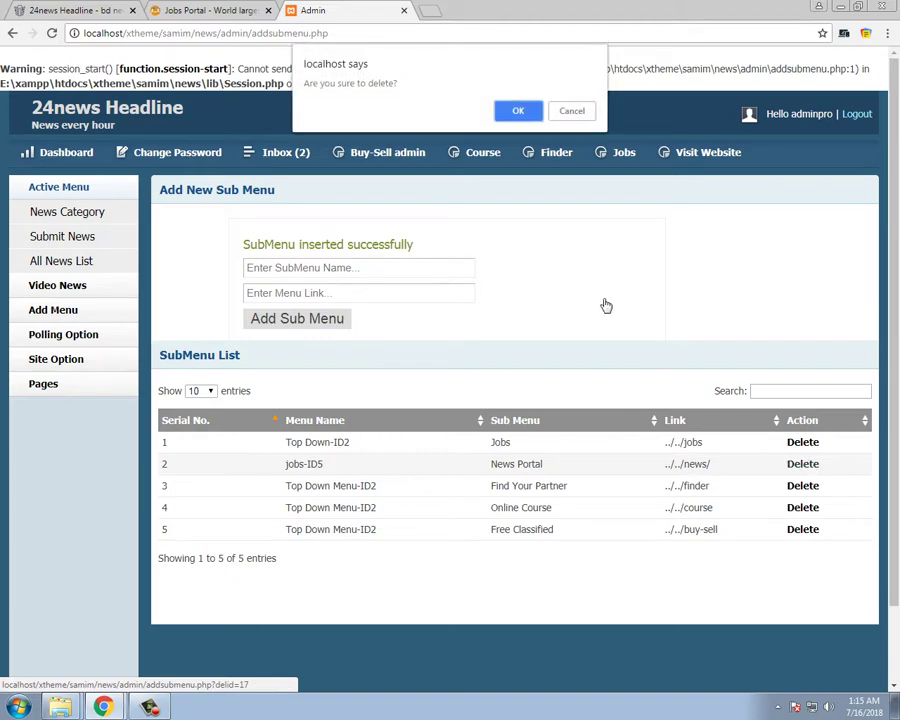
left_click(573, 112)
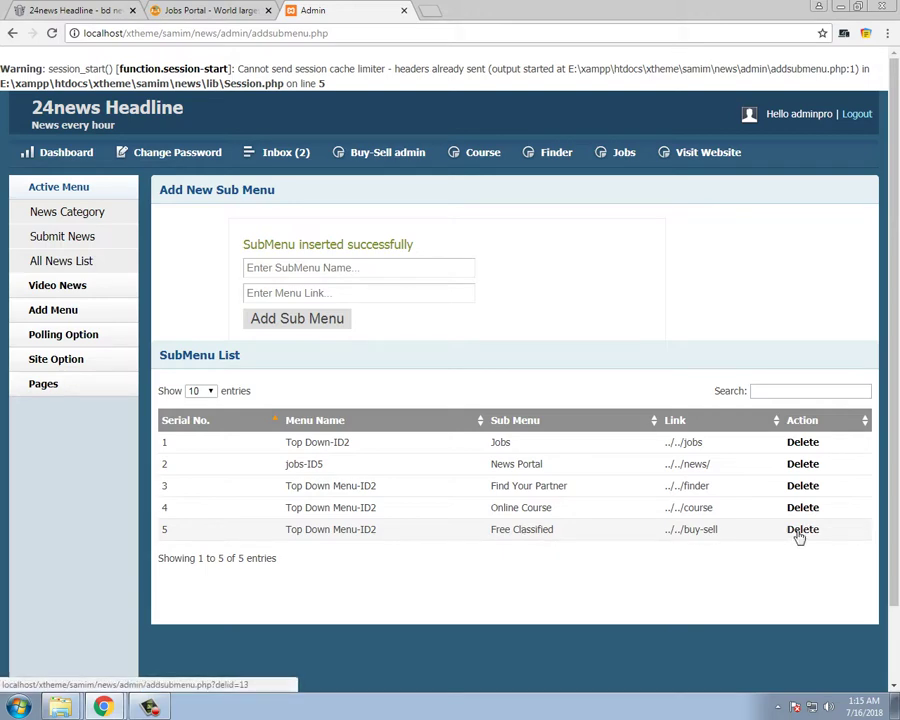
left_click_drag(667, 533, 722, 541)
key("ctrl+c")
right_click(712, 535)
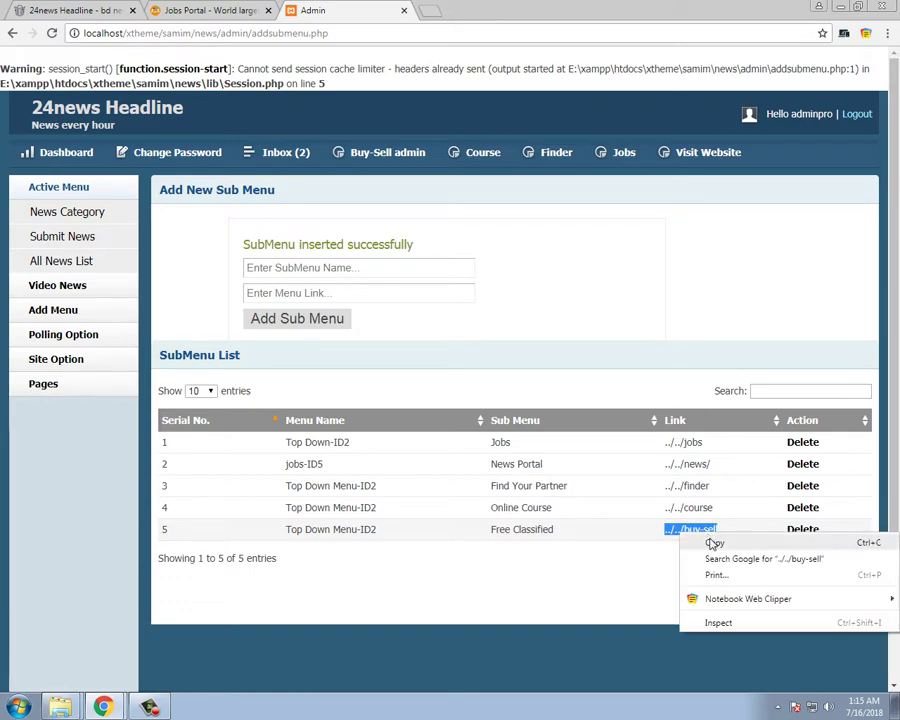
left_click(716, 539)
left_click(800, 531)
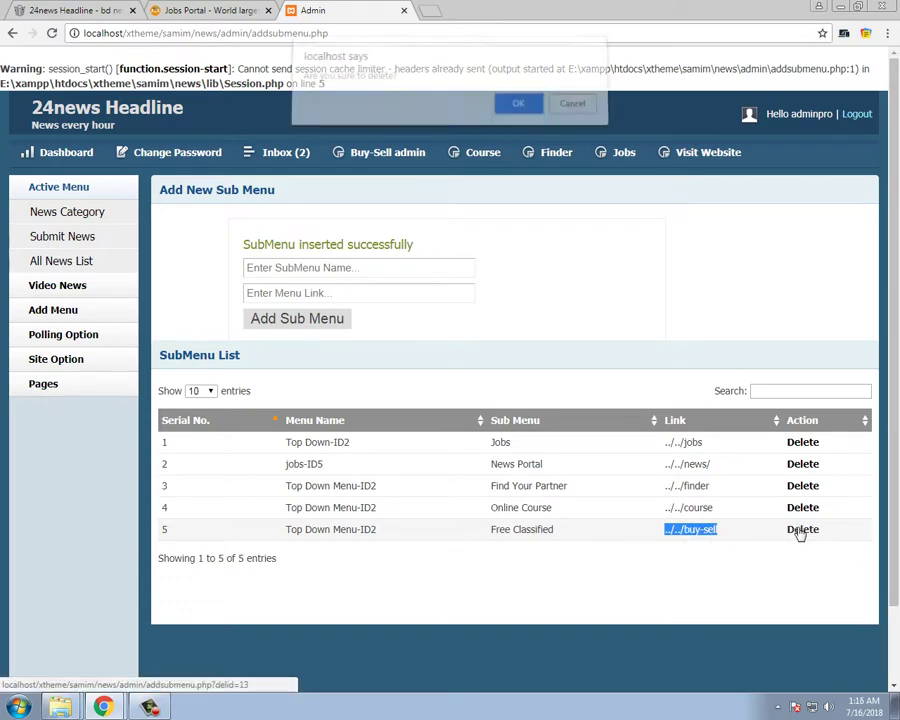
left_click(518, 108)
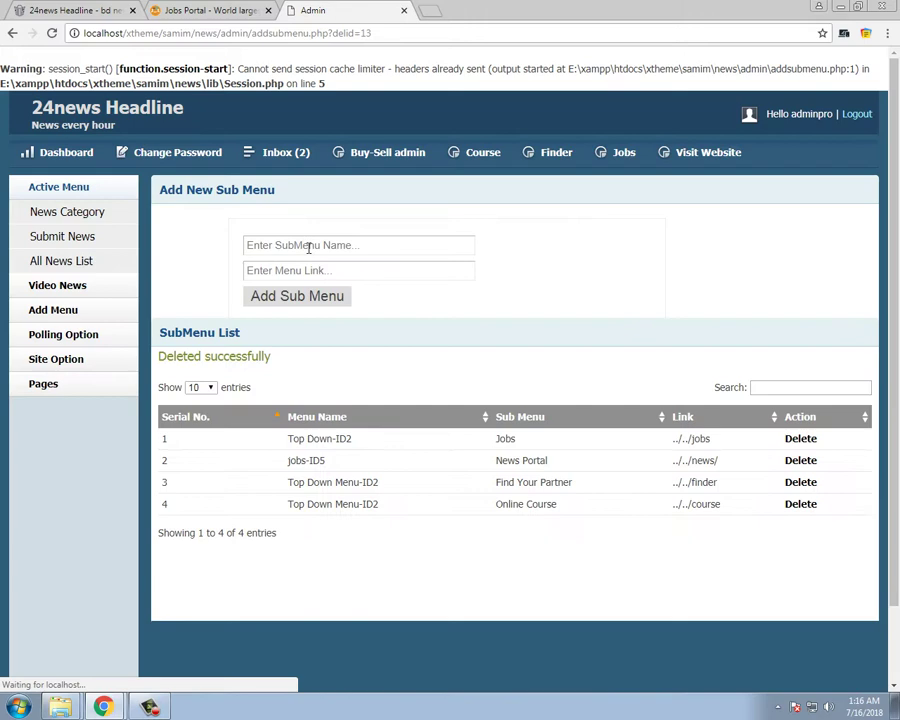
Fill in the new submenu form with the name Buy Sell and the copied menu link ../../buy-sell
left_click(306, 245)
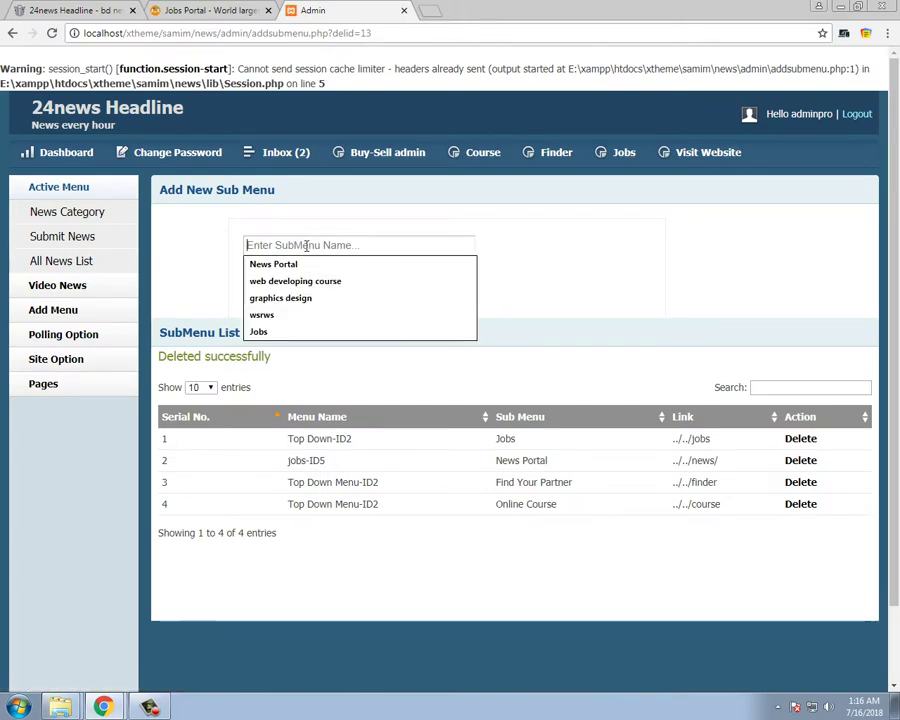
left_click(80, 9)
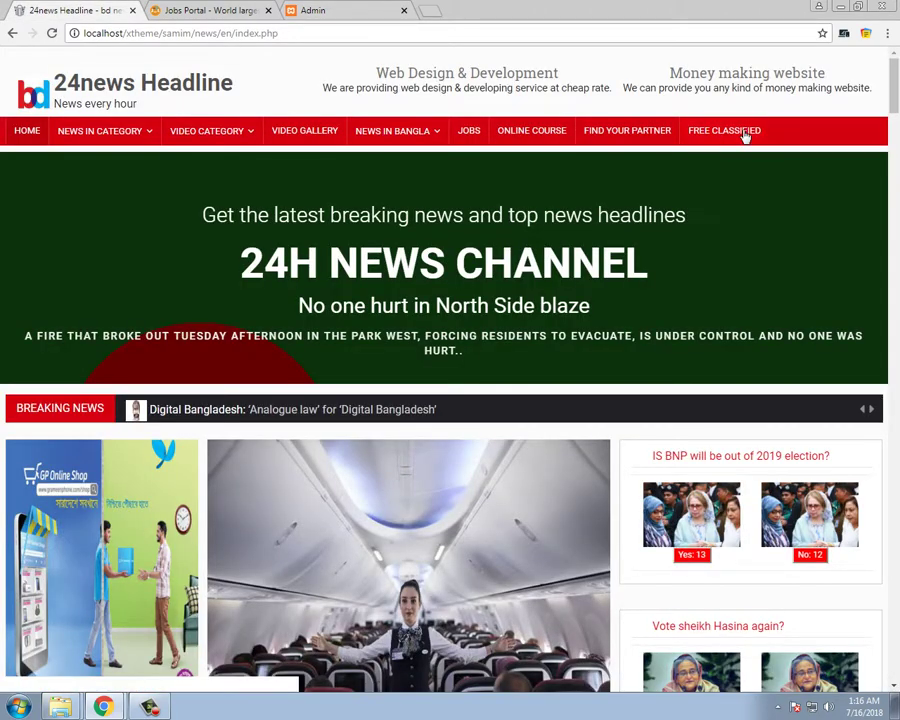
left_click(308, 9)
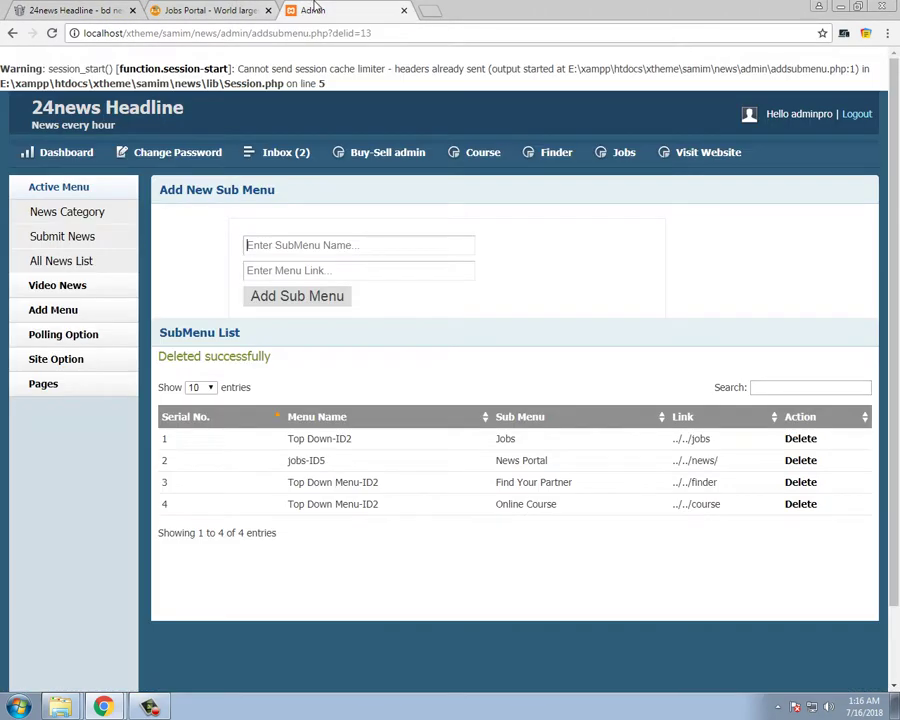
left_click(326, 253)
type("Buy")
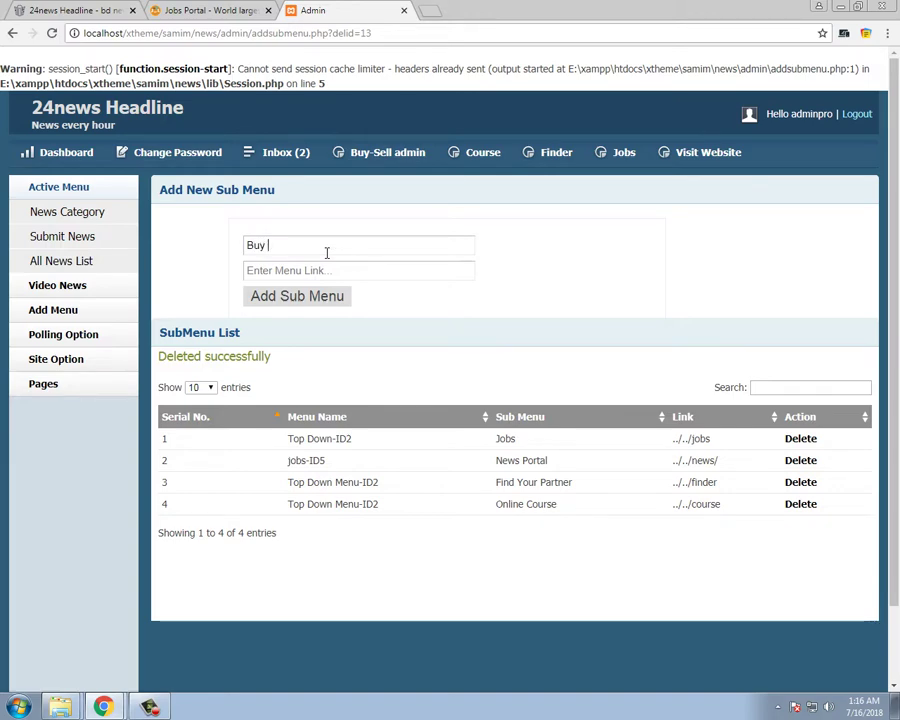
type(" Sell")
right_click(305, 268)
left_click(398, 358)
left_click(267, 272)
key("ctrl+v")
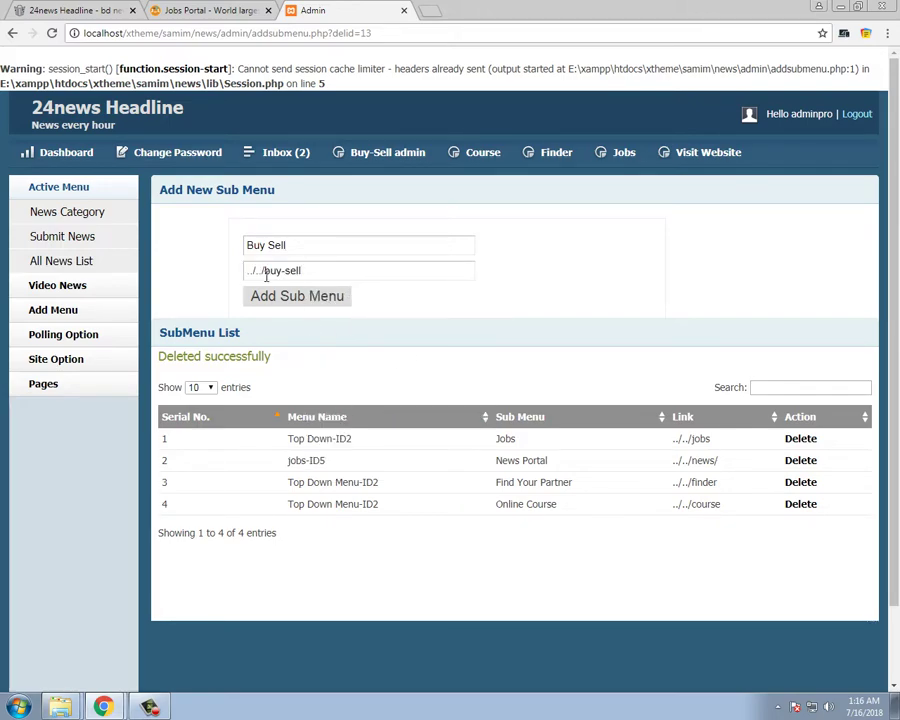
Examine the ../../ prefix and the buy-sell folder in the menu link against the open news and jobs pages
left_click_drag(264, 271, 246, 271)
left_click(50, 8)
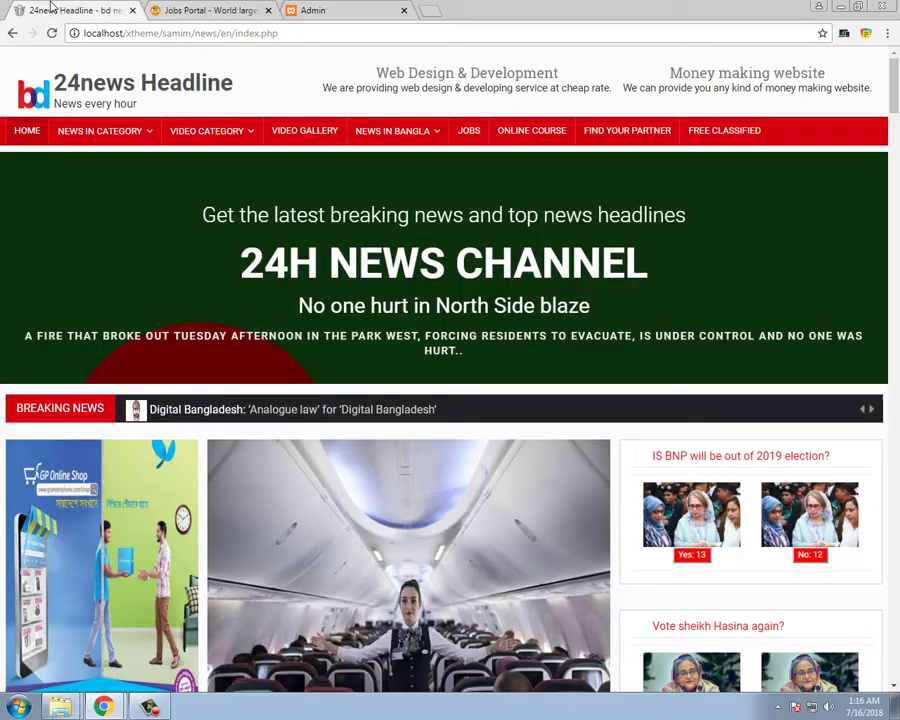
left_click(183, 10)
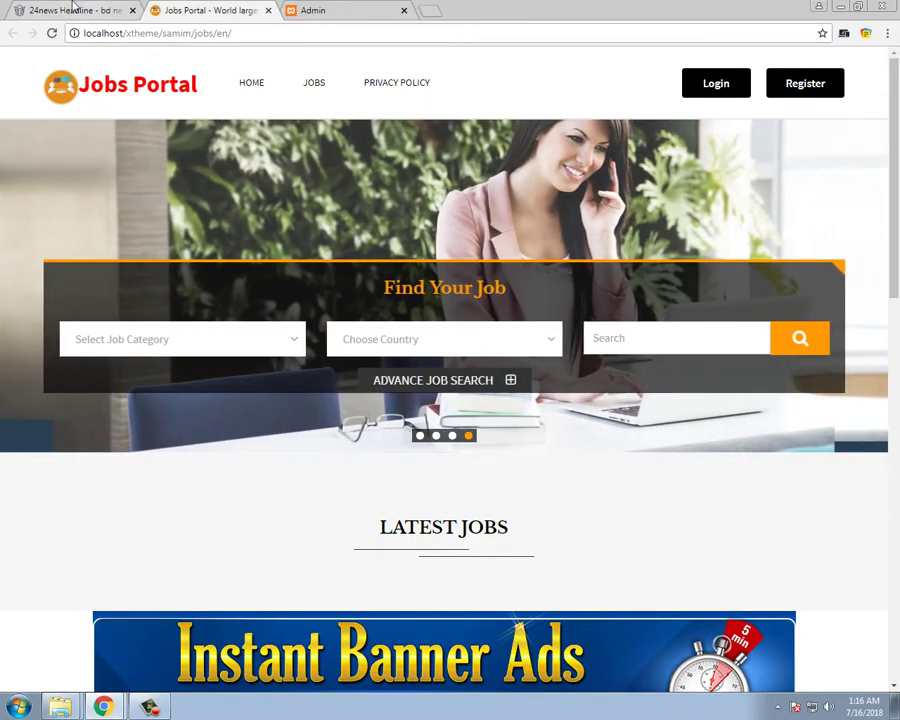
left_click(40, 8)
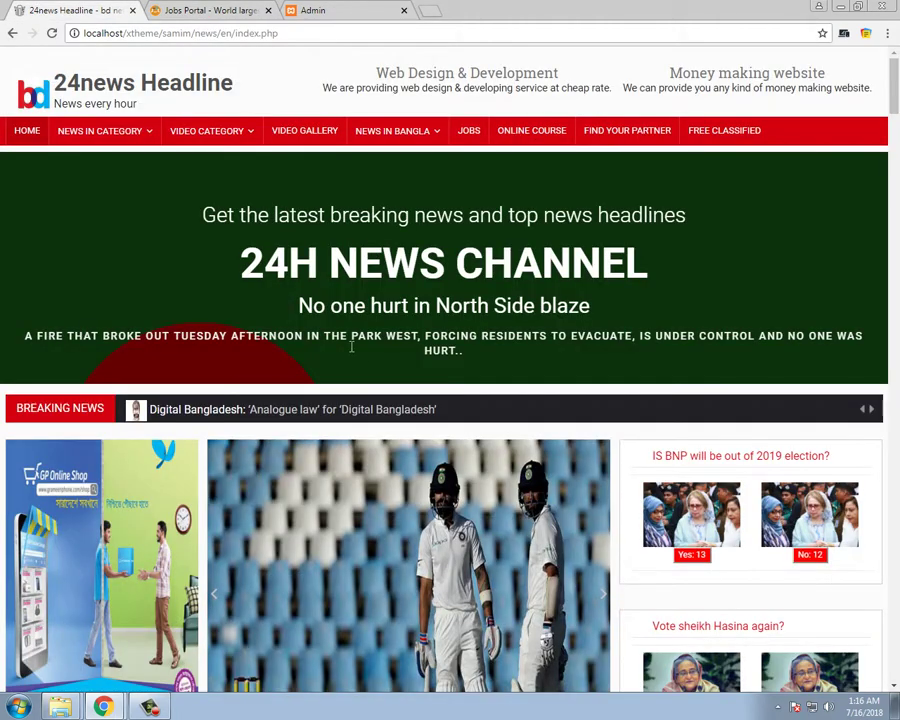
left_click(230, 10)
left_click(352, 8)
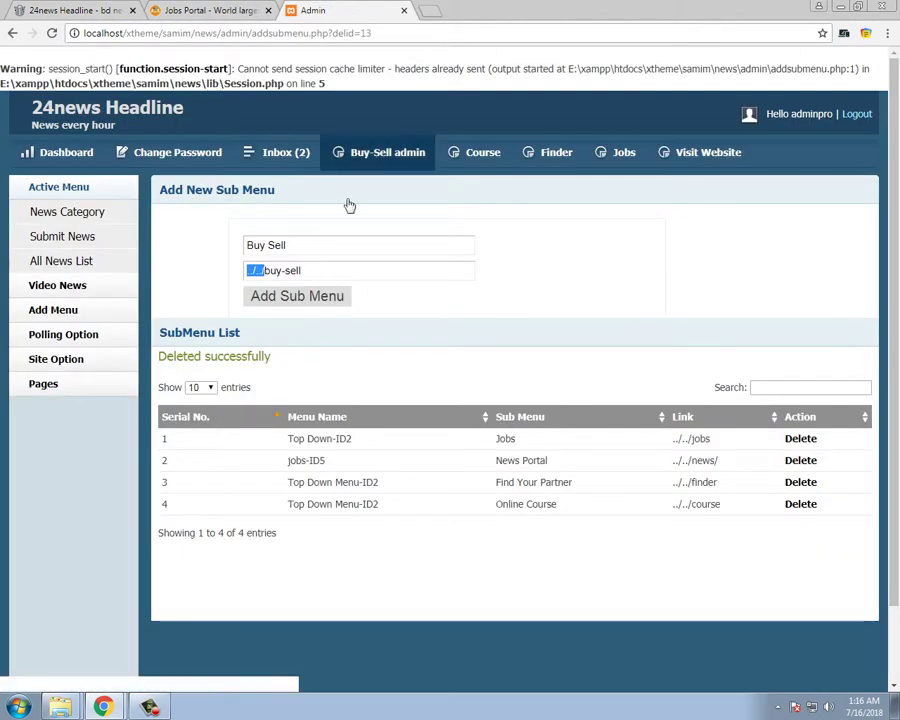
type("../../")
left_click_drag(310, 272, 262, 271)
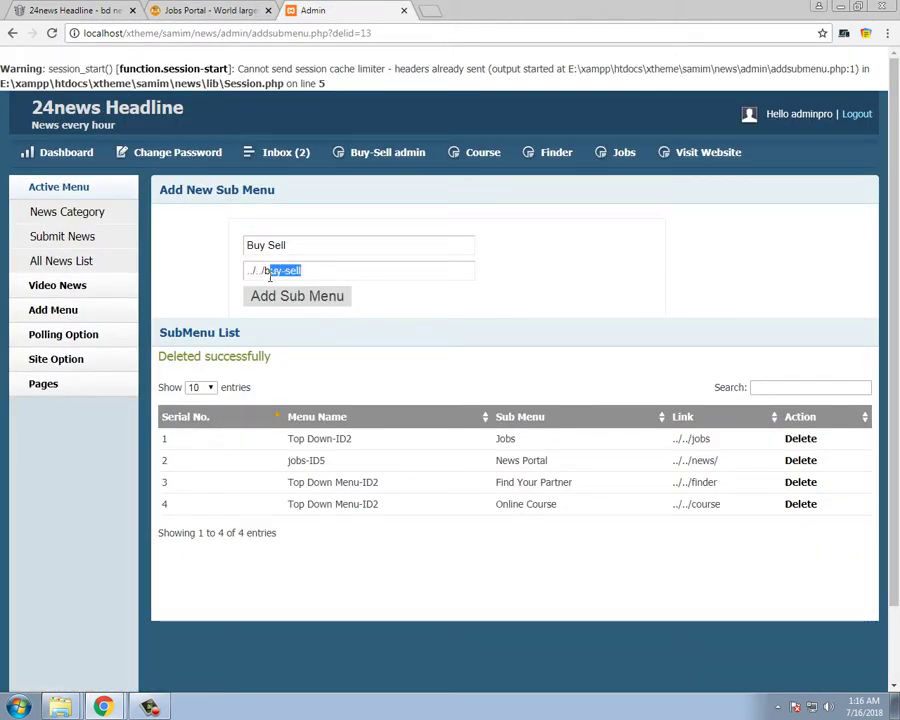
left_click(325, 268)
left_click_drag(325, 268, 233, 270)
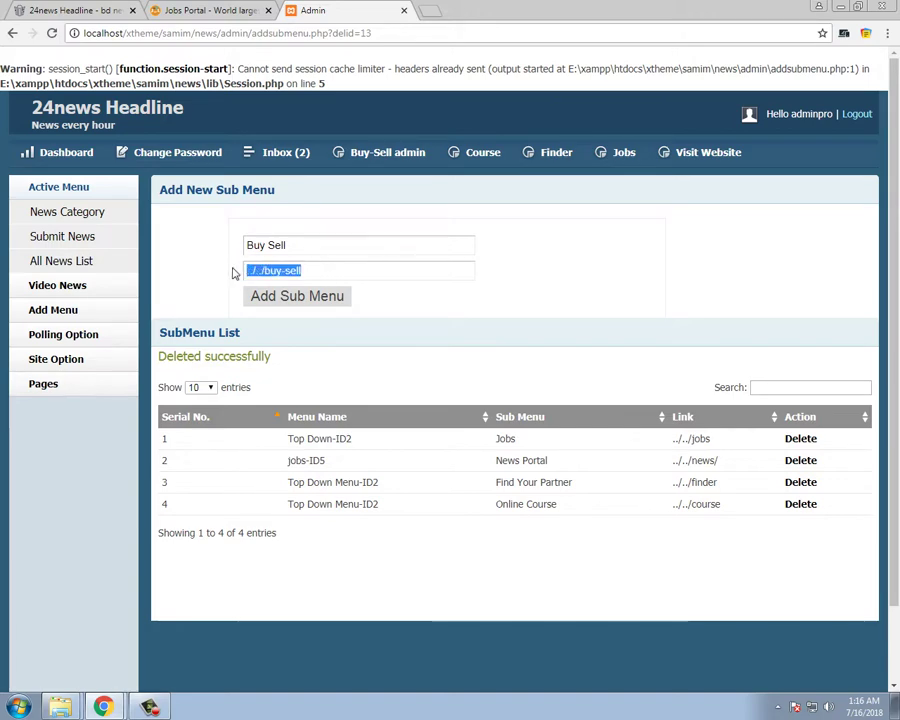
left_click(307, 271)
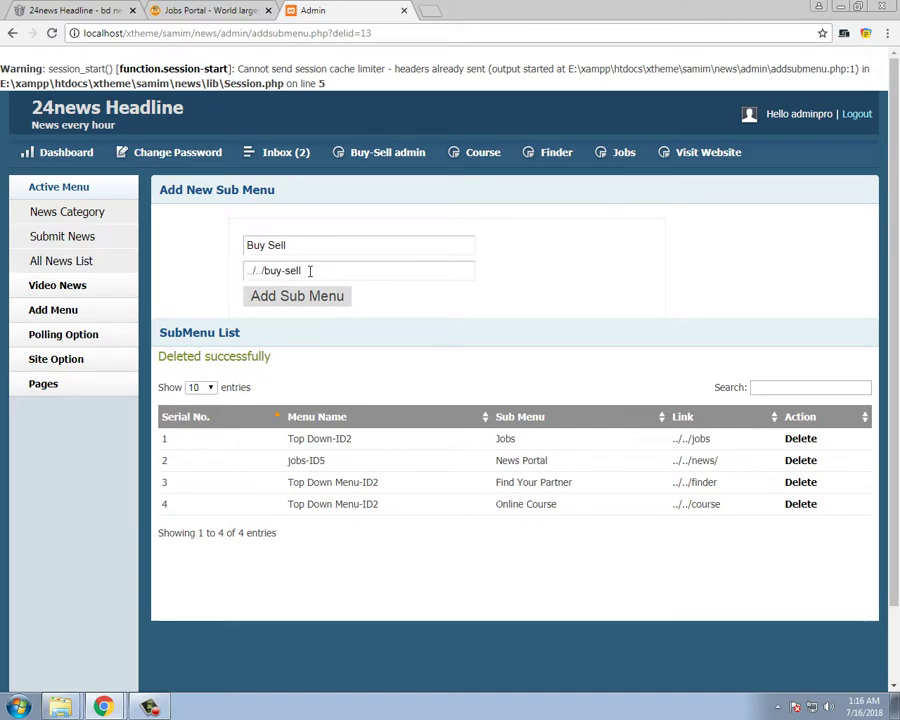
left_click_drag(308, 270, 262, 271)
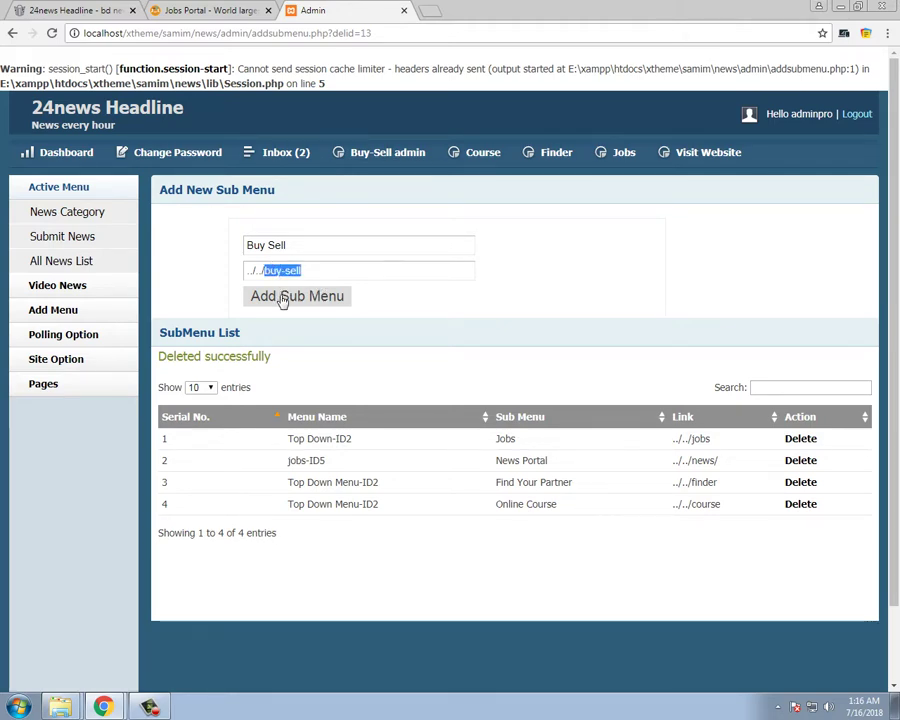
Add the Buy Sell submenu and open its new entry on the news site's home page to check the link
left_click(283, 300)
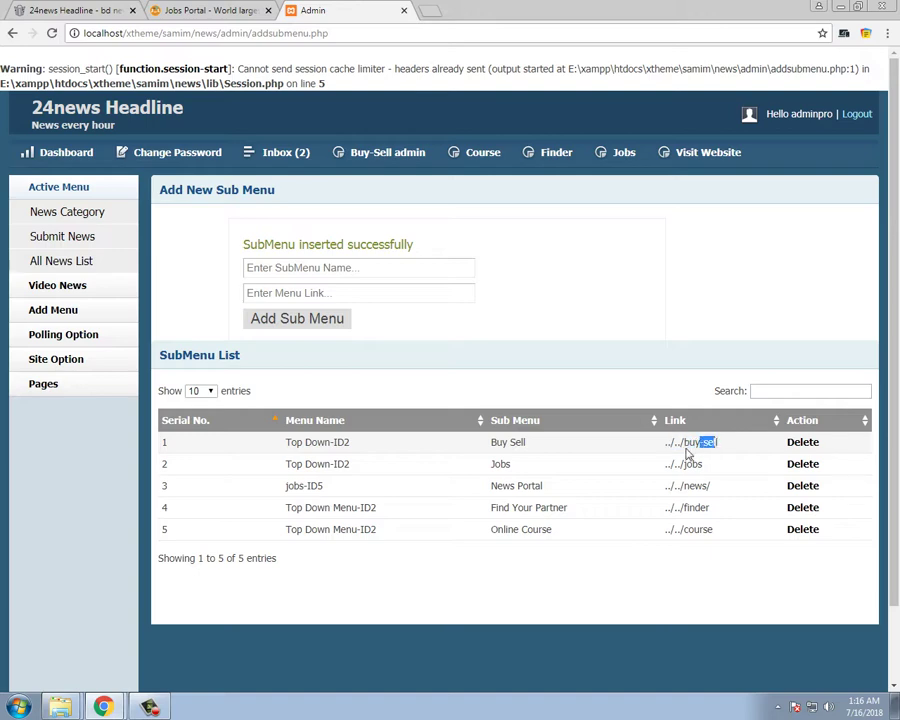
left_click_drag(686, 453, 705, 530)
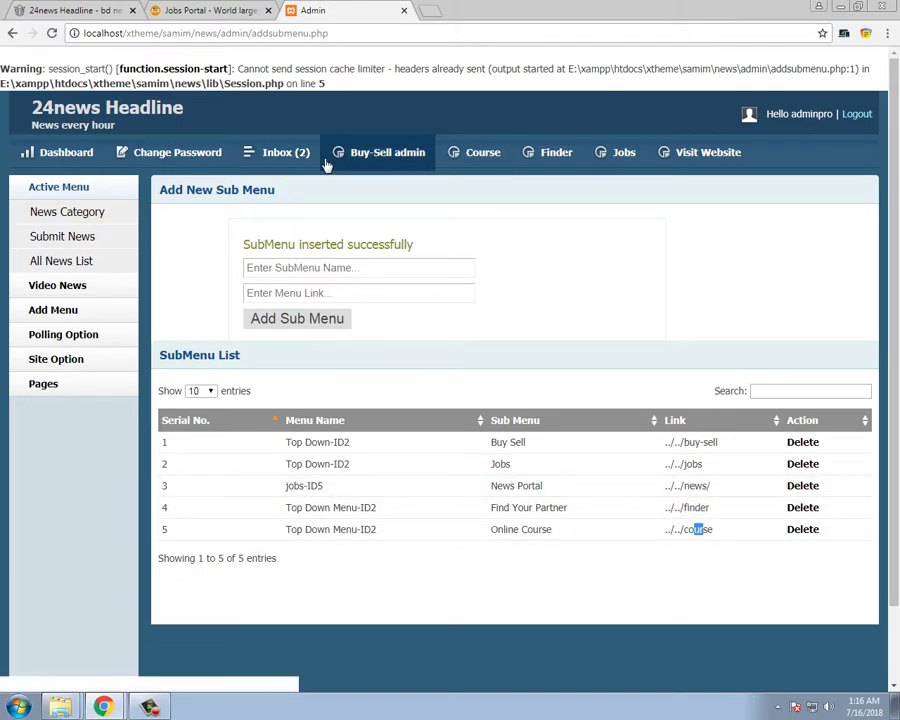
left_click(75, 10)
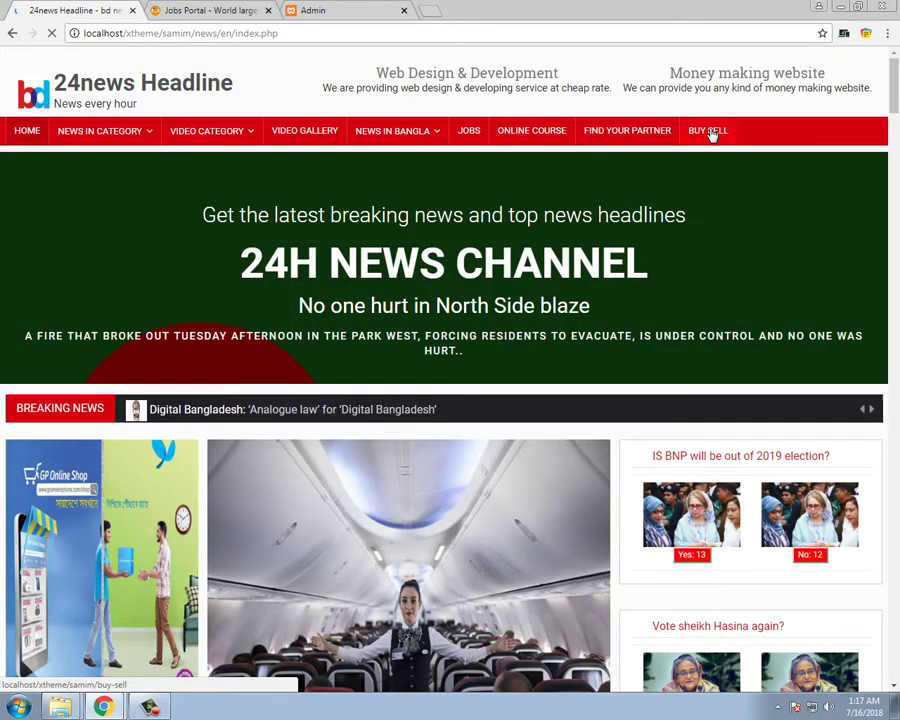
left_click(705, 135)
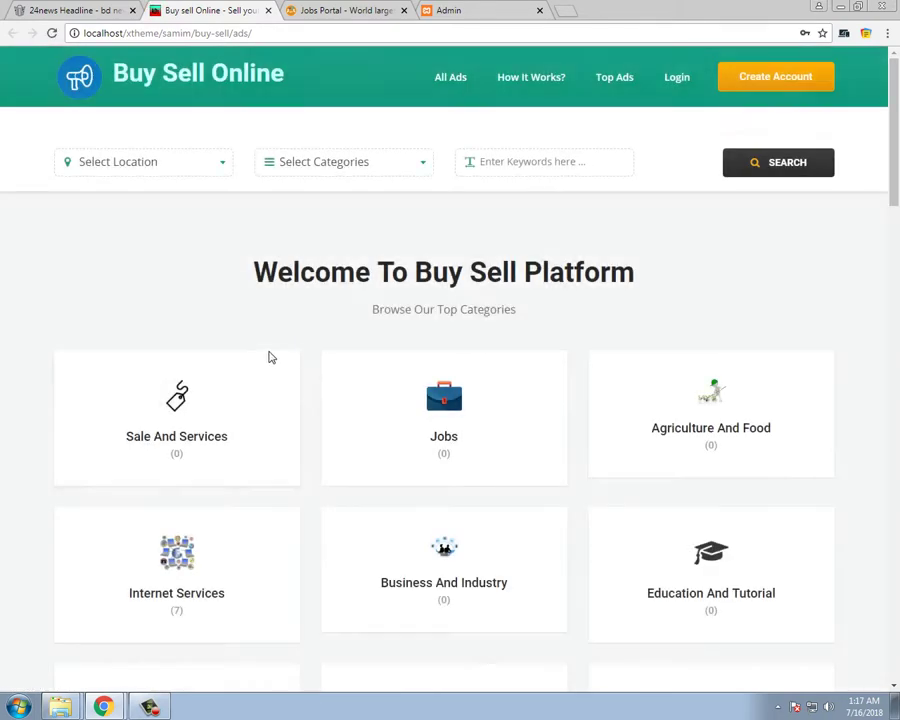
Close the Jobs Portal and Buy Sell pages, and expand the Polling Option group in the admin panel
left_click(40, 10)
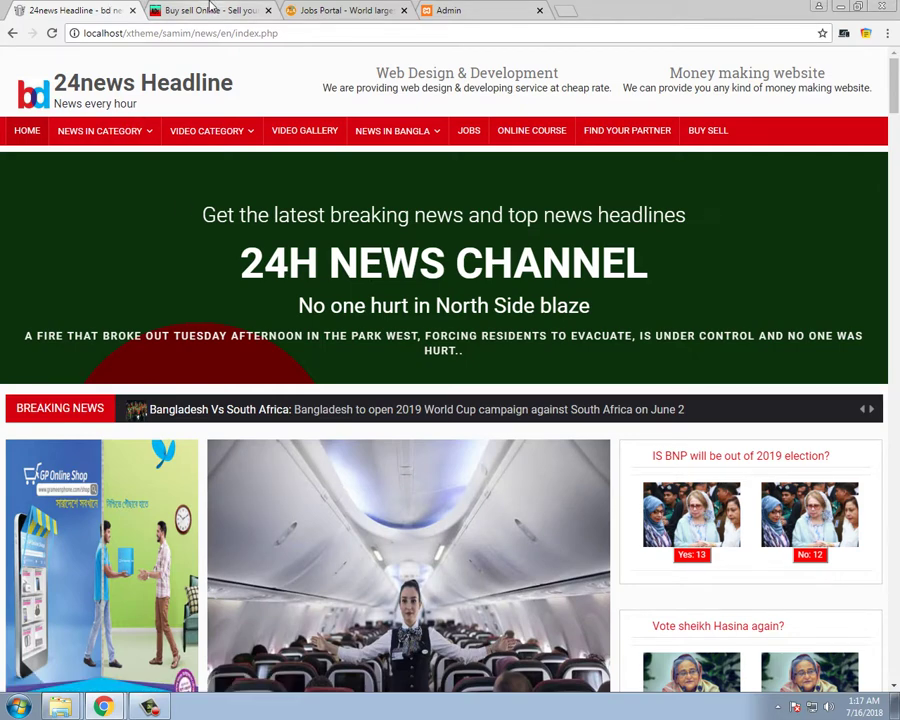
left_click(403, 10)
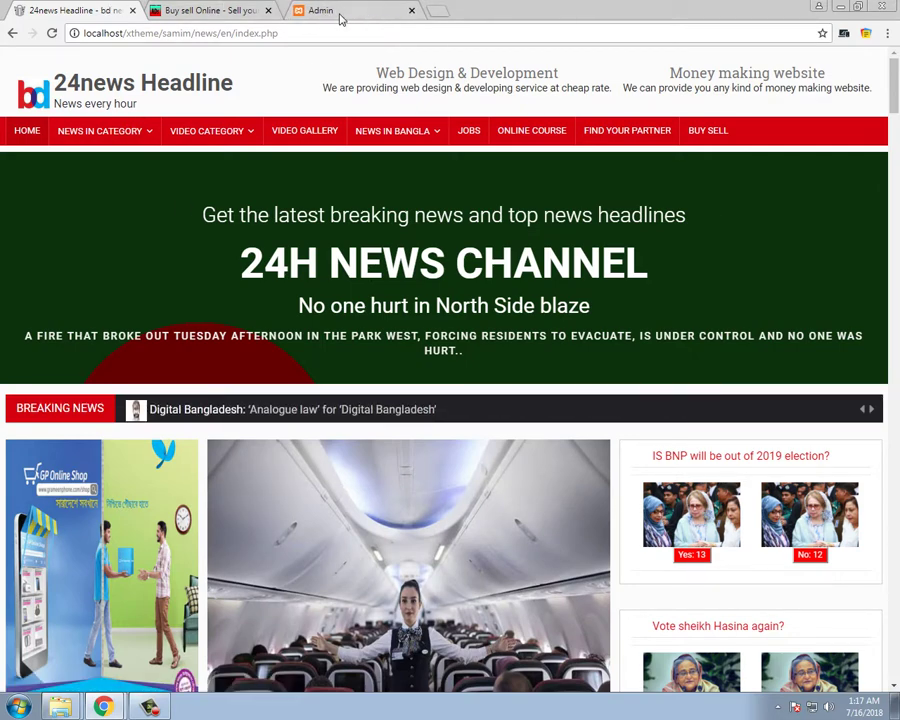
left_click(268, 10)
left_click(194, 12)
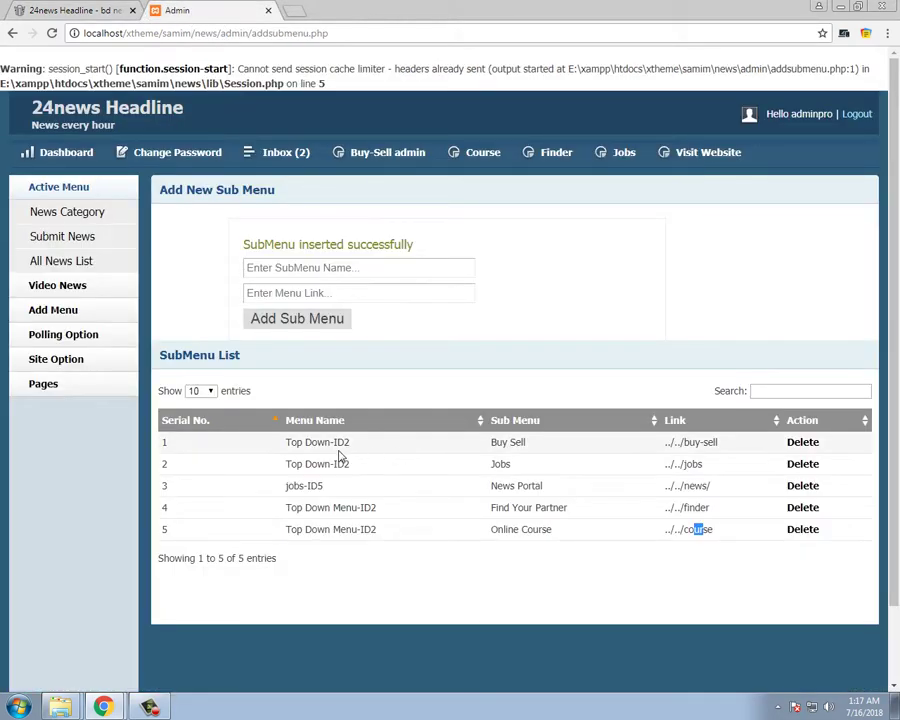
left_click(66, 337)
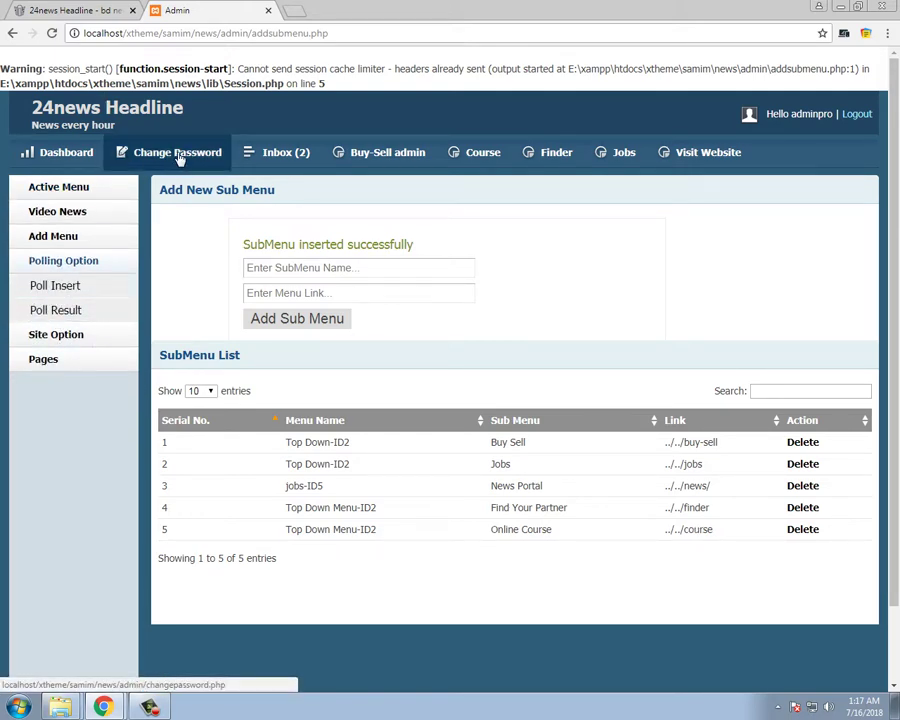
Vote Yes in the "Vote sheikh Hasina again?" poll on the news home page and check the response
left_click(86, 8)
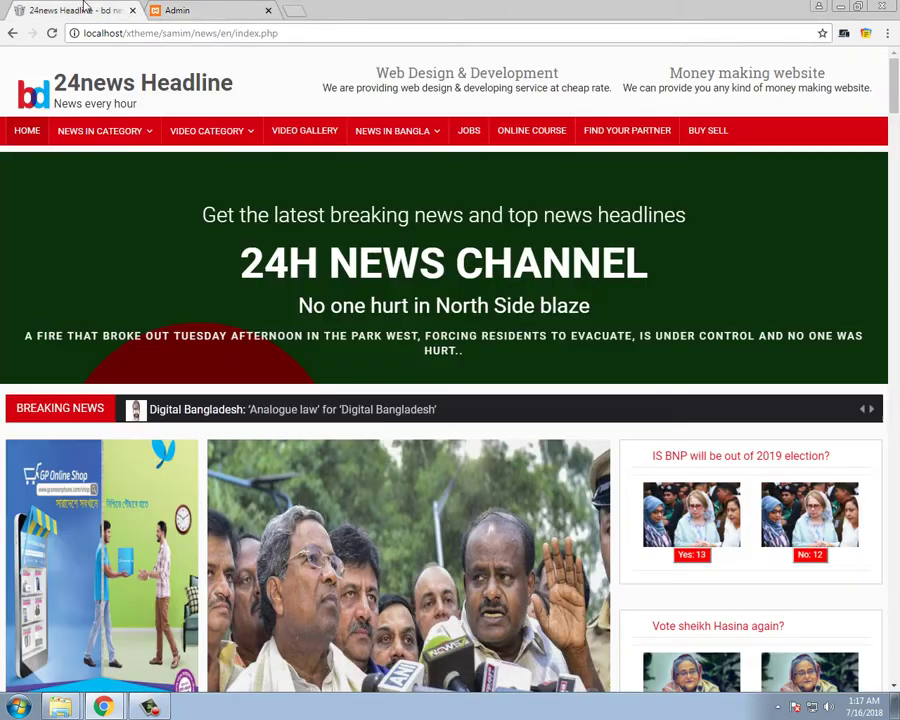
scroll(796, 452, "down", 3)
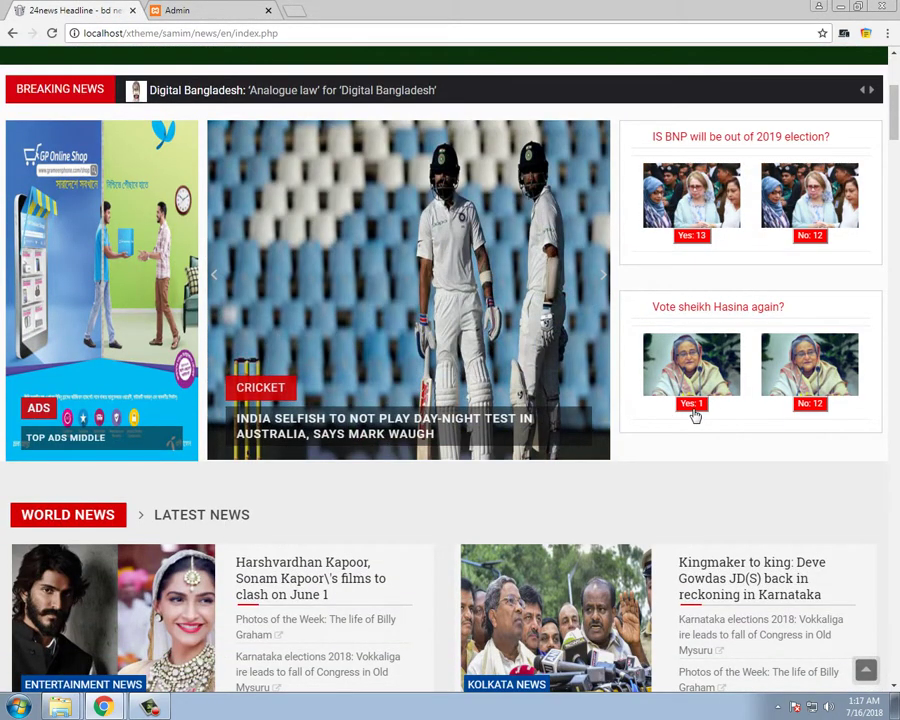
left_click(693, 412)
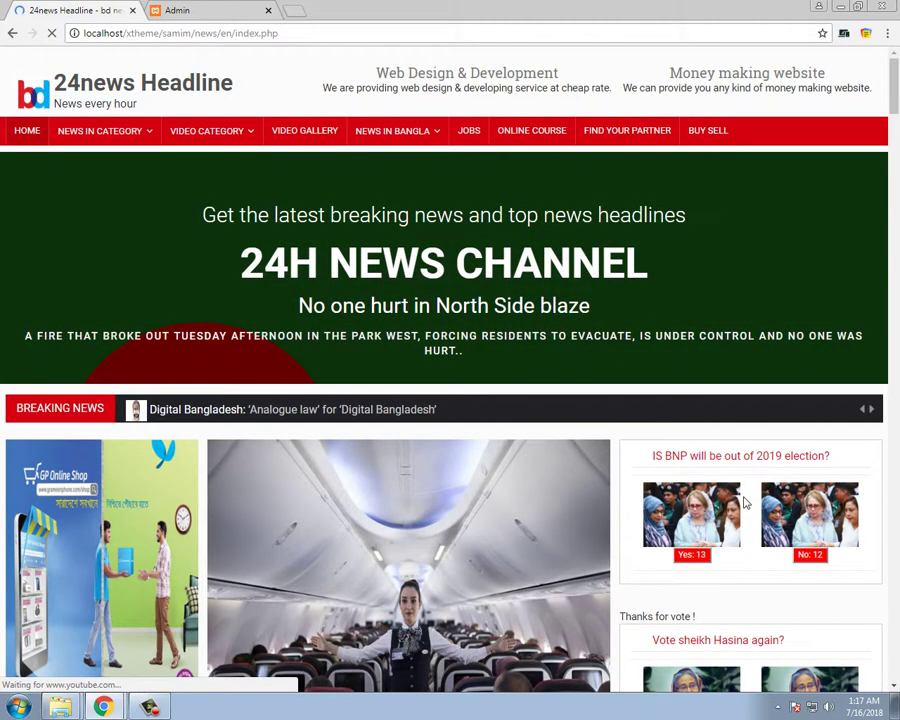
scroll(740, 510, "down", 3)
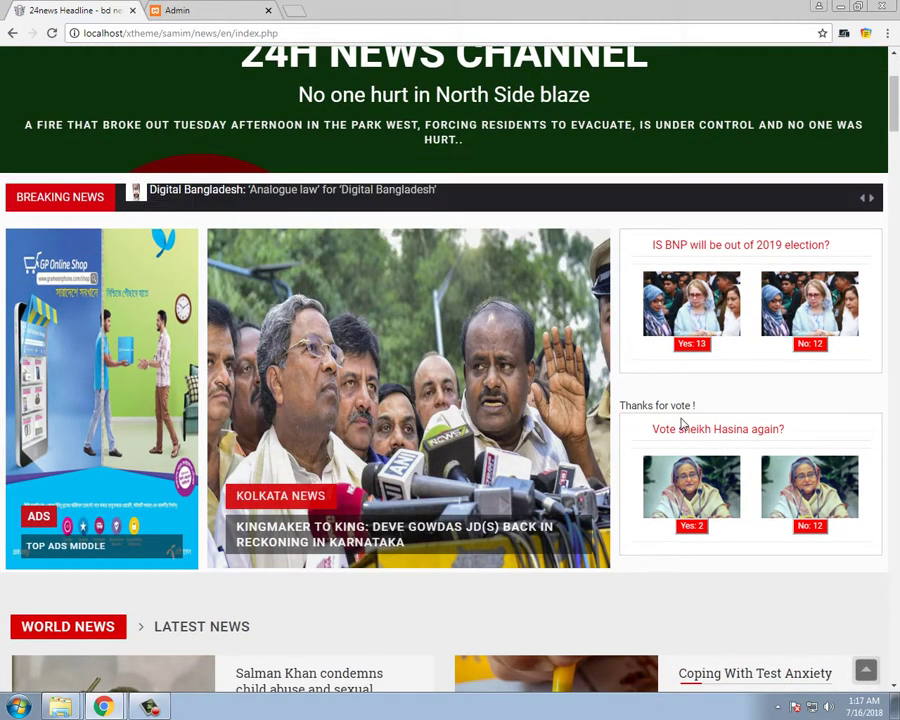
left_click_drag(691, 406, 640, 407)
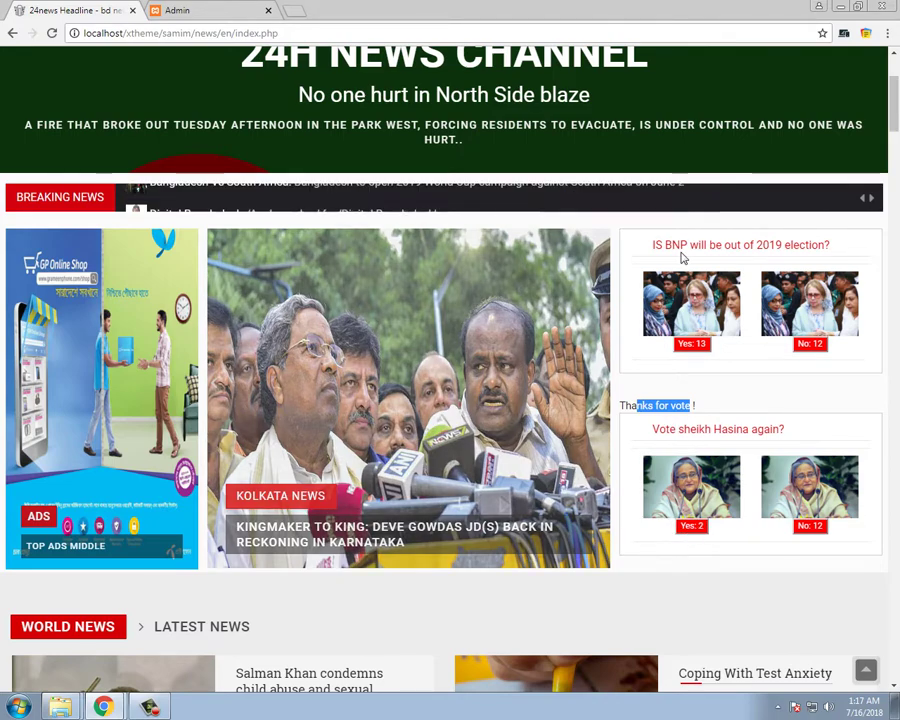
Vote Yes in the "IS BNP will be out of 2019 election?" poll and view the updated poll boxes
left_click_drag(671, 244, 777, 245)
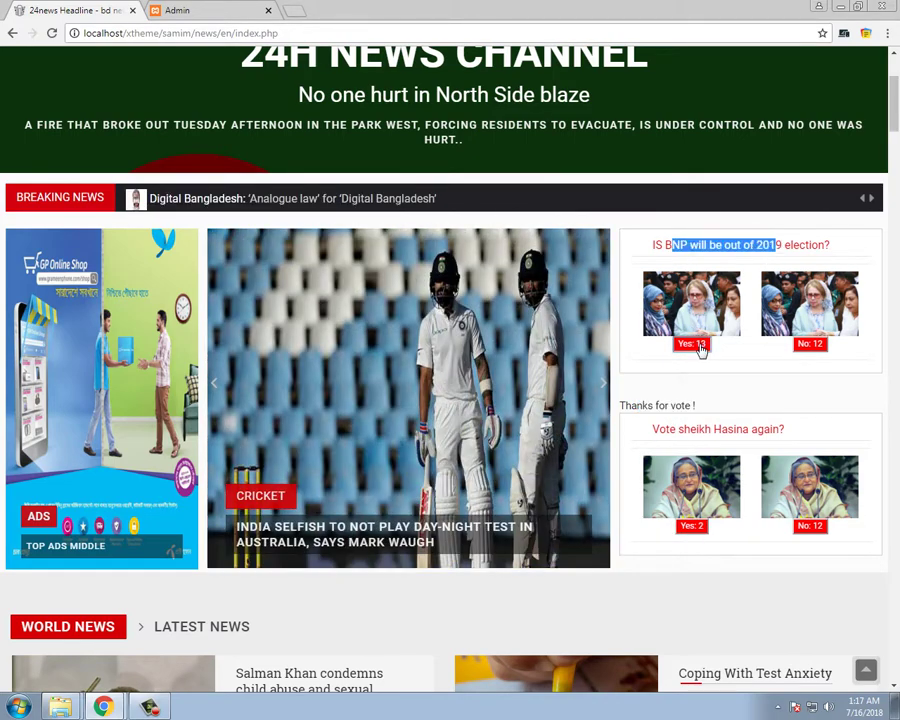
left_click(701, 346)
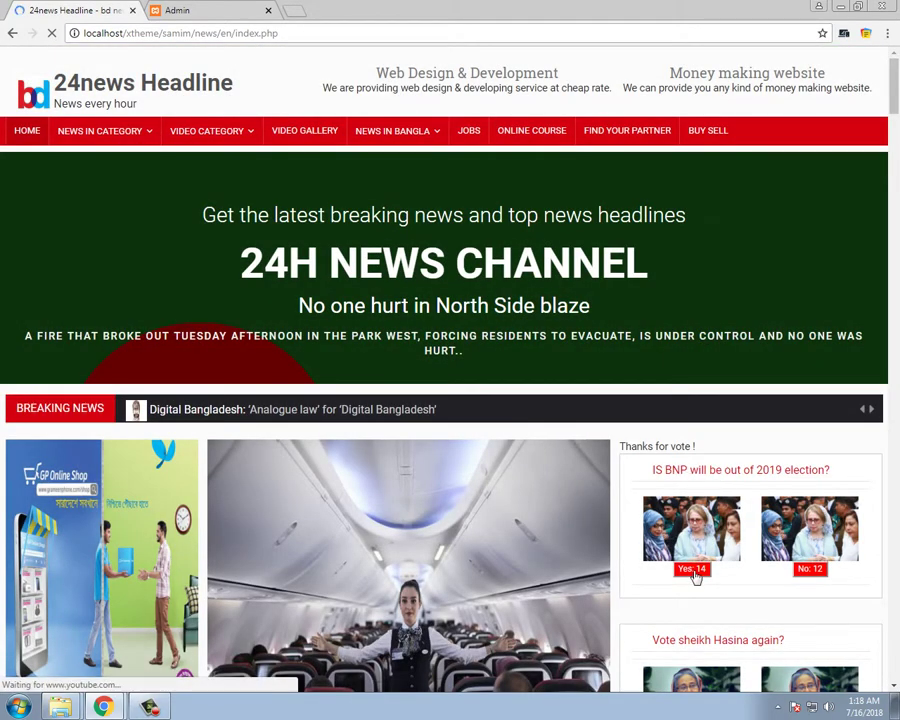
scroll(781, 567, "down", 1)
scroll(742, 563, "down", 4)
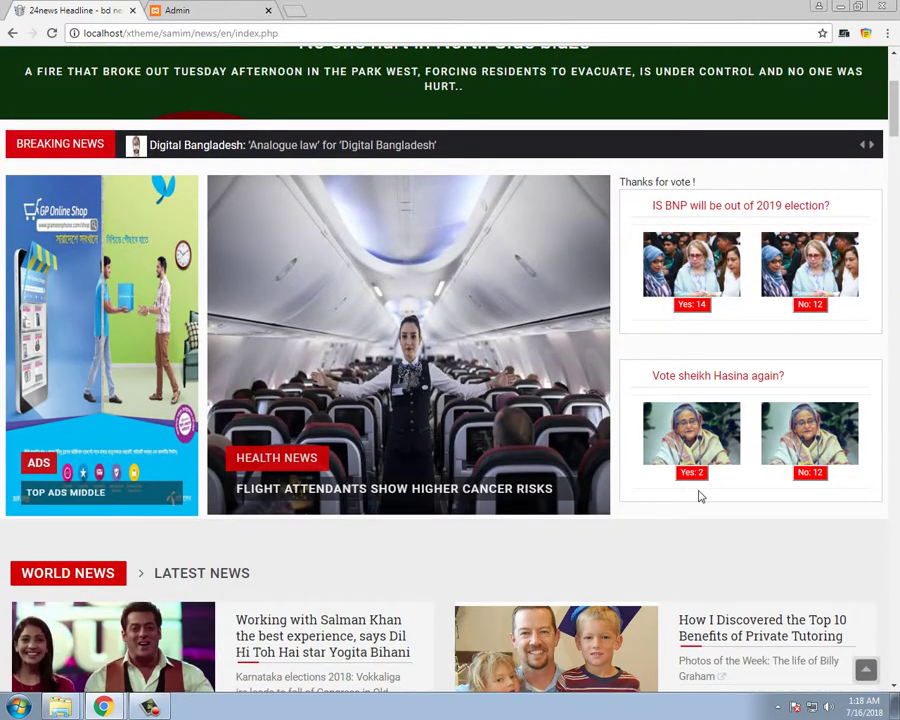
Try to vote Yes a second time in the "Vote sheikh Hasina again?" poll and read the response
left_click(691, 474)
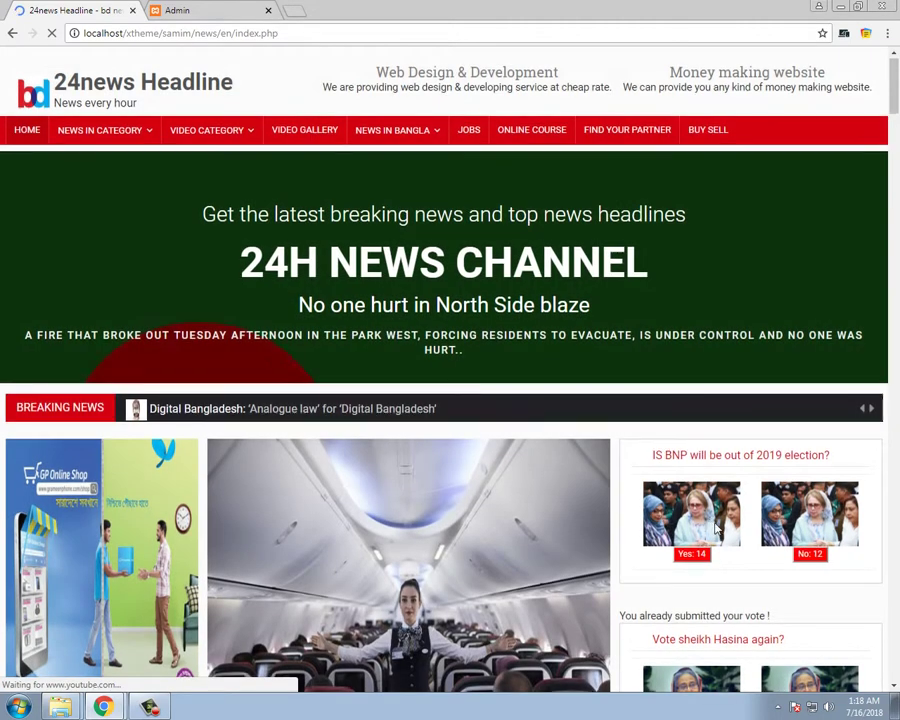
scroll(705, 495, "down", 3)
left_click_drag(622, 476, 777, 481)
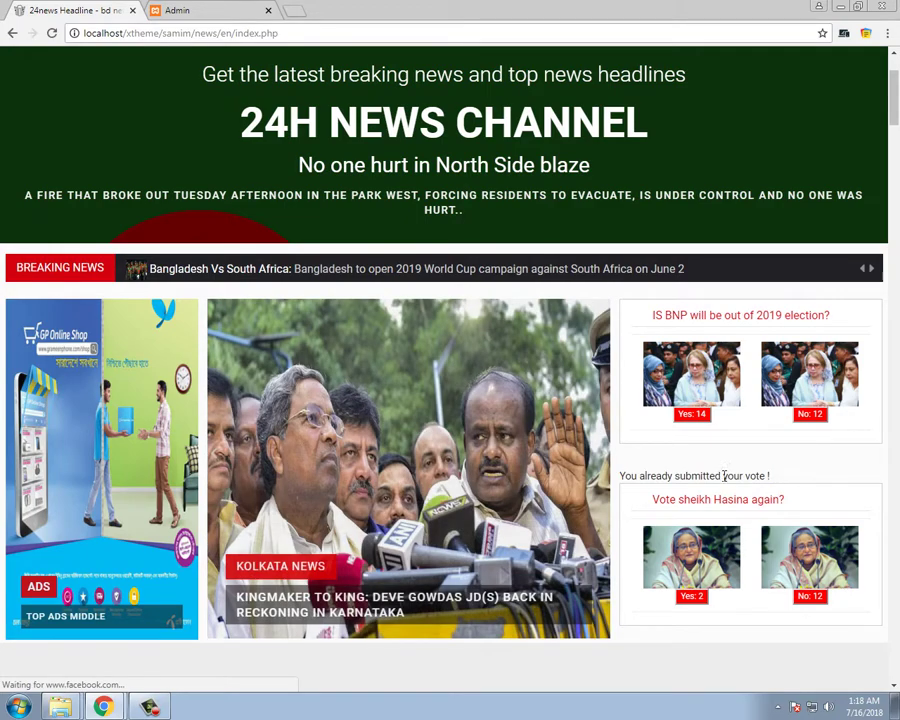
Open the Poll Insert page in the admin panel and set the new poll's language to English
left_click(178, 9)
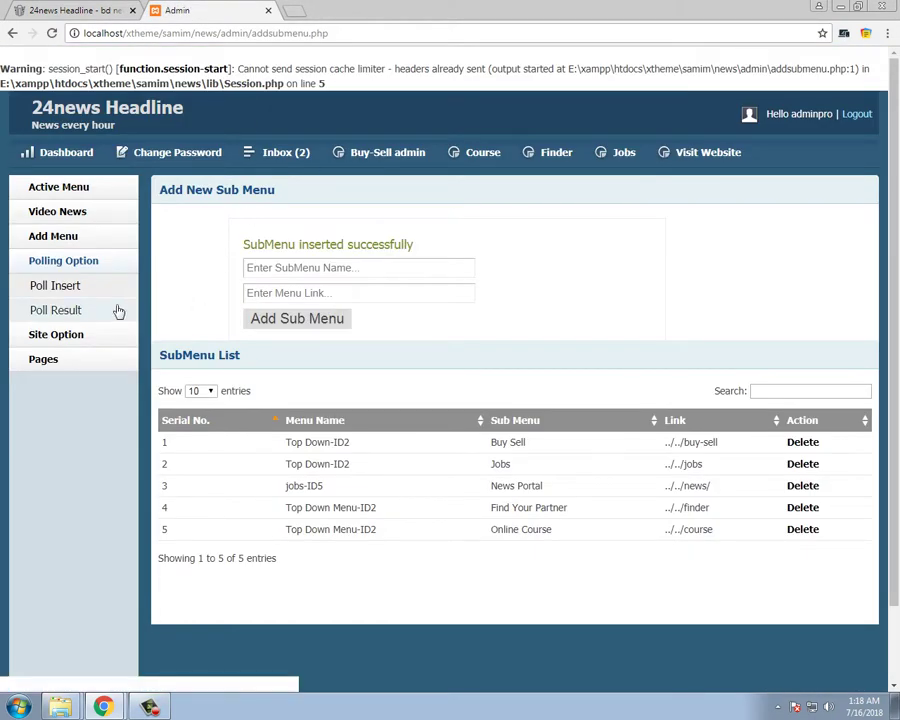
left_click(48, 293)
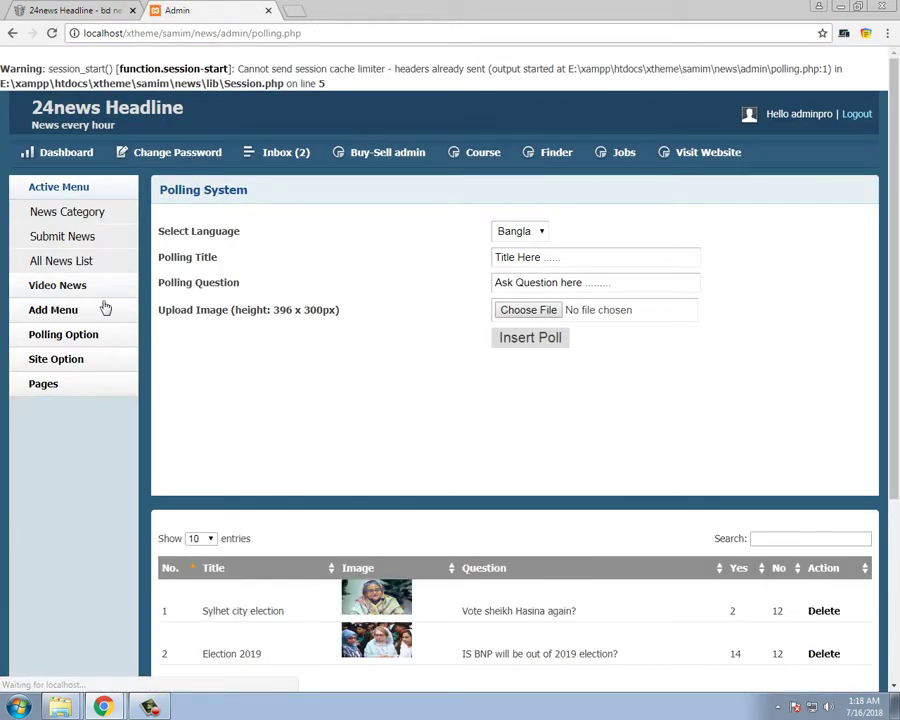
left_click(522, 235)
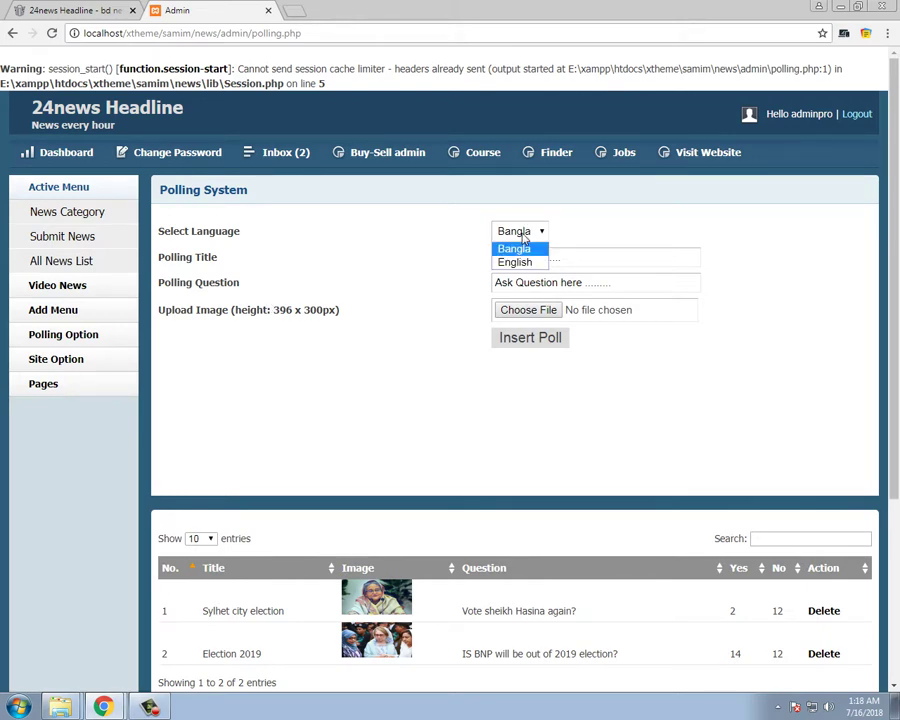
left_click(516, 263)
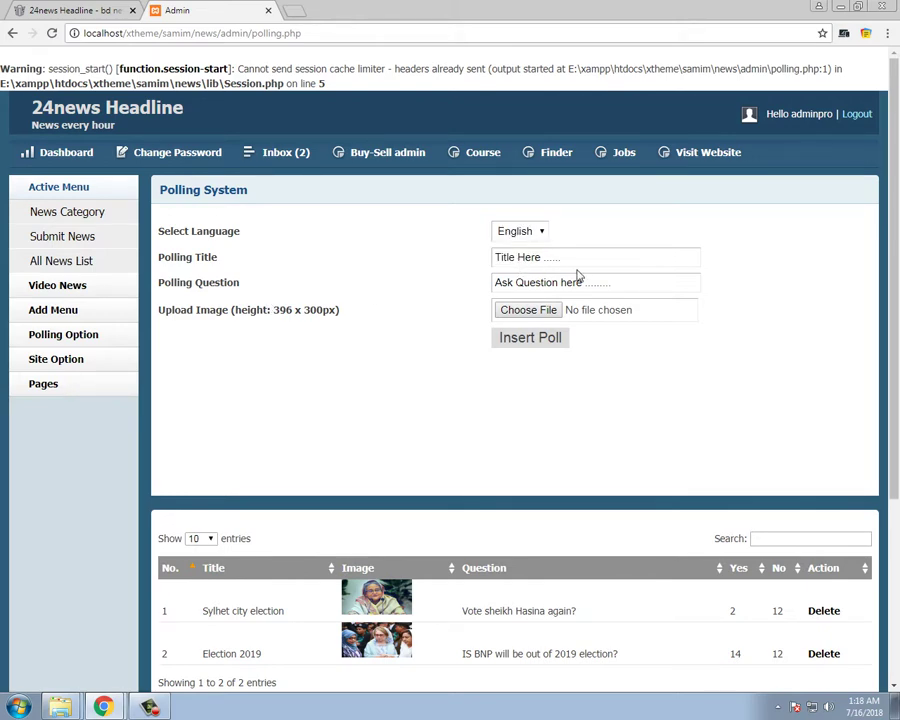
Compare the new poll form's title, question and image fields with the poll boxes on the news home page
left_click_drag(600, 259, 455, 268)
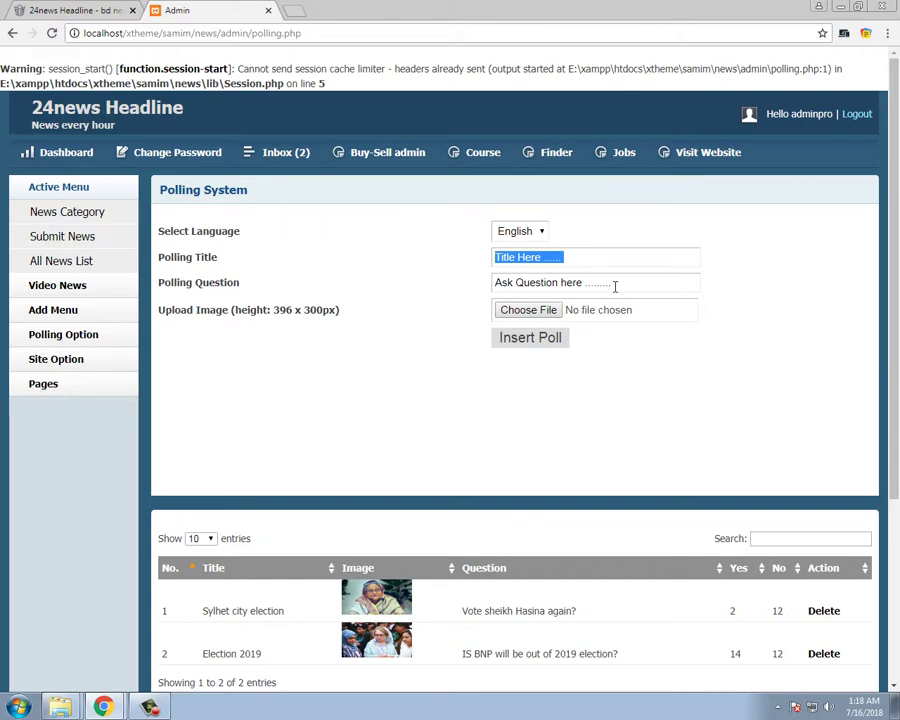
left_click_drag(645, 286, 490, 288)
key("ctrl+Tab")
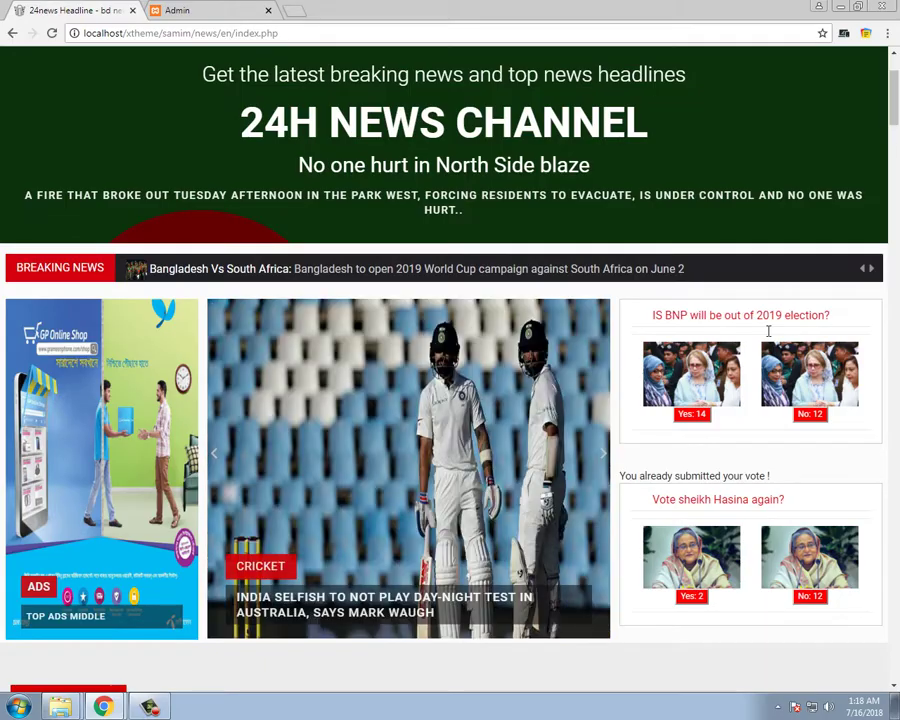
left_click_drag(655, 314, 832, 315)
left_click_drag(654, 498, 802, 508)
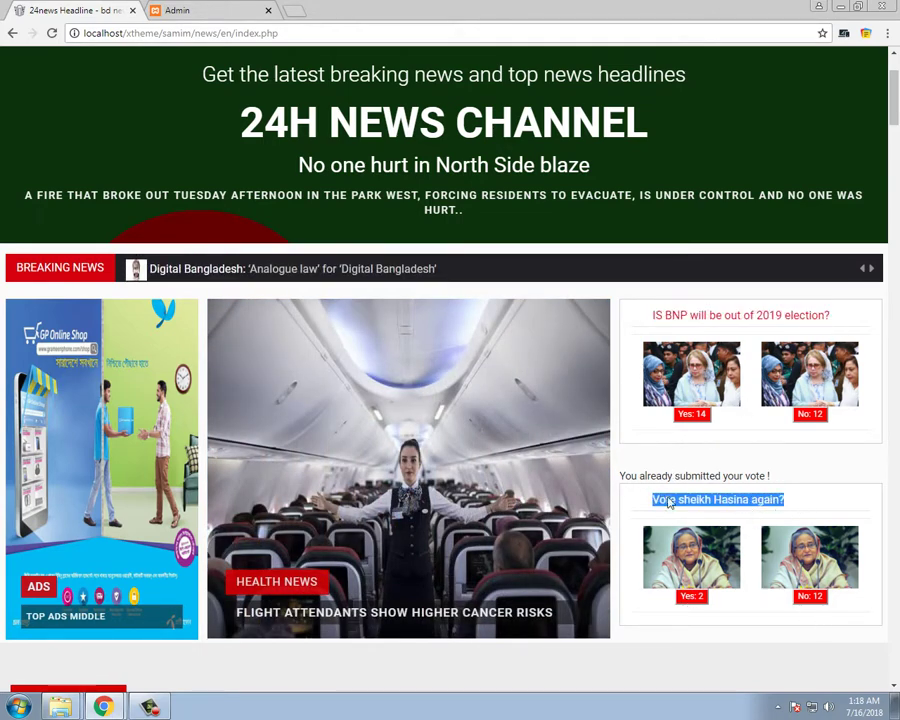
left_click(193, 8)
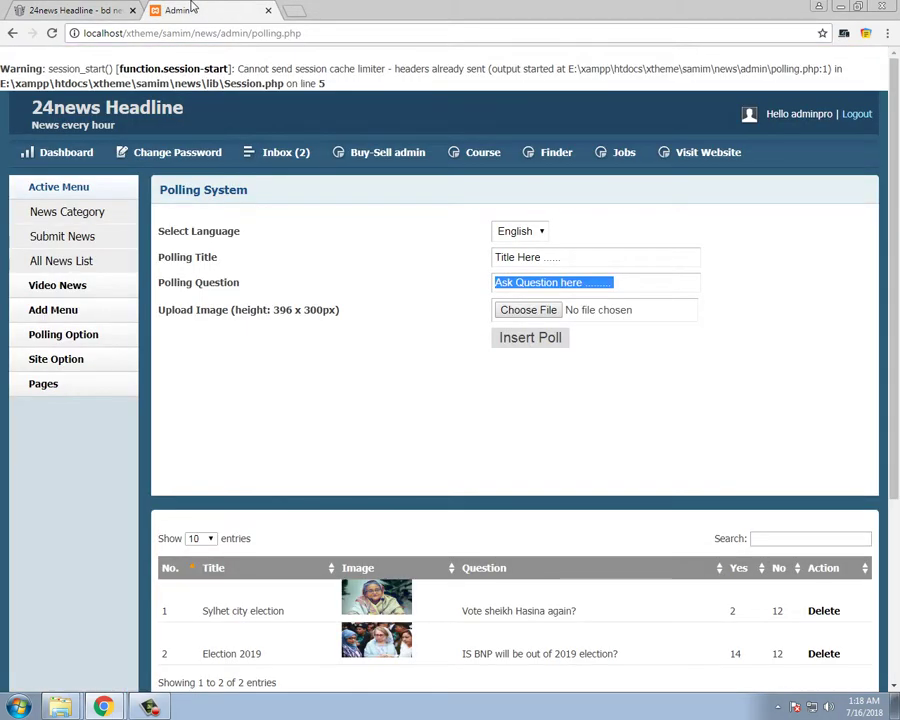
left_click(623, 286)
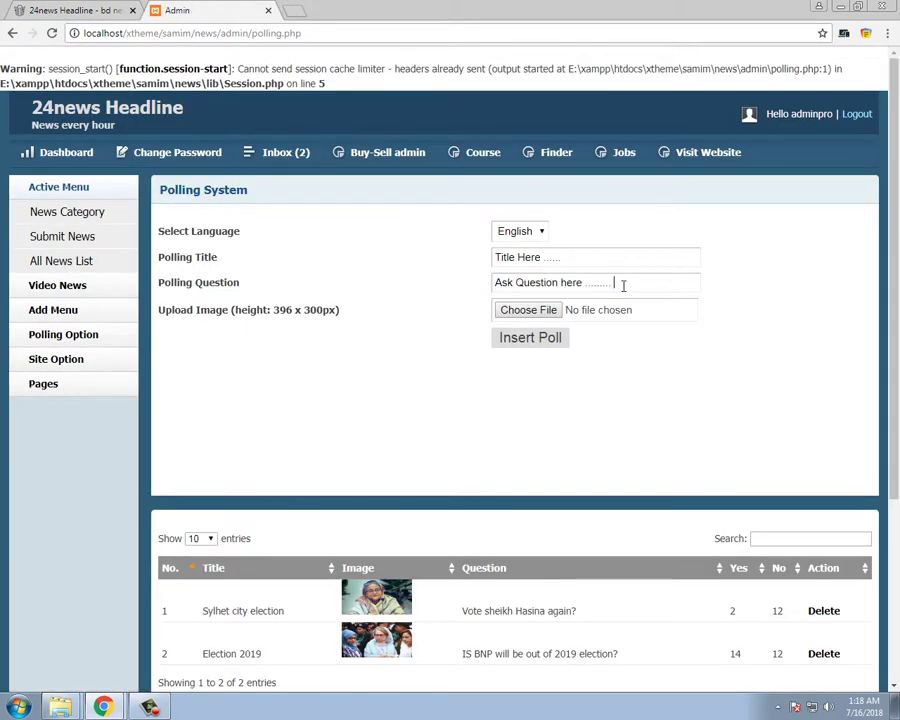
key("ctrl+Tab")
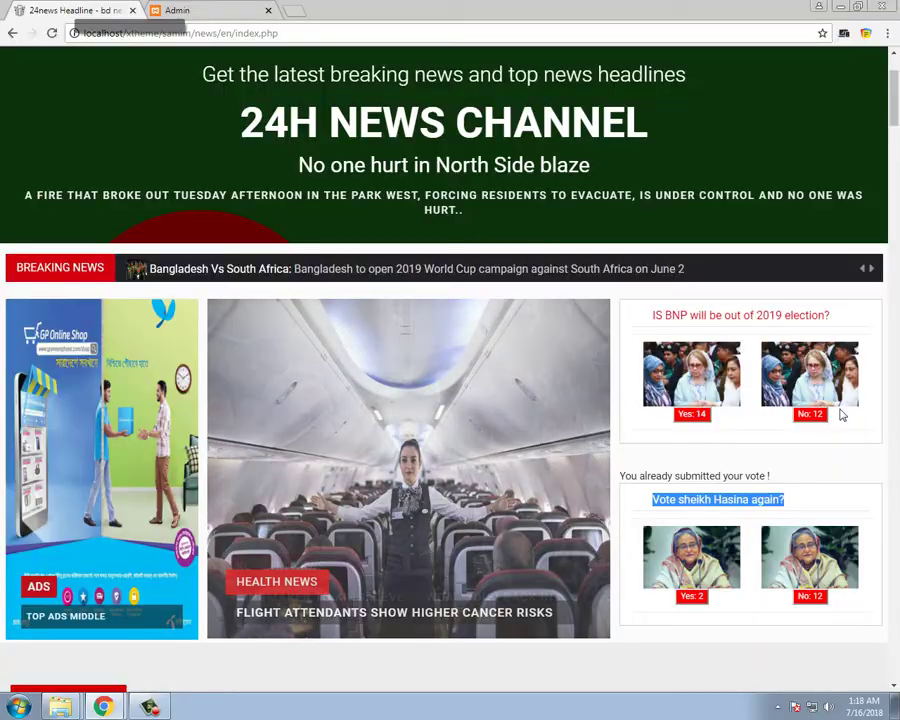
left_click(202, 8)
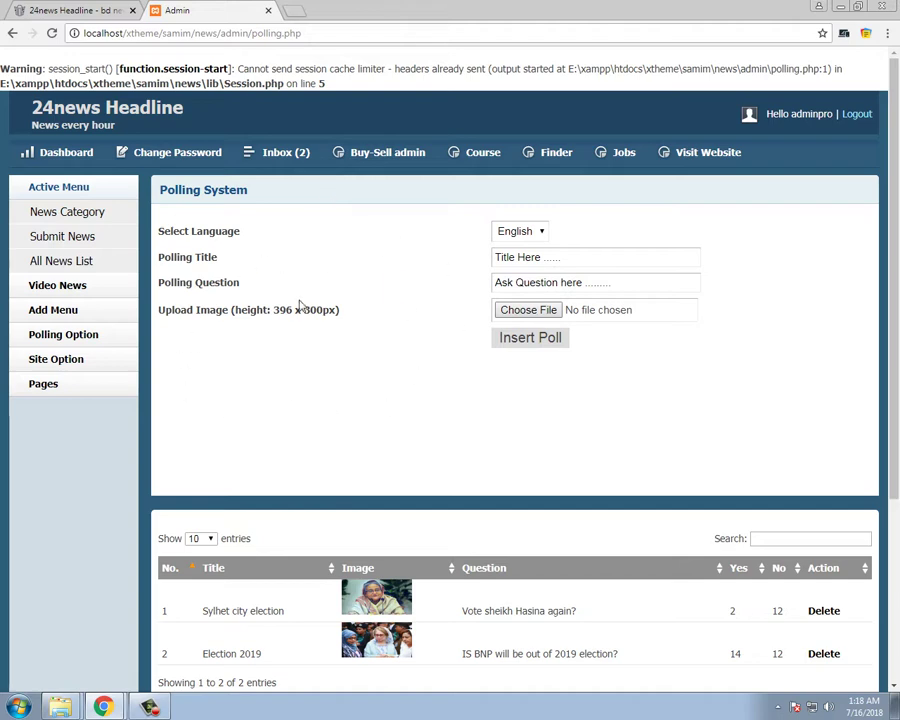
left_click(521, 312)
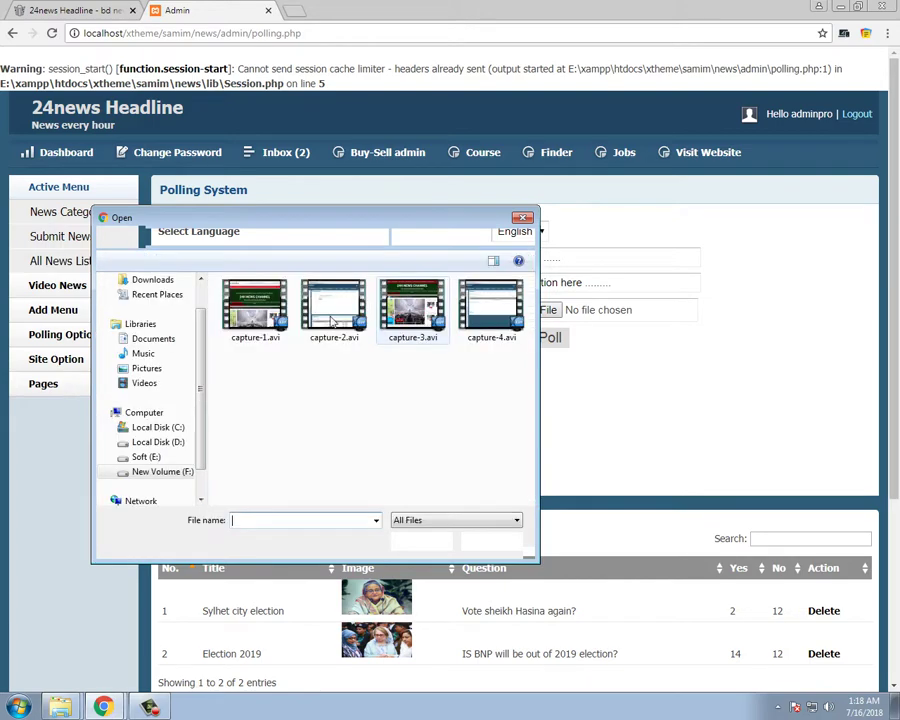
left_click(522, 218)
Open the Poll Result page and delete the individual vote records of polls 2 and 1
scroll(812, 532, "down", 4)
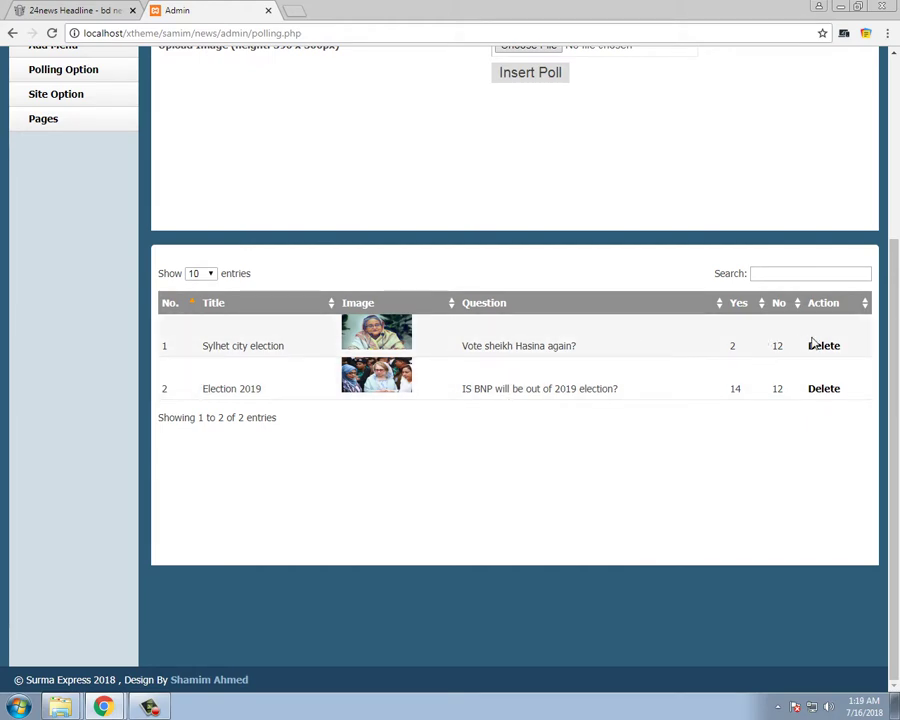
scroll(288, 290, "up", 3)
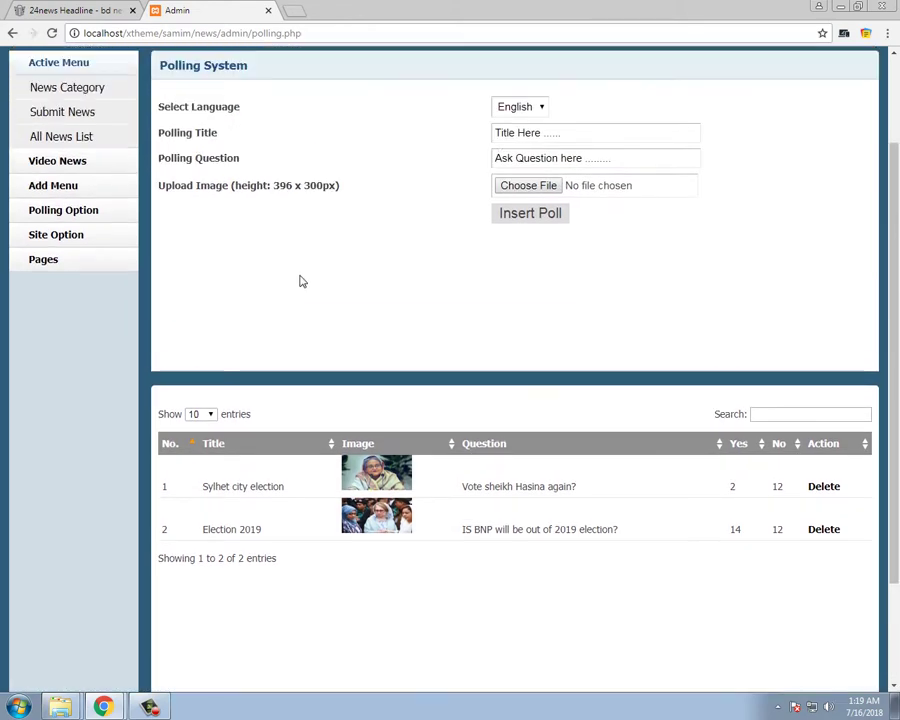
left_click(66, 212)
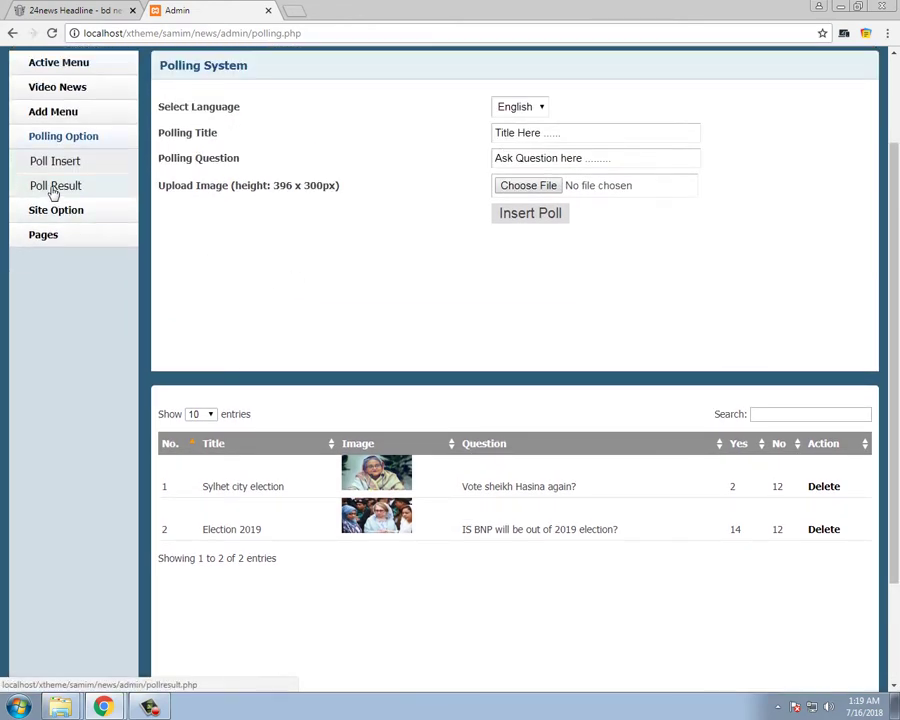
left_click(54, 188)
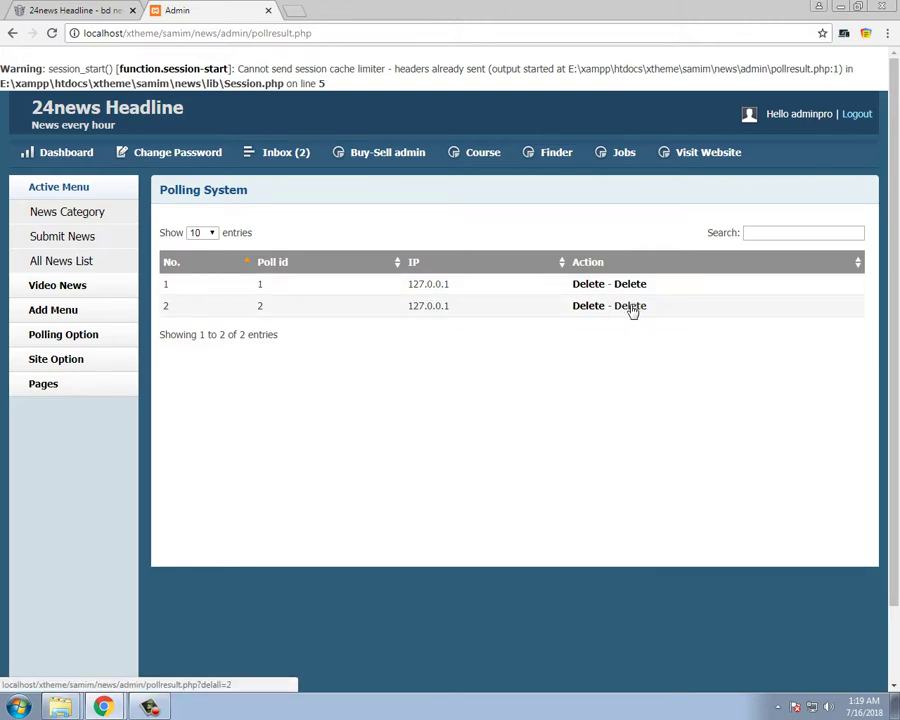
left_click(589, 312)
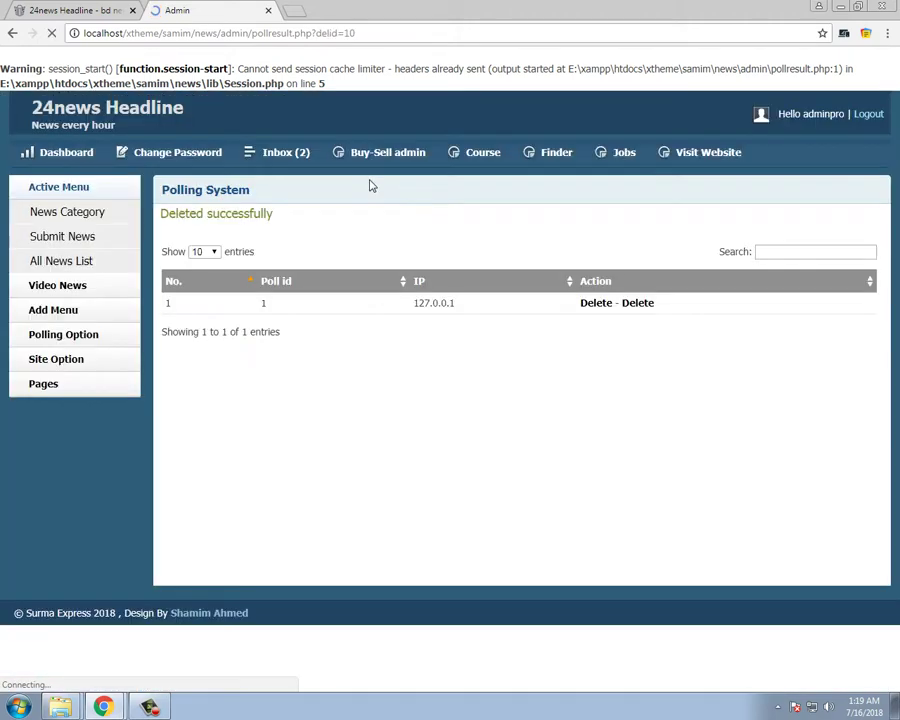
left_click(590, 303)
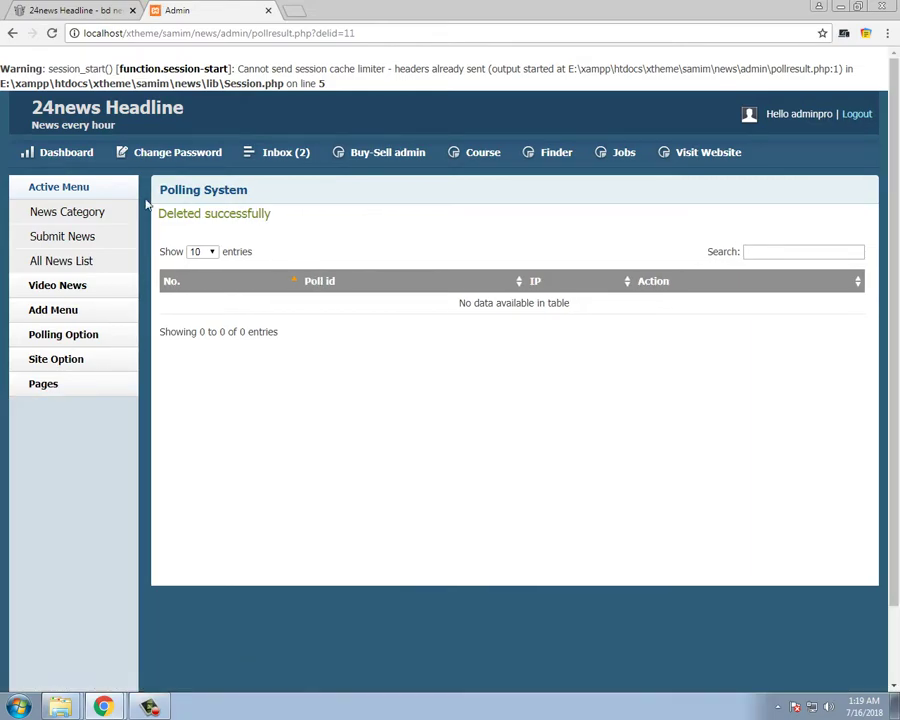
Vote Yes again in the "Vote sheikh Hasina again?" poll on the news home page
left_click(122, 10)
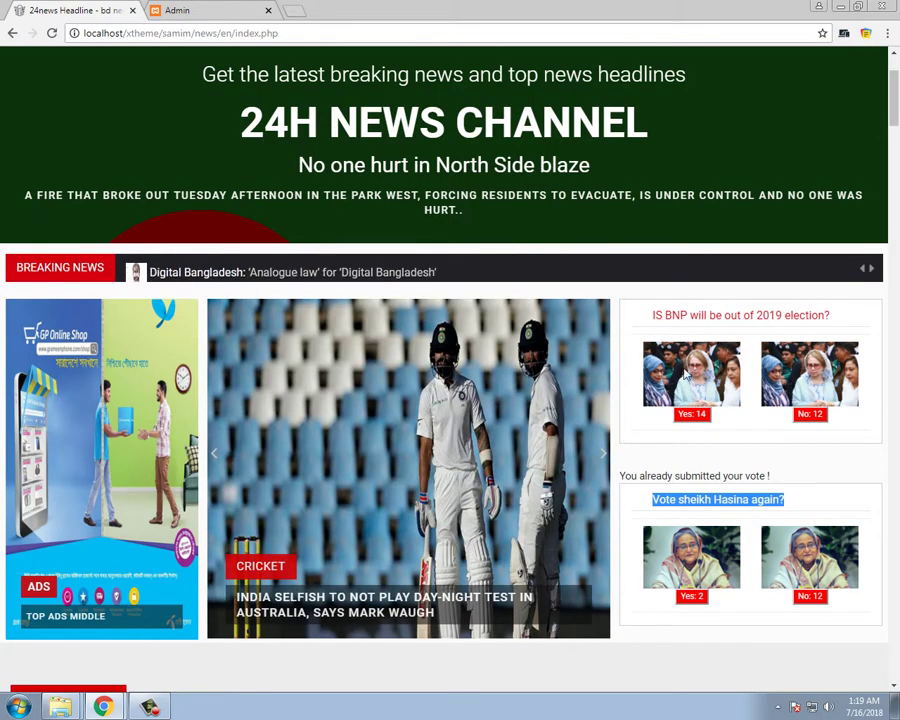
left_click(696, 606)
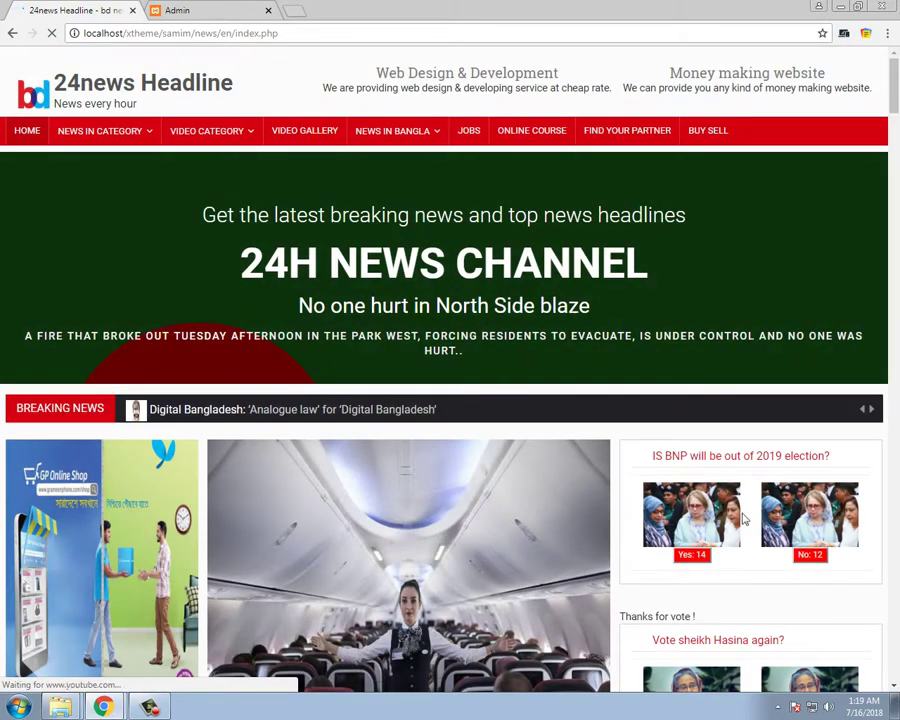
scroll(743, 519, "down", 1)
Reopen the Poll Result page and check the new vote record's IP against the poll boxes on the home page
left_click(180, 10)
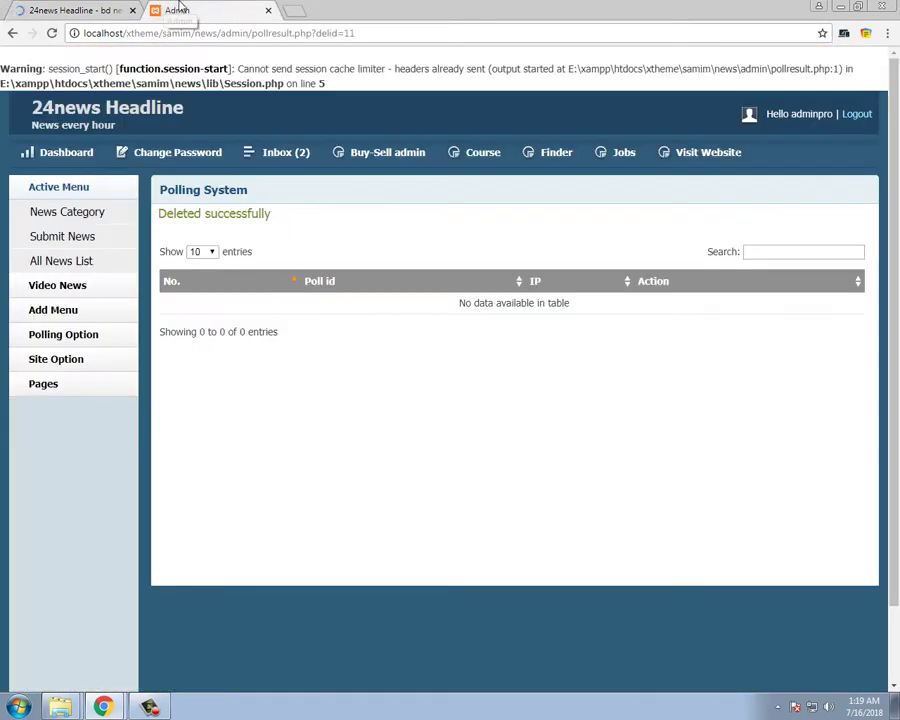
left_click(66, 338)
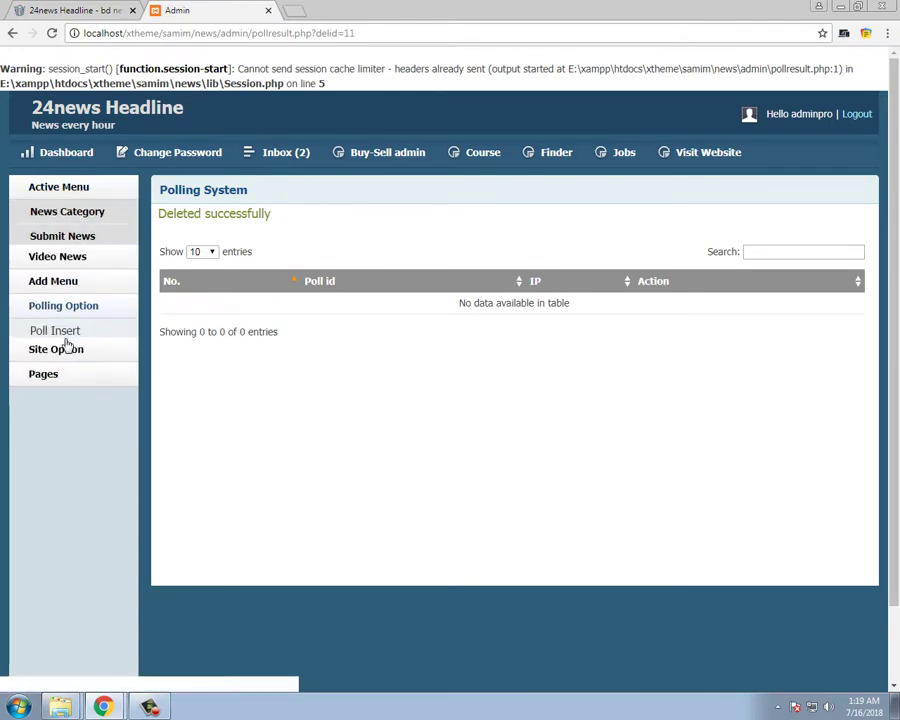
left_click(66, 312)
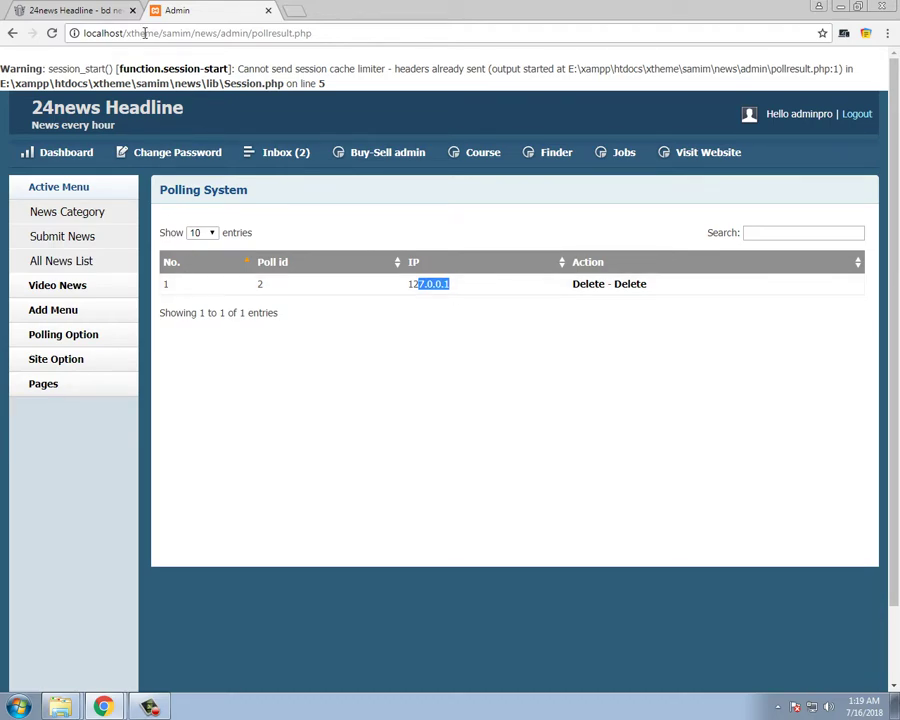
left_click(80, 8)
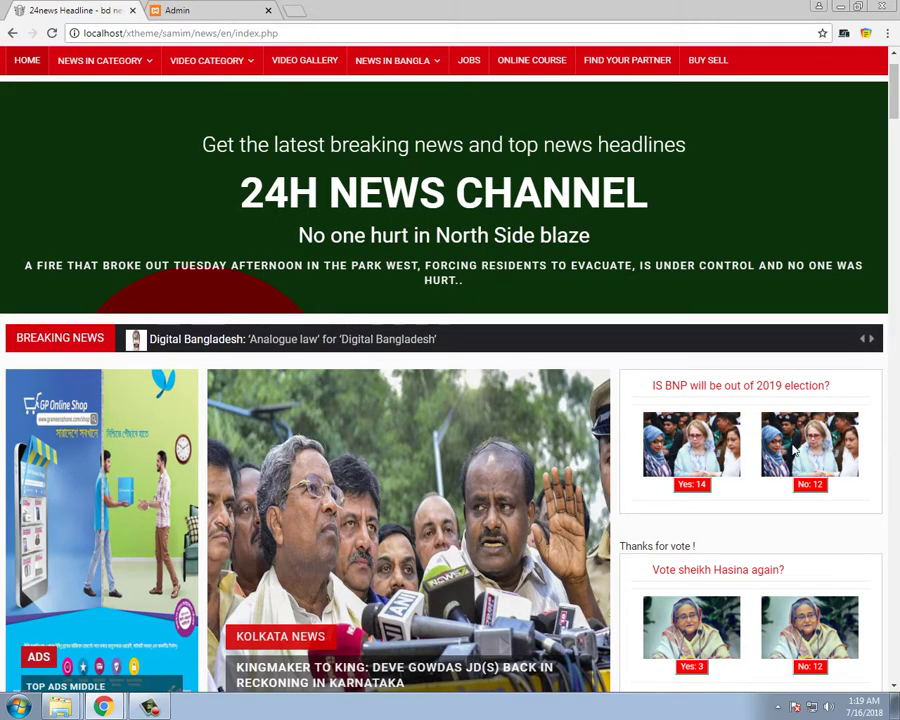
scroll(795, 452, "down", 3)
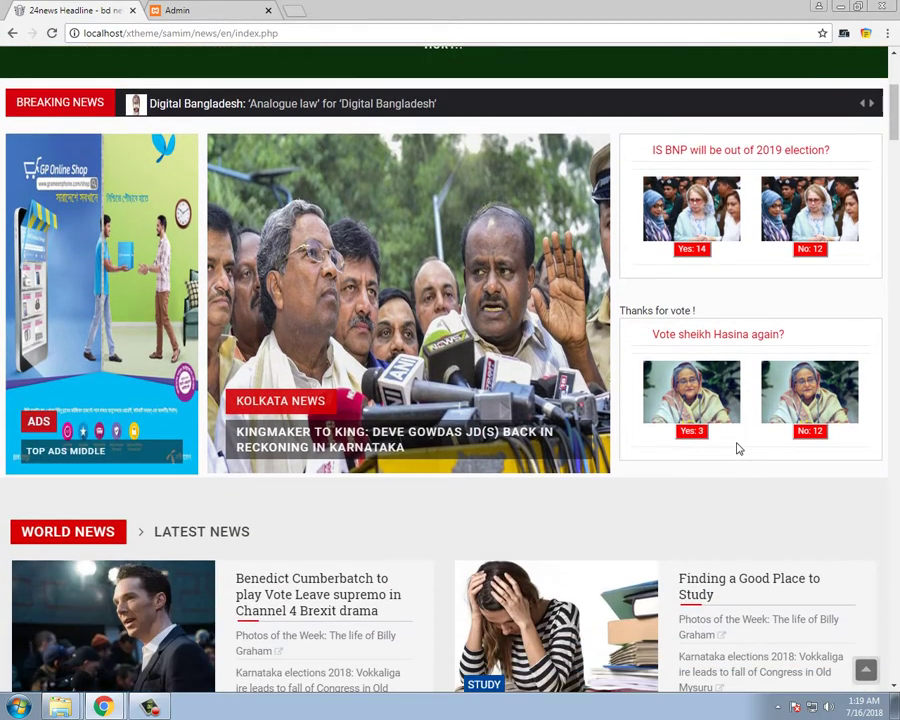
left_click(197, 12)
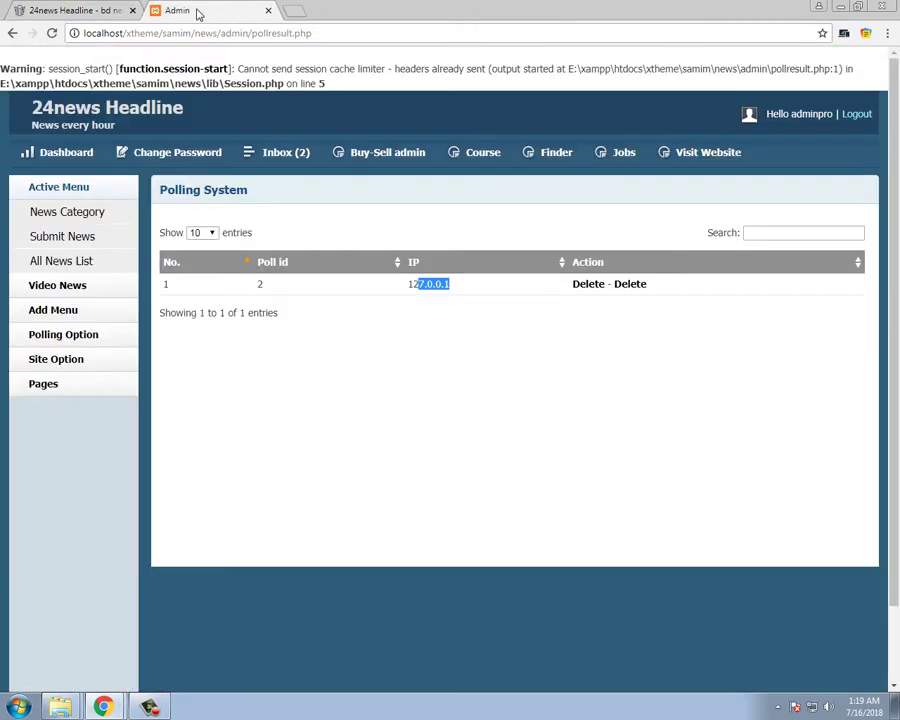
Open the Poll Insert page and examine the titles, questions and vote columns in the list of existing polls
left_click(55, 316)
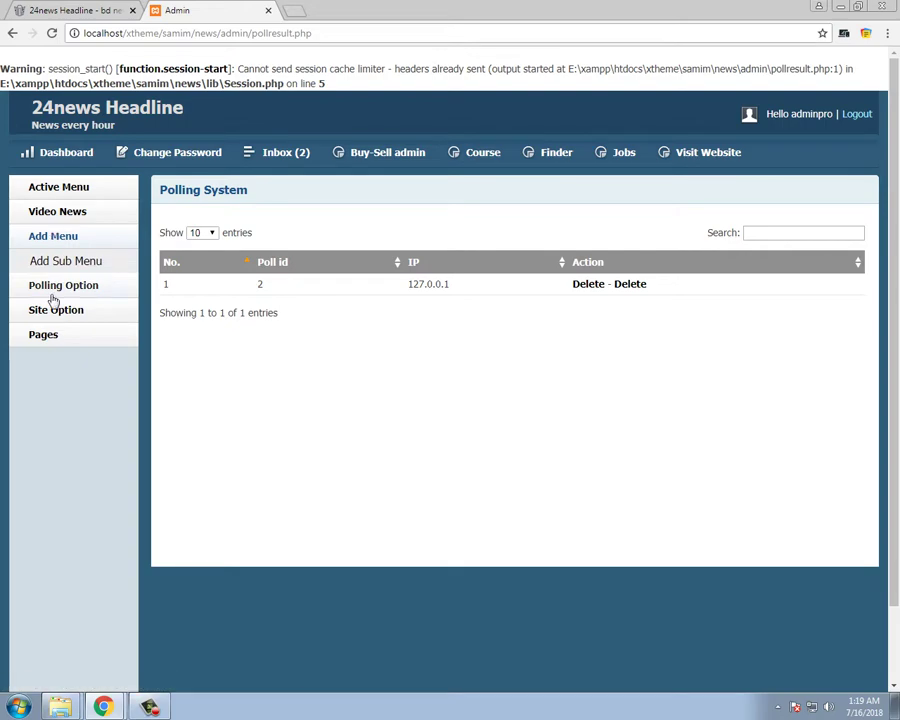
left_click(47, 287)
left_click(58, 291)
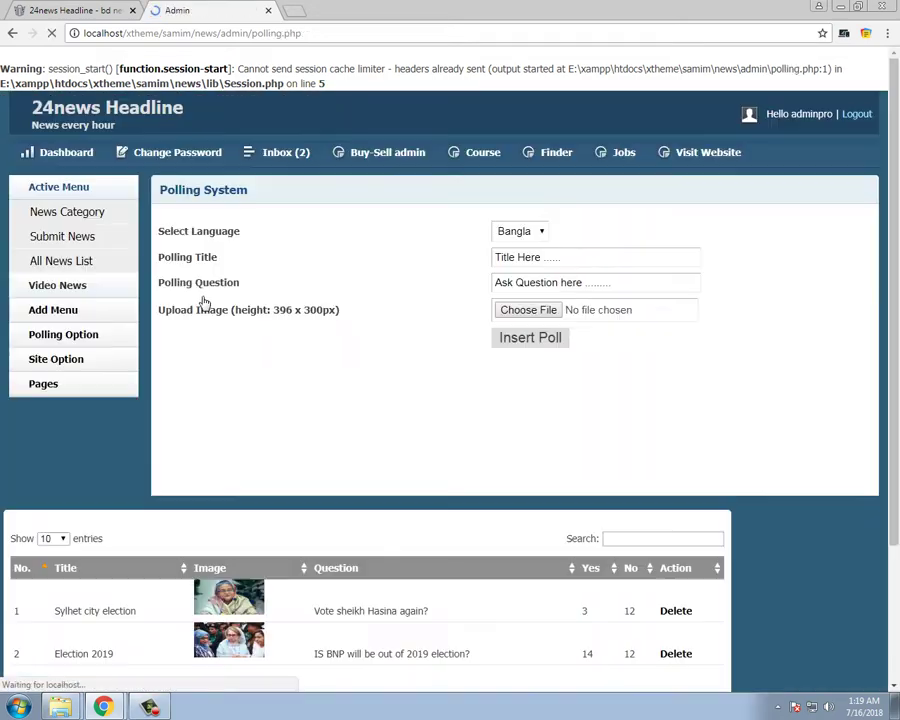
scroll(720, 545, "down", 3)
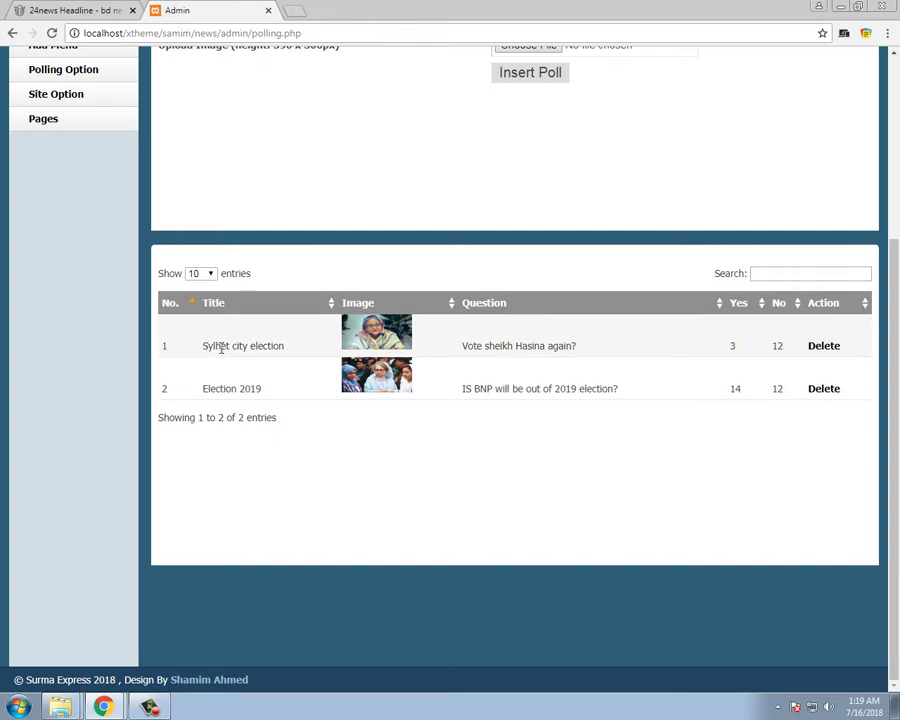
left_click_drag(221, 347, 261, 345)
left_click_drag(219, 387, 313, 387)
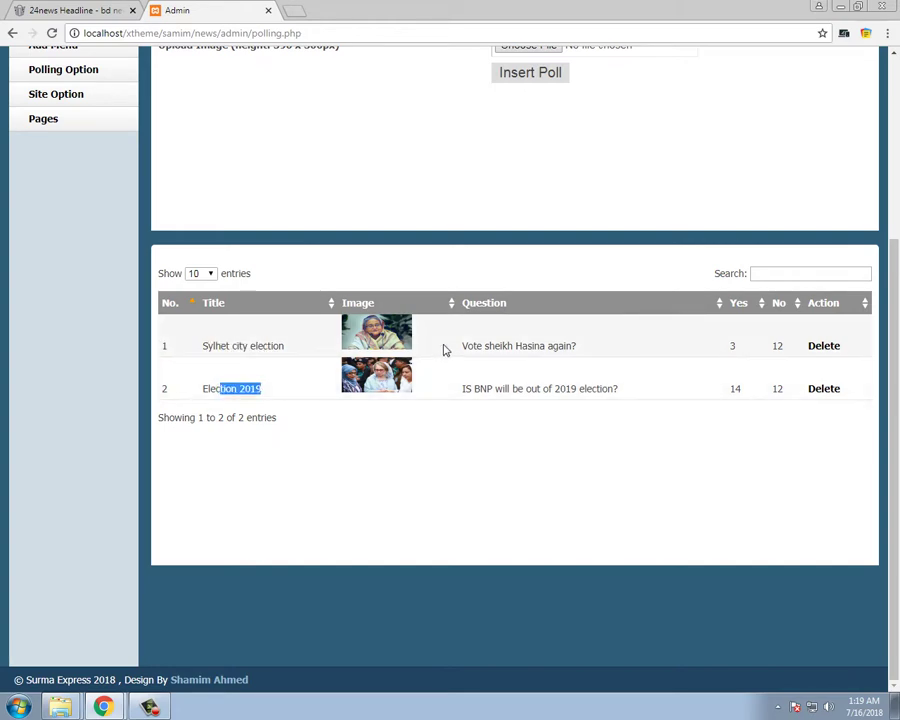
left_click_drag(494, 345, 776, 392)
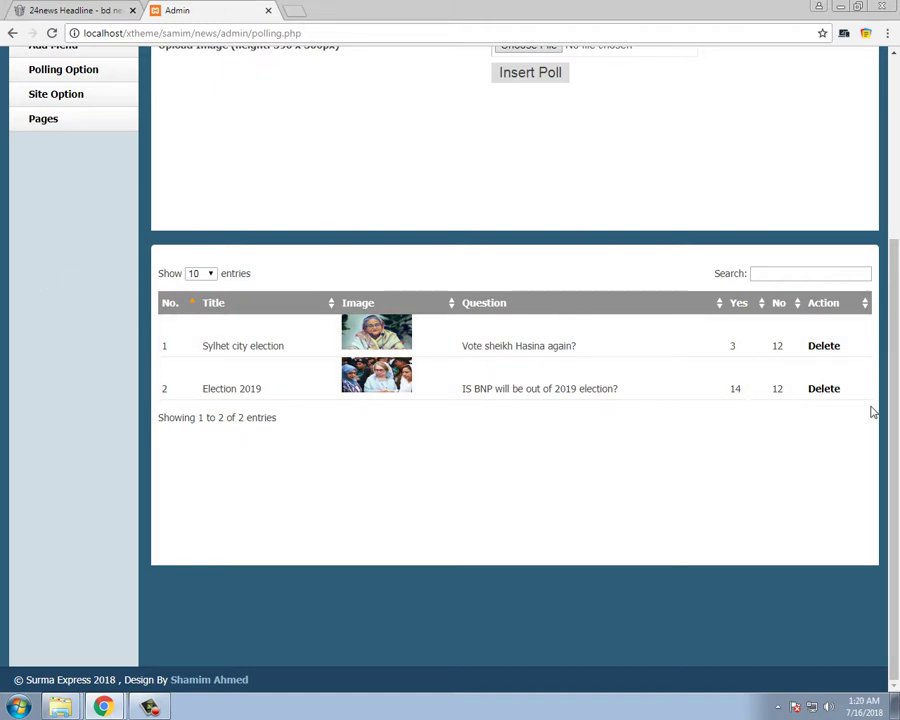
Compare the Yes and No counts in the admin poll list with those in the home page poll boxes
left_click(88, 9)
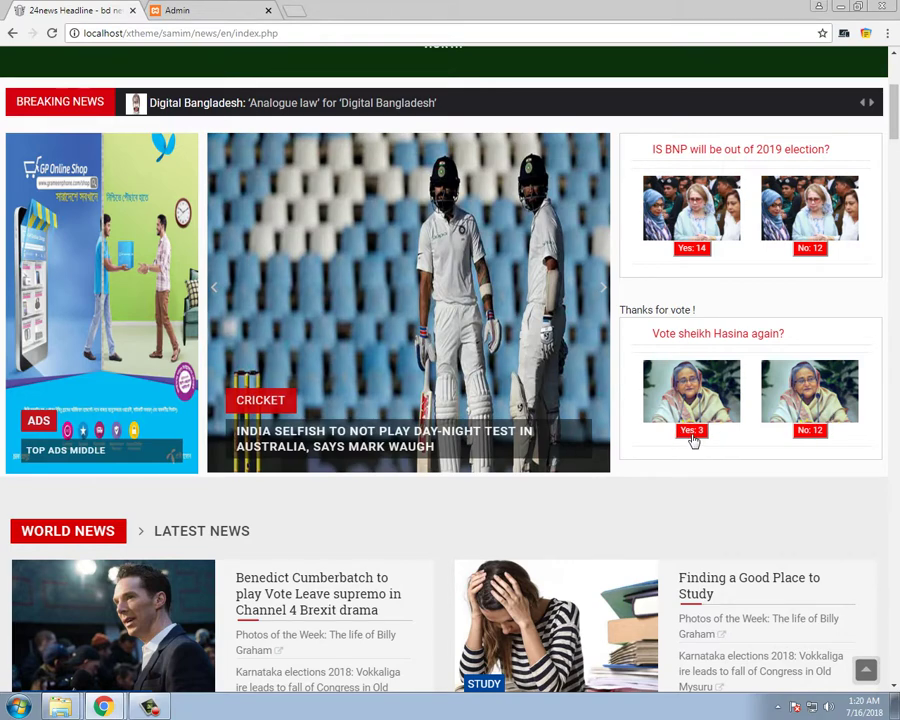
left_click(218, 9)
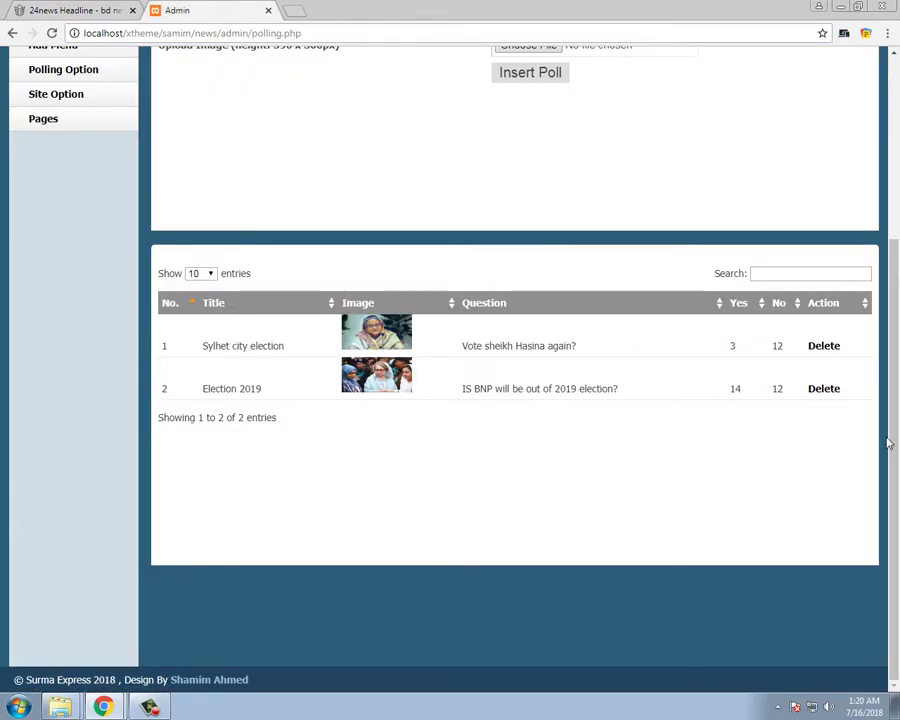
double_click(735, 388)
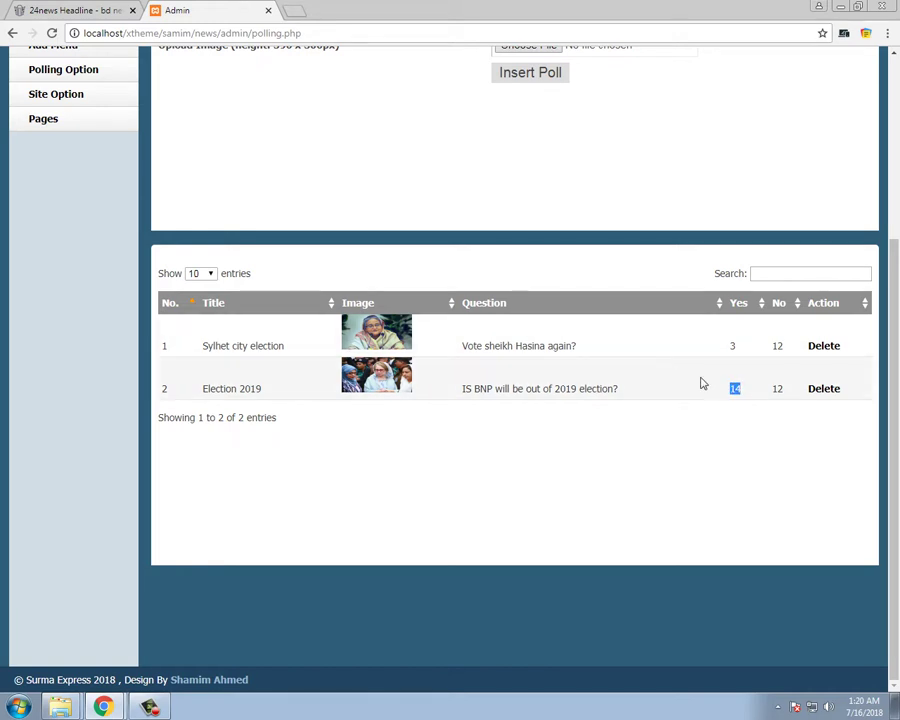
left_click(62, 10)
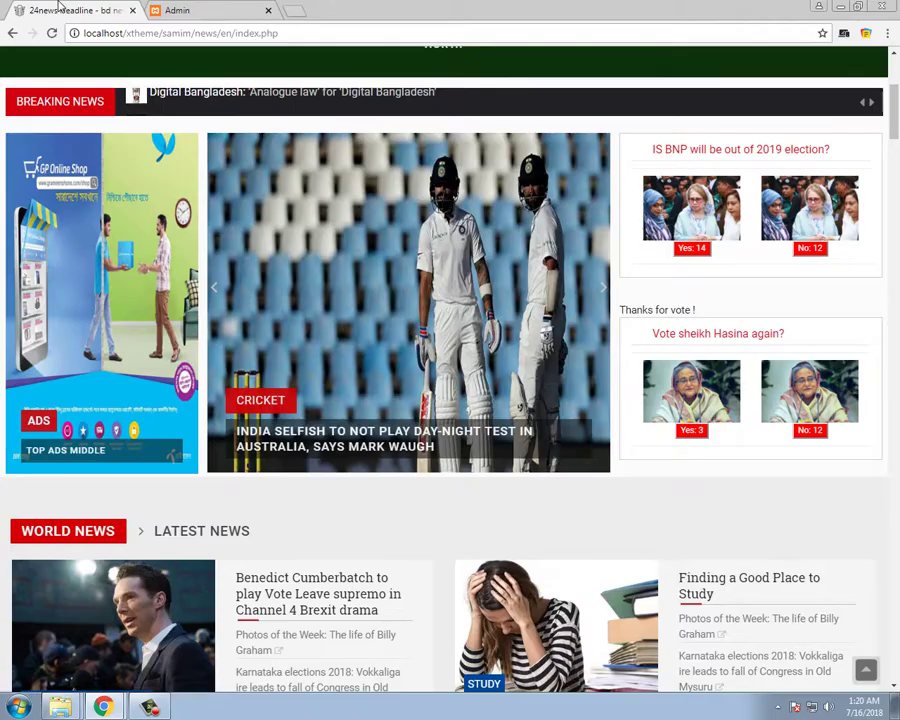
left_click(186, 9)
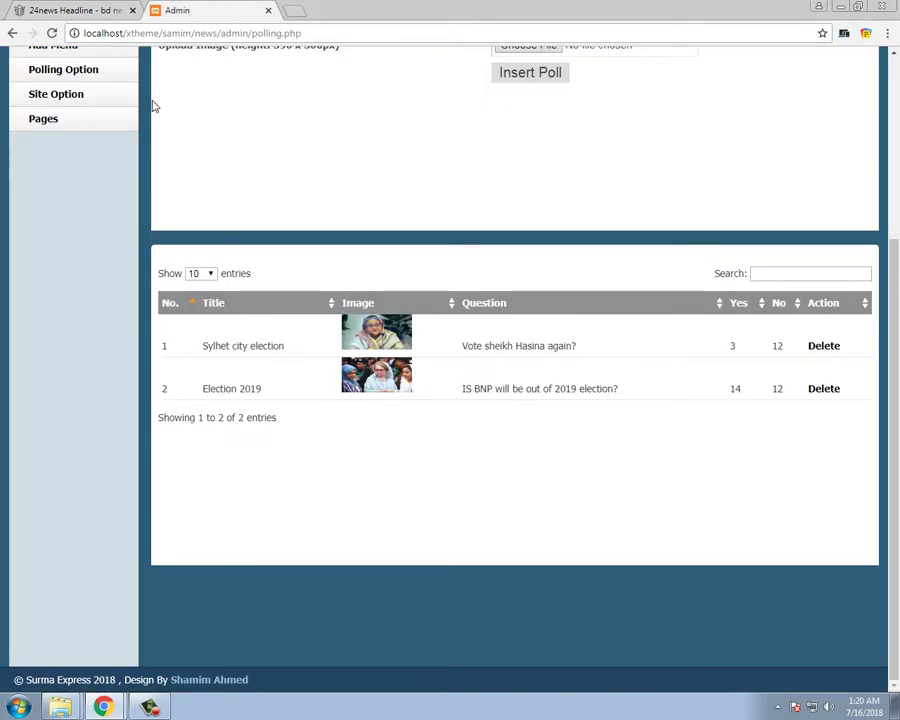
Open the Title & Slogan settings and examine the website title, slogan, description and key fields
scroll(56, 200, "up", 1)
left_click(59, 170)
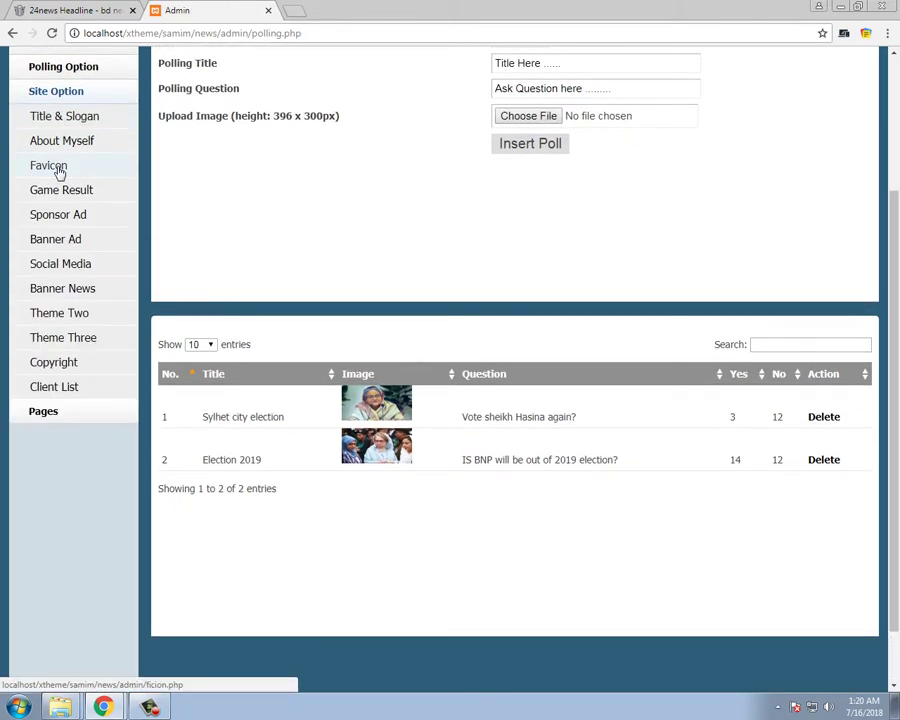
left_click(80, 120)
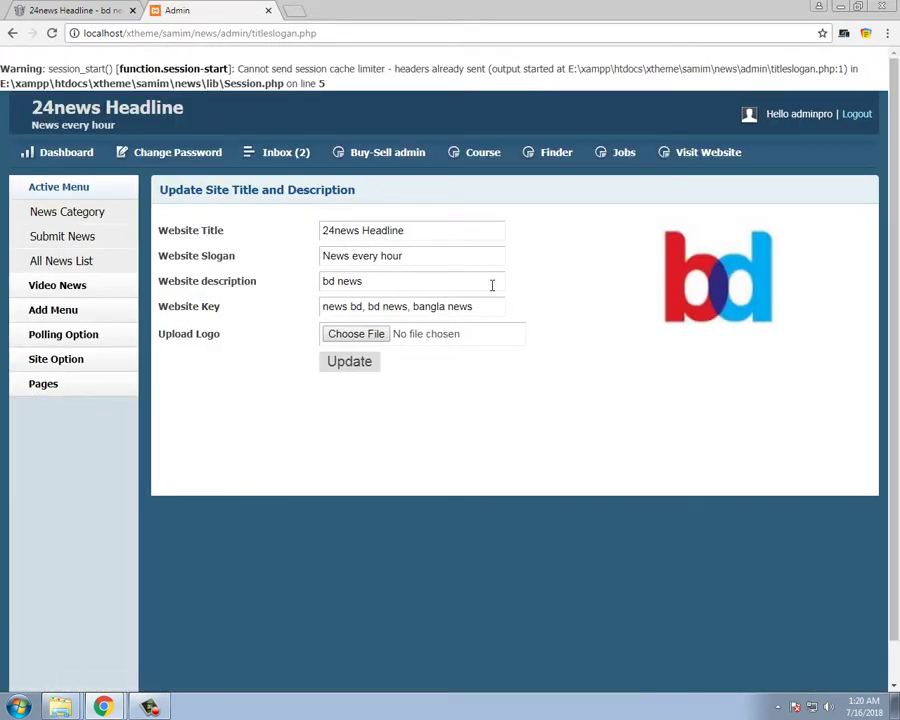
left_click_drag(424, 229, 290, 229)
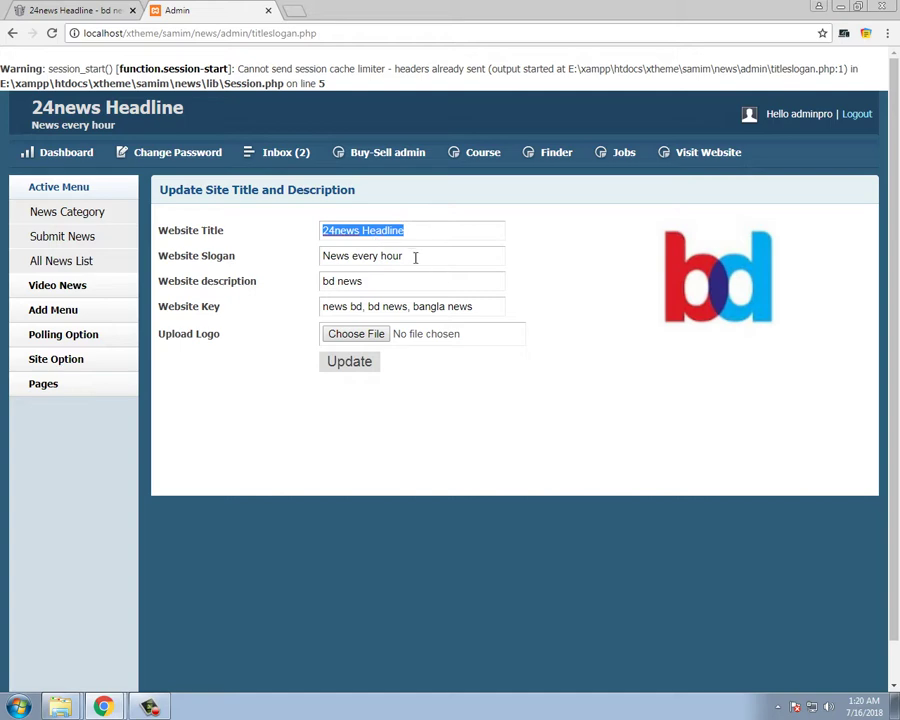
left_click_drag(415, 257, 288, 262)
left_click_drag(396, 279, 296, 289)
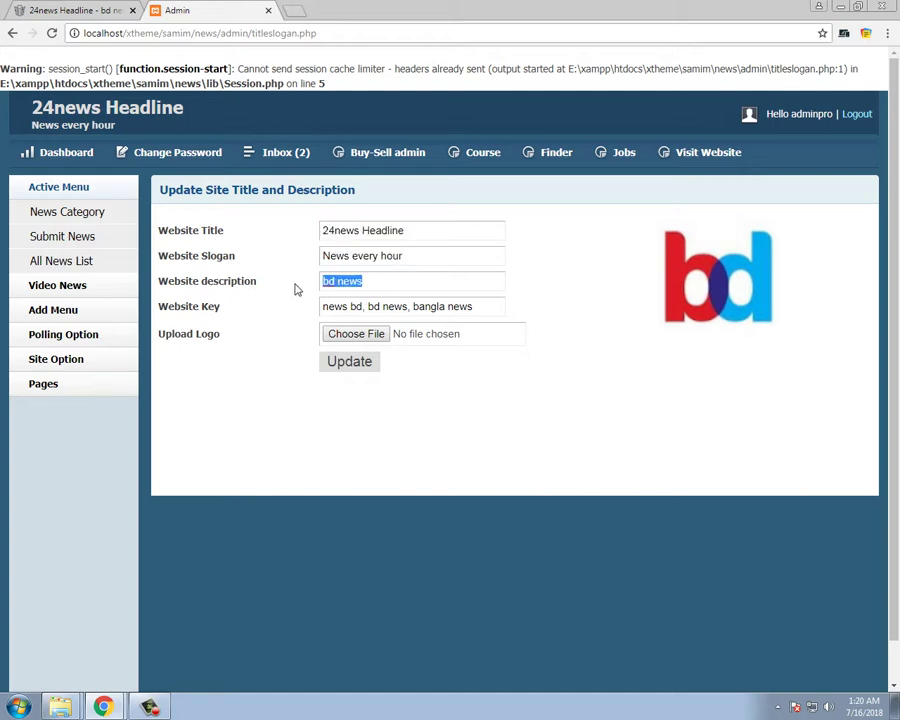
left_click_drag(500, 307, 475, 308)
left_click(382, 305)
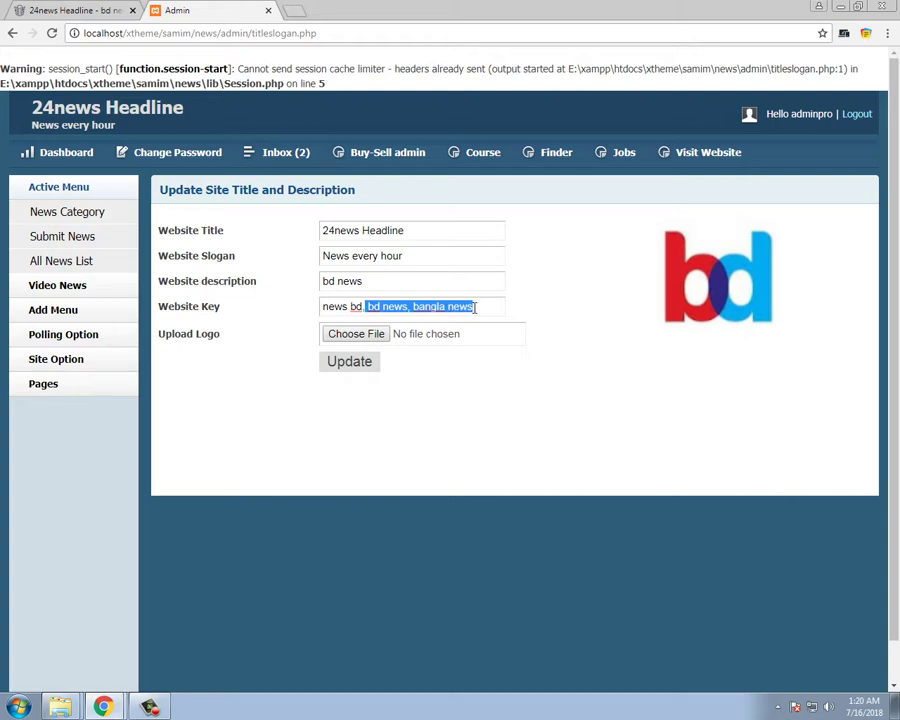
left_click(481, 310)
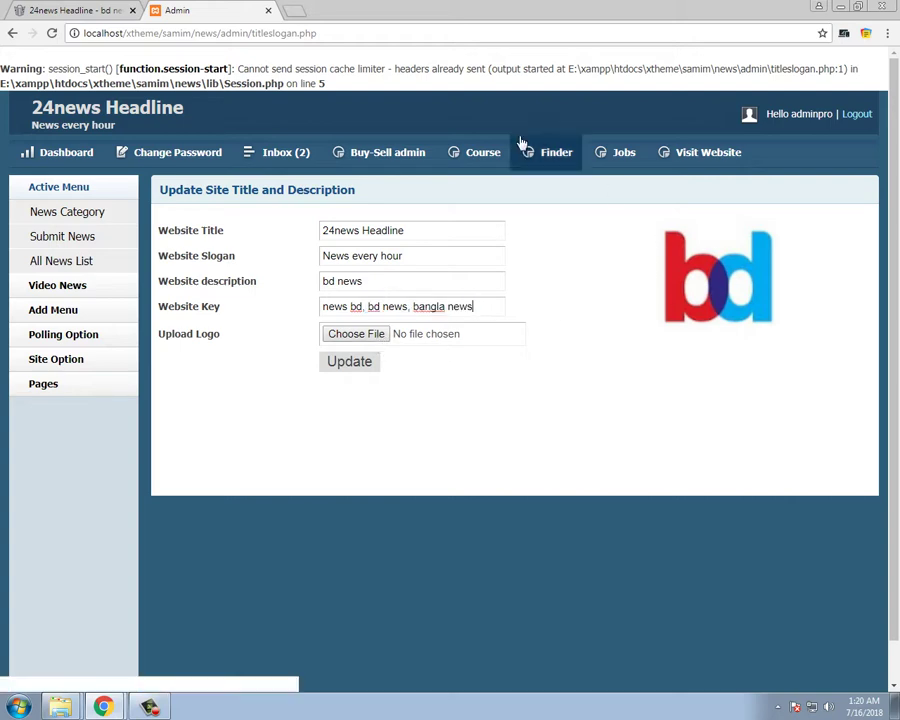
Compare the logo, title and slogan in the news home page header with the Title & Slogan settings
left_click(90, 8)
scroll(81, 209, "up", 3)
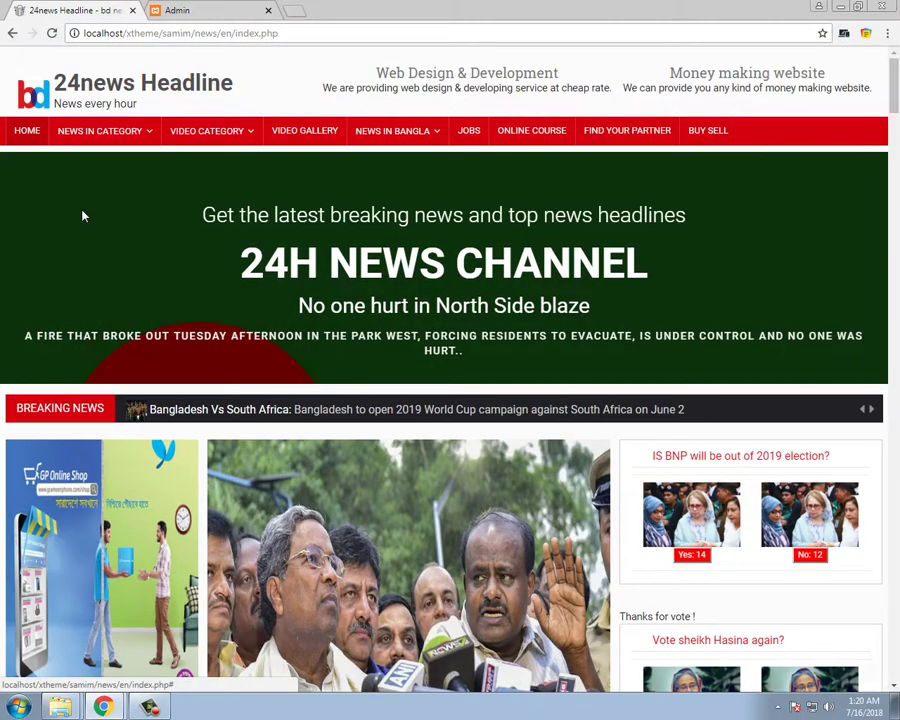
left_click(165, 10)
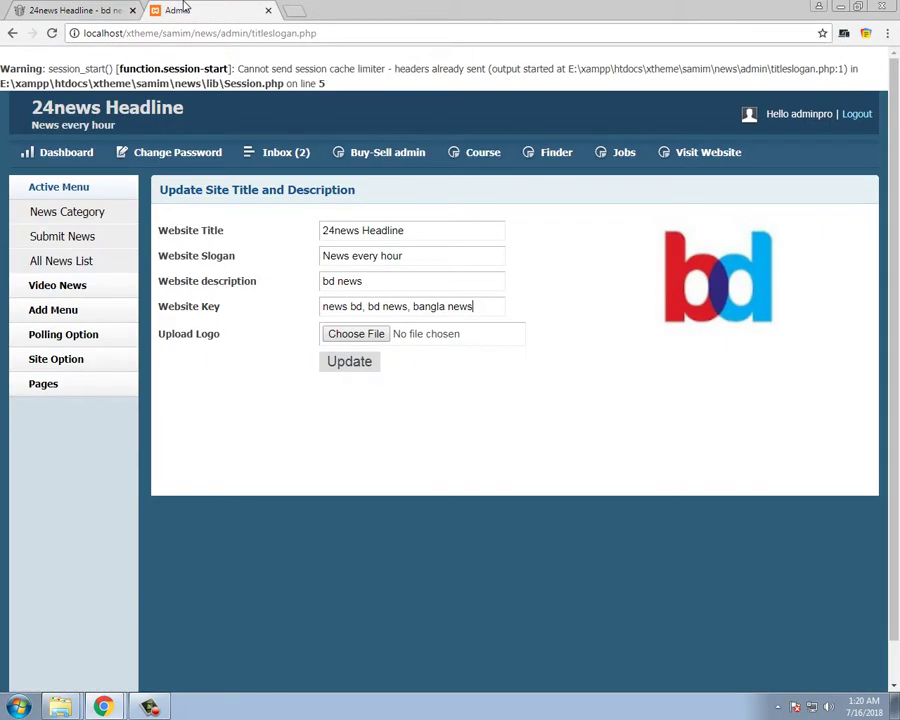
Open the About Myself settings and review the profile text and picture
left_click(66, 358)
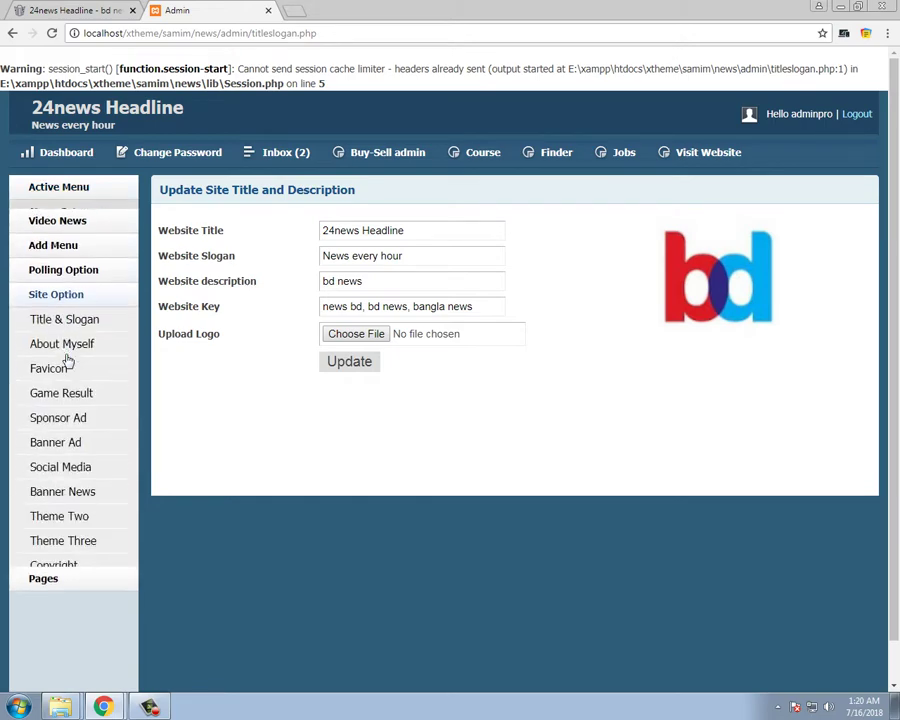
left_click(65, 346)
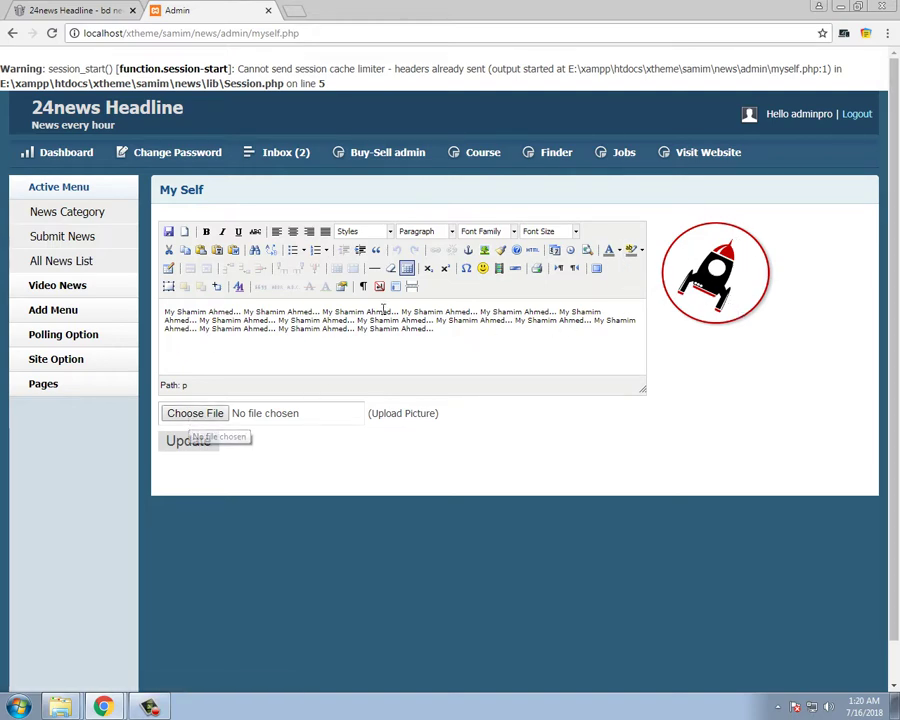
left_click_drag(438, 334, 146, 318)
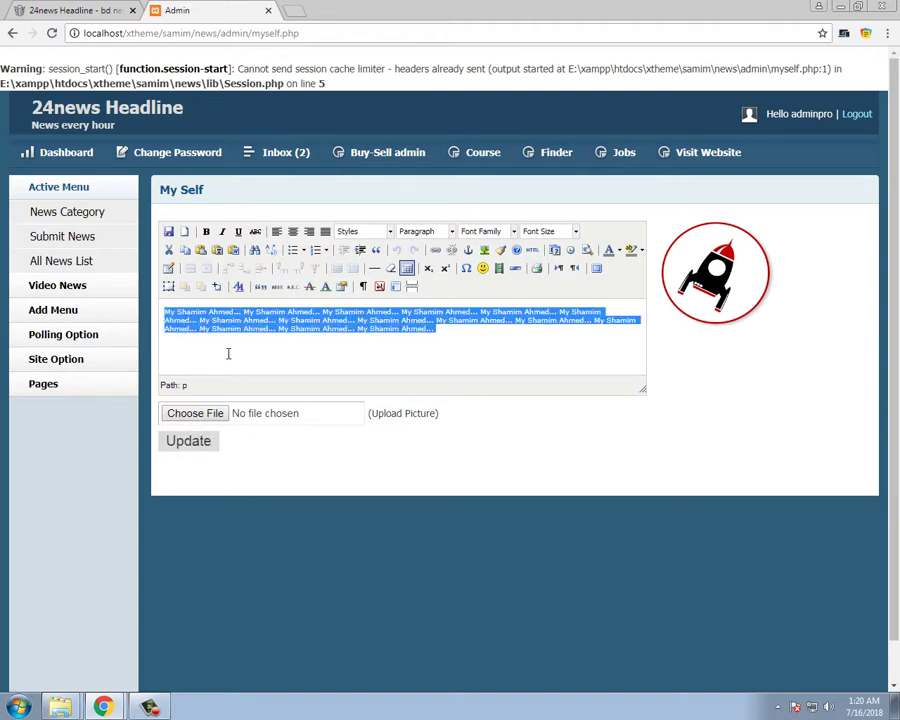
left_click(446, 334)
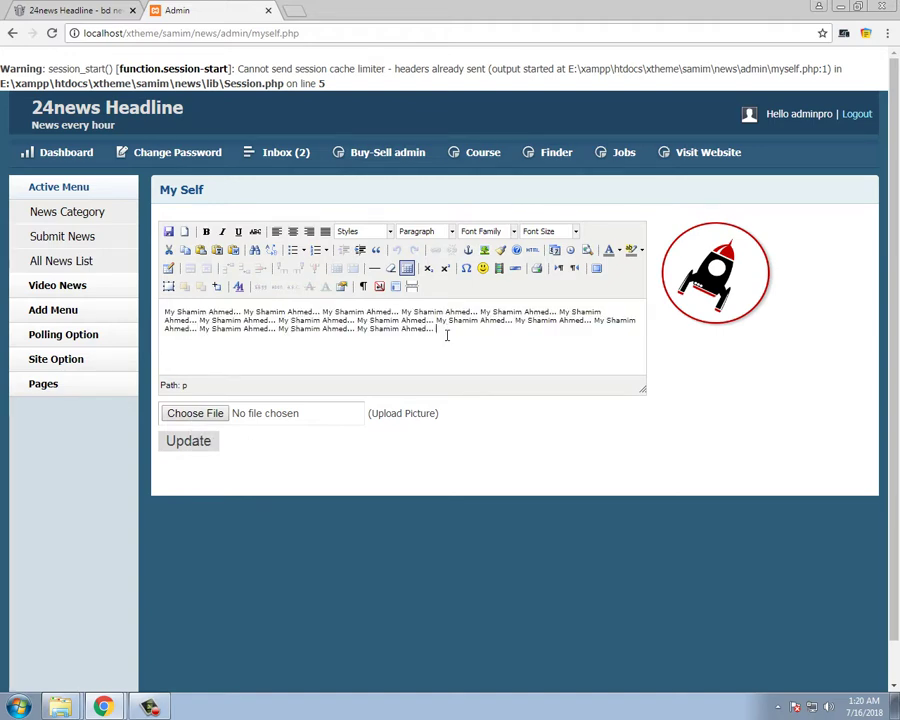
left_click_drag(446, 333, 168, 310)
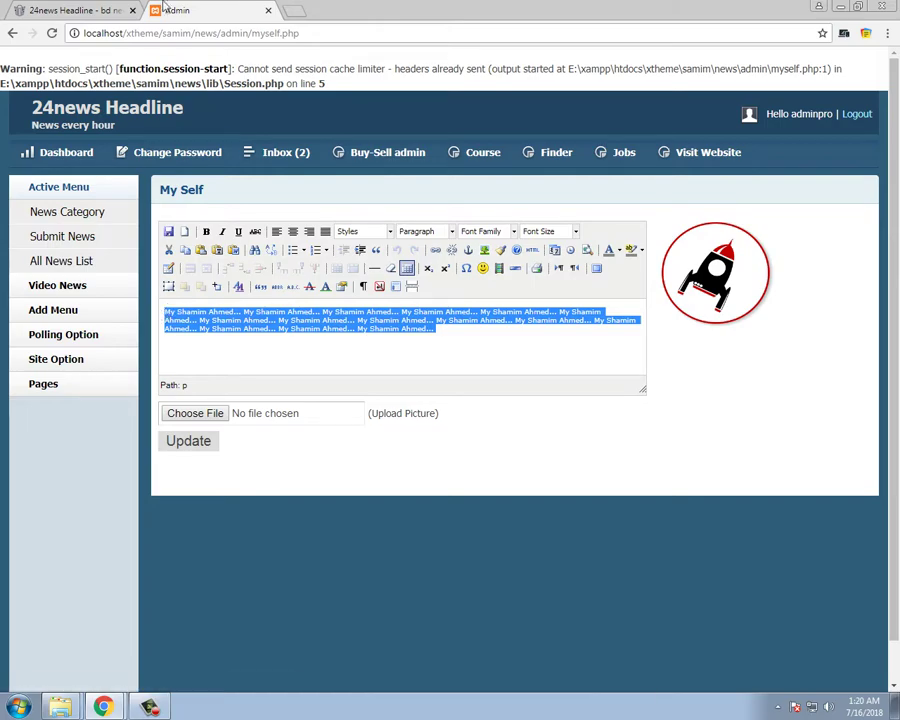
Open the World News article about the Channel 4 Brexit drama on the news site and look through its page for the profile text
left_click(85, 9)
mouse_move(218, 150)
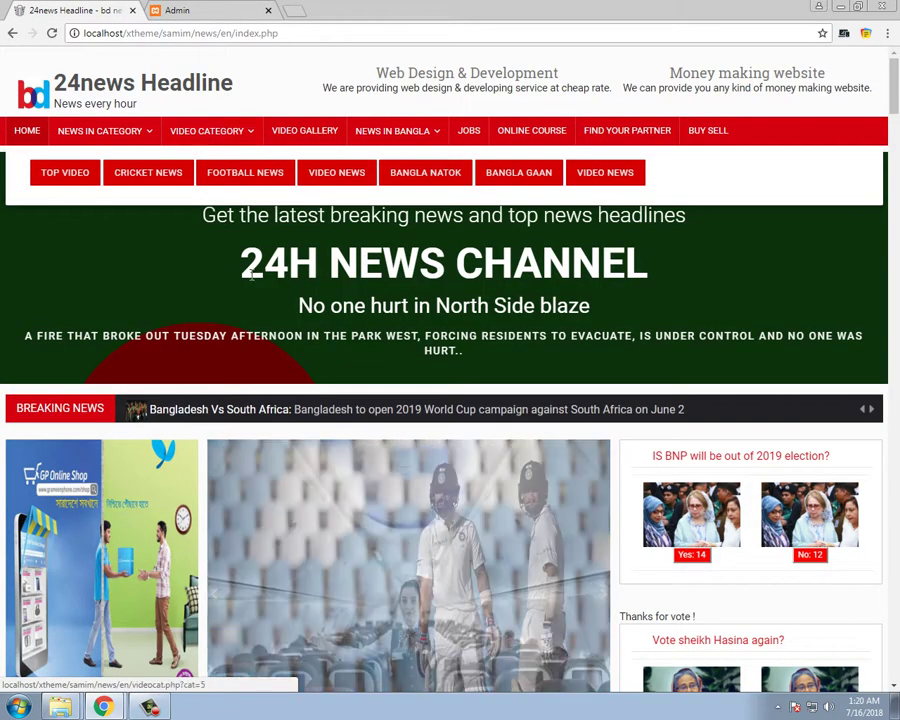
scroll(510, 310, "down", 5)
scroll(510, 310, "down", 2)
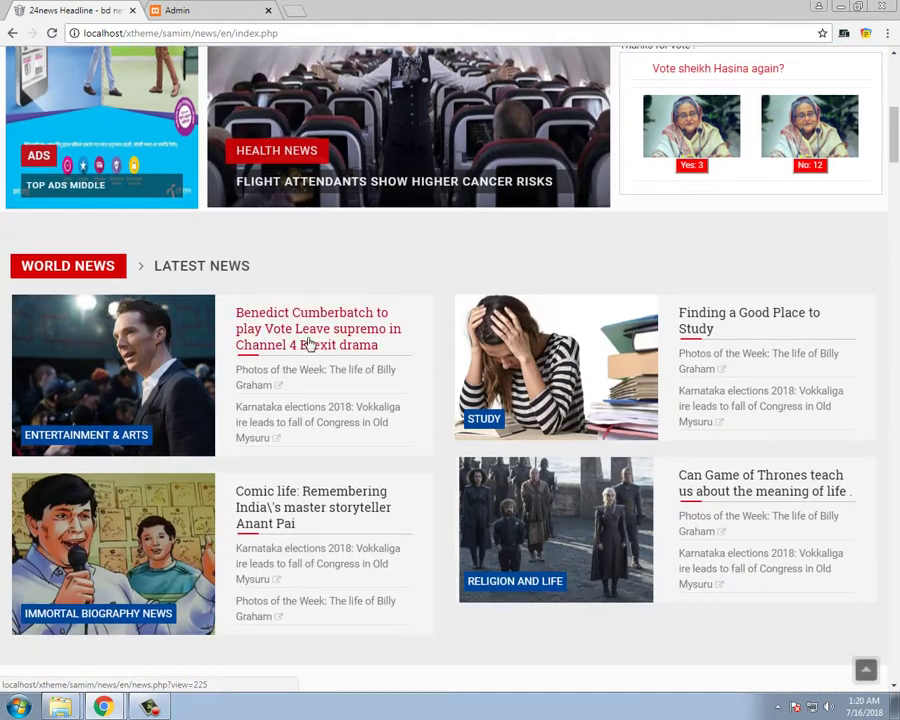
left_click(292, 336)
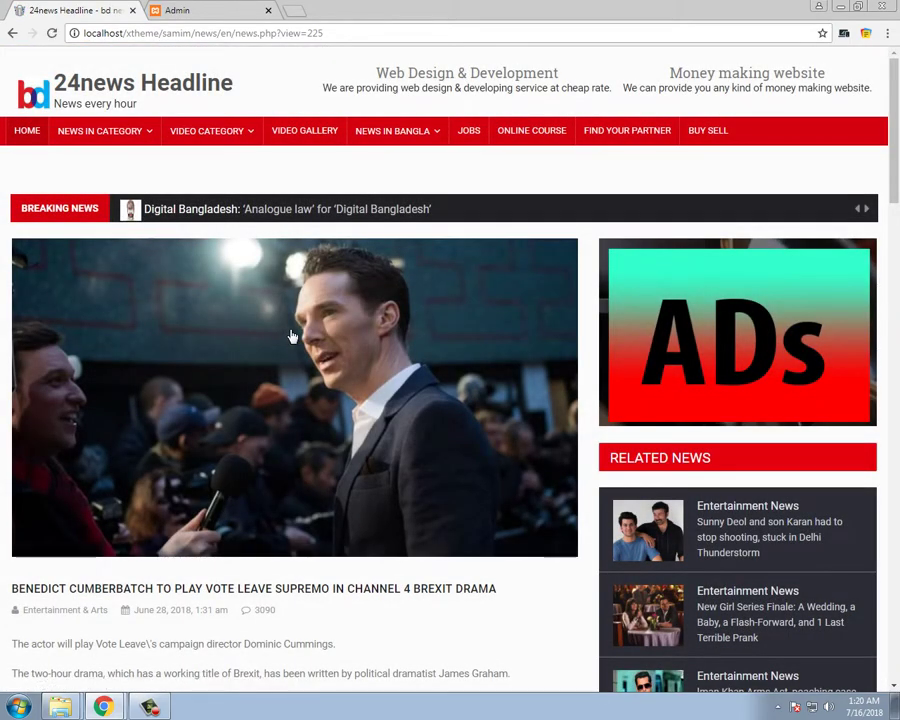
scroll(677, 300, "down", 6)
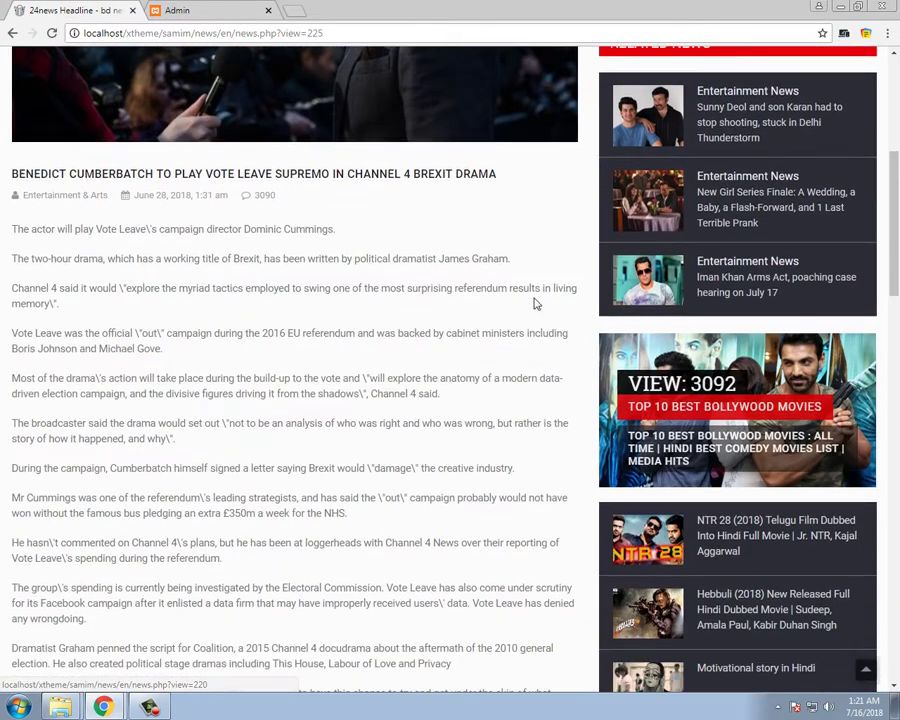
scroll(327, 211, "up", 6)
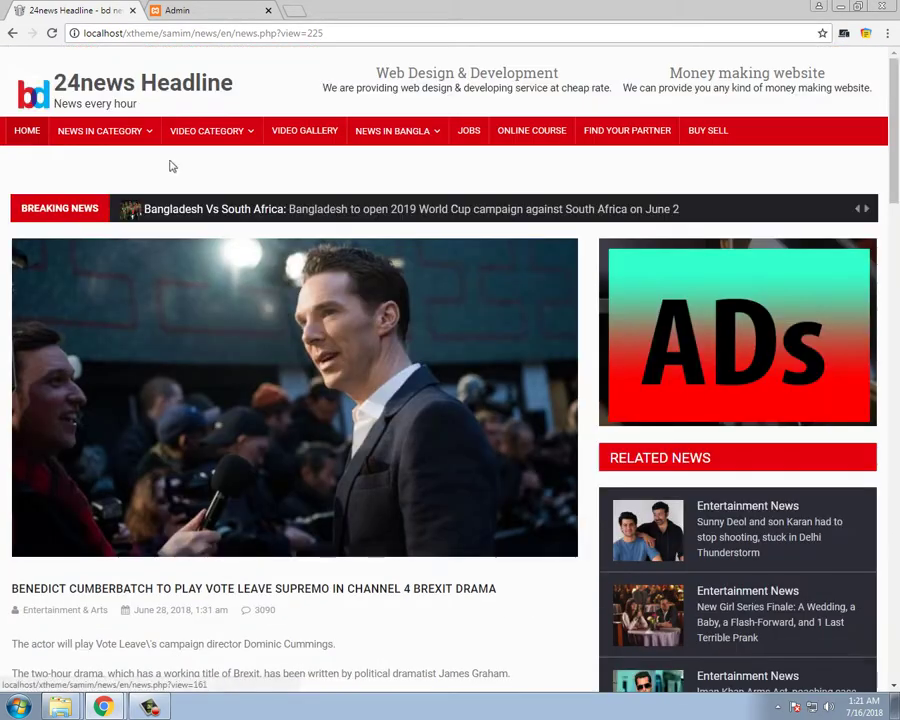
Open the Cricket News category page and compare its reporter banner with the profile text in the About Myself settings
mouse_move(88, 131)
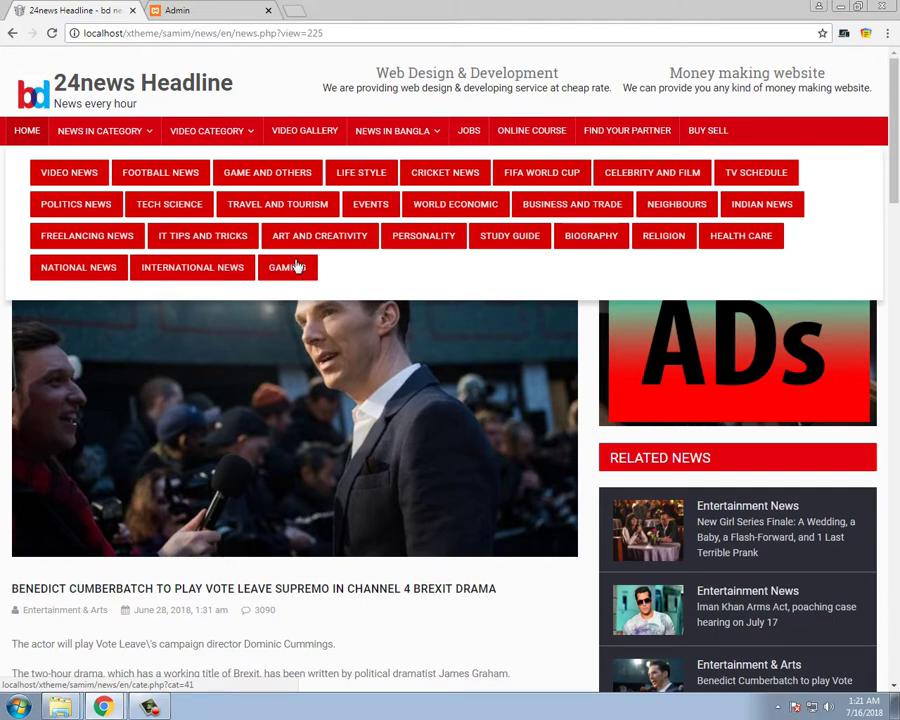
left_click(436, 174)
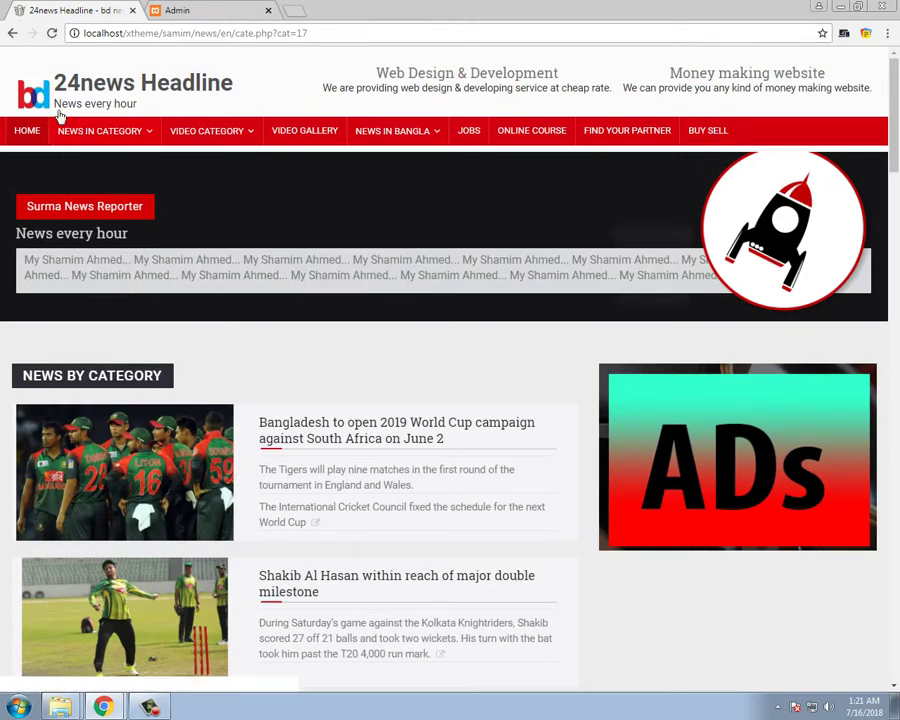
left_click(250, 10)
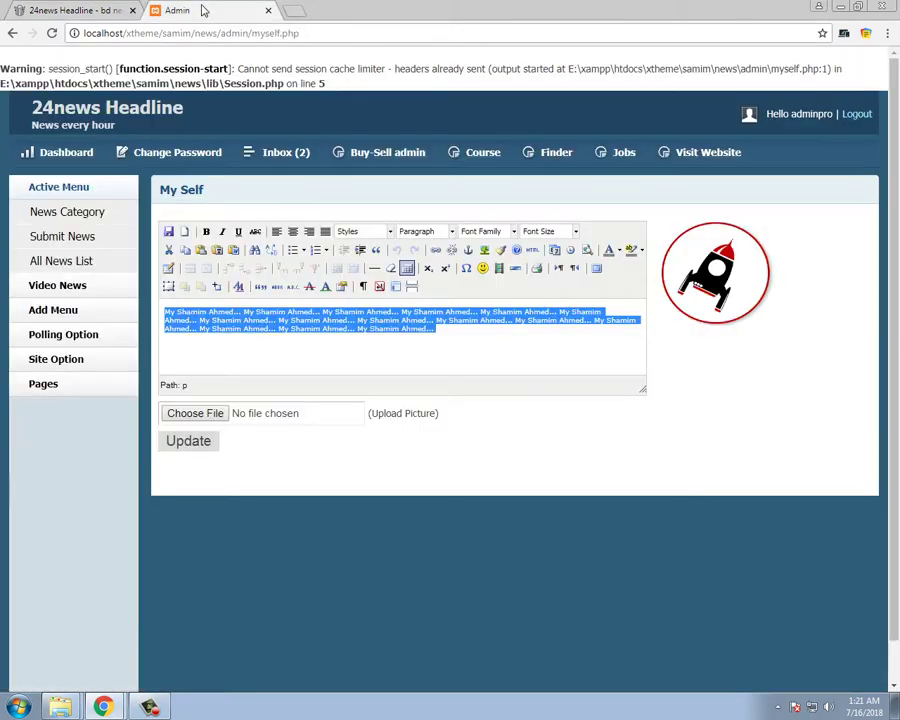
left_click(462, 338)
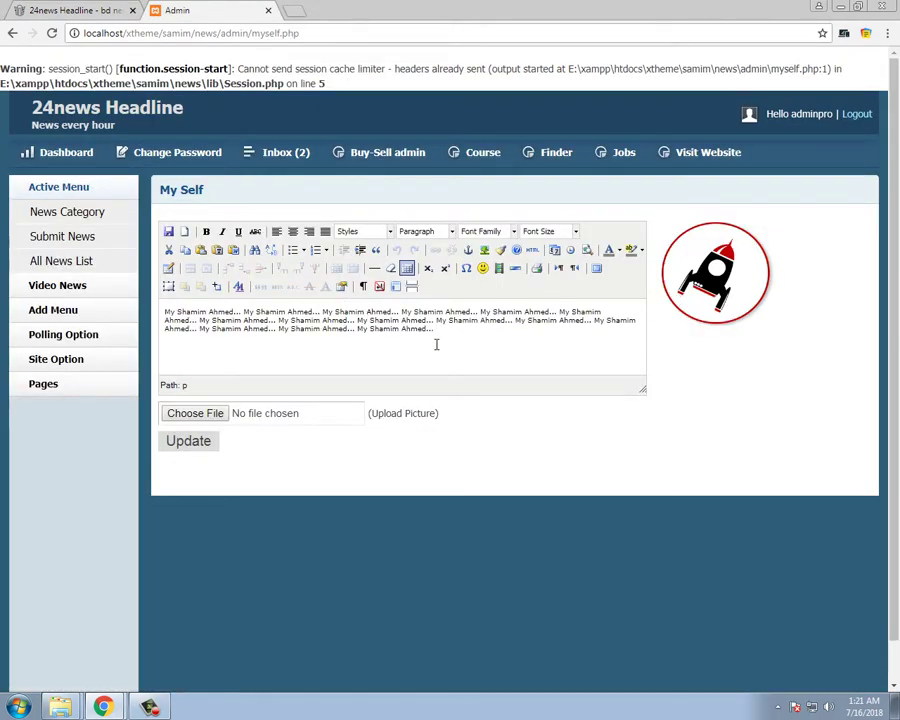
left_click_drag(442, 330, 172, 312)
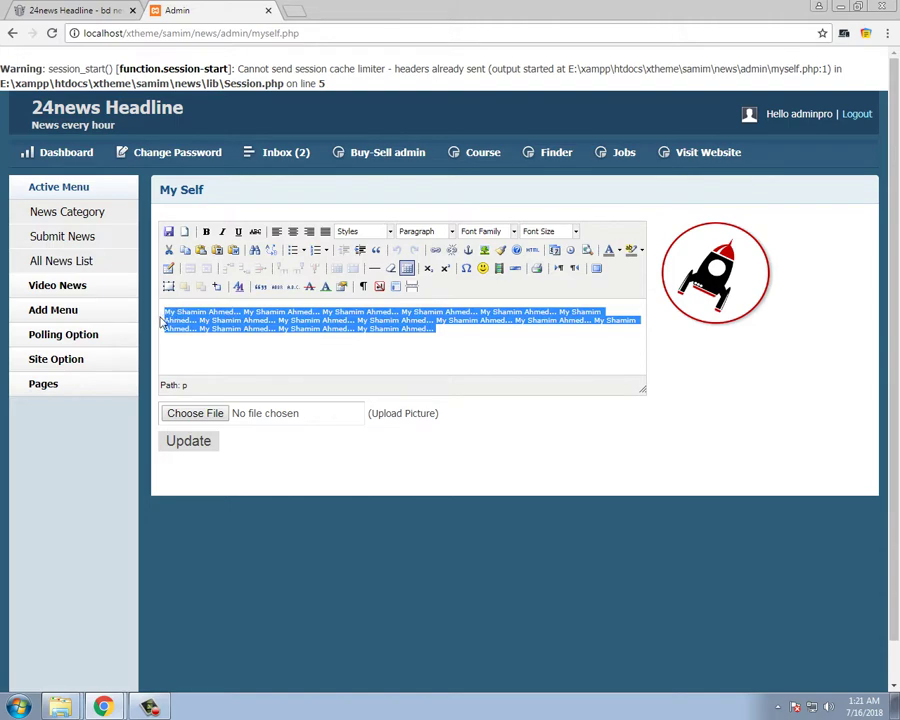
Open the Favicon settings and compare the favicon image with the icon on the news site's browser tab
left_click(60, 360)
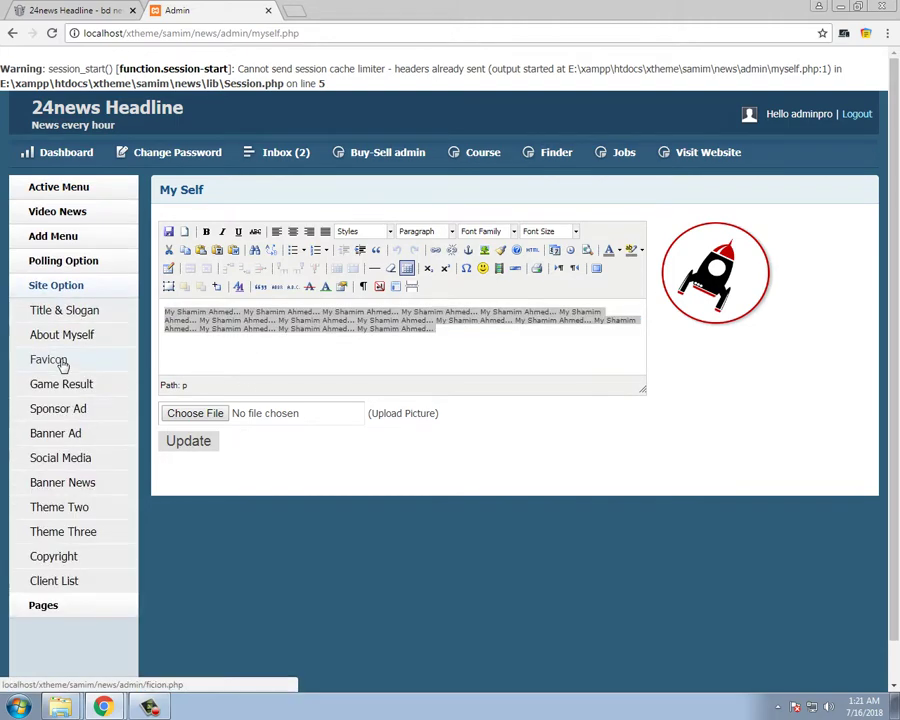
left_click(58, 358)
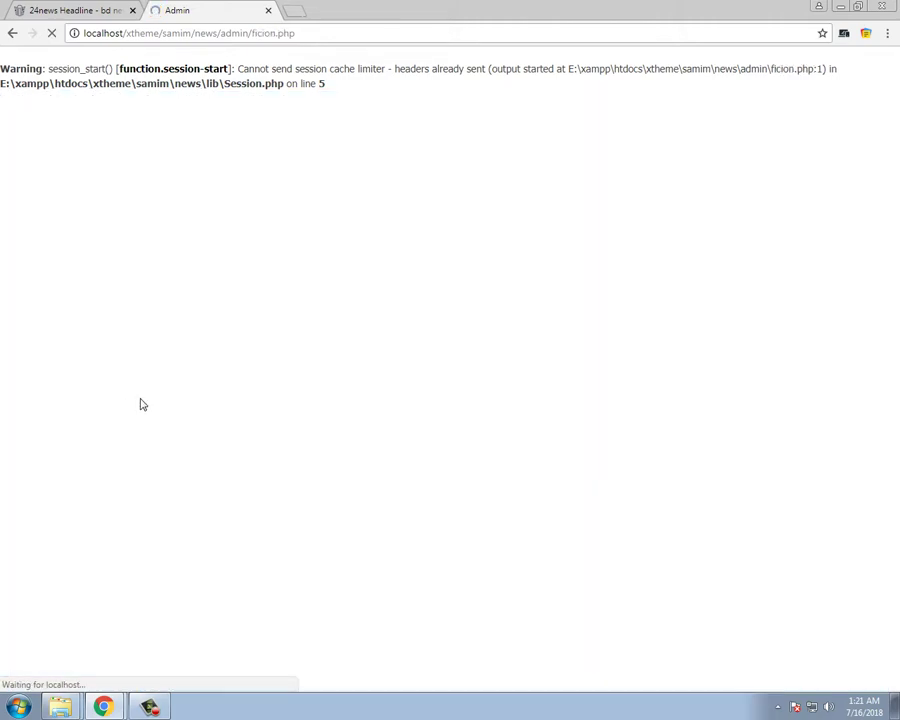
left_click(55, 8)
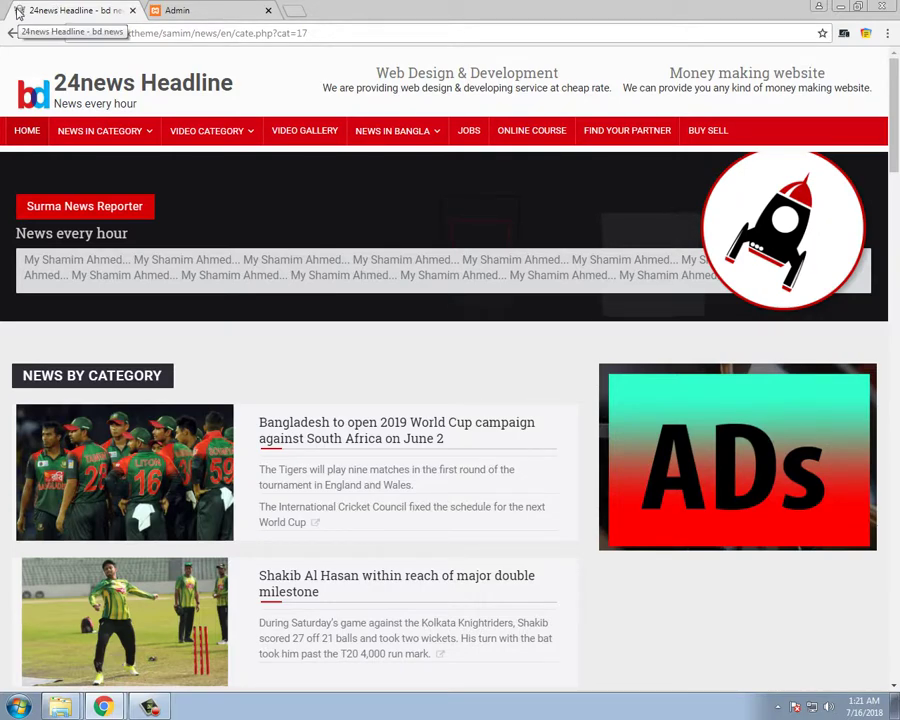
left_click(198, 8)
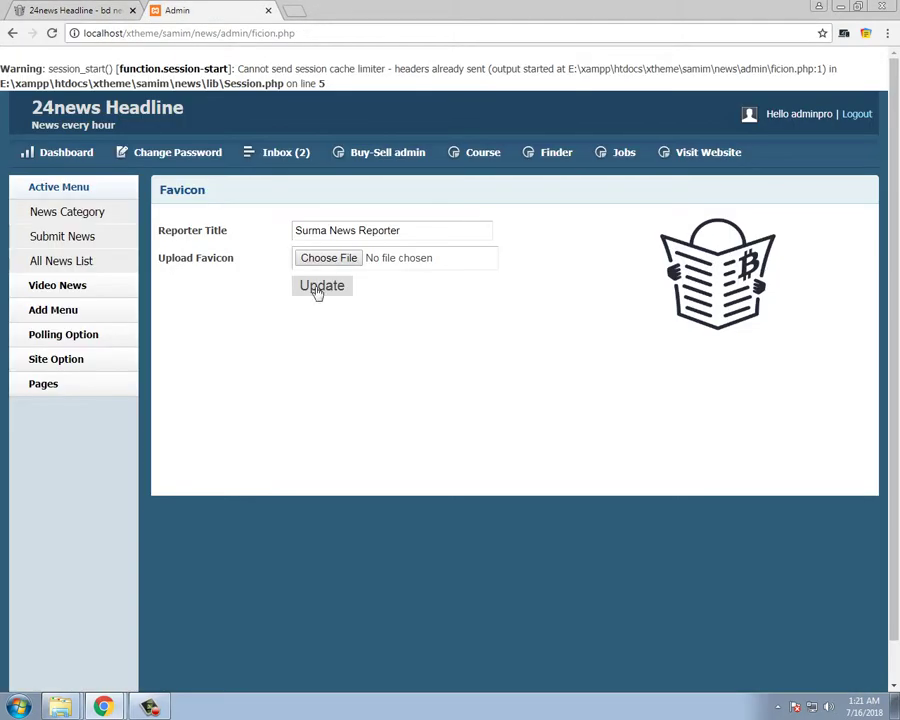
Browse for a favicon image file, cancel the selection, and recheck the news site's browser tab icon
left_click(330, 259)
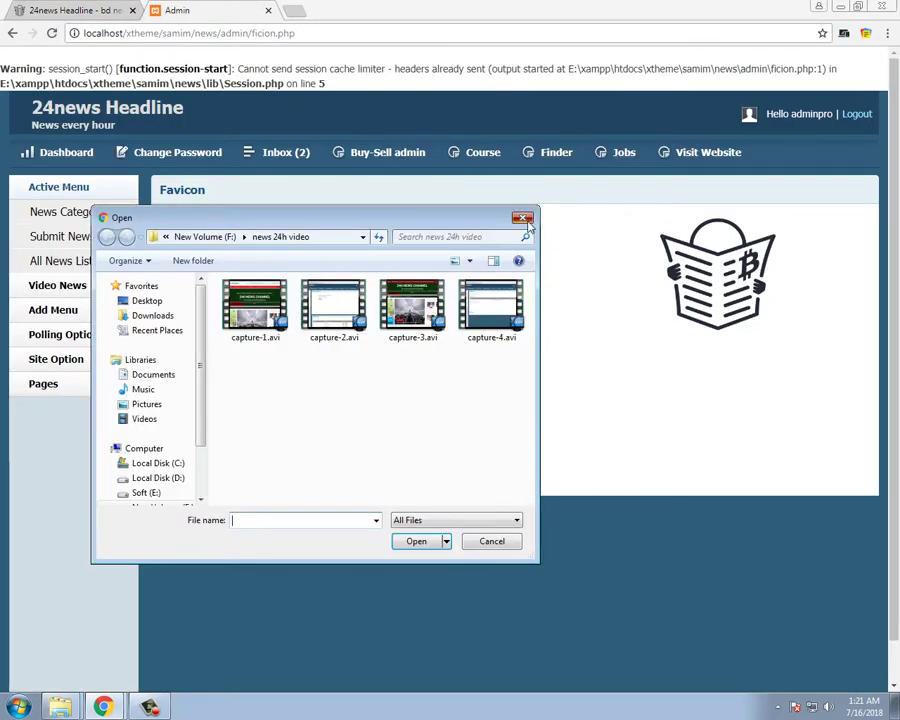
key("Escape")
left_click(36, 8)
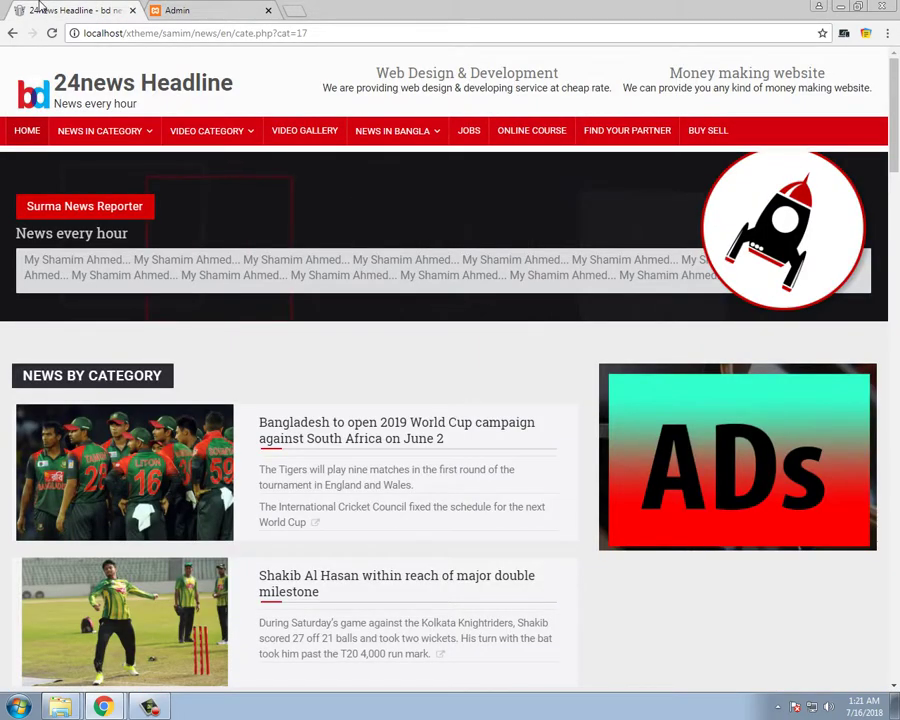
left_click(176, 9)
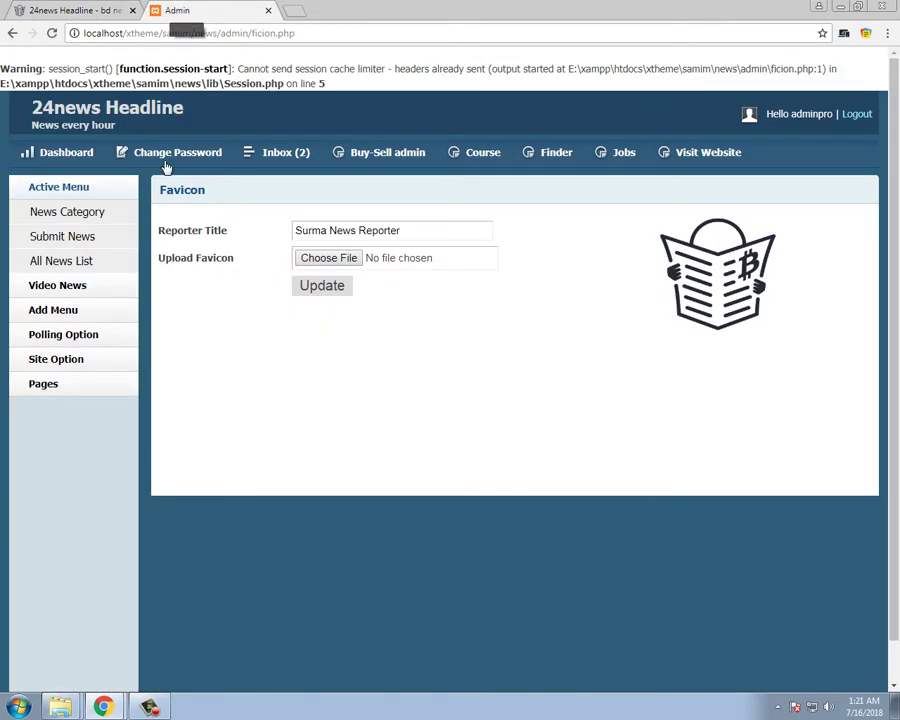
Open the Game Result settings and examine the Argentina VS France entry below the form
left_click(82, 366)
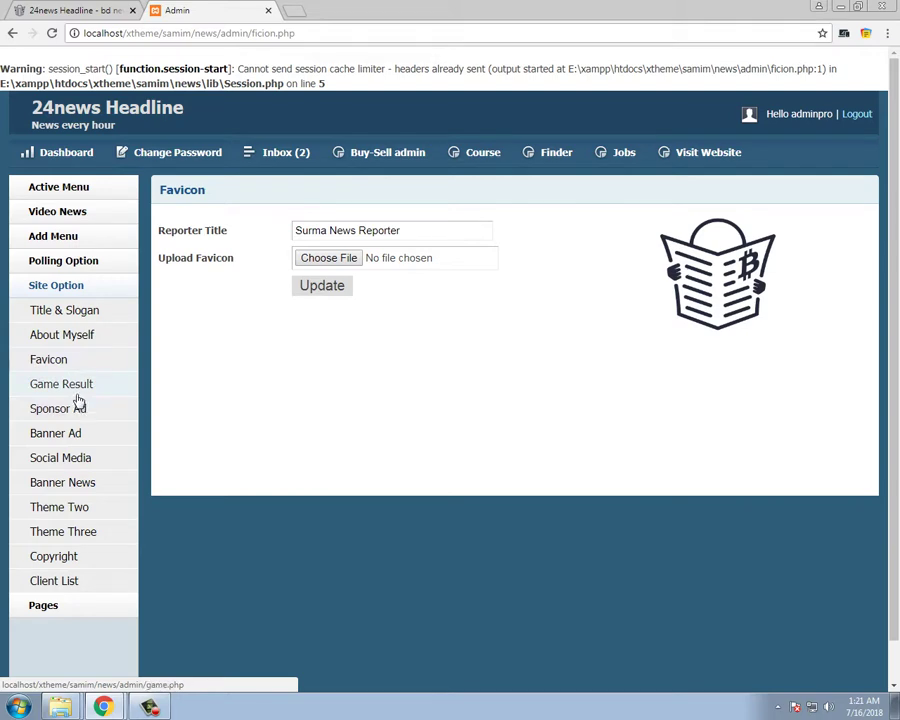
left_click(61, 390)
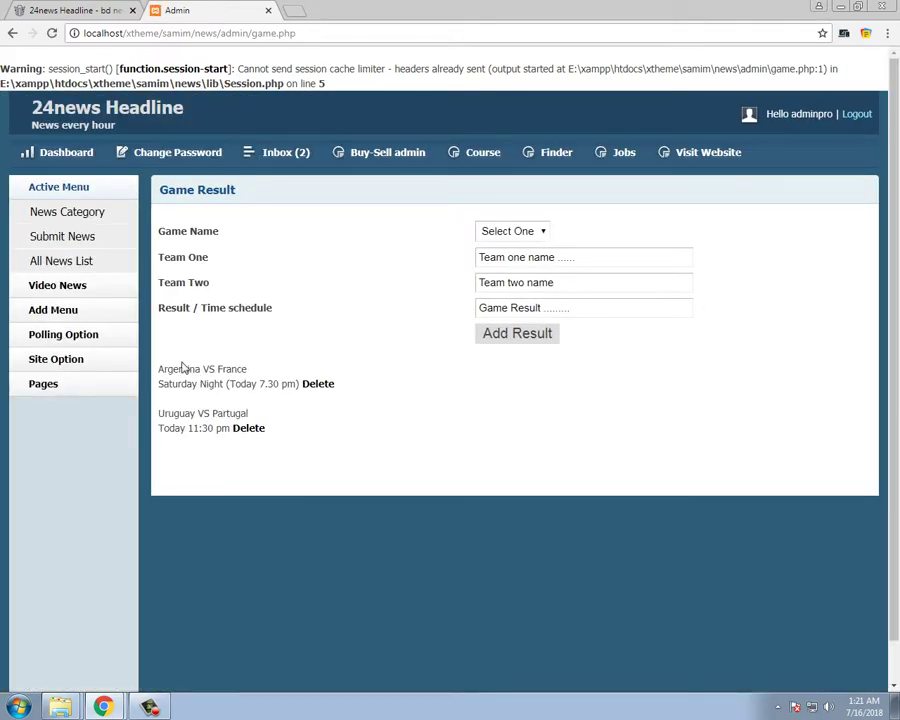
left_click_drag(184, 369, 255, 401)
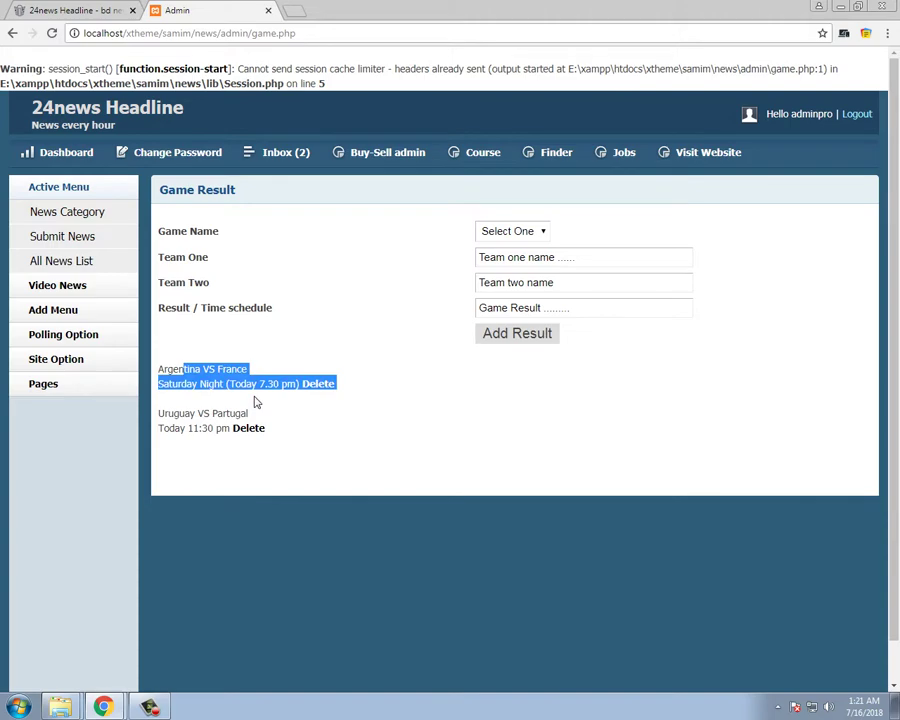
Open the public news site's home page and find the Football Match box beside the Health News section
left_click(90, 11)
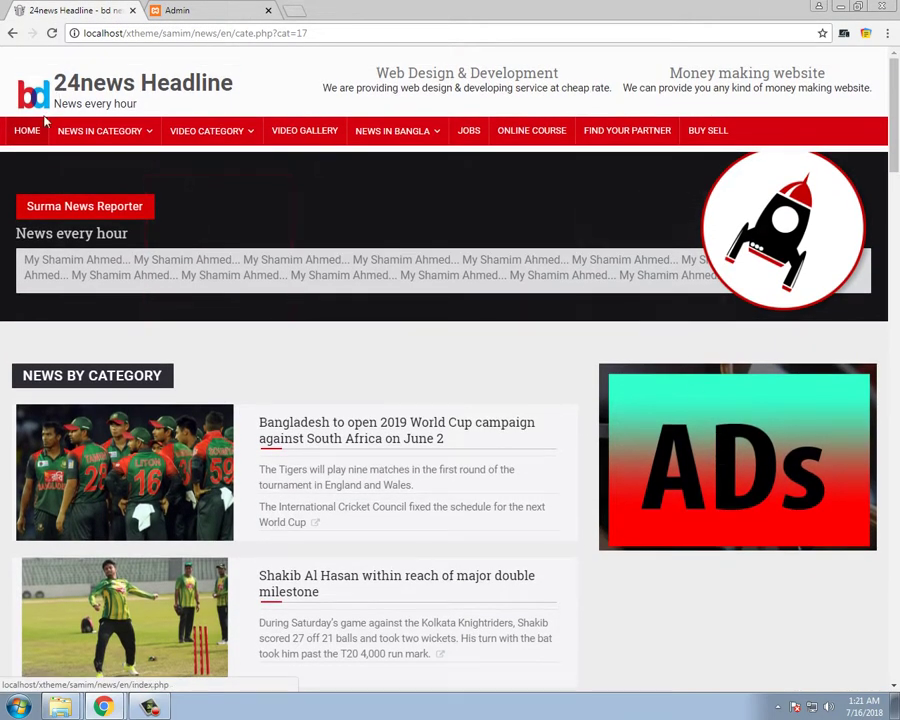
left_click(31, 131)
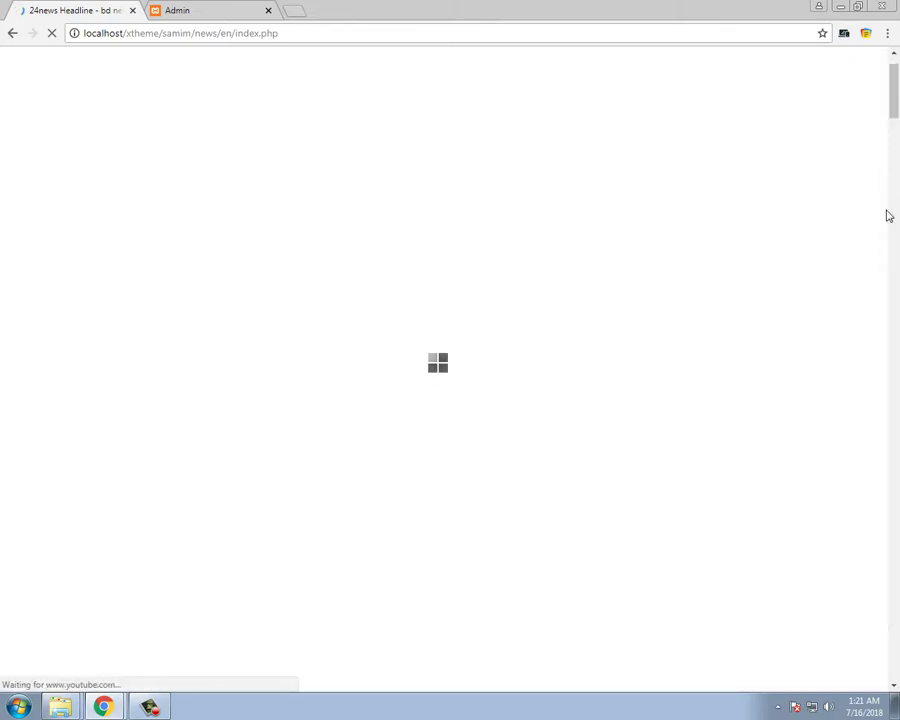
scroll(885, 218, "down", 5)
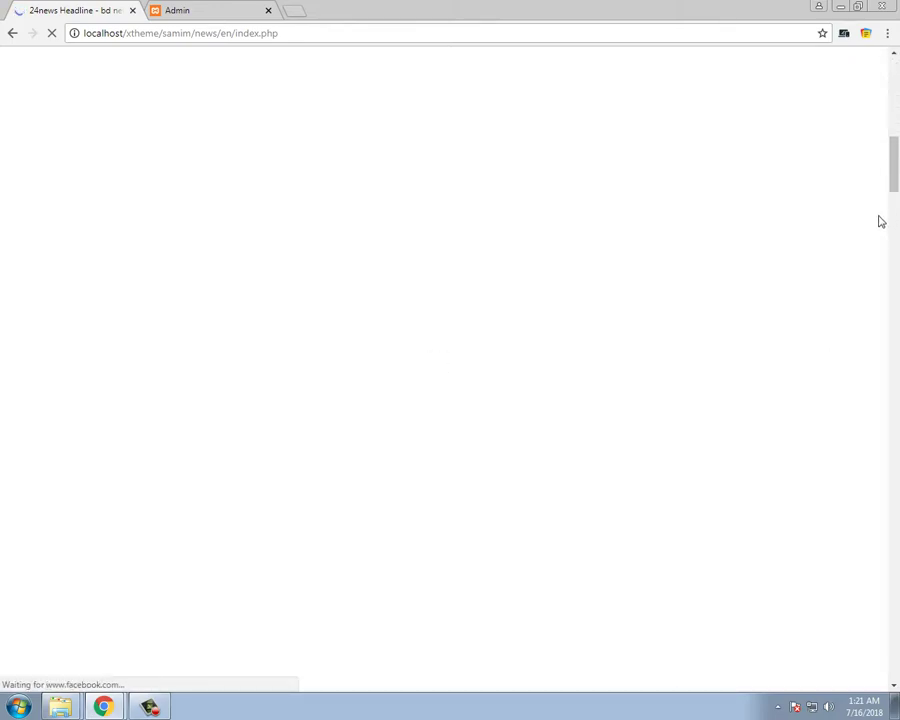
scroll(879, 220, "down", 4)
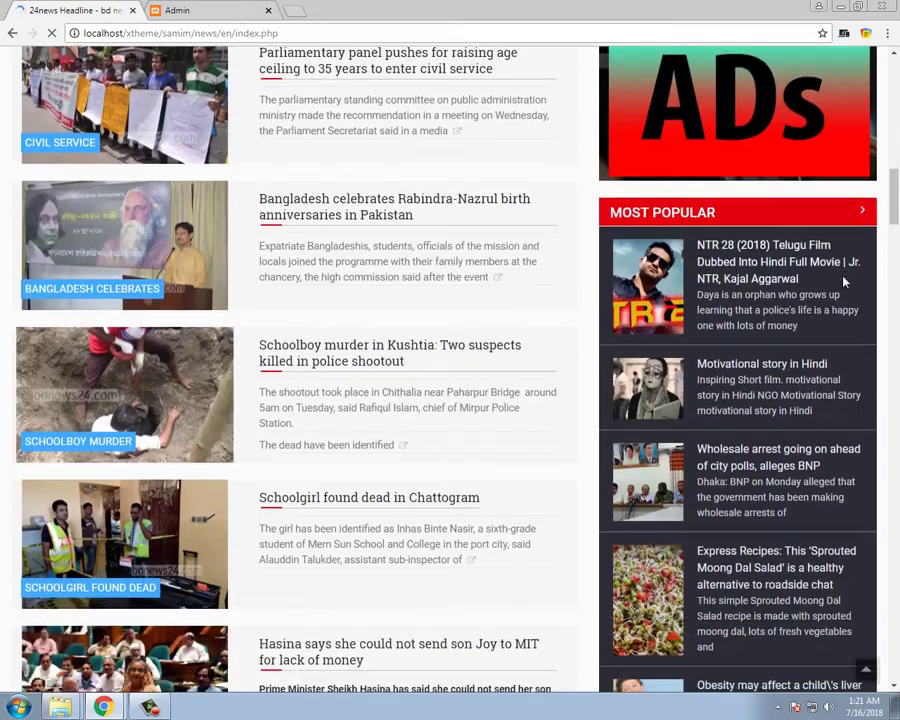
scroll(843, 284, "down", 7)
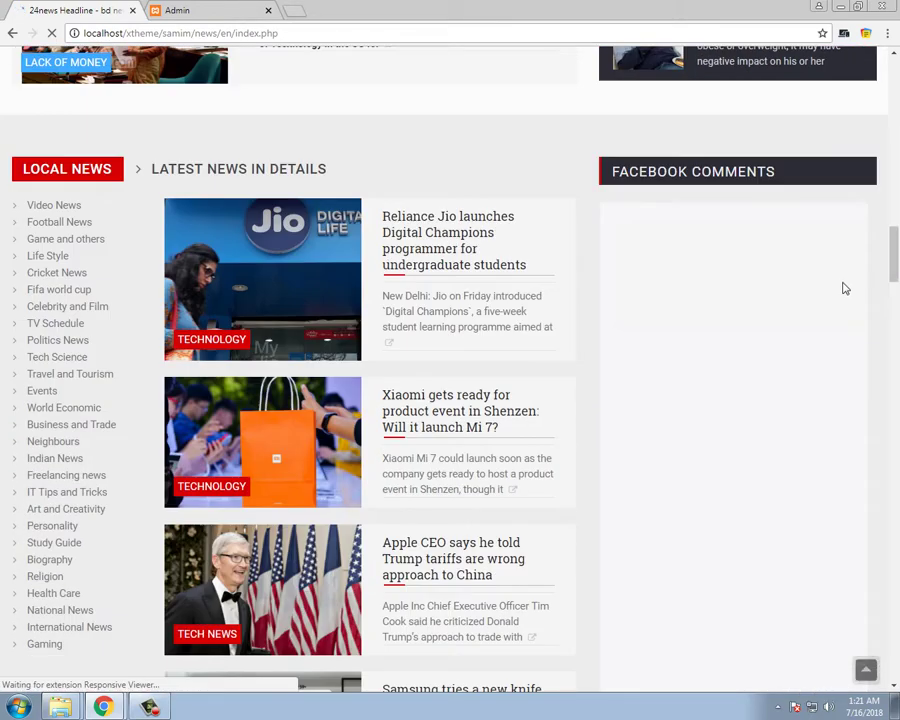
scroll(843, 289, "down", 10)
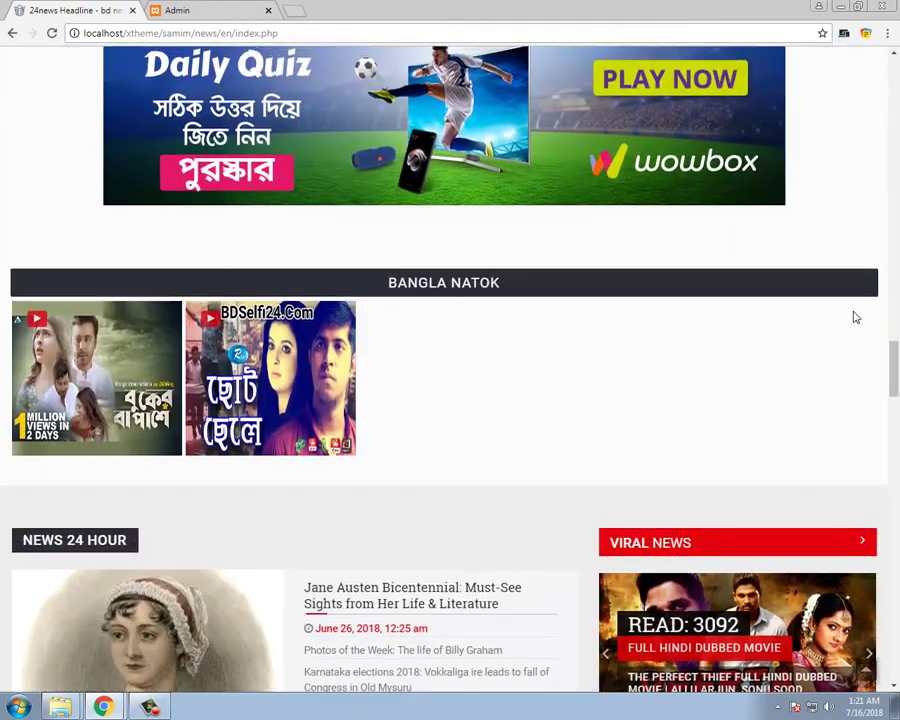
scroll(855, 317, "down", 3)
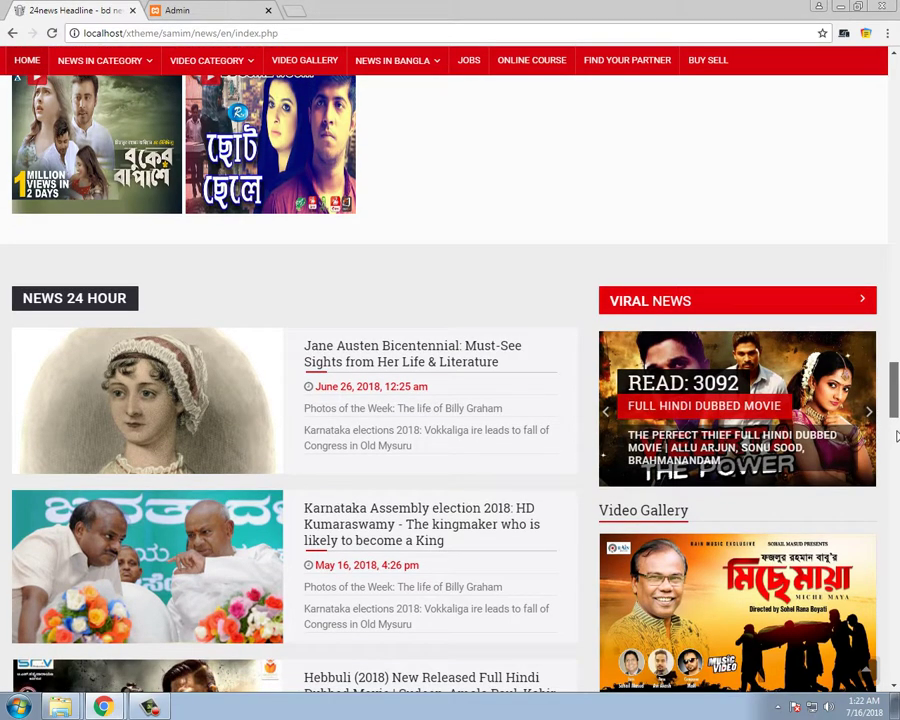
left_click_drag(896, 436, 895, 576)
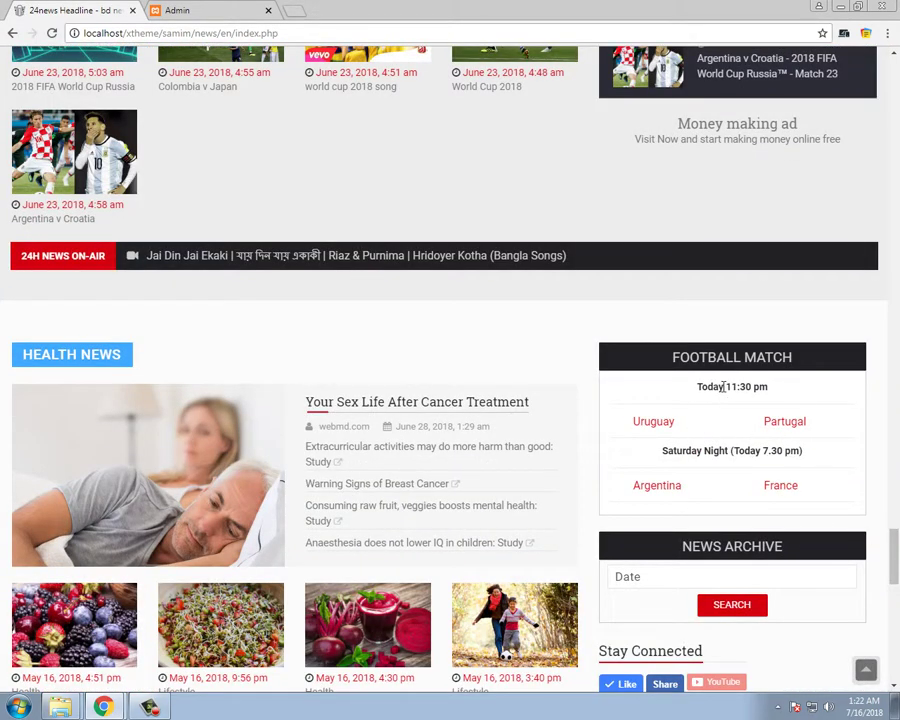
Examine the match times and team names listed in the Football Match box
left_click_drag(710, 388, 768, 387)
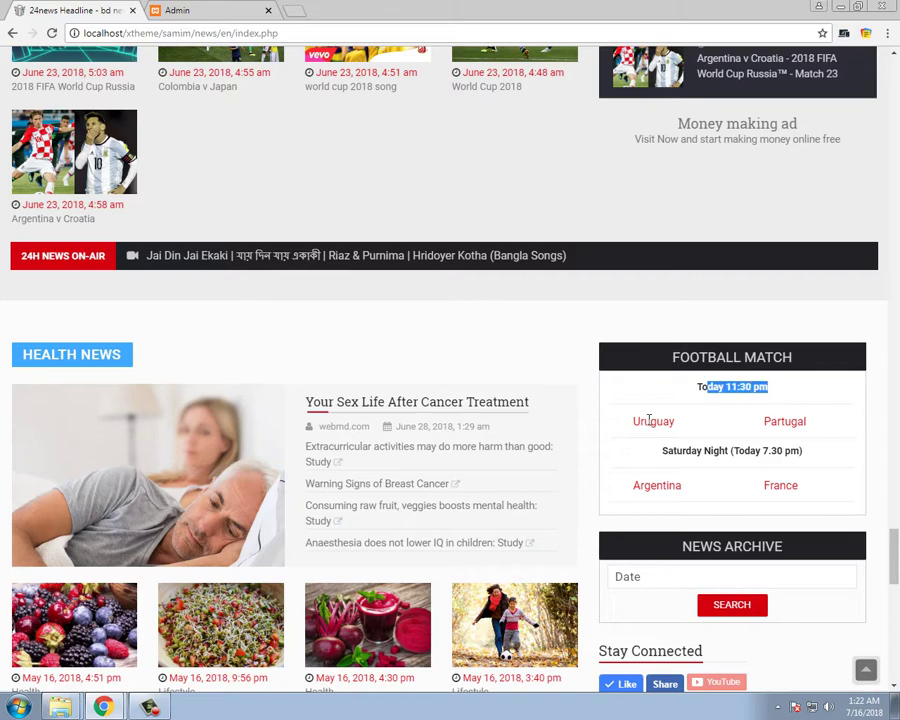
left_click_drag(650, 421, 800, 422)
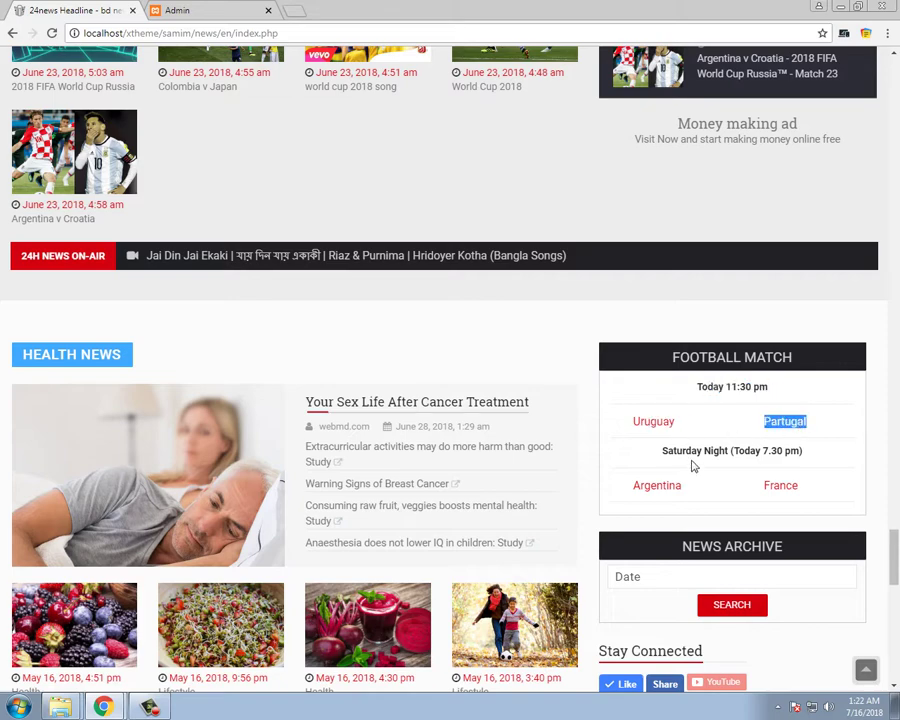
left_click_drag(683, 452, 778, 452)
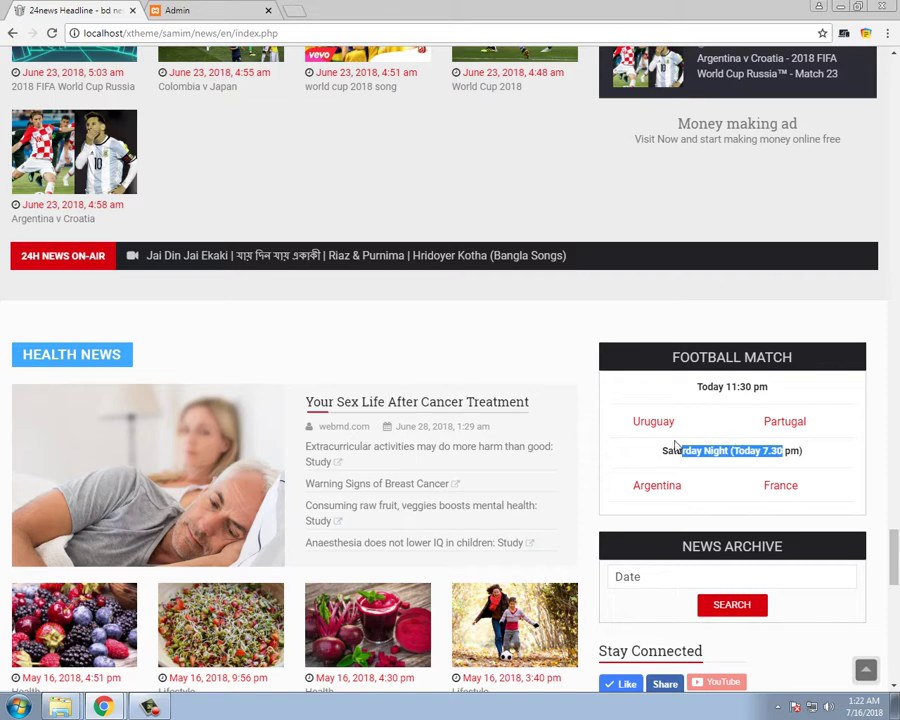
left_click_drag(636, 420, 763, 426)
left_click(779, 421)
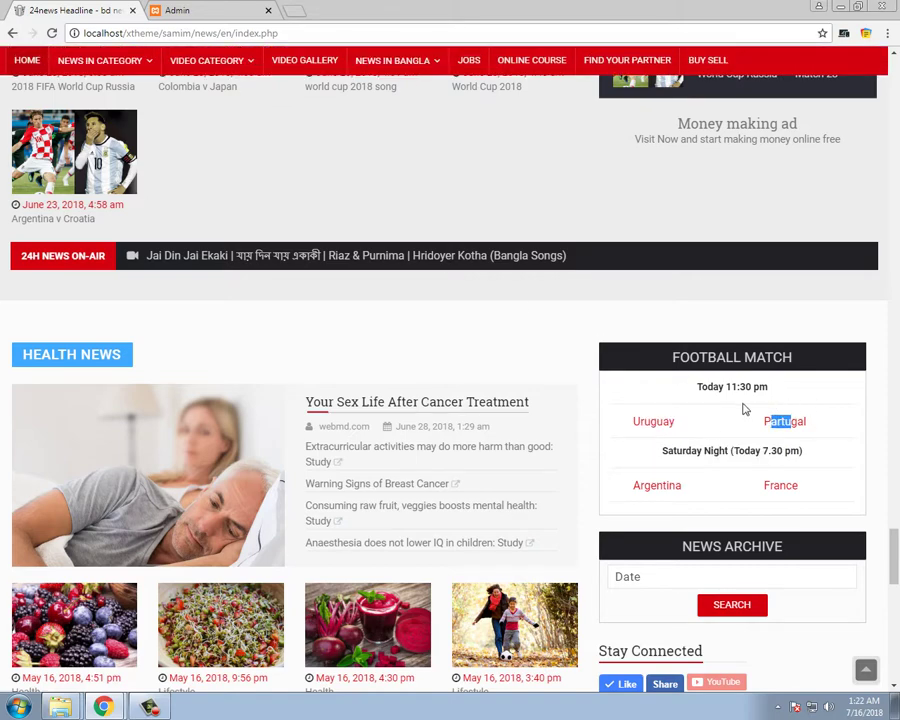
In the admin Game Result form, choose Cricket as the game name and review the team and result fields
left_click(205, 10)
left_click(518, 230)
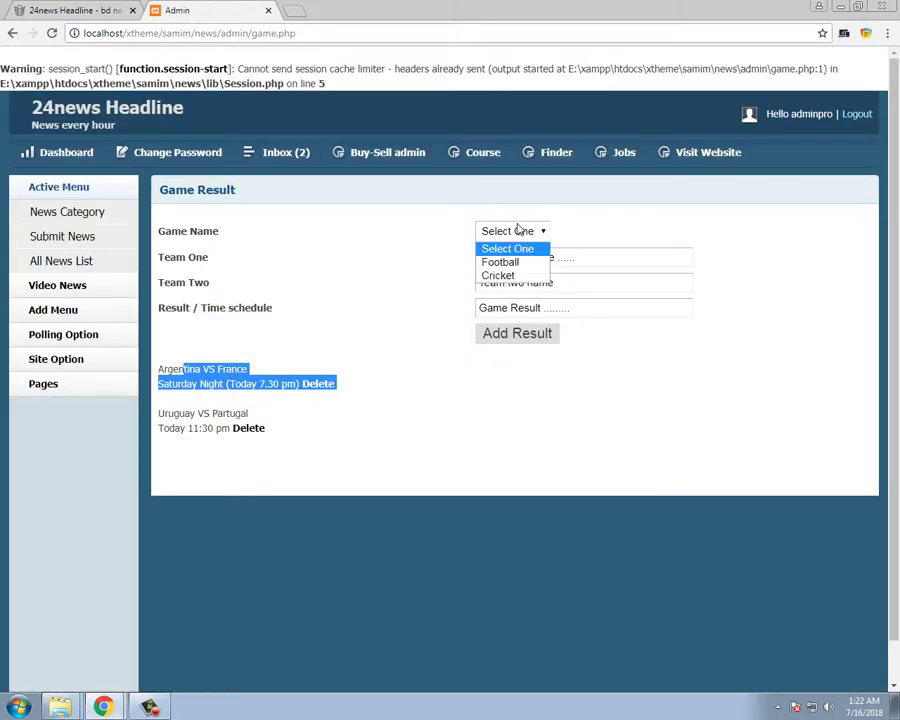
left_click(511, 276)
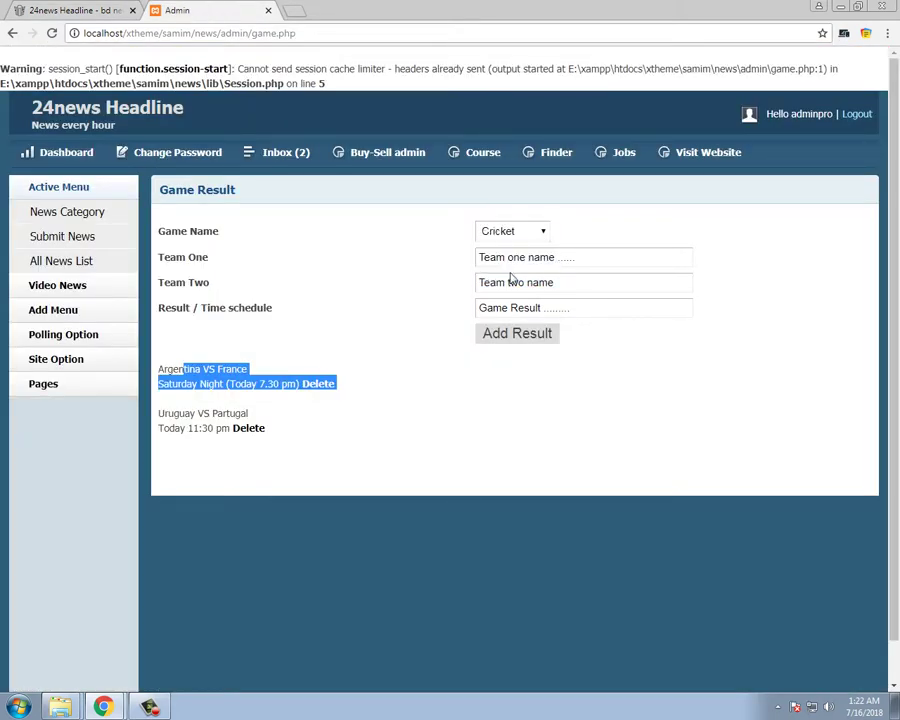
left_click_drag(618, 258, 455, 272)
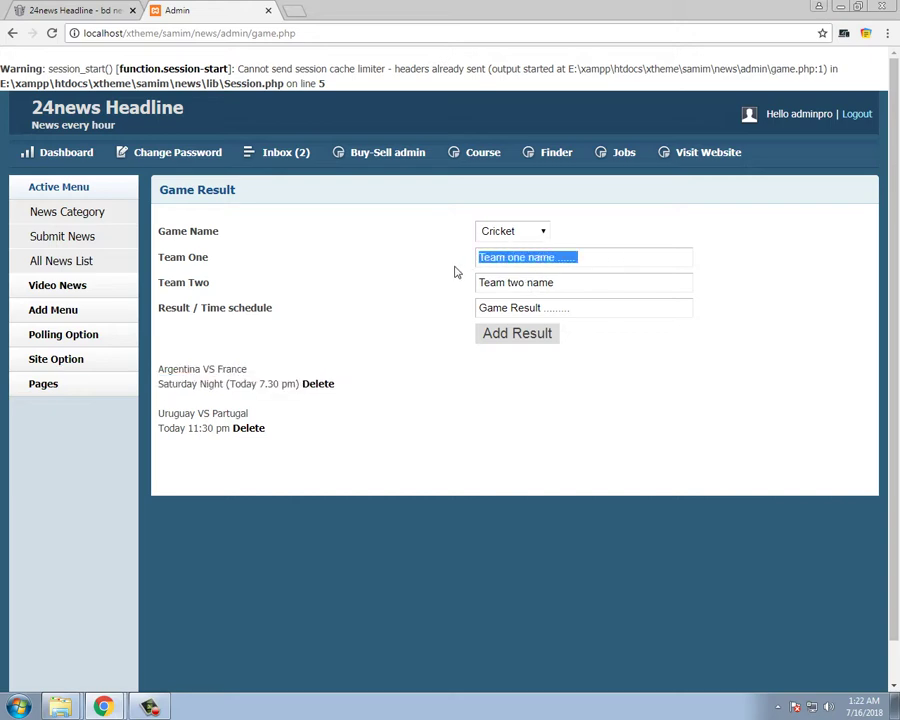
left_click(597, 258)
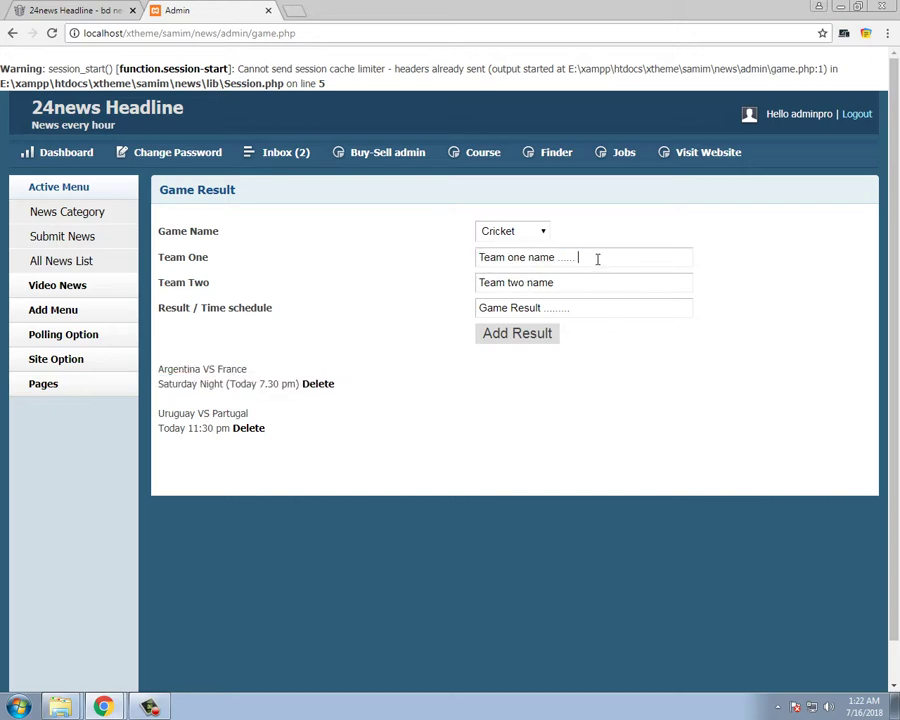
left_click_drag(582, 289, 456, 294)
left_click(530, 298)
left_click_drag(589, 309, 455, 321)
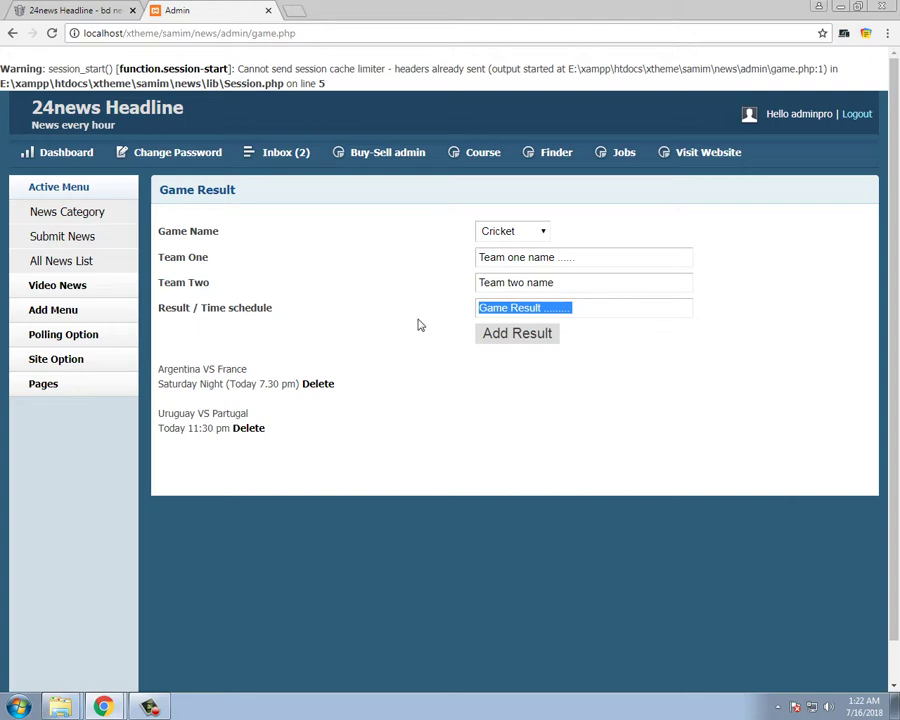
Compare the schedule and teams in the public Football Match box with the admin Game Result page
left_click(78, 9)
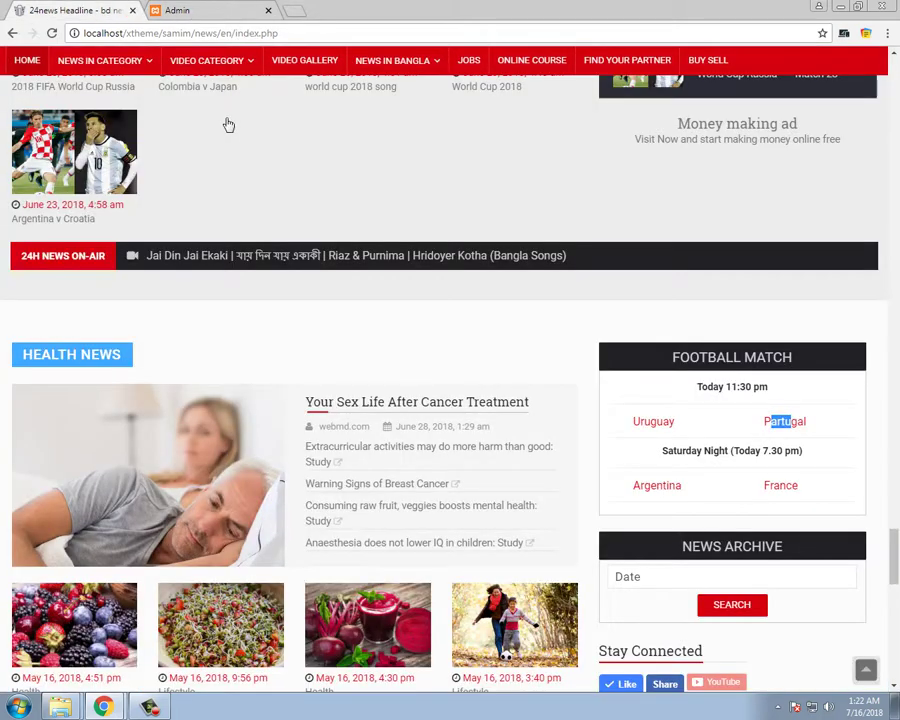
left_click_drag(699, 386, 775, 388)
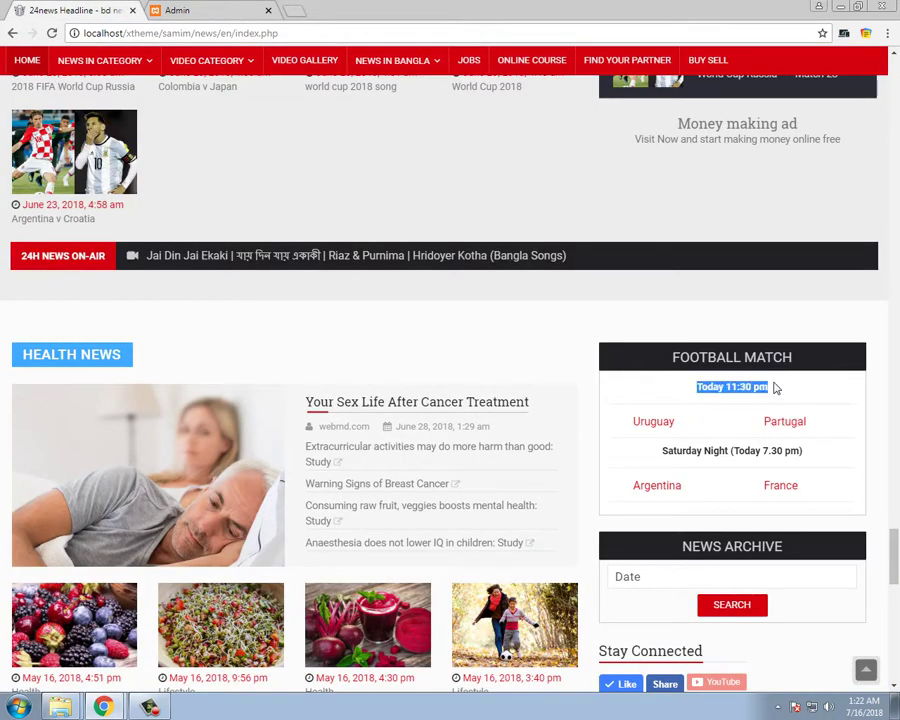
left_click(706, 390)
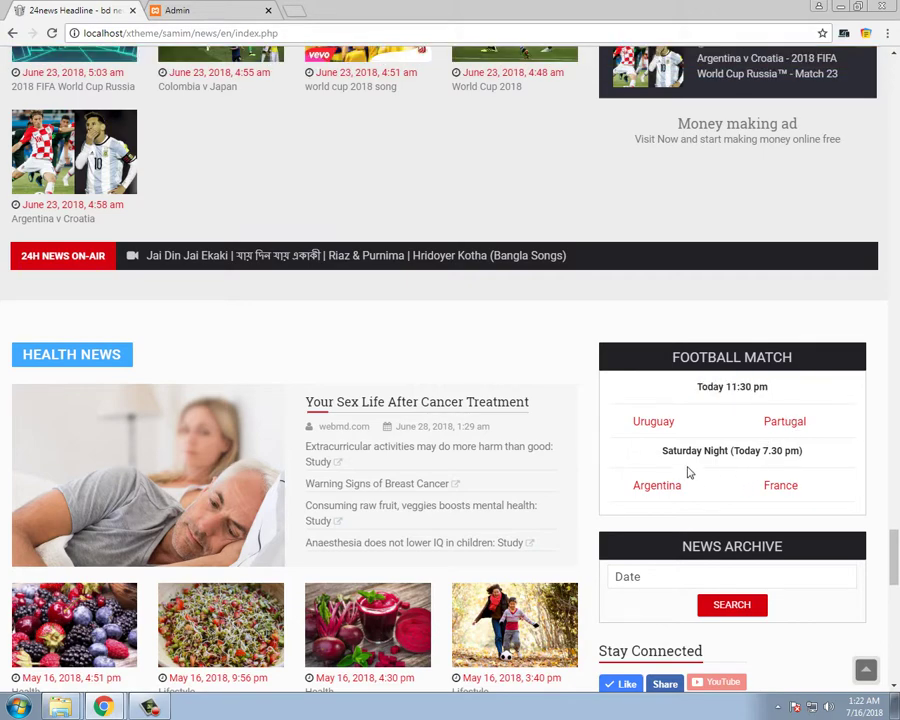
left_click(221, 8)
left_click(84, 9)
left_click_drag(697, 393, 808, 422)
double_click(647, 424)
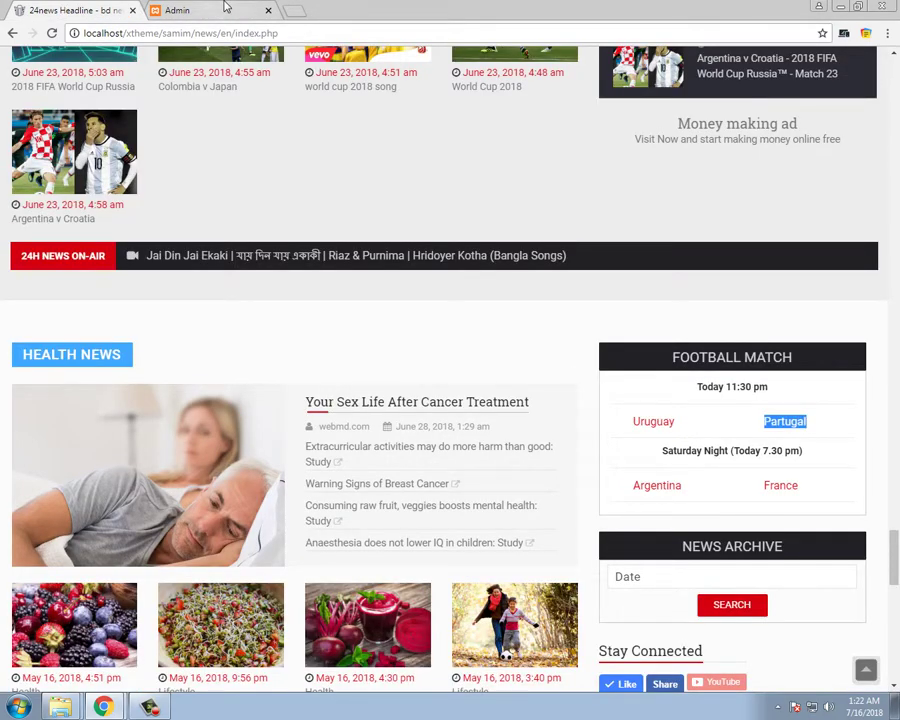
left_click(224, 9)
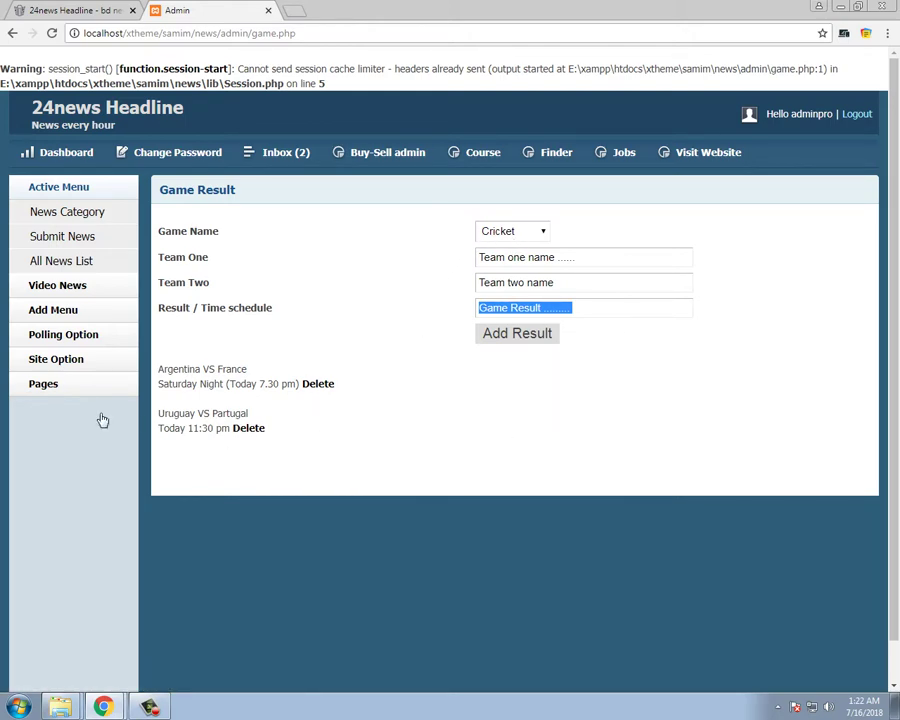
Open the admin Add Image page and view the available Ad Show PAge positions
left_click(72, 336)
left_click(50, 333)
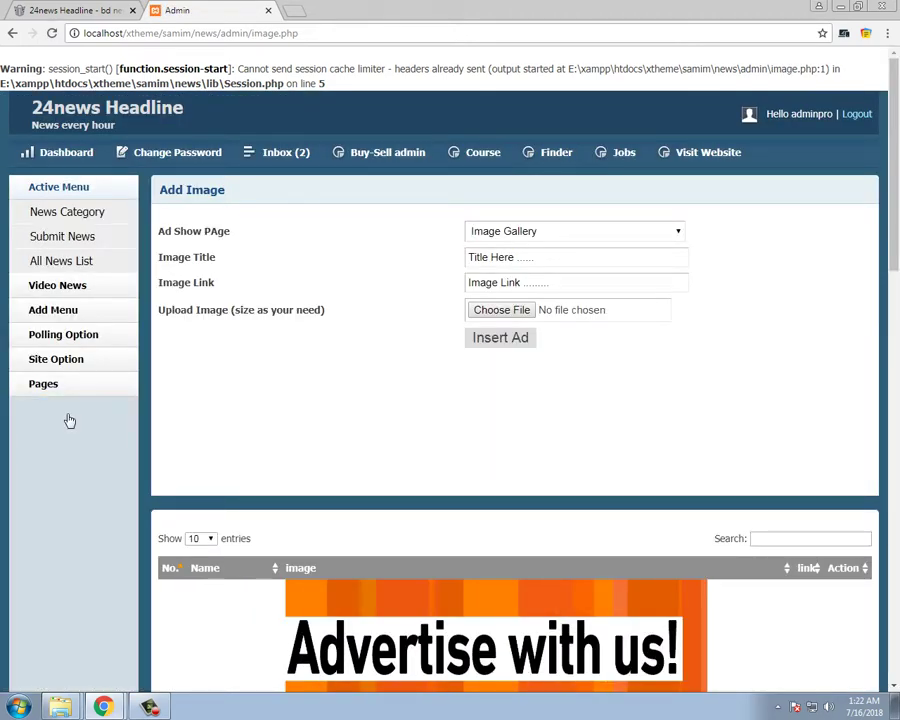
left_click(629, 238)
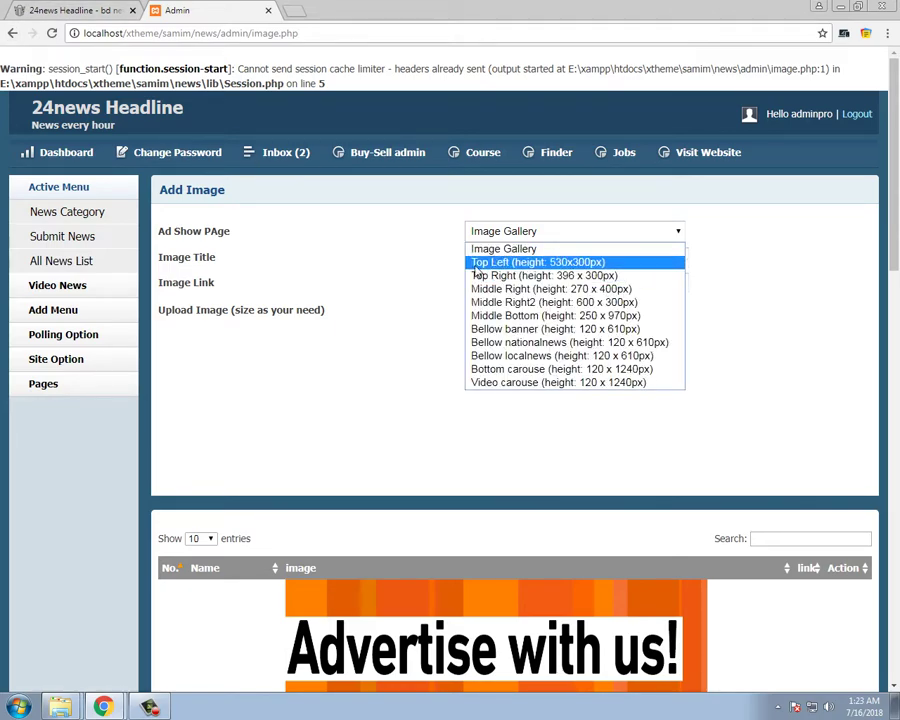
Examine the advertisement beside the main news slider near the top of the public home page
left_click(40, 10)
scroll(337, 299, "up", 3)
scroll(337, 299, "up", 10)
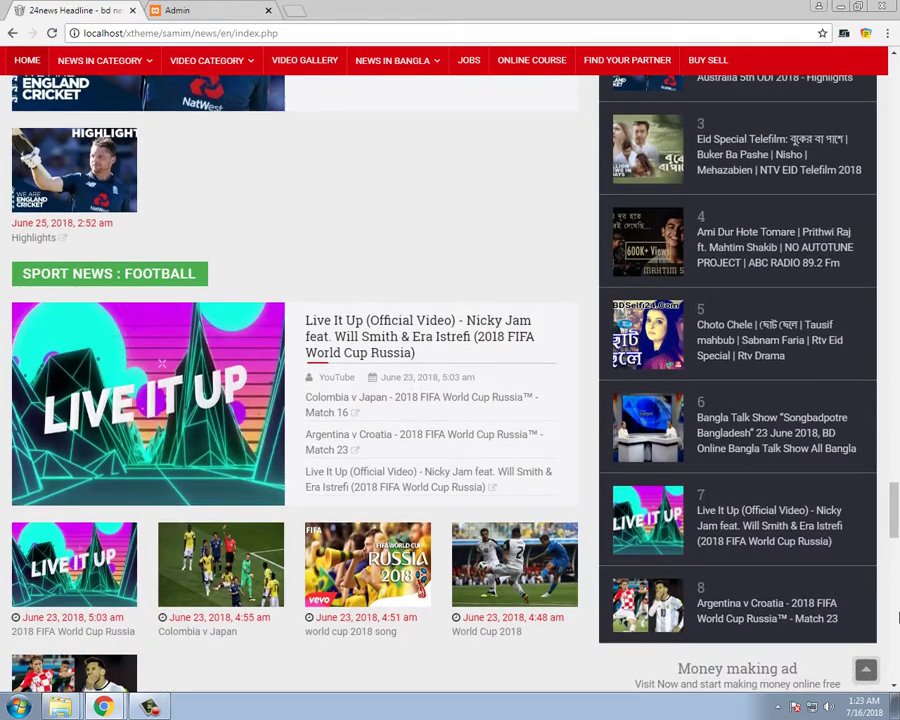
scroll(127, 237, "up", 5)
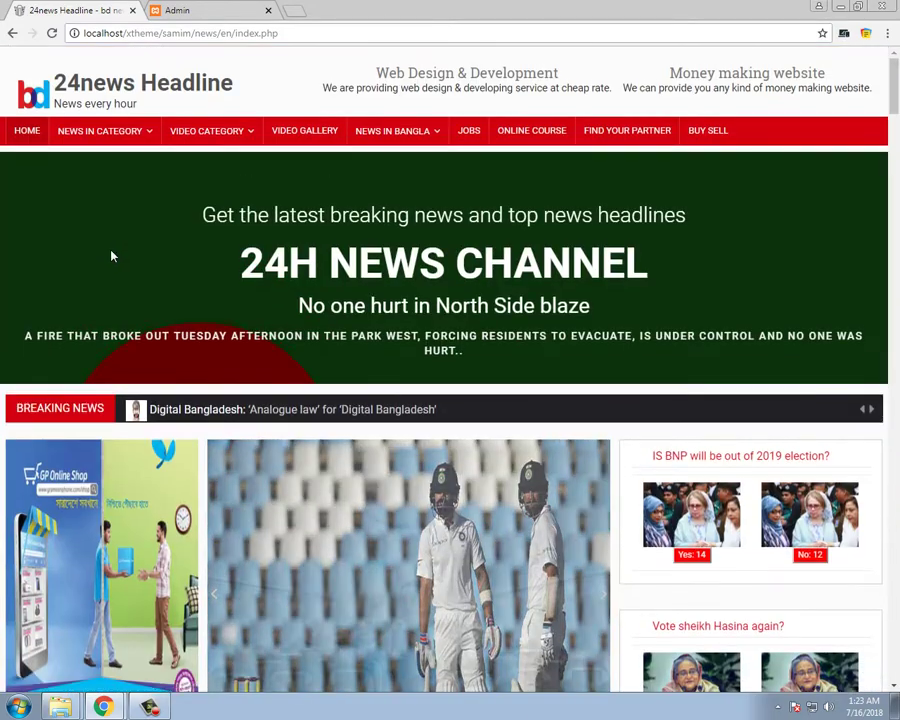
scroll(110, 255, "down", 2)
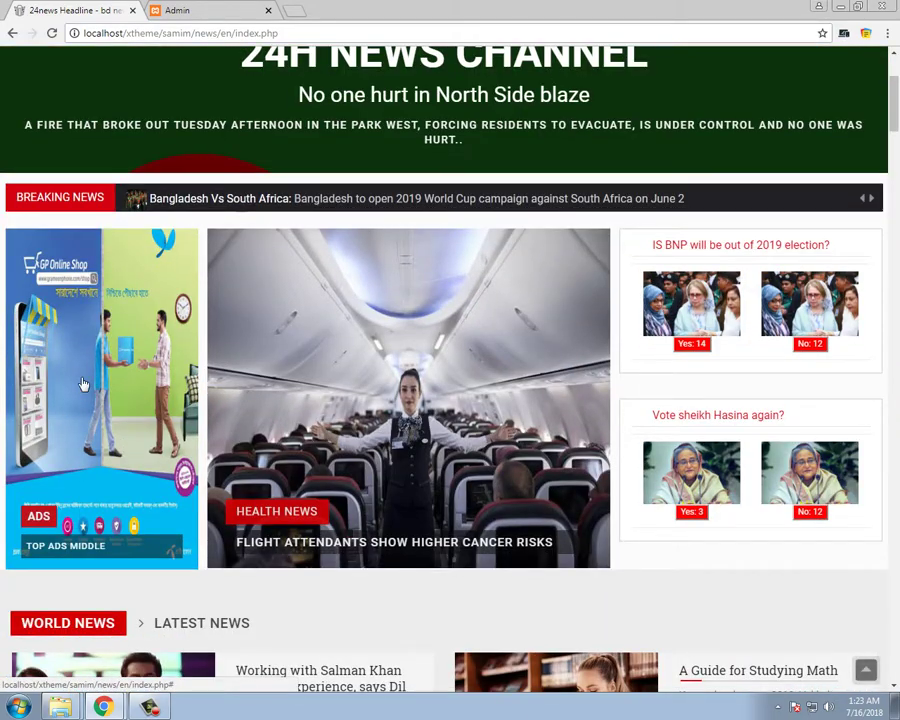
Review the existing ad images in the admin and set Ad Show PAge to Top Left (height: 530x300px)
left_click(183, 9)
scroll(510, 334, "down", 3)
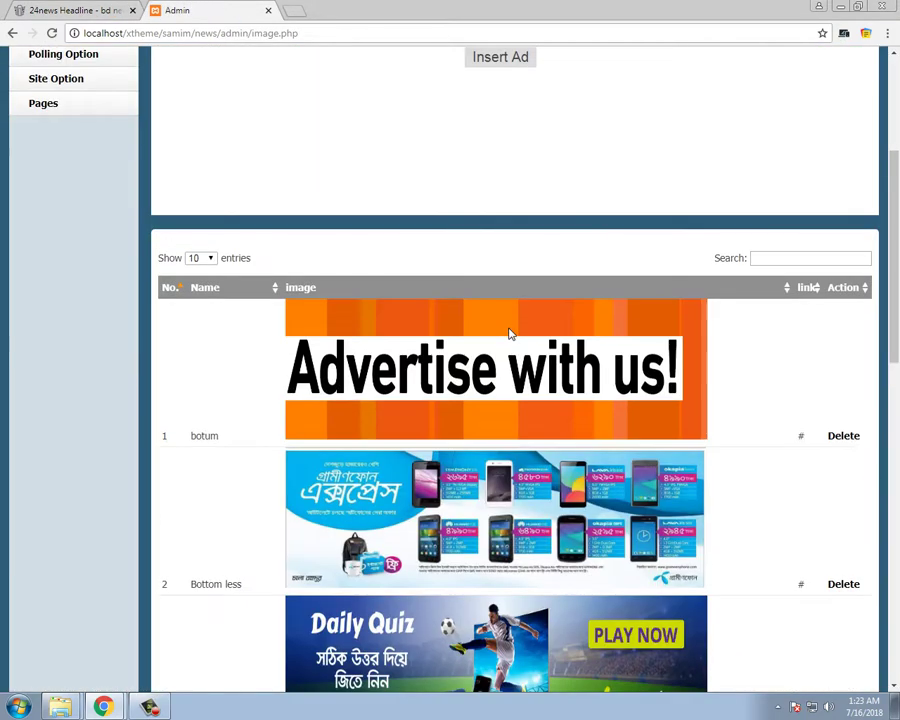
scroll(454, 378, "down", 2)
scroll(522, 176, "up", 4)
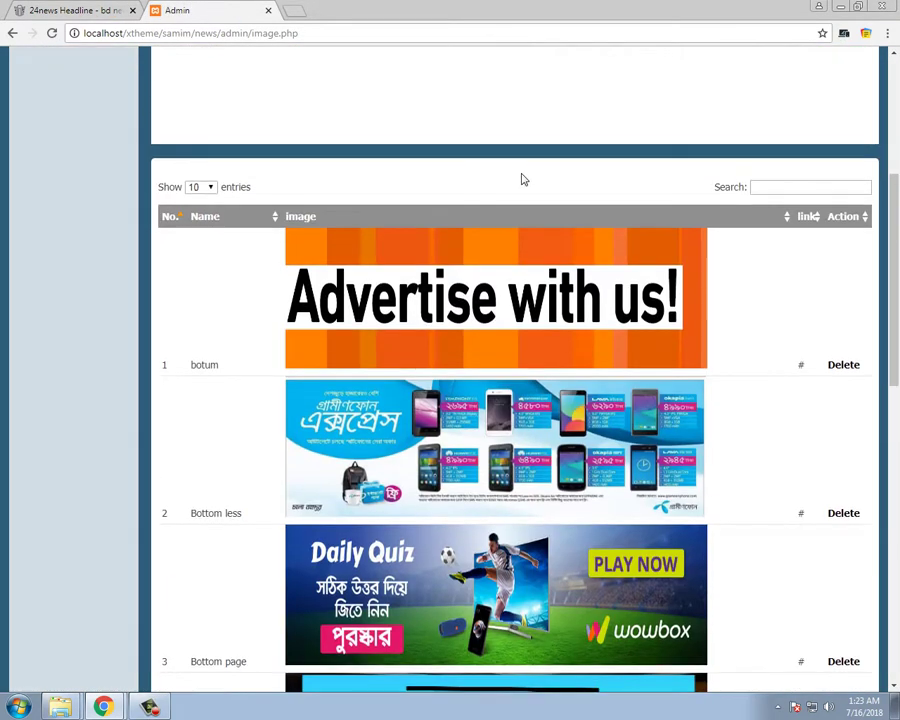
left_click(527, 162)
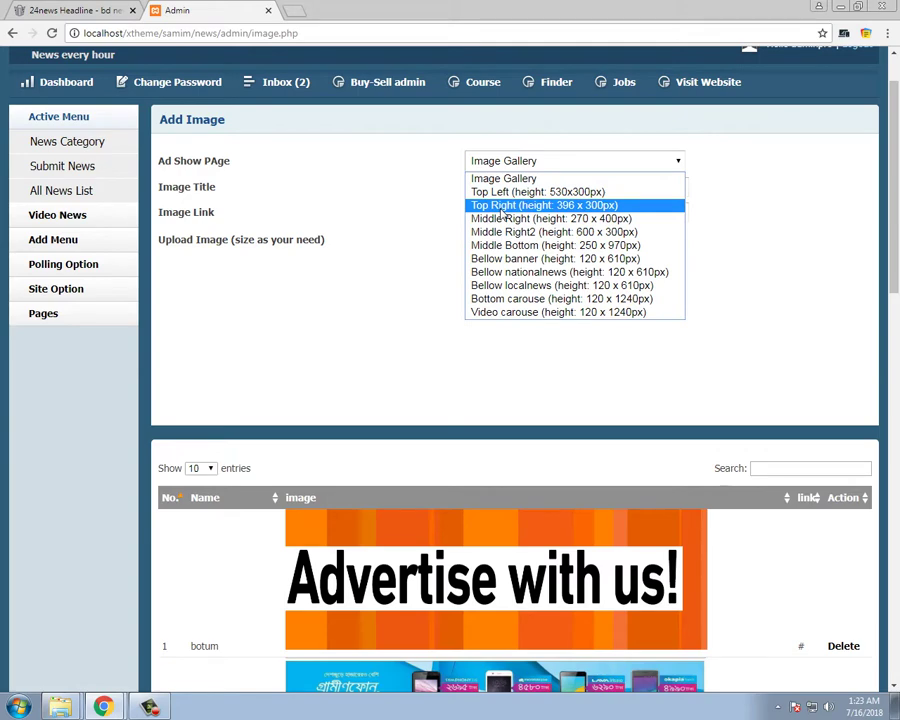
left_click(518, 192)
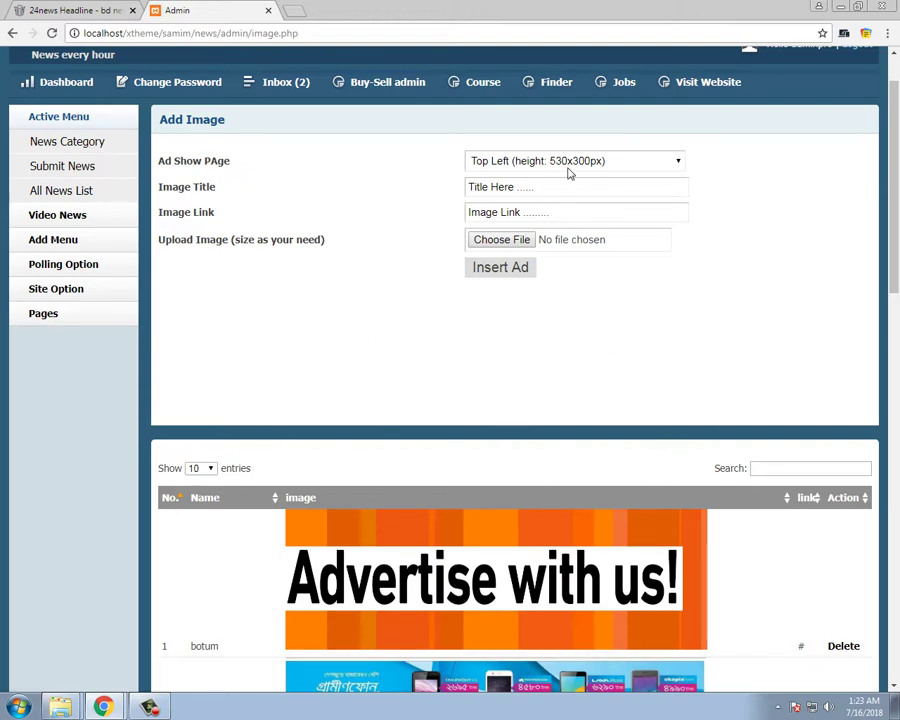
Recheck the home page's top ad, then review the Top Left position and Image Title field in the Add Image form
left_click(70, 10)
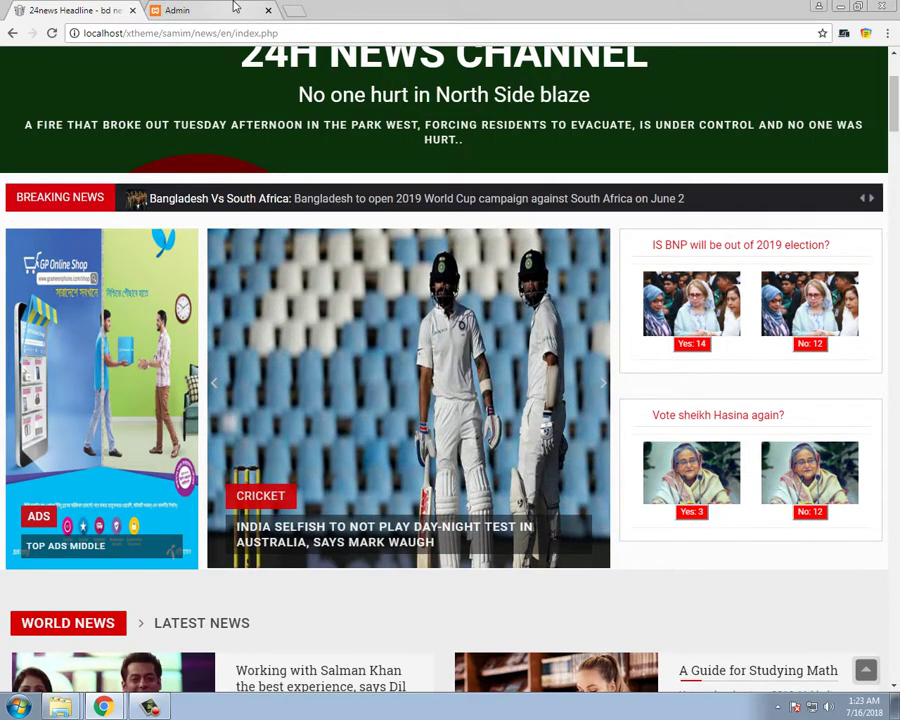
left_click(192, 9)
left_click(586, 166)
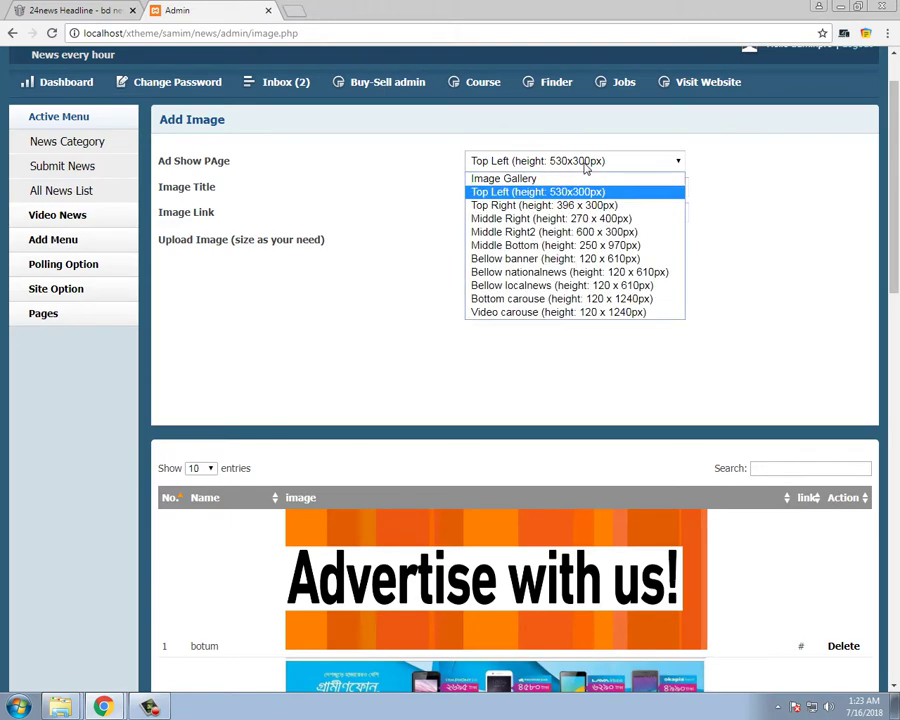
left_click(583, 193)
left_click(505, 161)
left_click(519, 199)
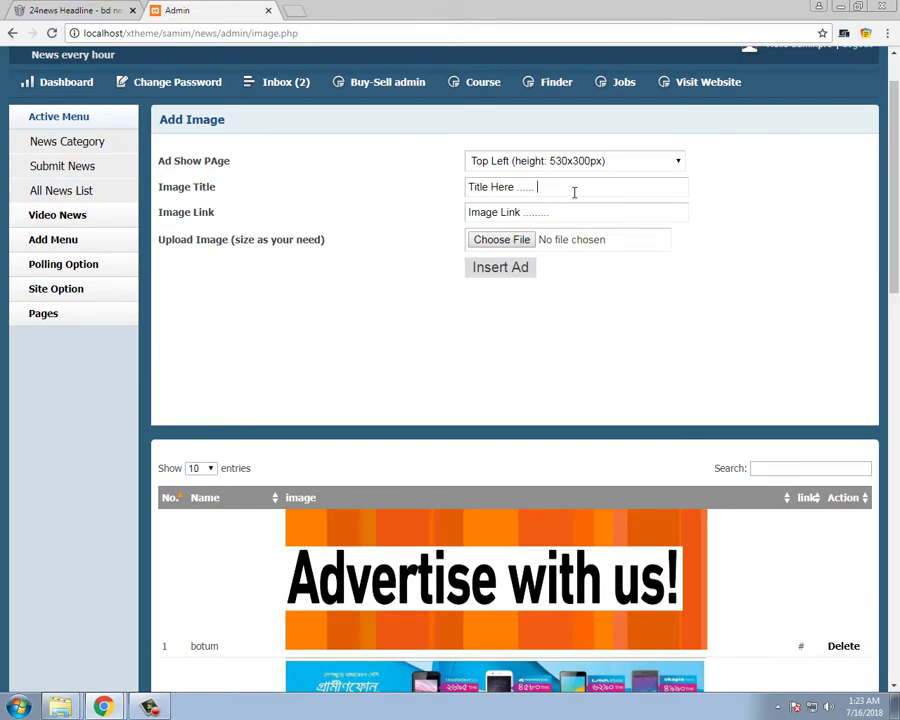
left_click_drag(574, 192, 390, 193)
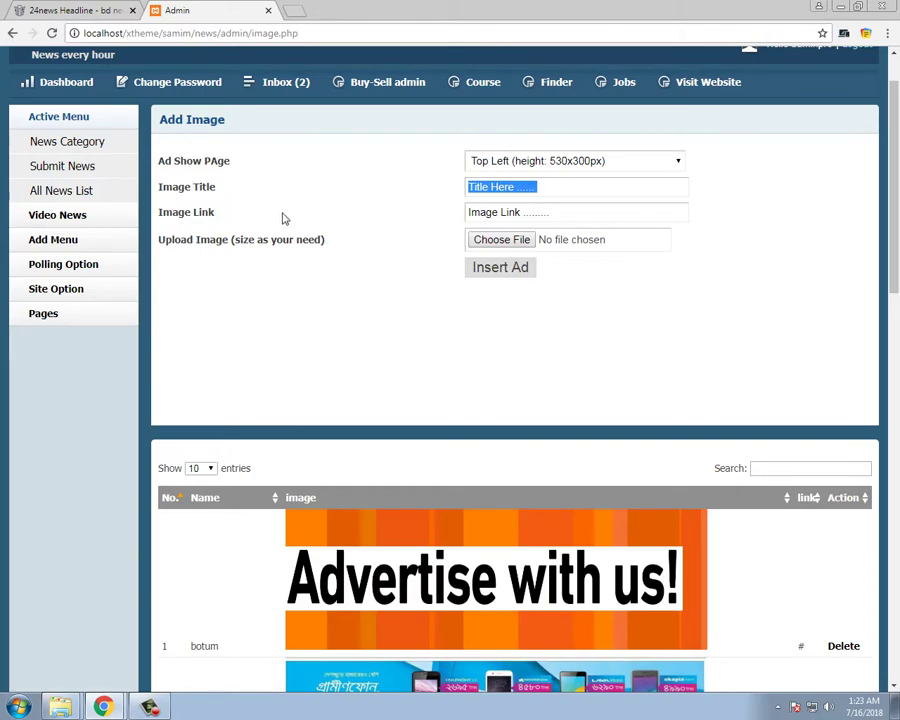
Compare the advertisement beside the home page's main slider with the Image Link field in the admin Add Image form
left_click(57, 8)
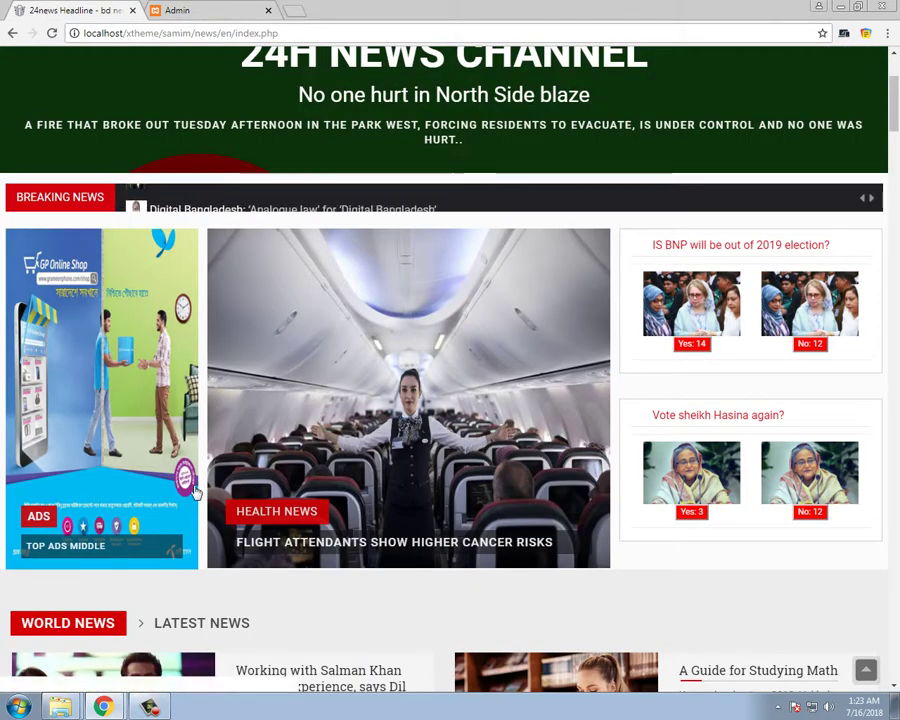
left_click(216, 8)
left_click(564, 213)
triple_click(564, 213)
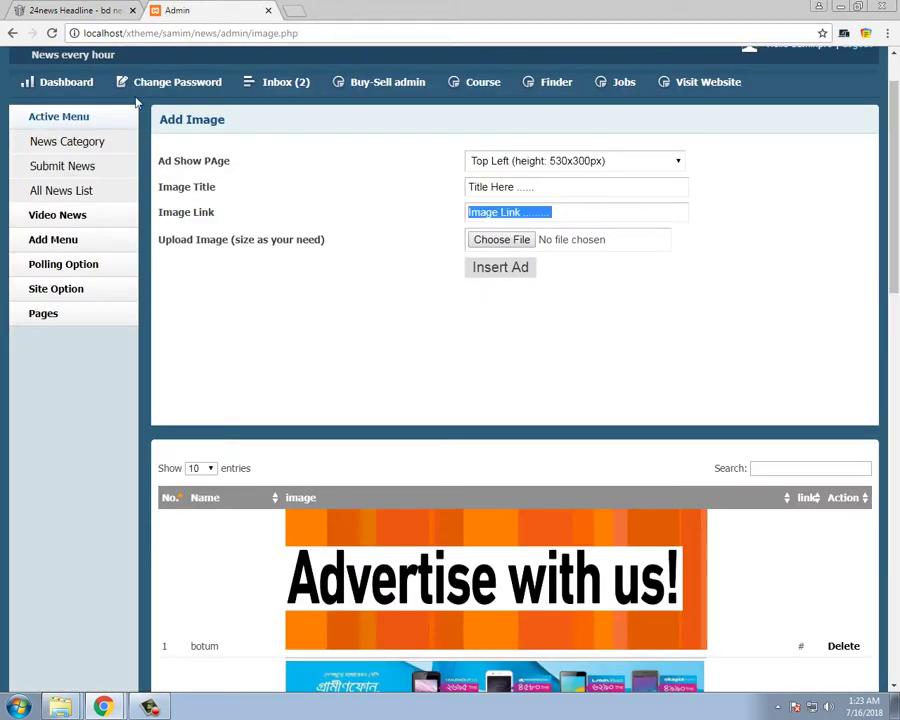
left_click(57, 8)
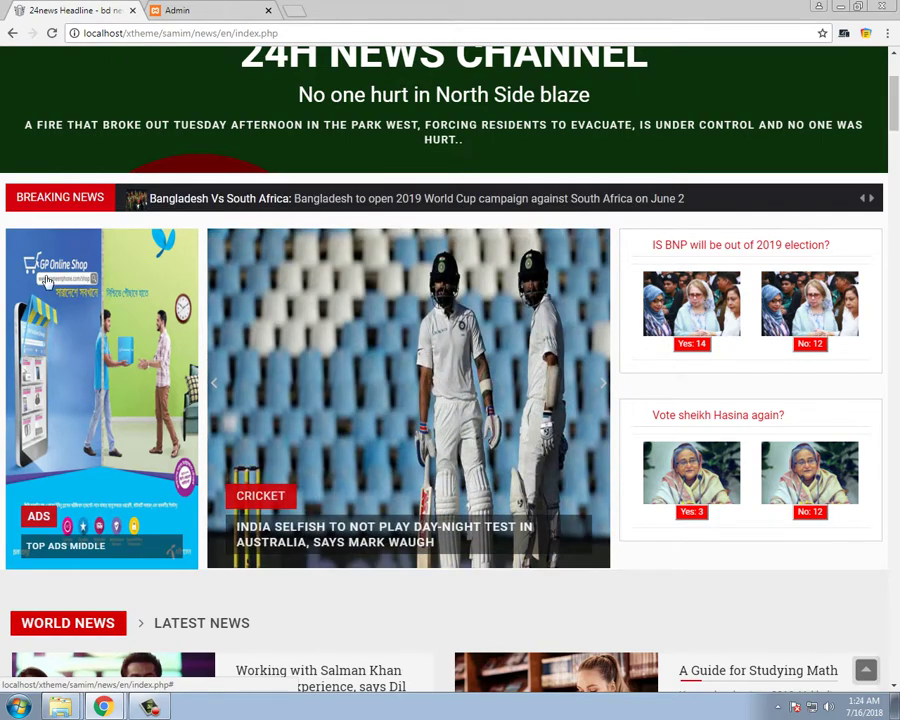
left_click(165, 12)
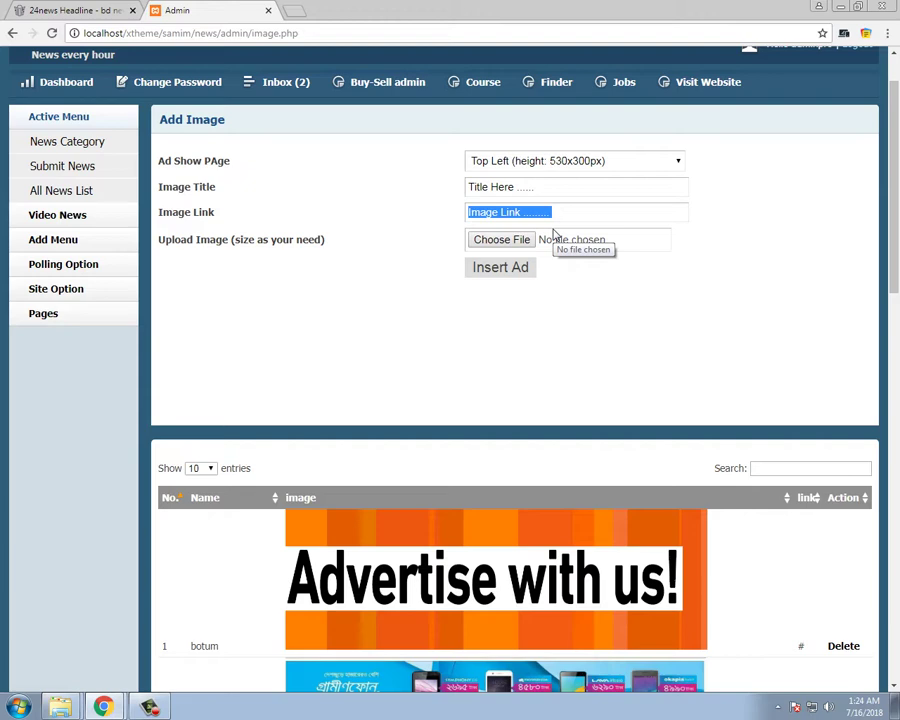
Clear the Image Link placeholder text, then open the image upload file chooser and close it without choosing a file
type("ht")
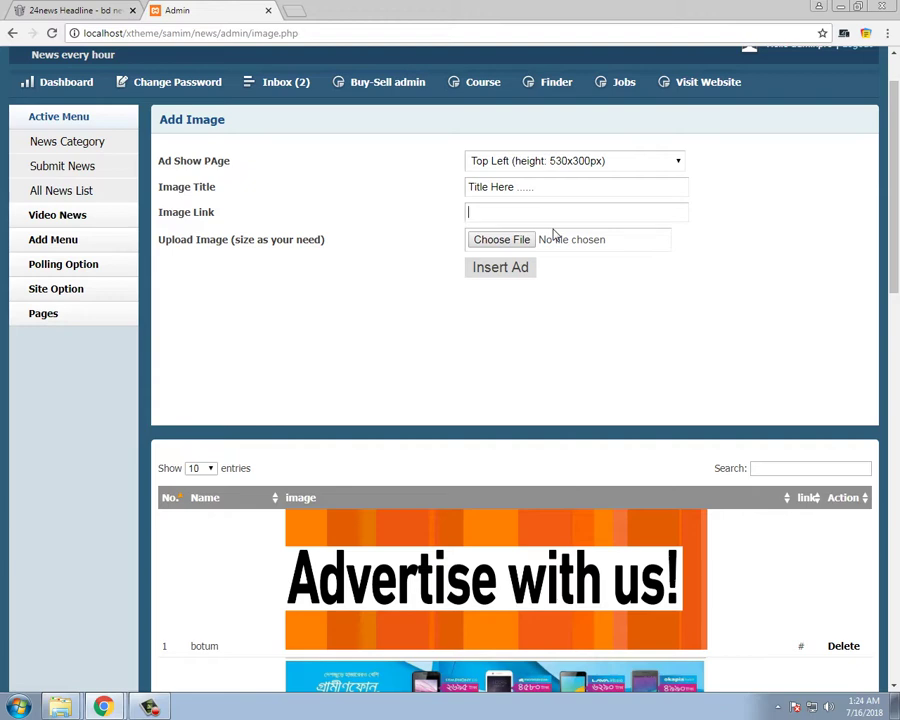
left_click(500, 246)
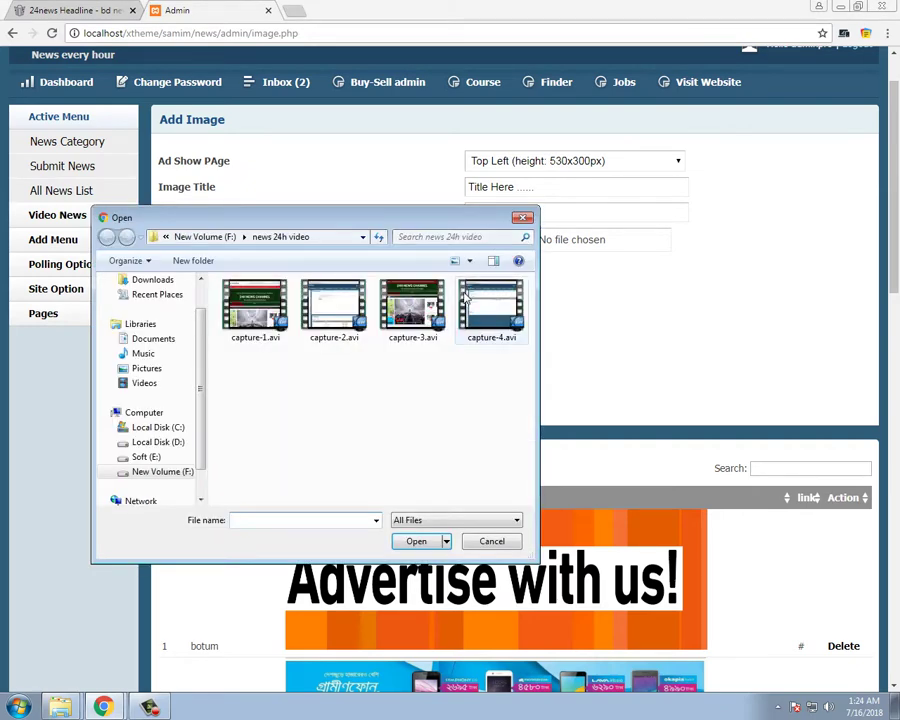
left_click(524, 218)
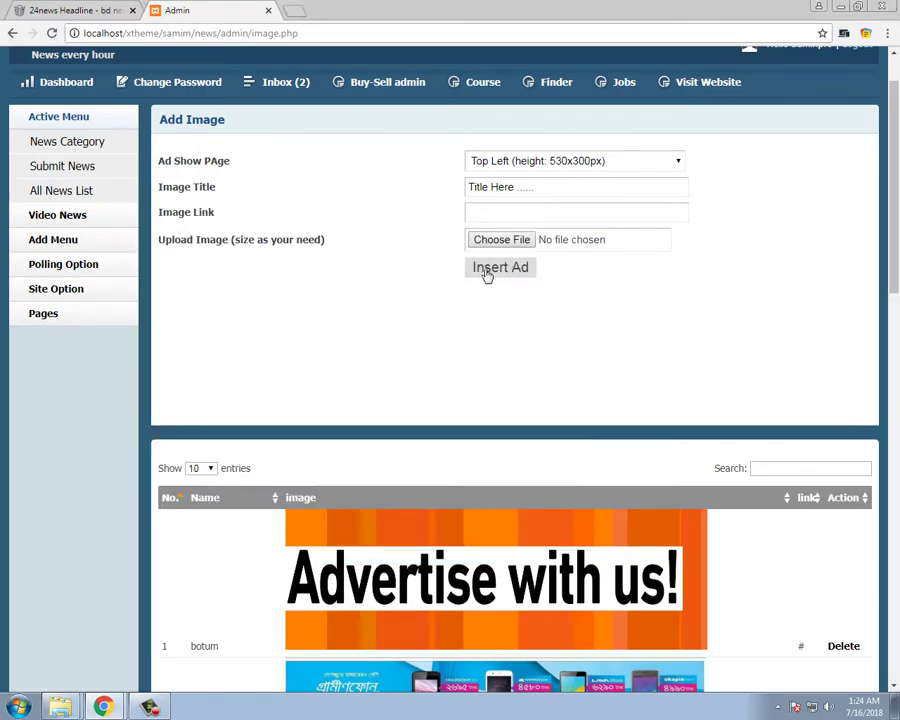
Review the list of existing ad images in the admin and check the Top Ads Middle advertisement on the public home page
scroll(540, 277, "down", 10)
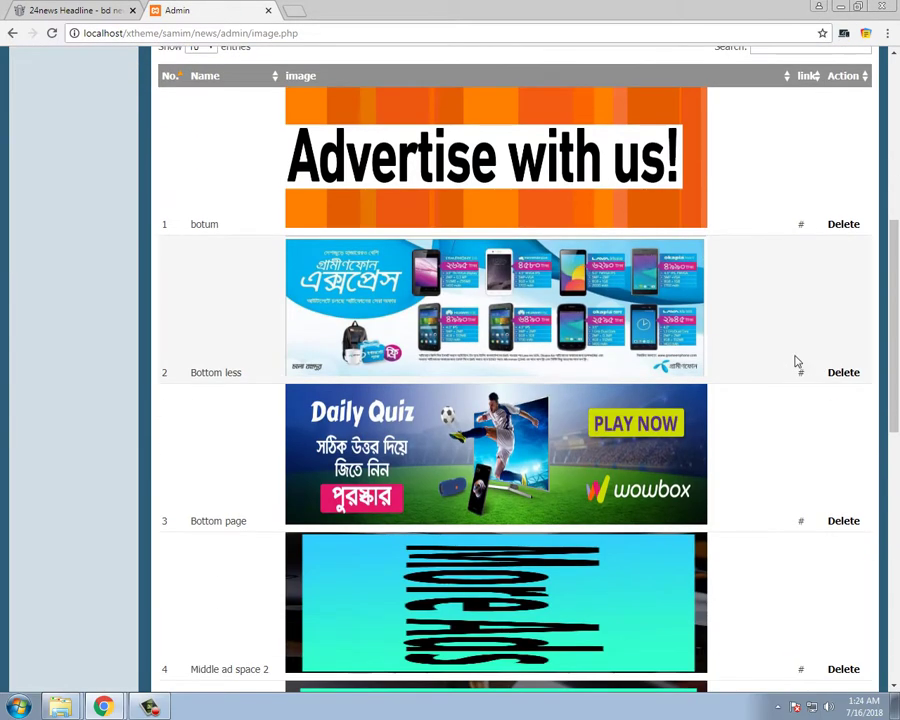
scroll(875, 413, "down", 1)
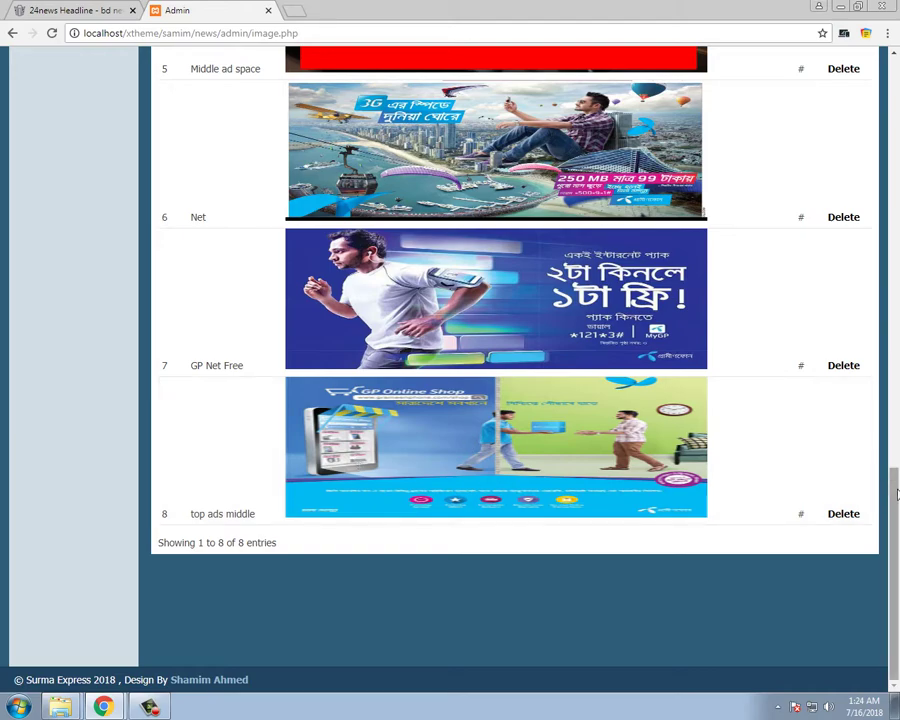
scroll(897, 493, "up", 15)
left_click(72, 10)
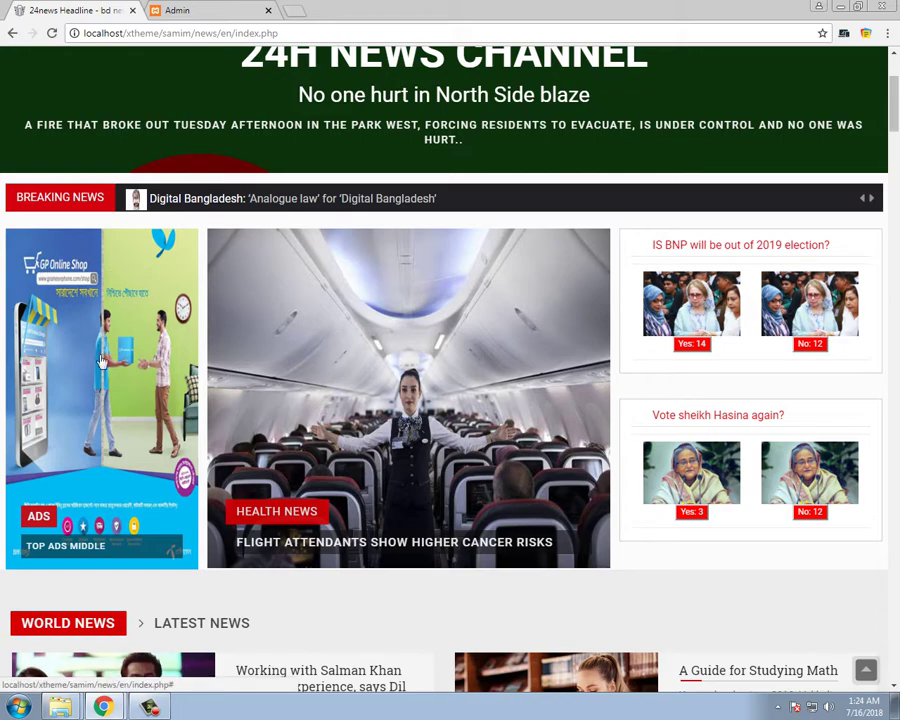
scroll(629, 359, "down", 2)
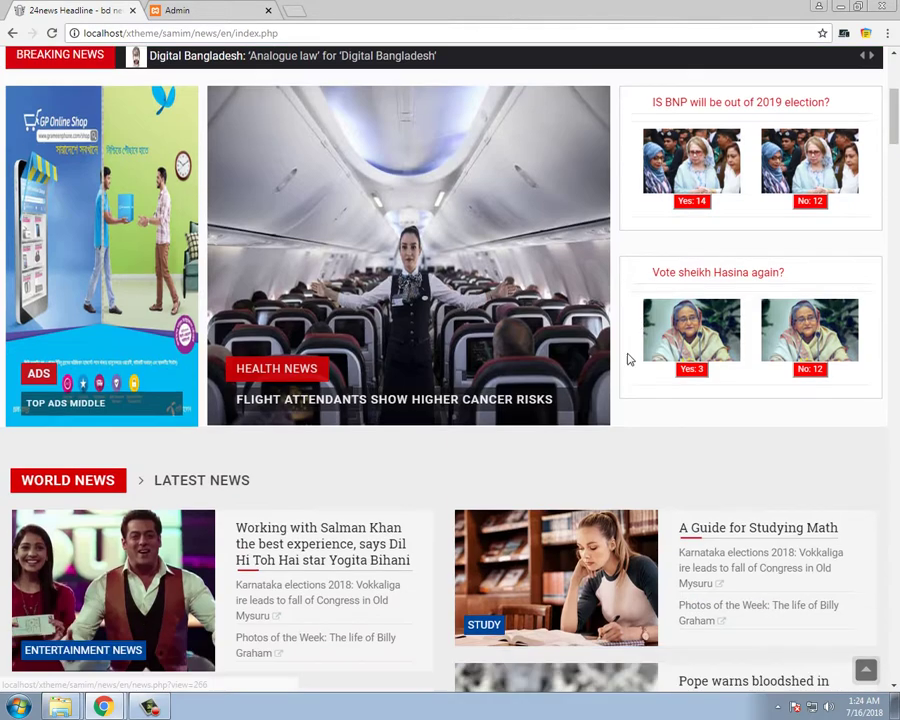
scroll(629, 359, "down", 1)
Set Ad Show PAge to Top Right (height: 396 x 300px) in the admin Add Image form
left_click(209, 10)
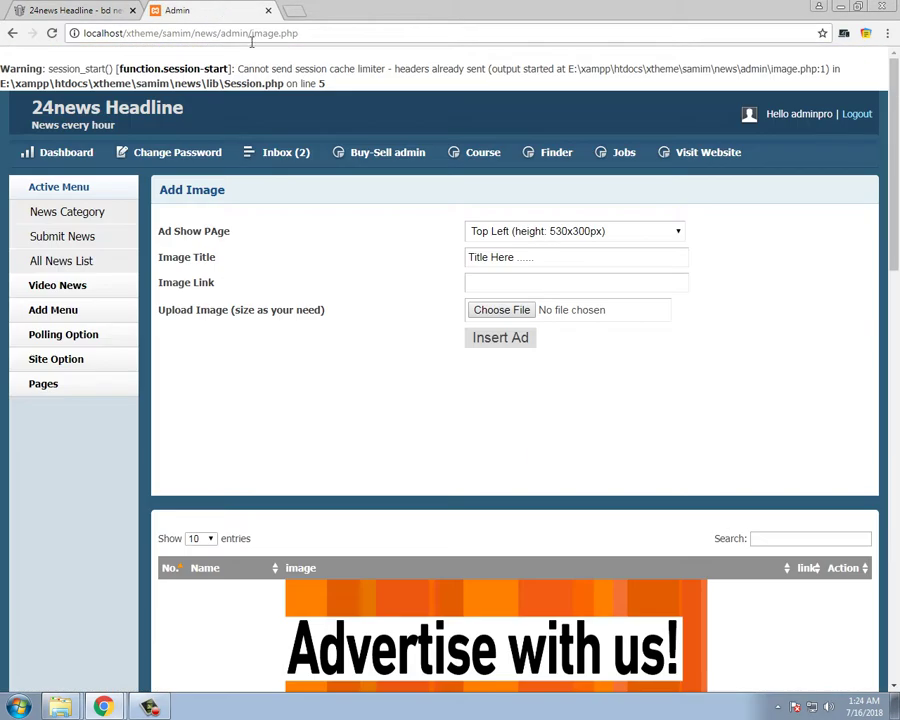
left_click(520, 230)
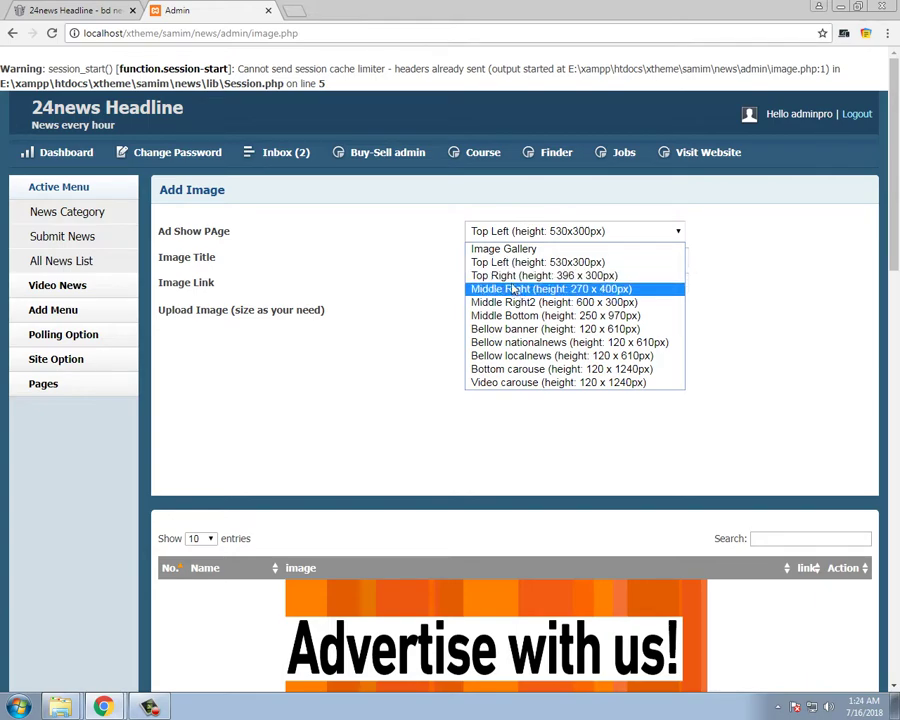
left_click(508, 275)
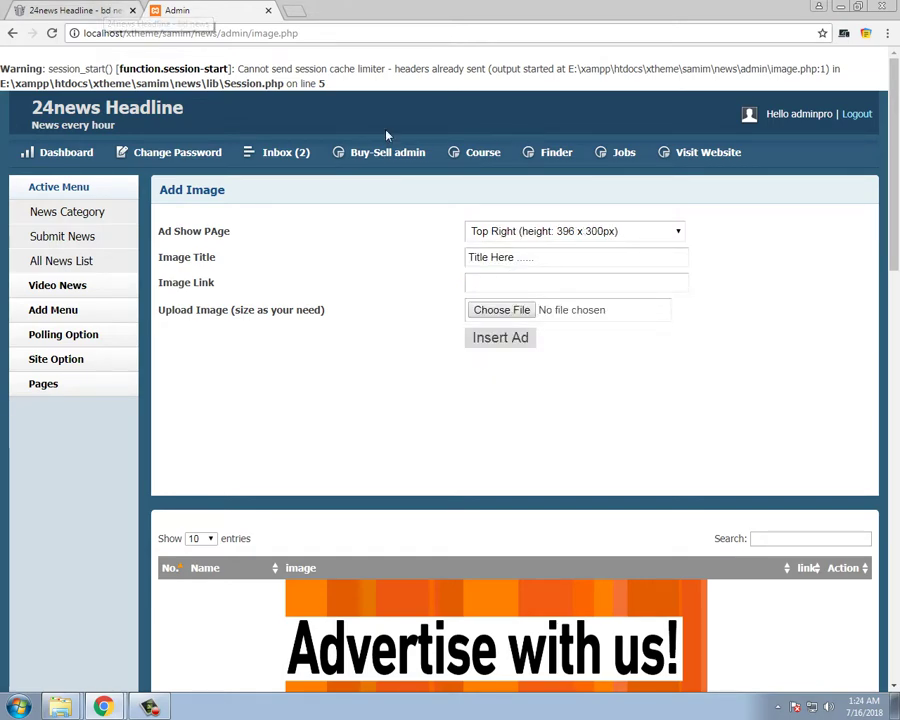
Examine the public home page from the main slider down to the sidebar ads below the Newsletter box
left_click(34, 9)
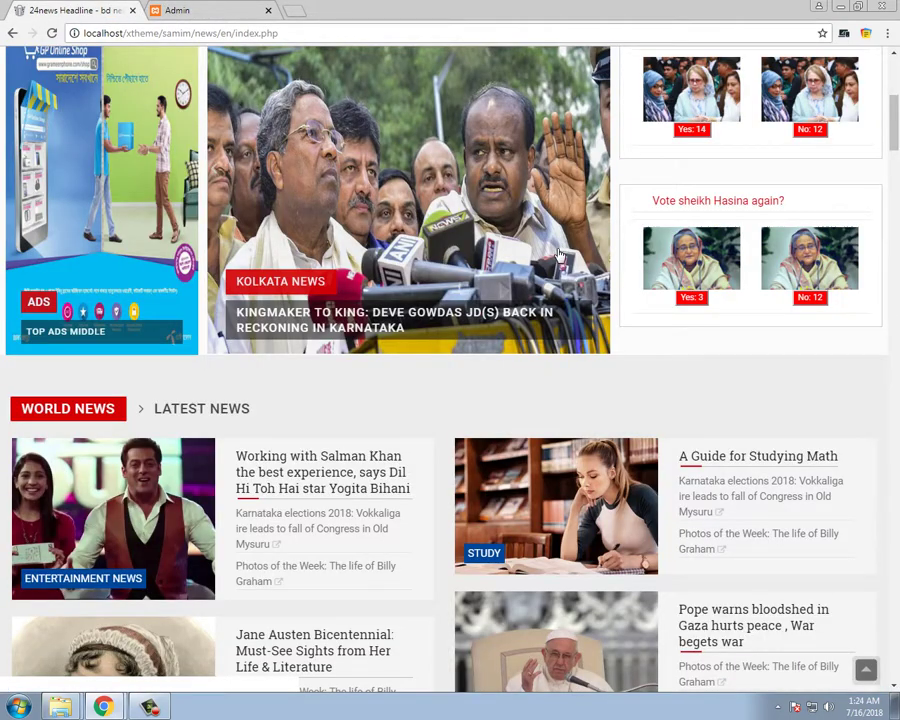
scroll(736, 302, "up", 2)
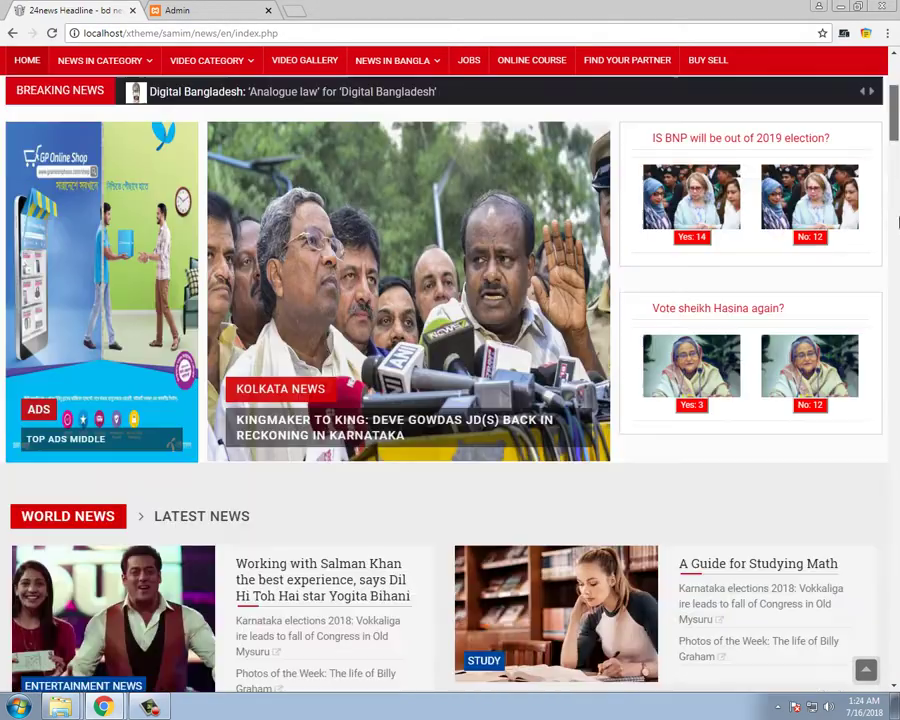
left_click_drag(898, 222, 896, 593)
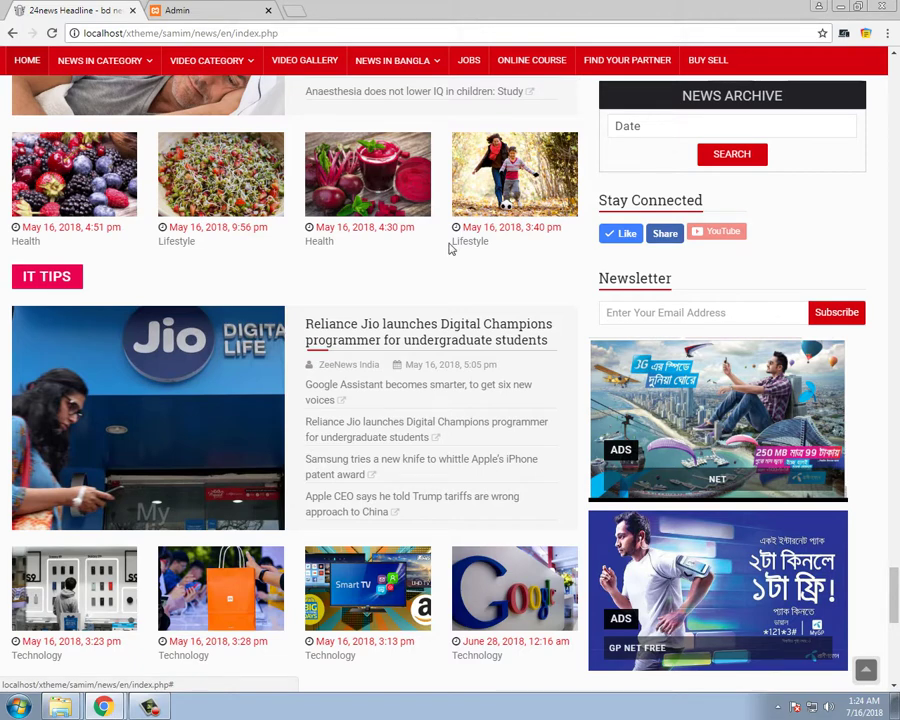
left_click(168, 9)
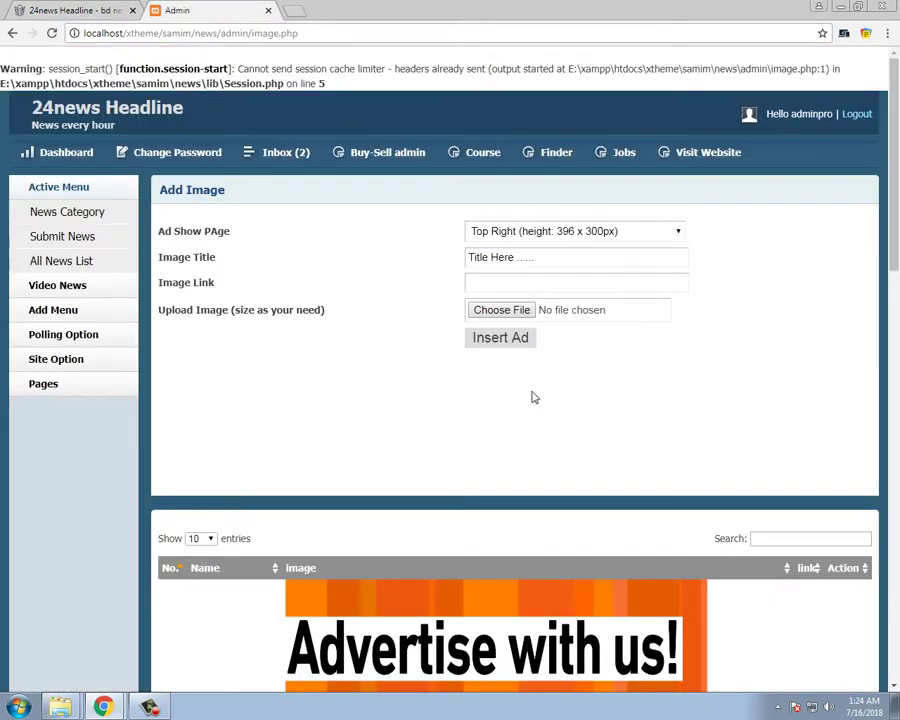
Review the Ad Show PAge positions in the admin and locate the sidebar ad beside National News on the home page
scroll(297, 327, "down", 1)
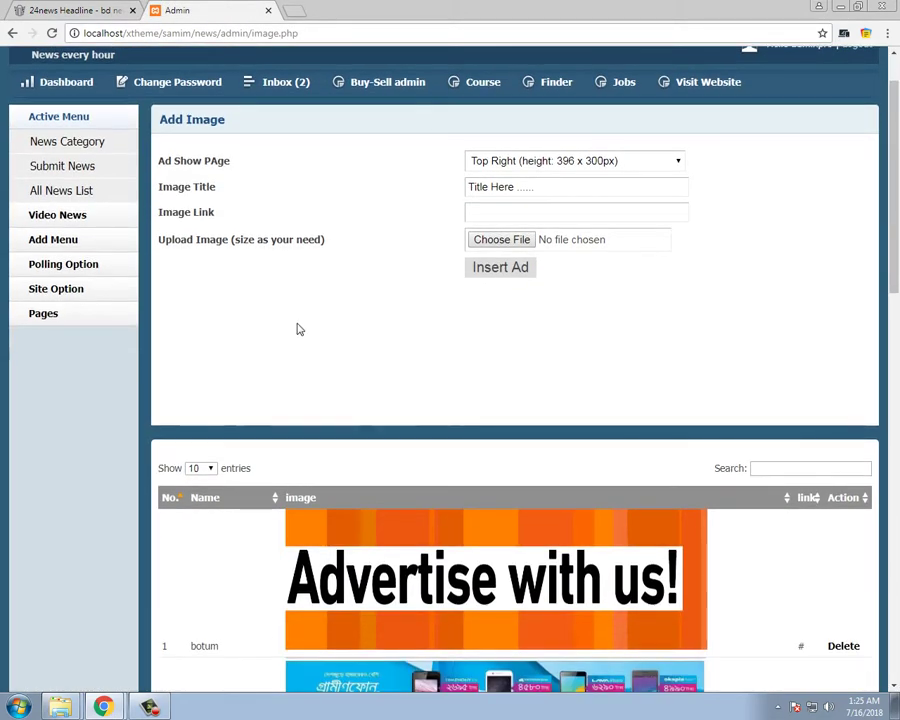
left_click(546, 168)
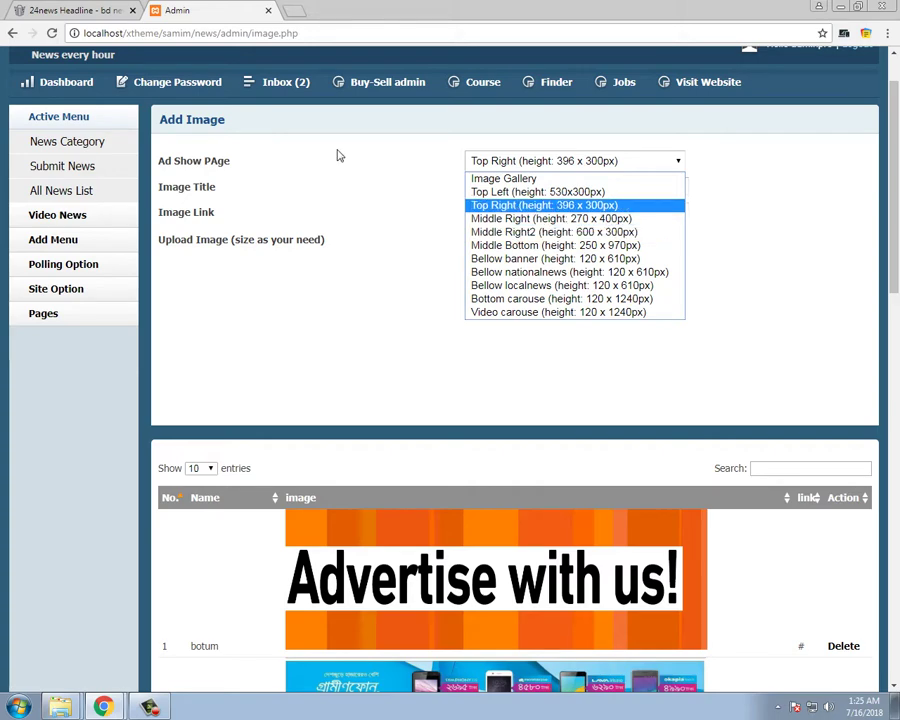
key("ctrl+Tab")
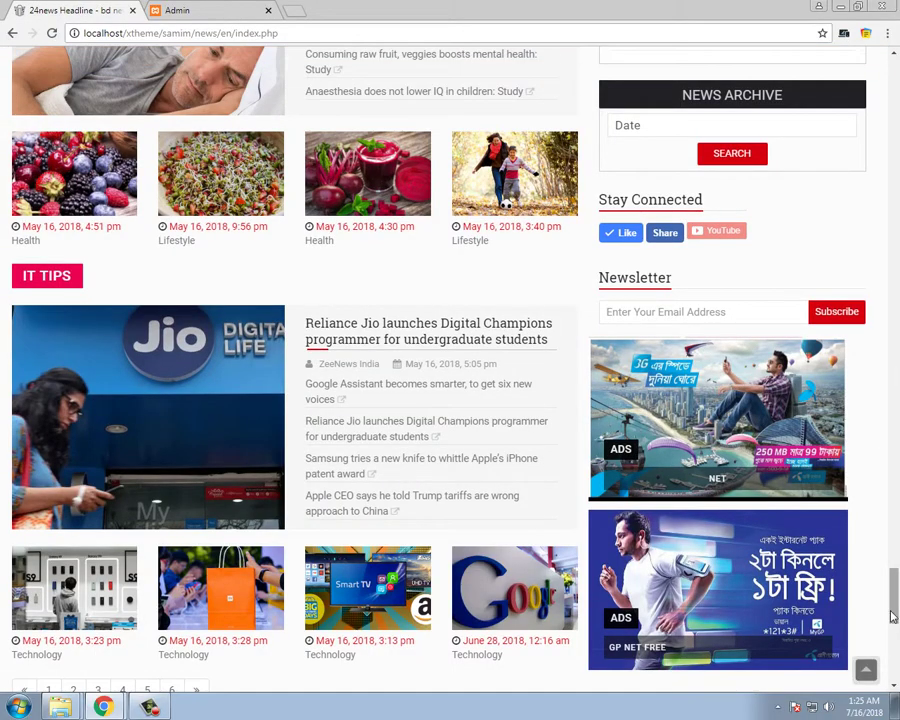
left_click_drag(895, 605, 895, 175)
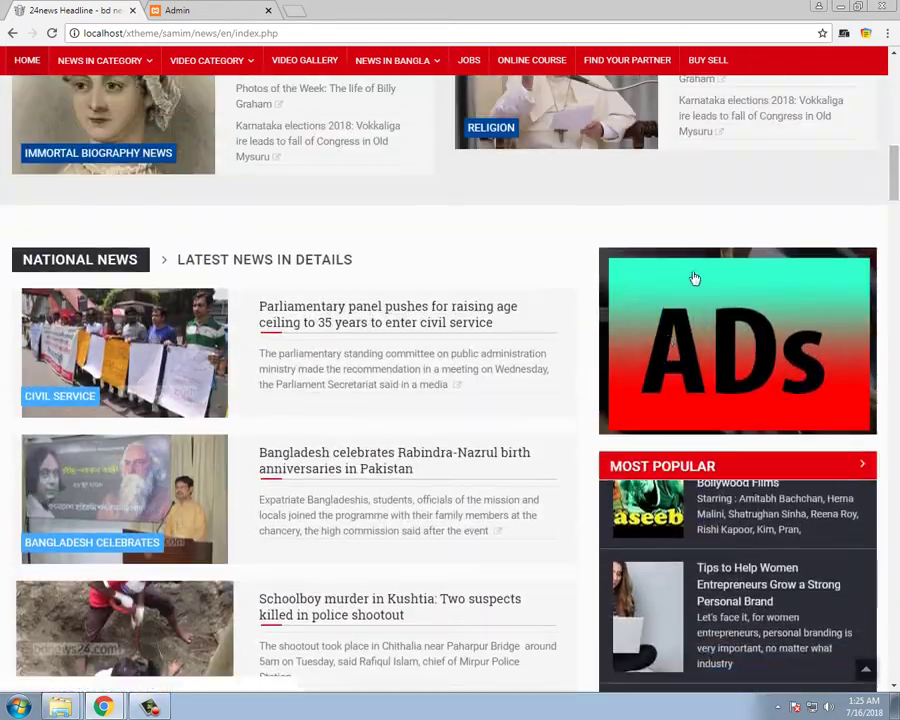
left_click(160, 10)
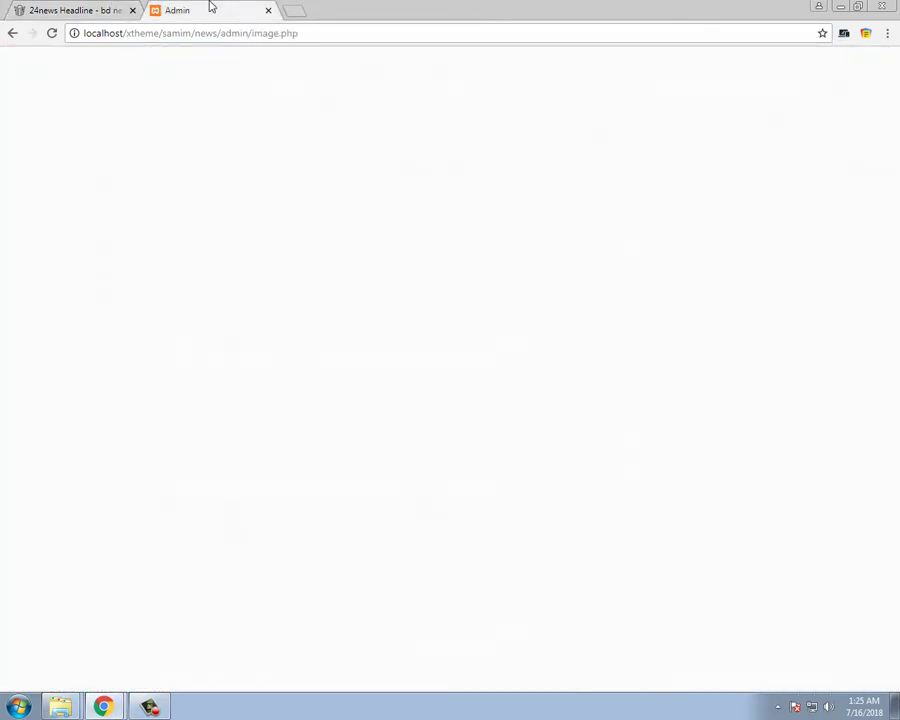
Check the Bellow banner position among the Ad Show PAge options against the area around the home page's main slider
left_click(577, 163)
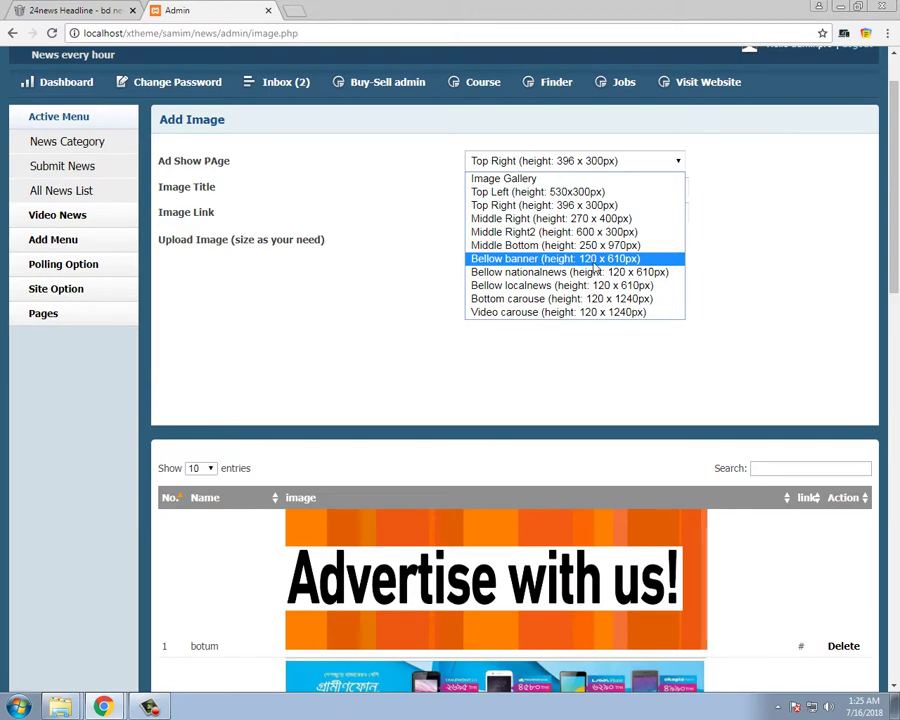
left_click(100, 10)
left_click(100, 10)
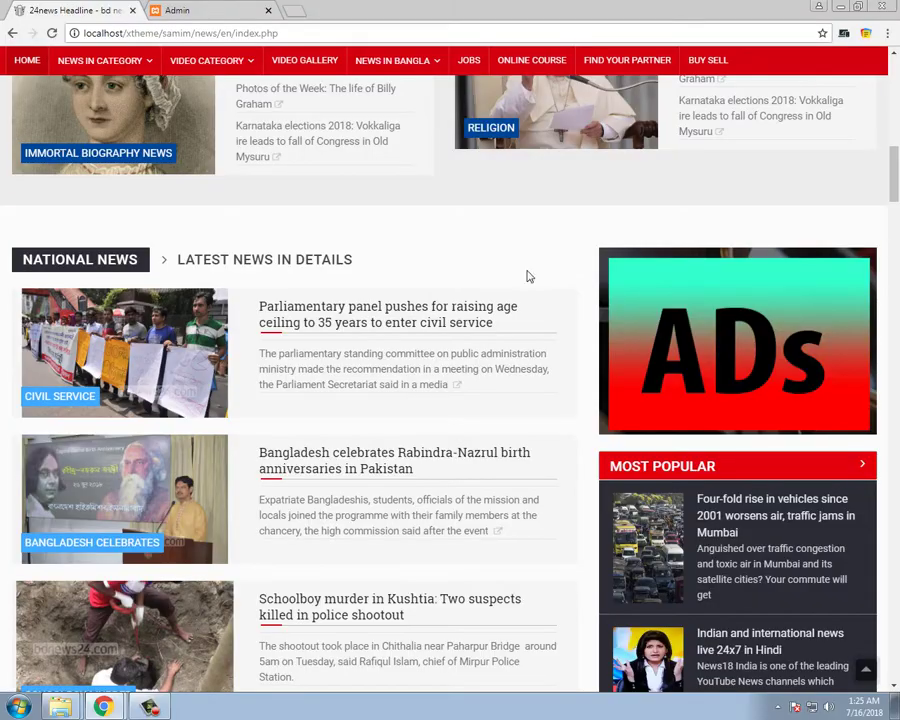
left_click_drag(895, 190, 896, 128)
scroll(175, 490, "down", 1)
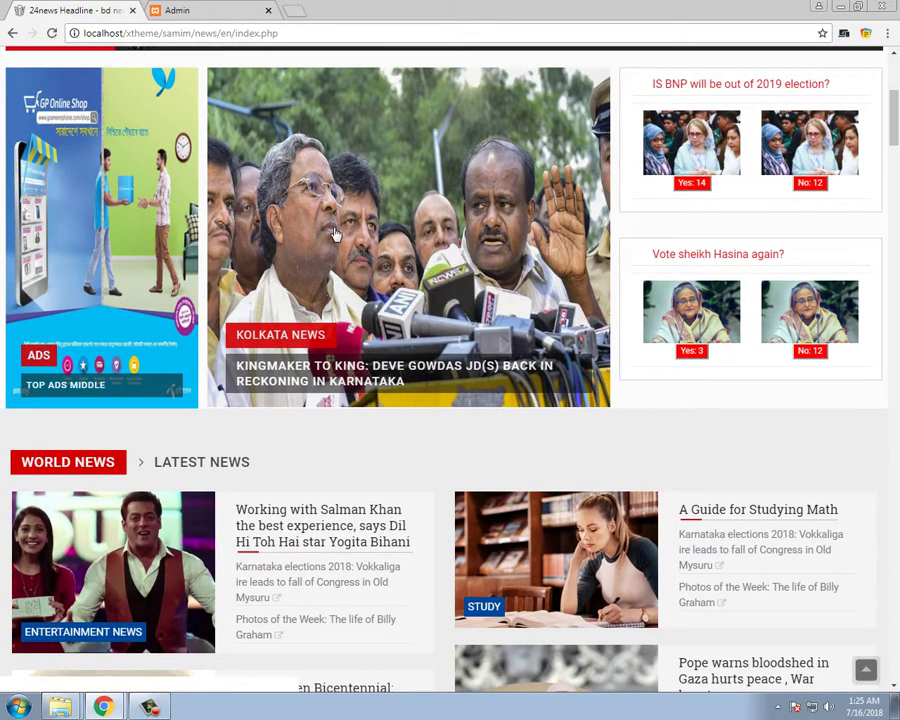
Set Ad Show PAge to Bellow banner (height: 120 x 610px) in the admin Add Image form
left_click(207, 8)
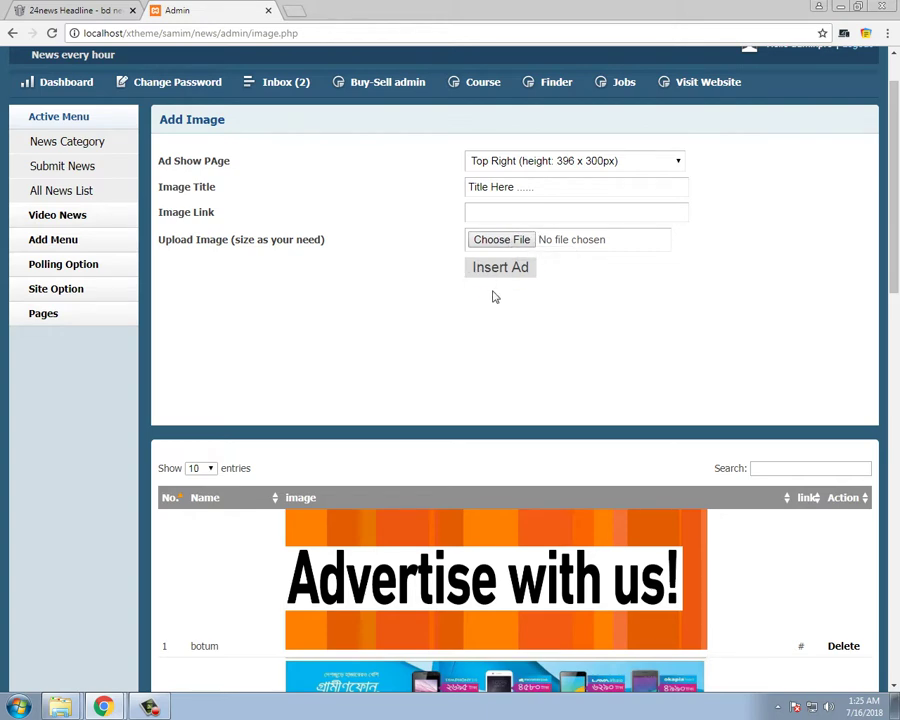
left_click(560, 162)
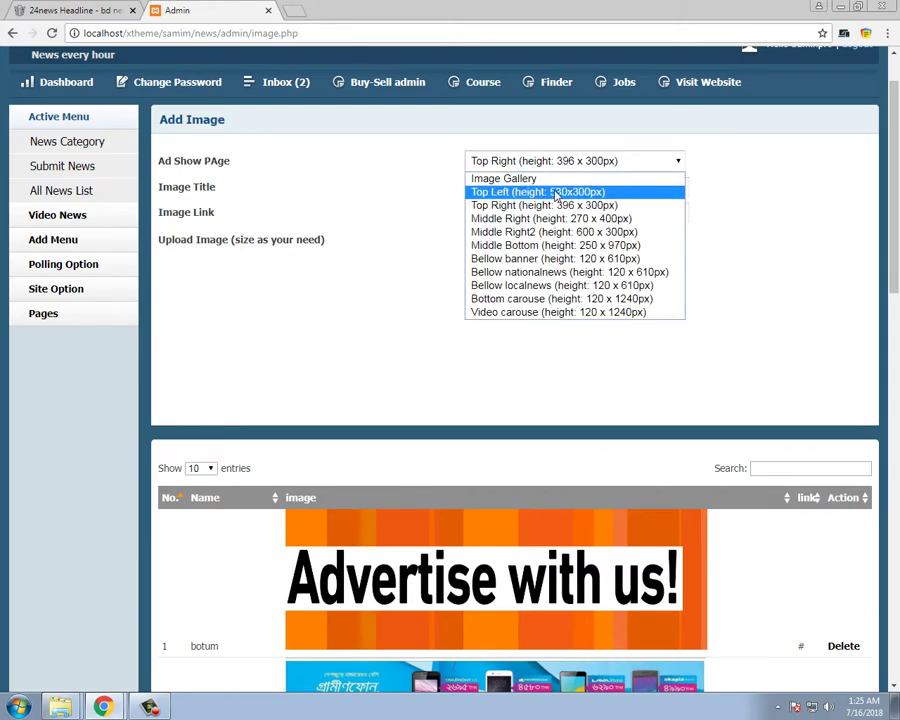
left_click(507, 262)
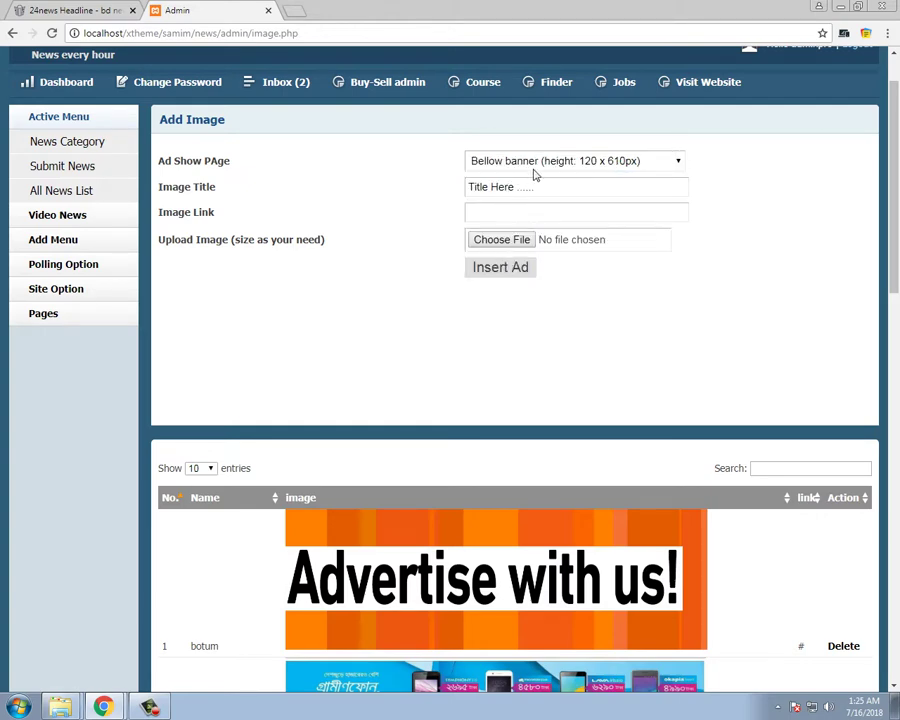
Enter "ad space" as the Image Title and "#" as the Image Link
left_click_drag(570, 189, 467, 190)
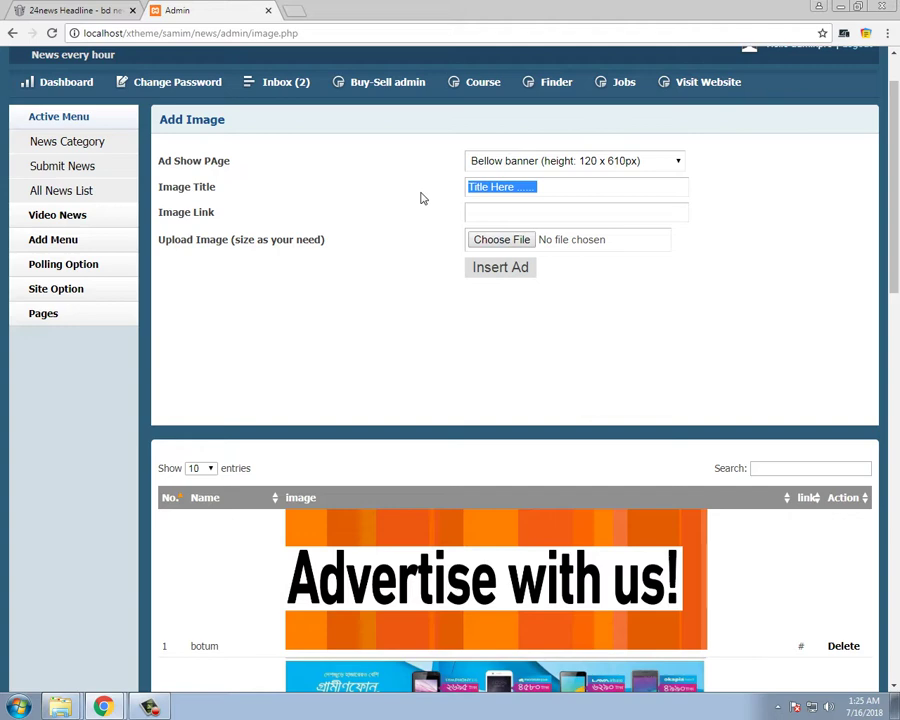
type("ad space")
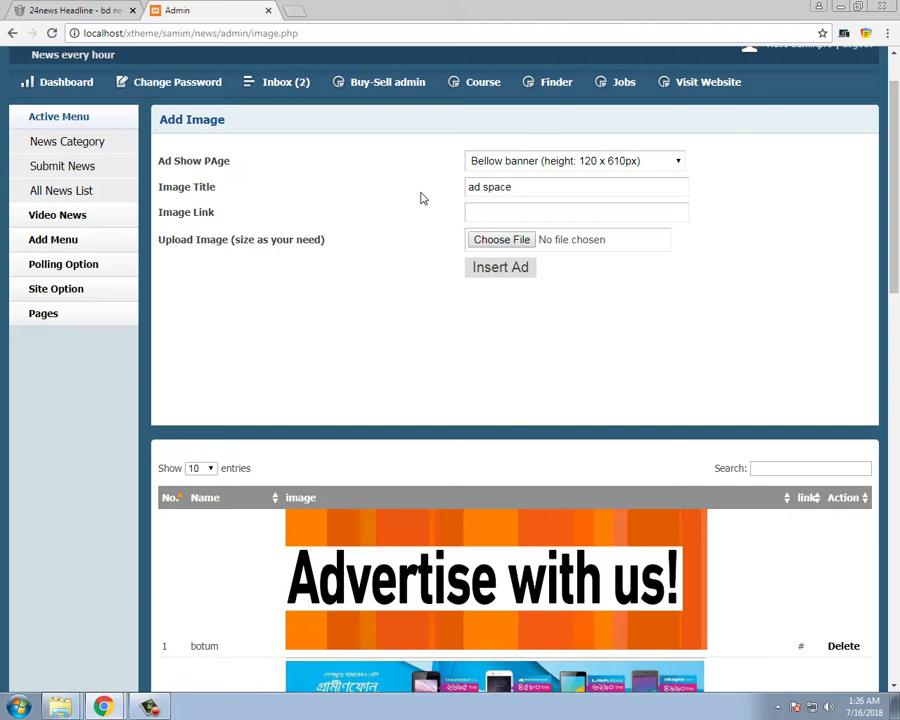
left_click(512, 218)
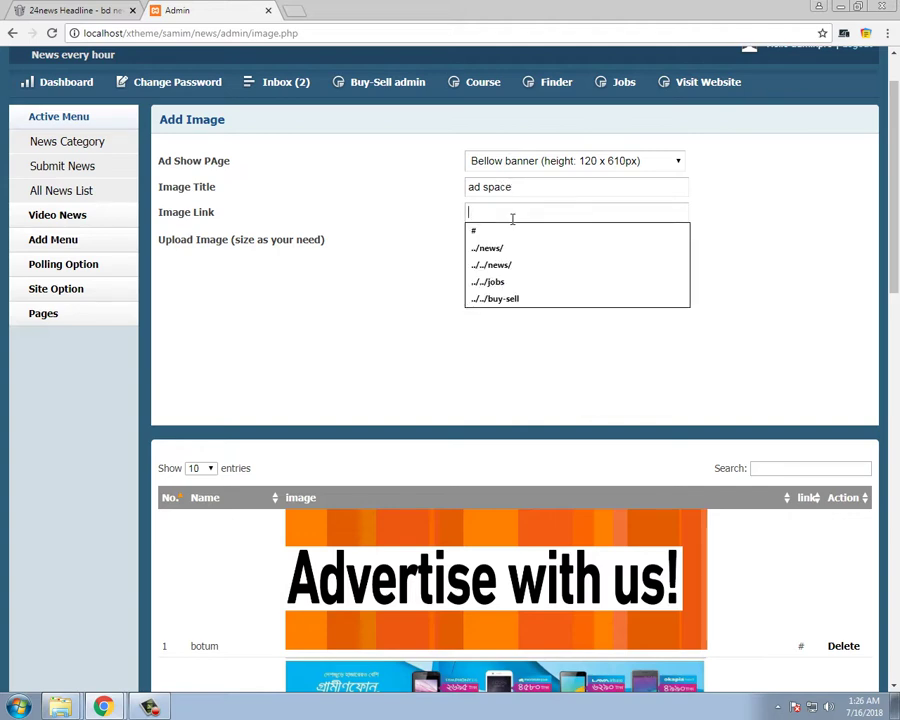
type("#")
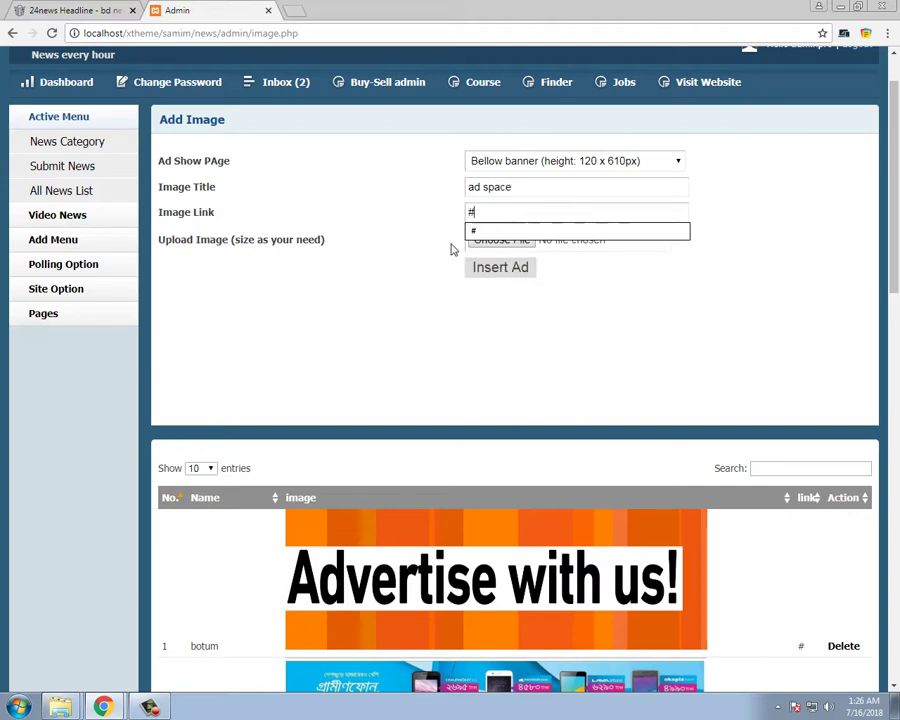
left_click(352, 209)
Search Google for grameenphone in a new browser tab and open the official Grameenphone website
left_click(522, 217)
left_click_drag(522, 217, 452, 224)
double_click(295, 12)
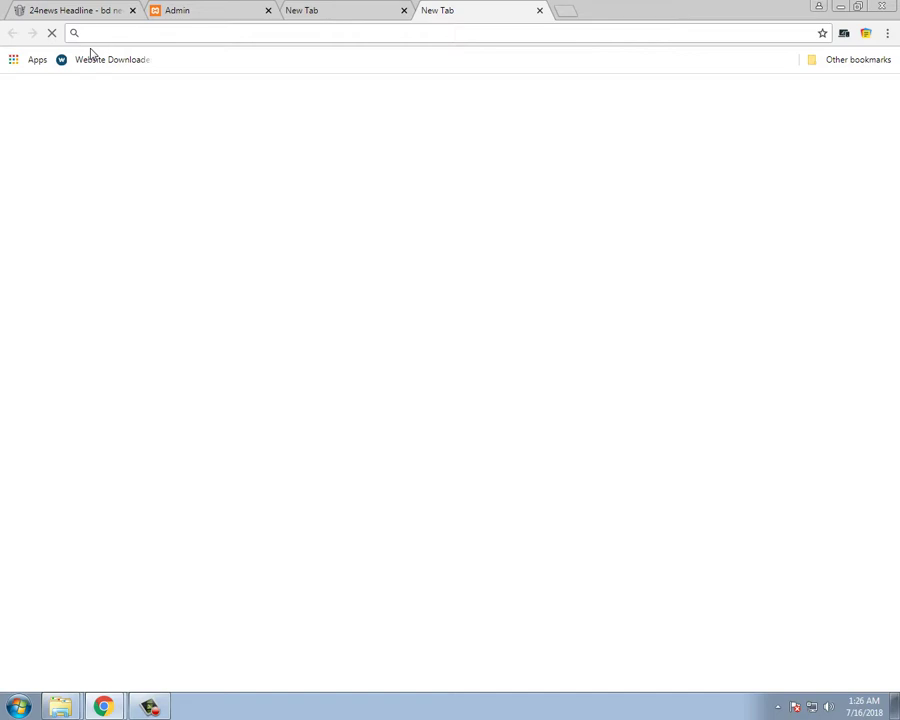
type("gra")
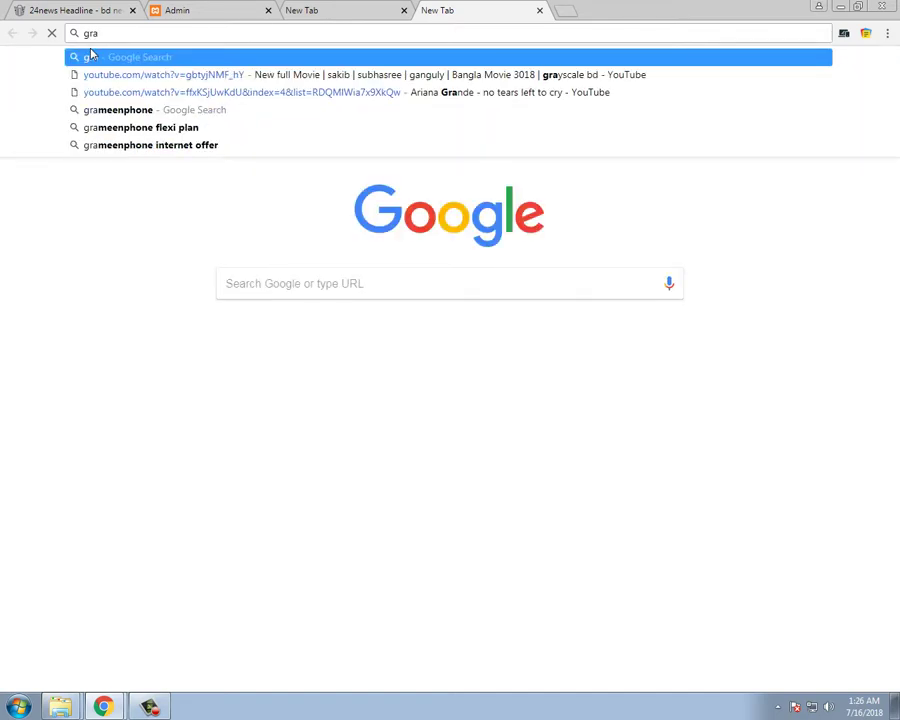
left_click(103, 112)
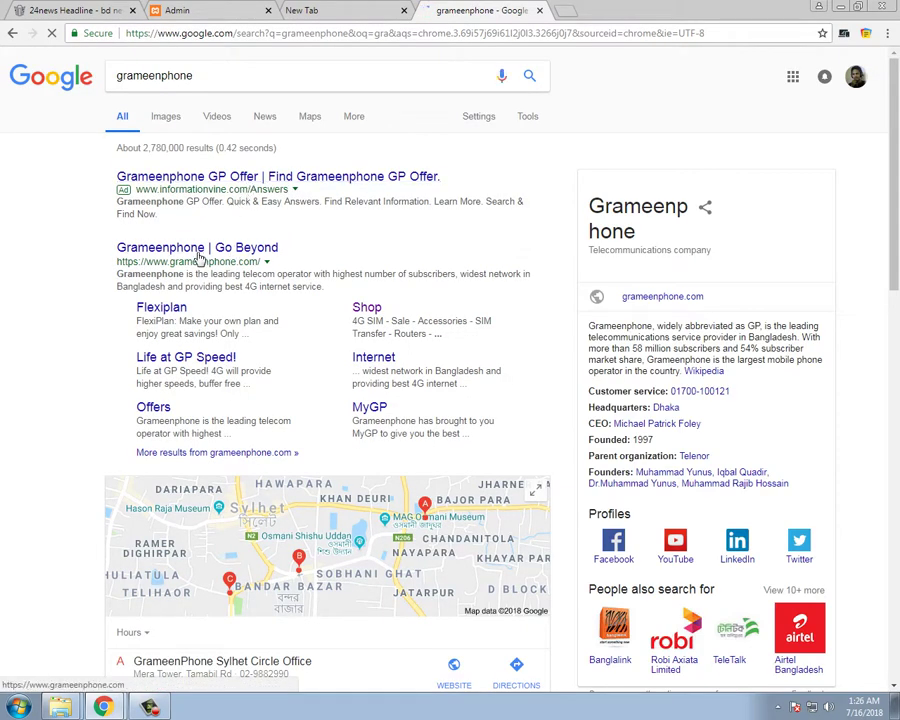
left_click(197, 254)
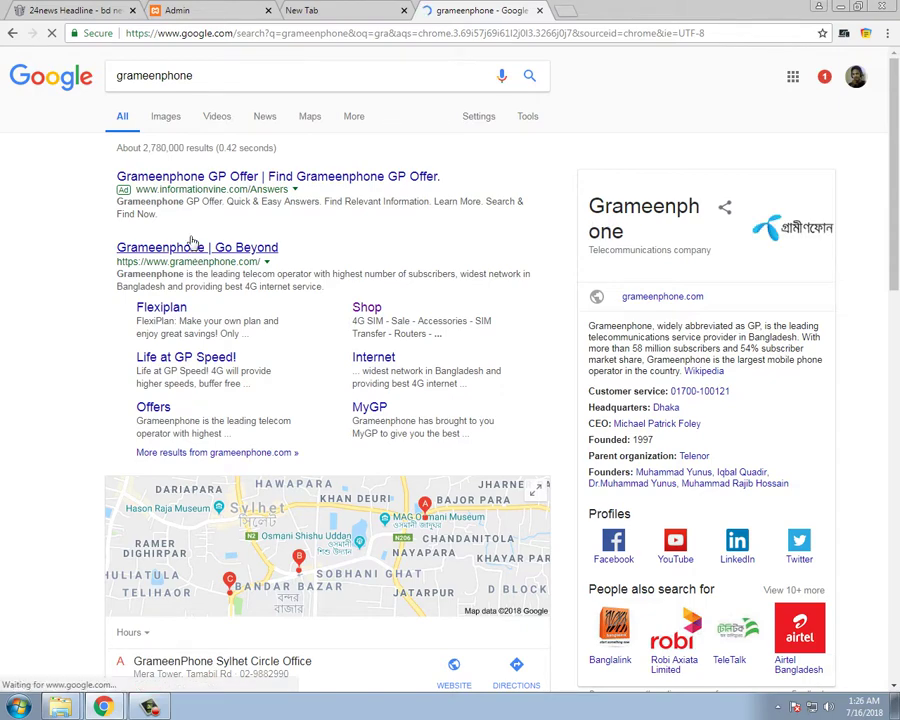
left_click(195, 34)
right_click(194, 37)
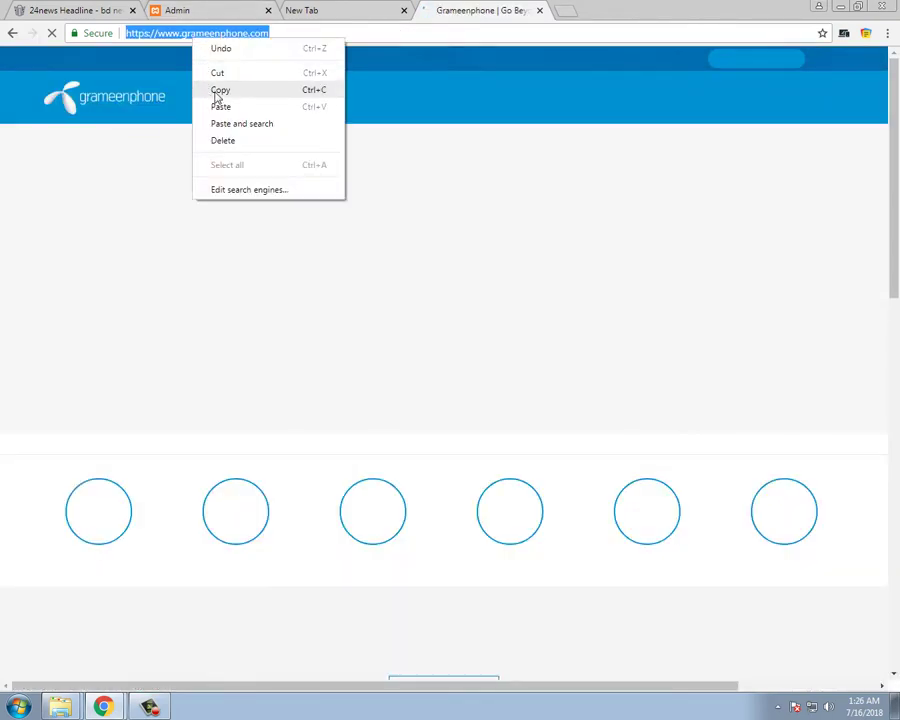
left_click(220, 90)
left_click(75, 10)
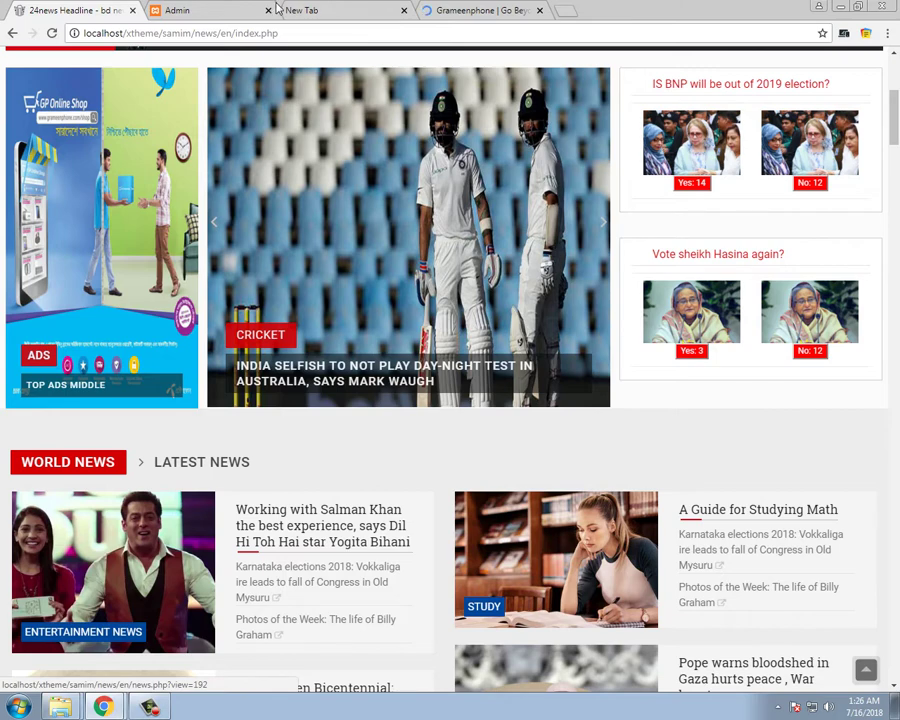
left_click(240, 8)
right_click(476, 214)
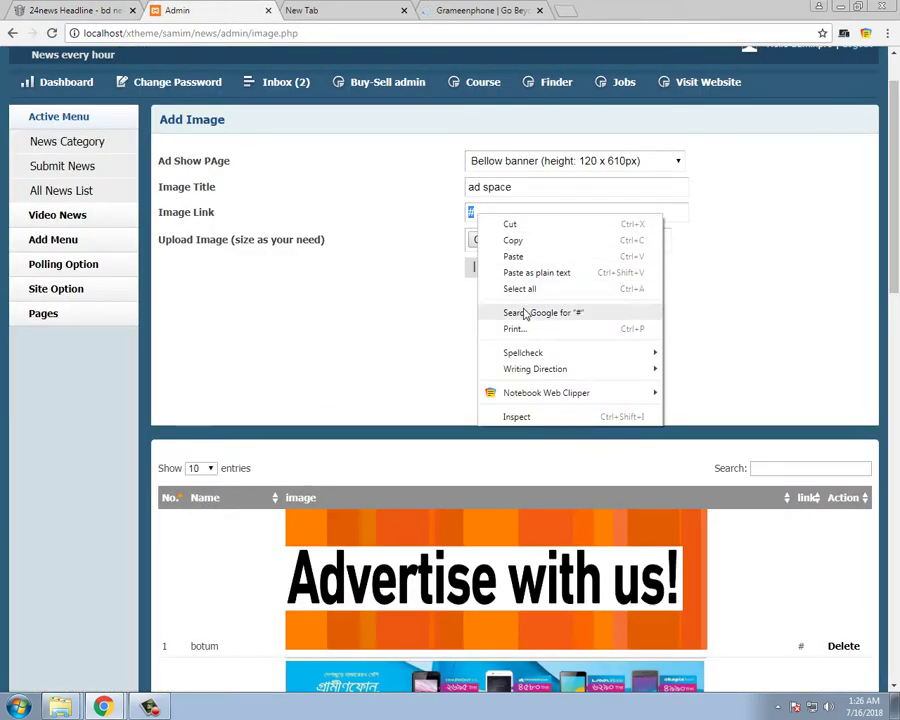
left_click(518, 272)
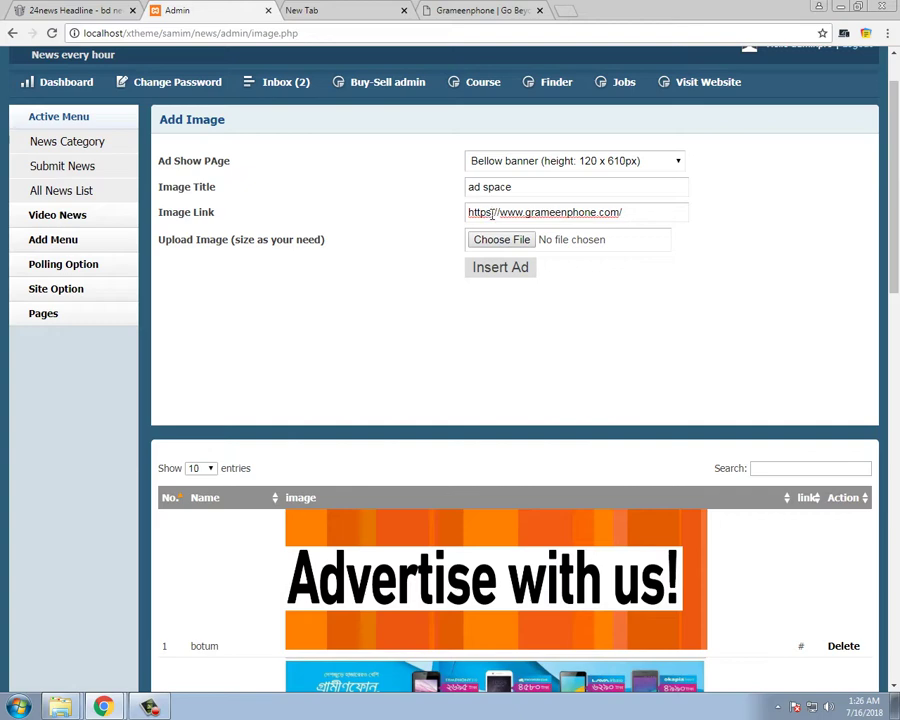
key("ctrl+4")
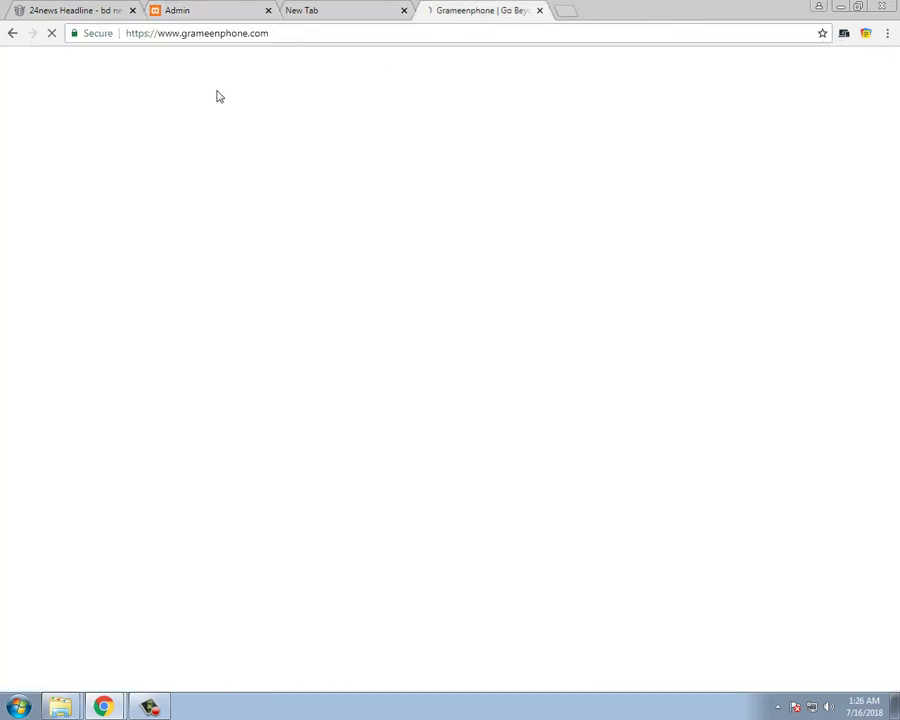
left_click(48, 9)
left_click(197, 9)
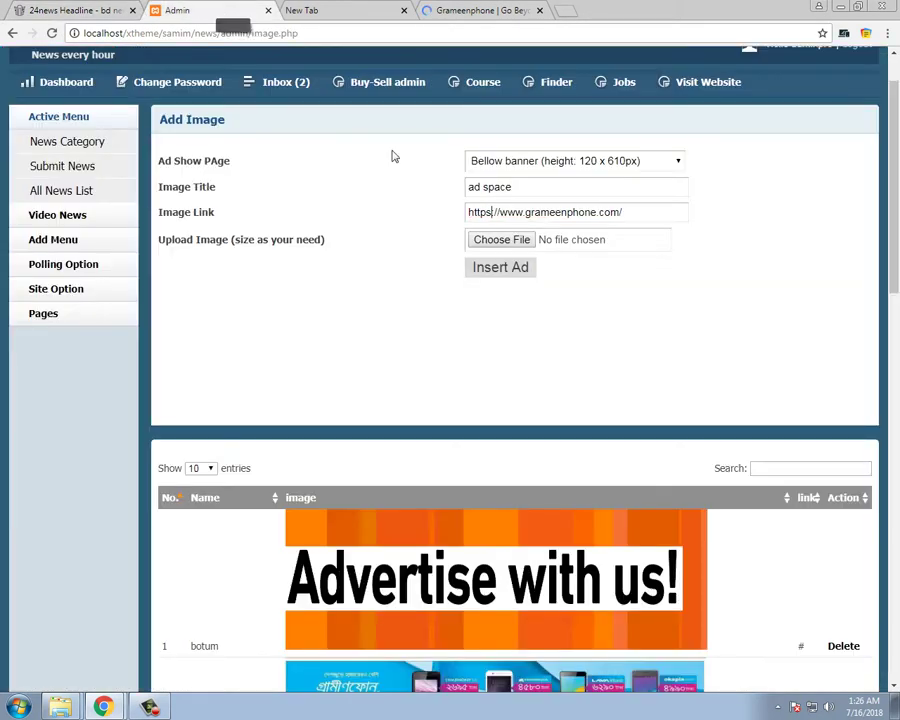
left_click_drag(490, 212, 469, 212)
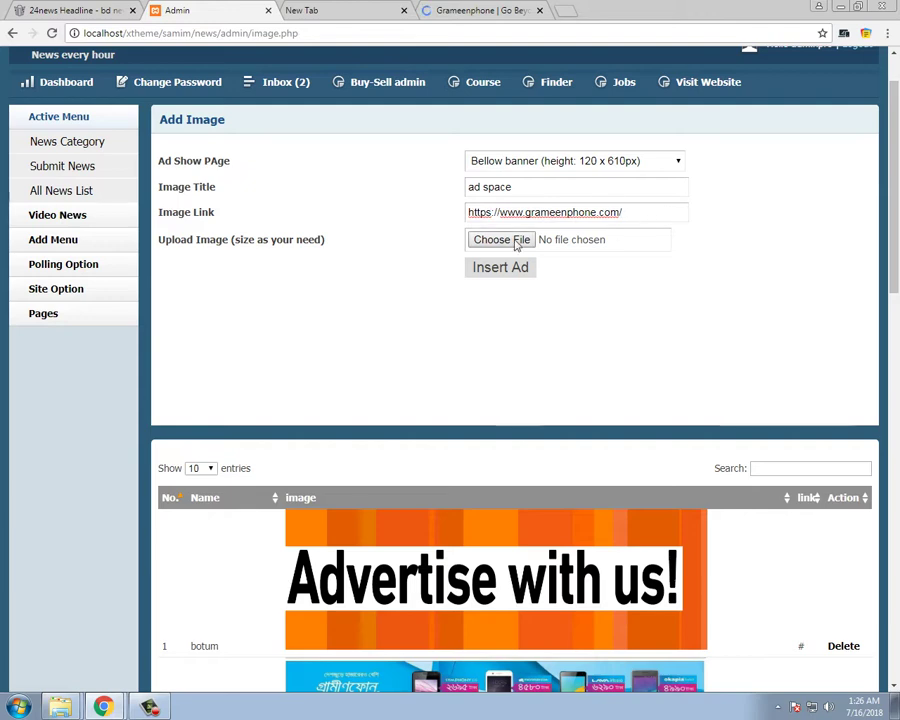
Select header1000-2.jpg from New folder on the Desktop as the ad's upload image
left_click(502, 240)
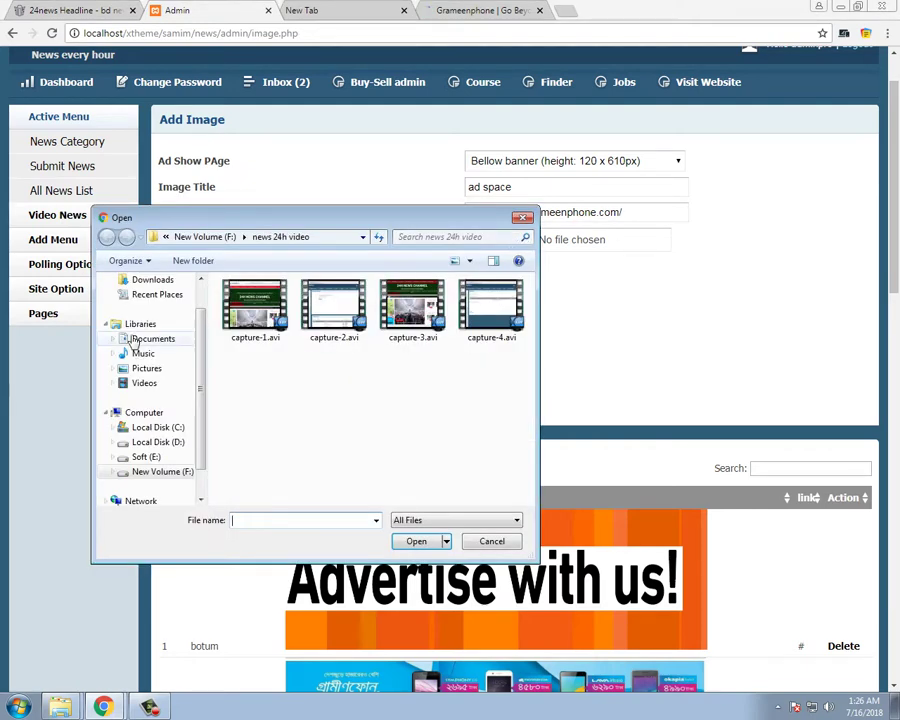
scroll(200, 315, "up", 1)
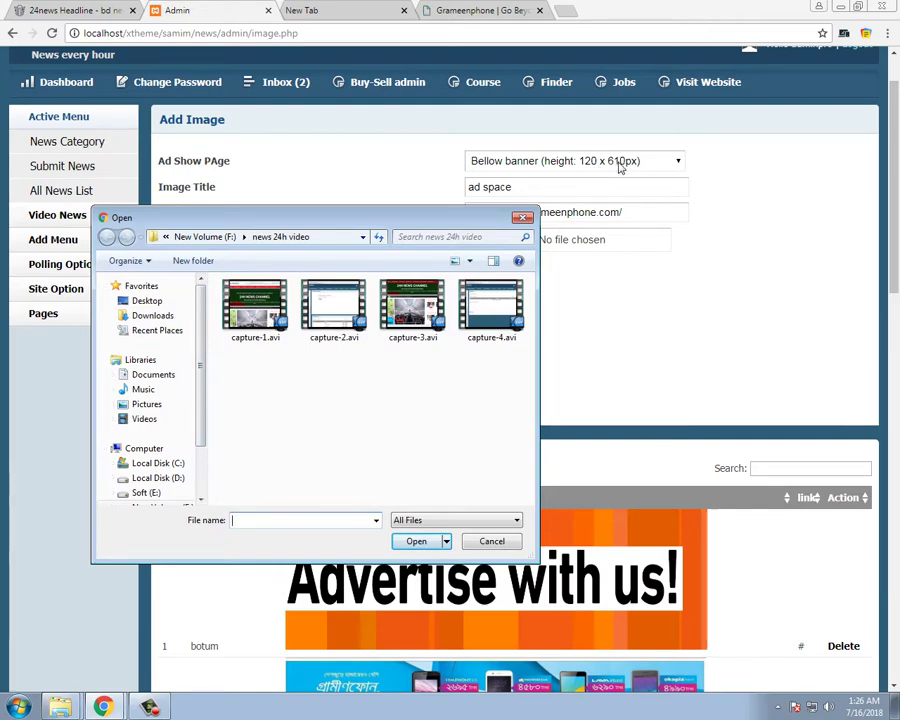
left_click(147, 301)
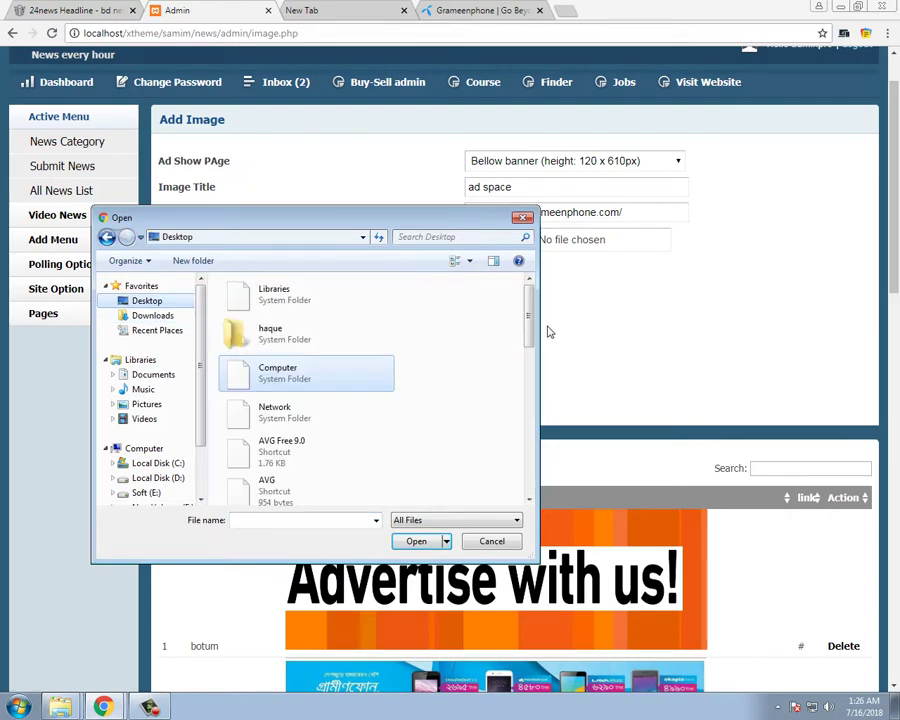
scroll(530, 330, "down", 3)
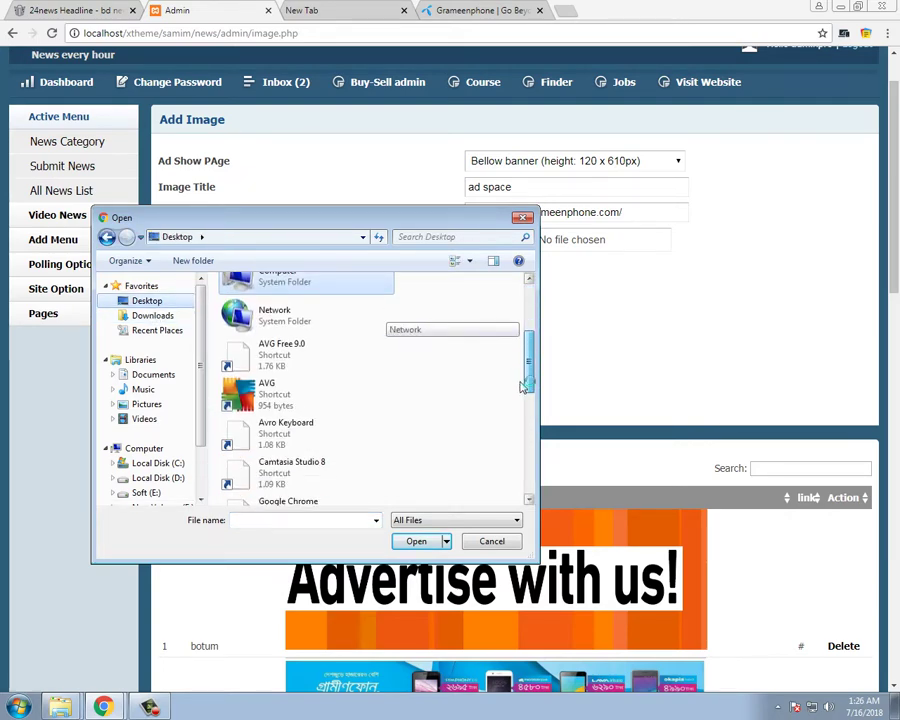
scroll(524, 380, "down", 3)
scroll(521, 387, "down", 3)
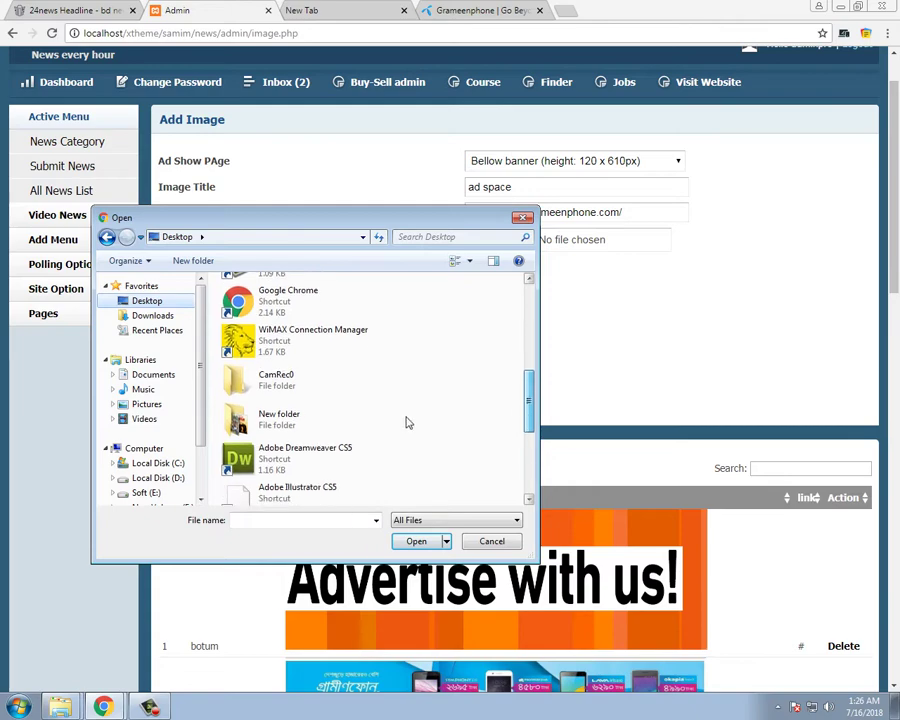
double_click(304, 424)
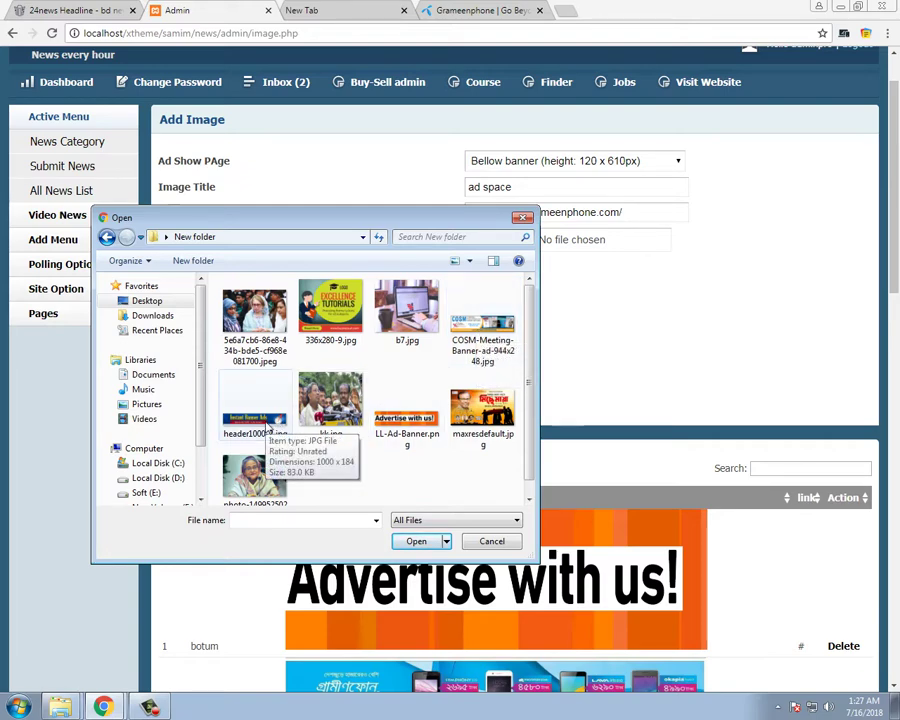
left_click(268, 428)
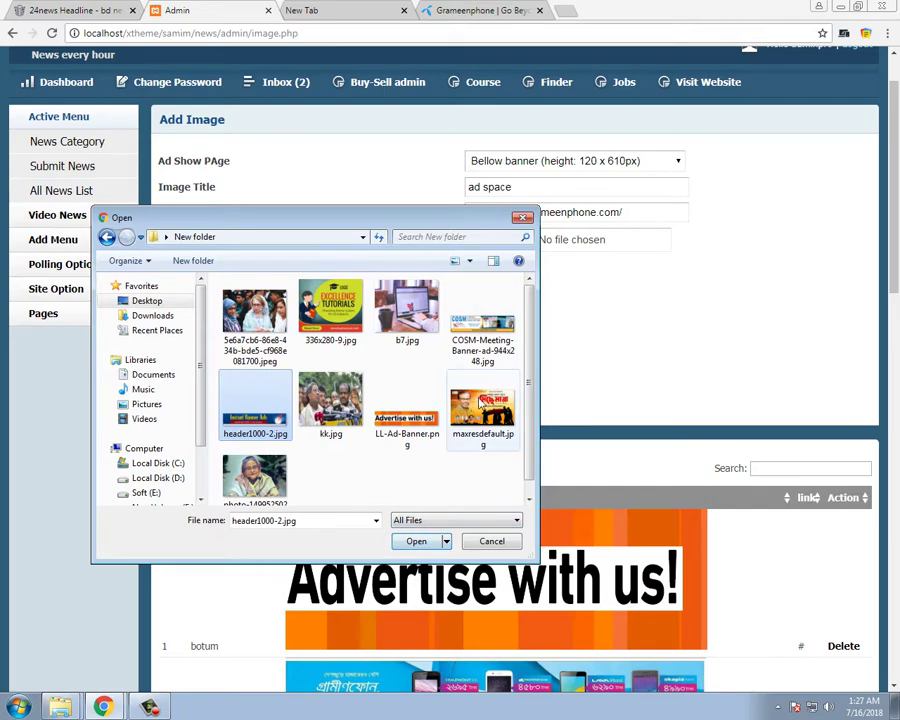
scroll(418, 549, "down", 1)
left_click(415, 543)
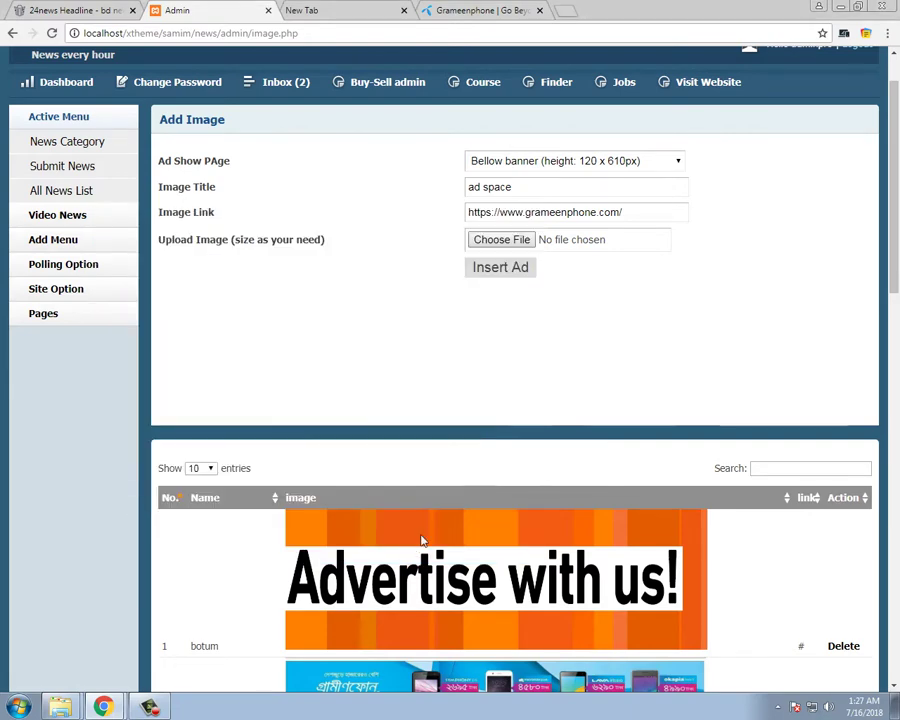
Insert the "ad space" ad and check its entry in the image list below the form
left_click(505, 276)
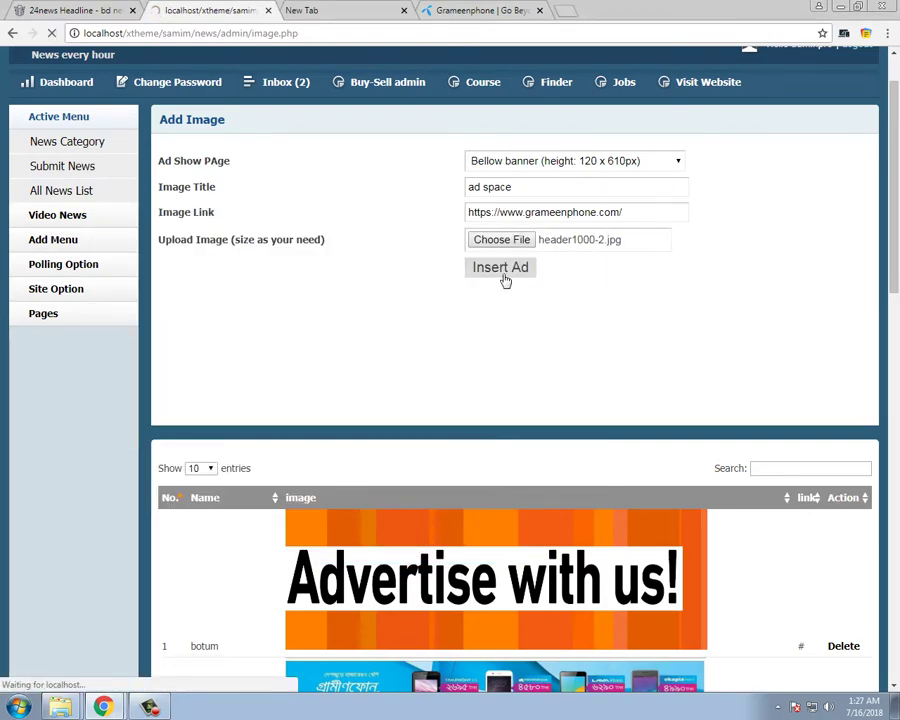
scroll(505, 282, "down", 3)
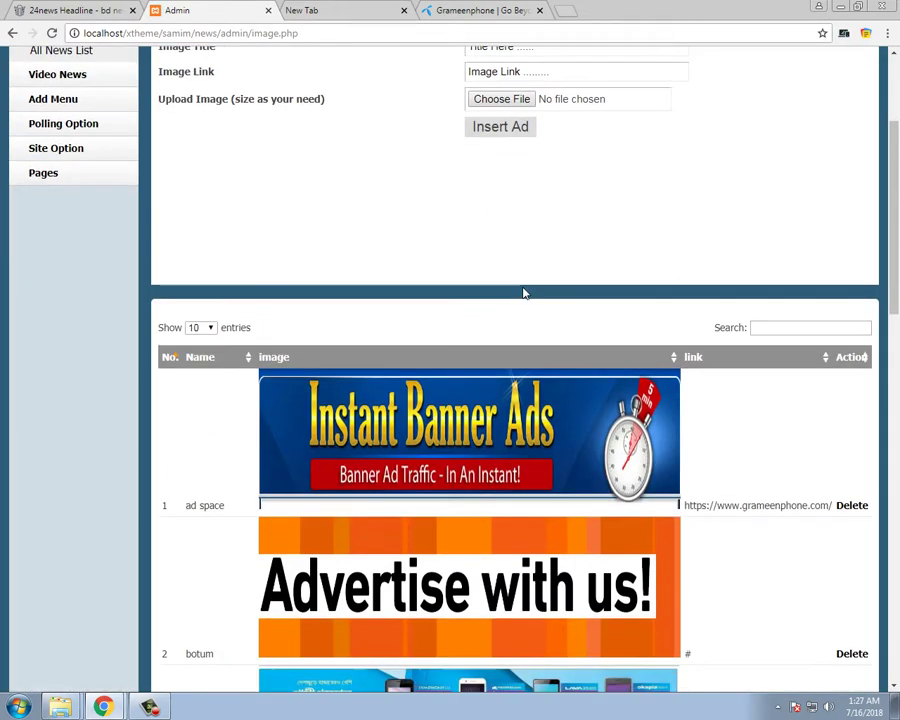
scroll(545, 290, "up", 1)
scroll(510, 360, "up", 1)
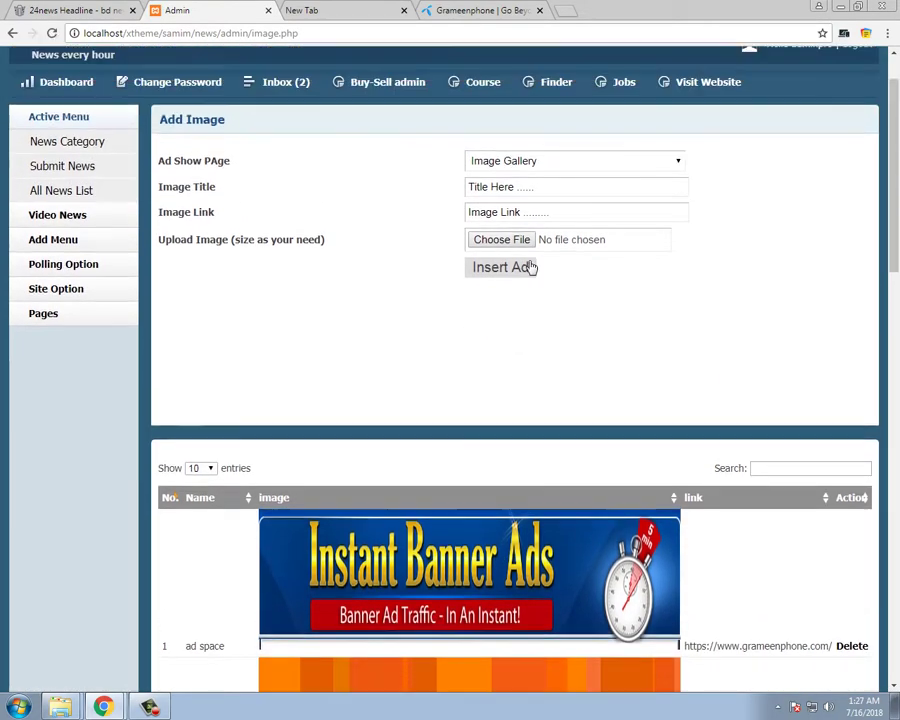
Set Ad Show PAge to Bellow banner (height: 120 x 610px) and reload the public home page to check the area below the slider
left_click(611, 168)
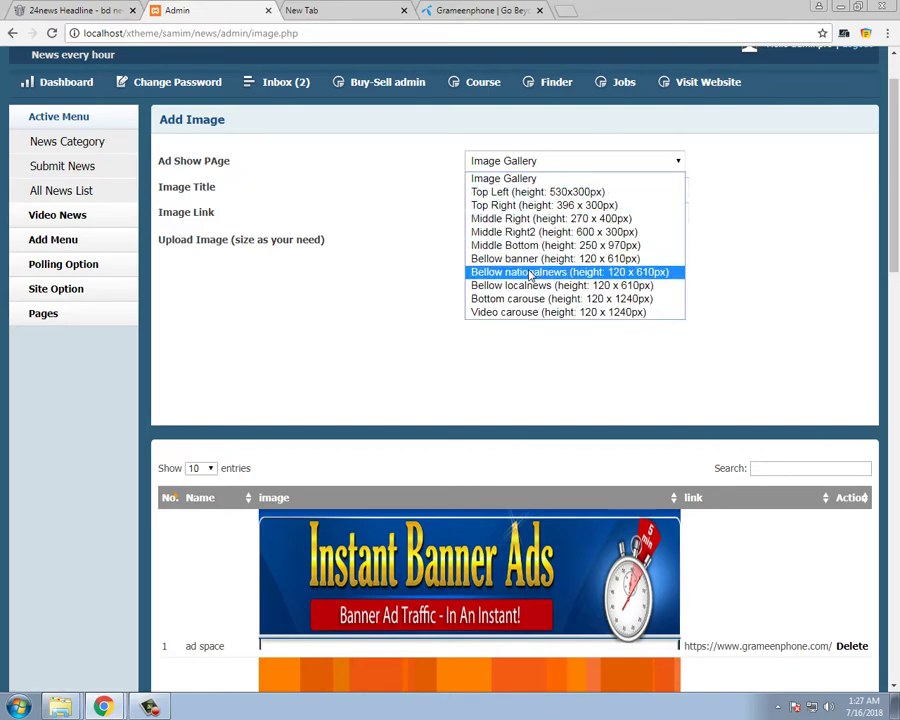
left_click(617, 259)
left_click(325, 10)
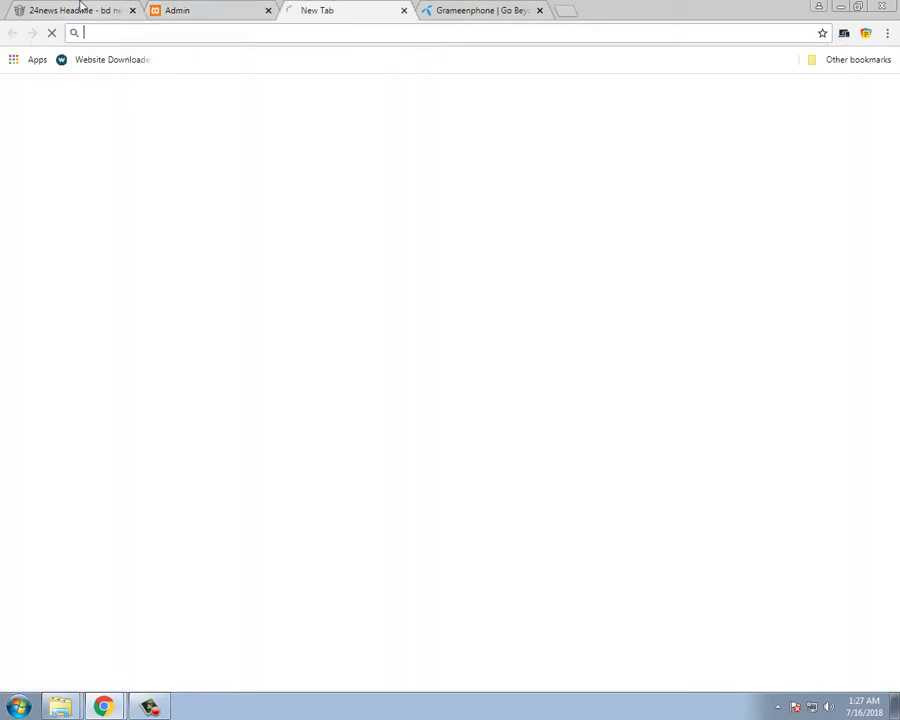
left_click(72, 10)
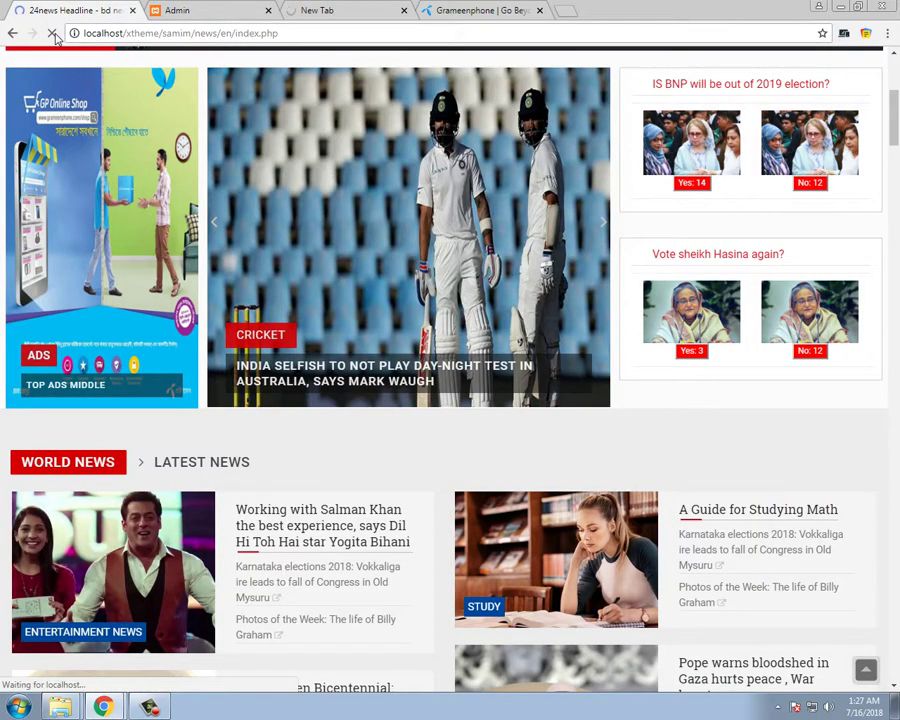
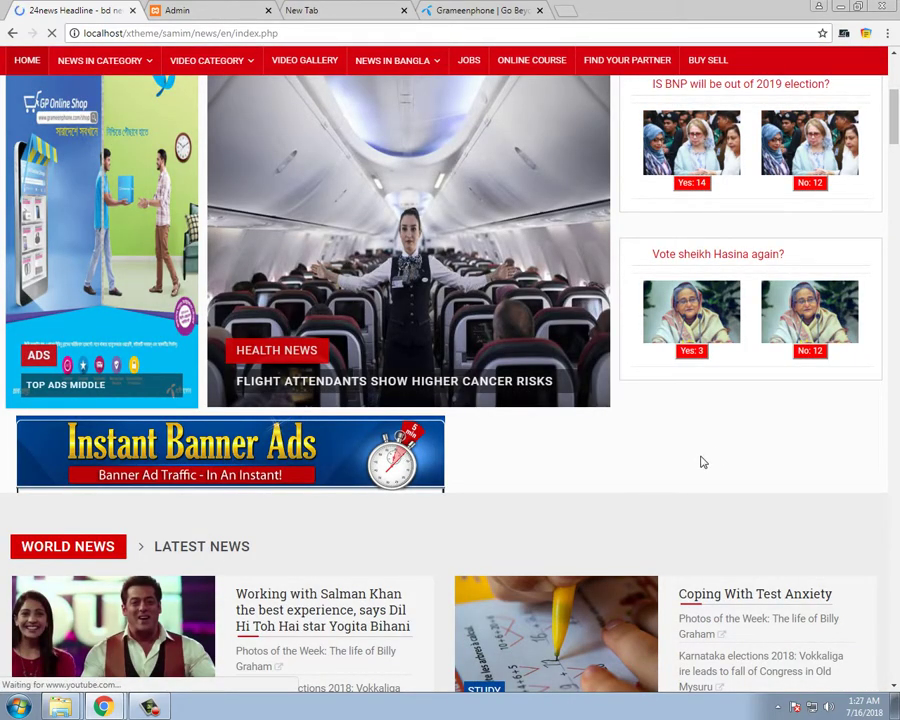
Fill in a second Bellow banner ad in the admin form with Image Title "space2" and Image Link "#"
left_click(221, 10)
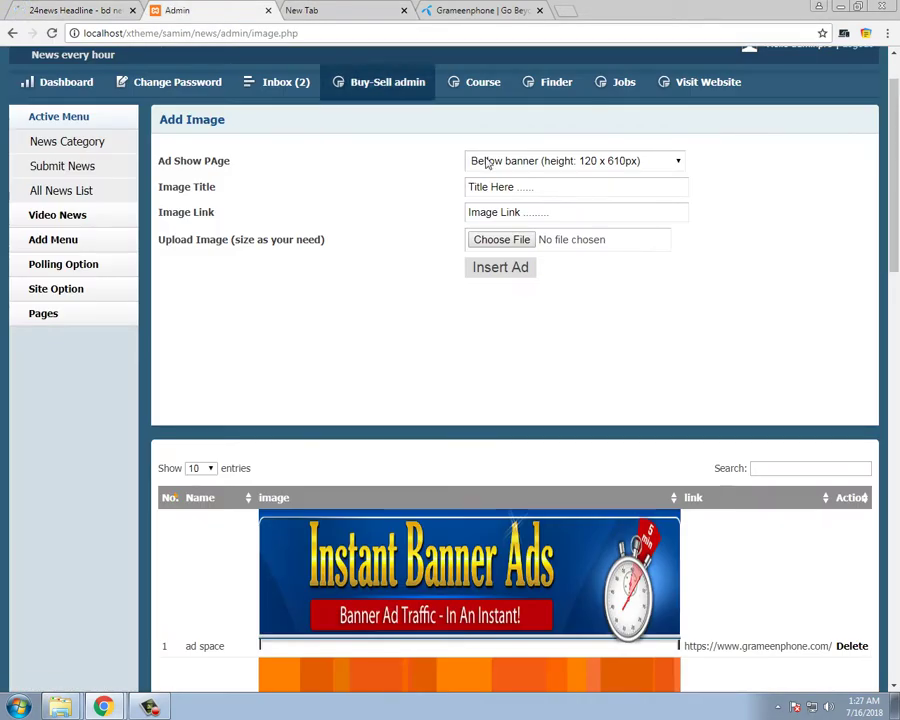
left_click(574, 168)
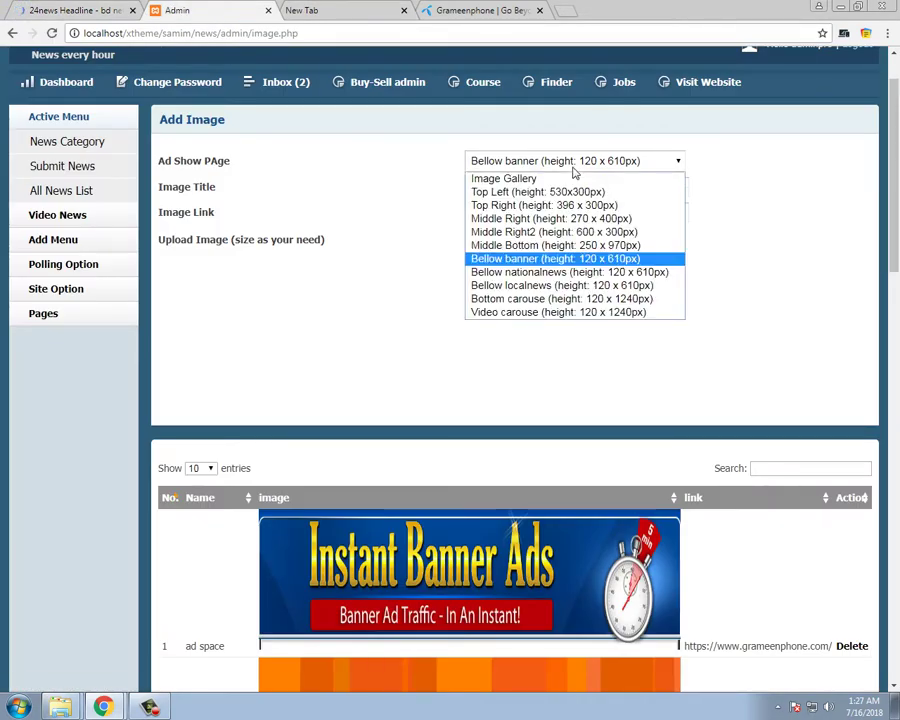
left_click(540, 259)
left_click_drag(559, 186, 459, 192)
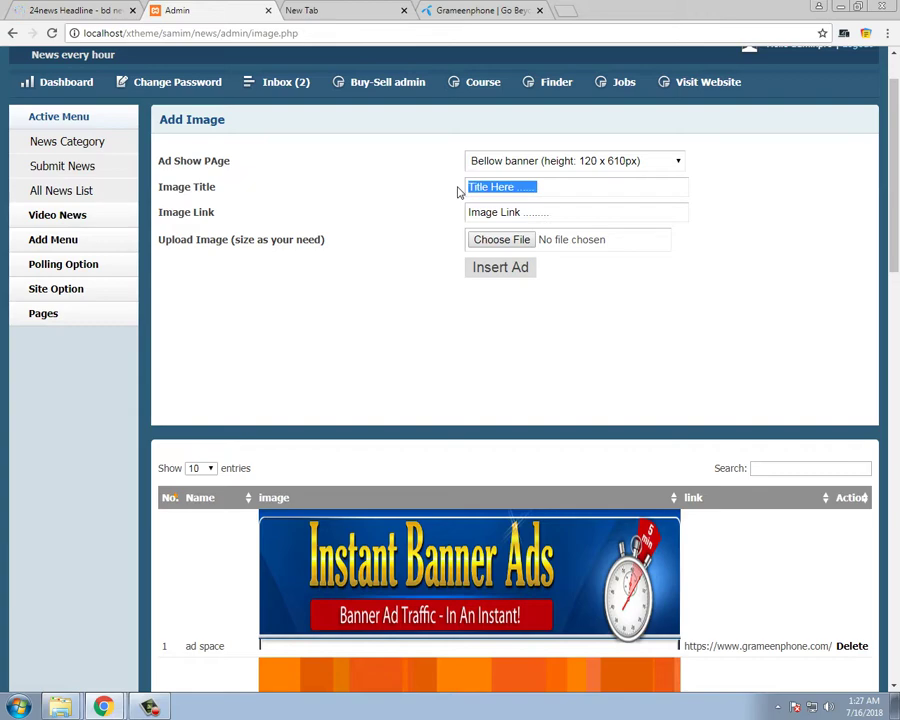
type("s")
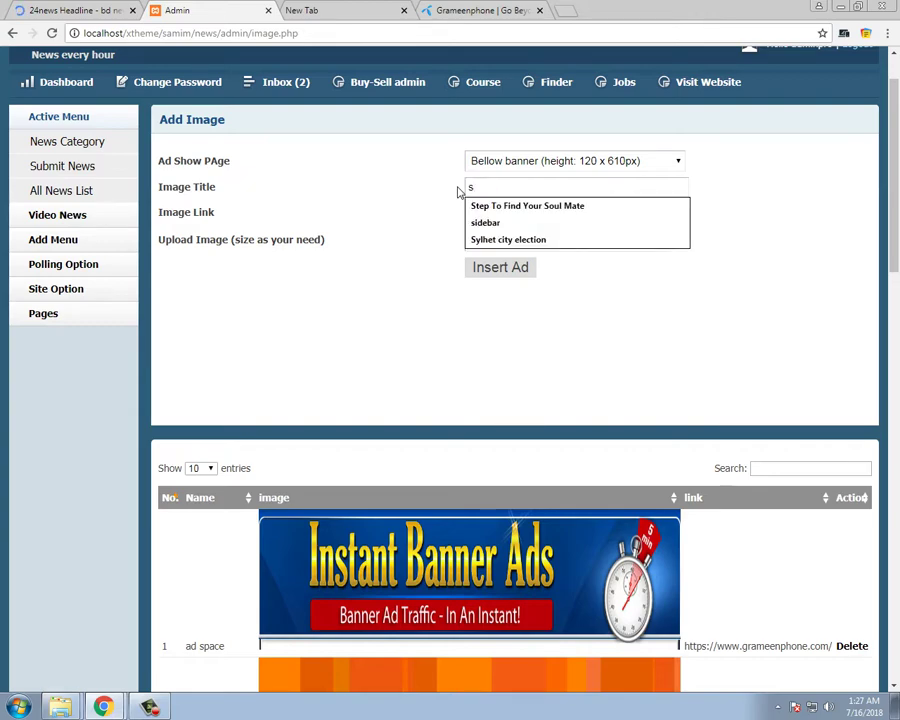
type("pace")
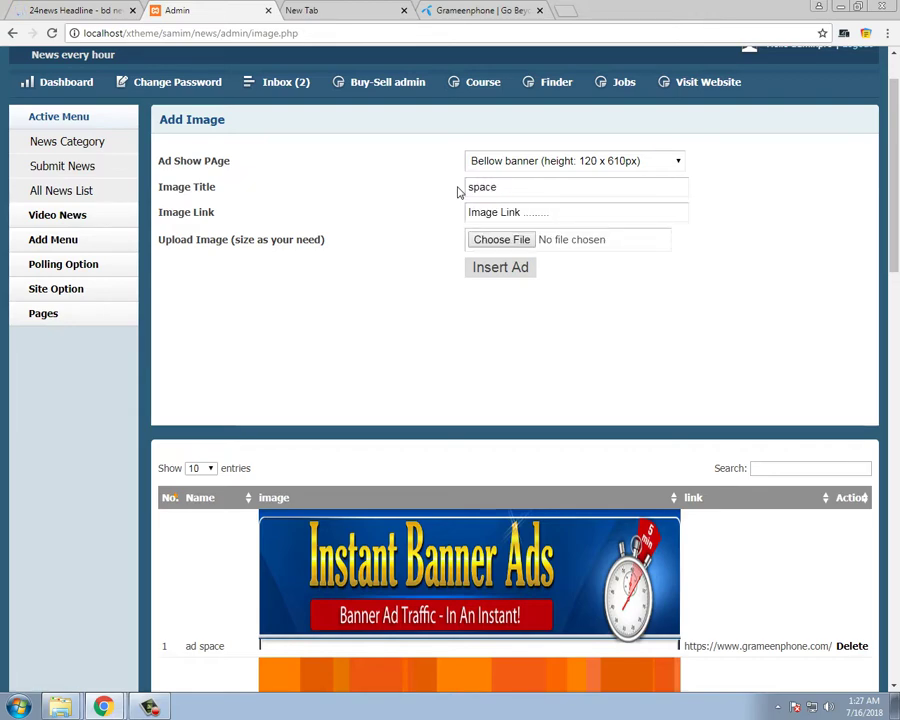
type("2")
left_click_drag(566, 219, 402, 218)
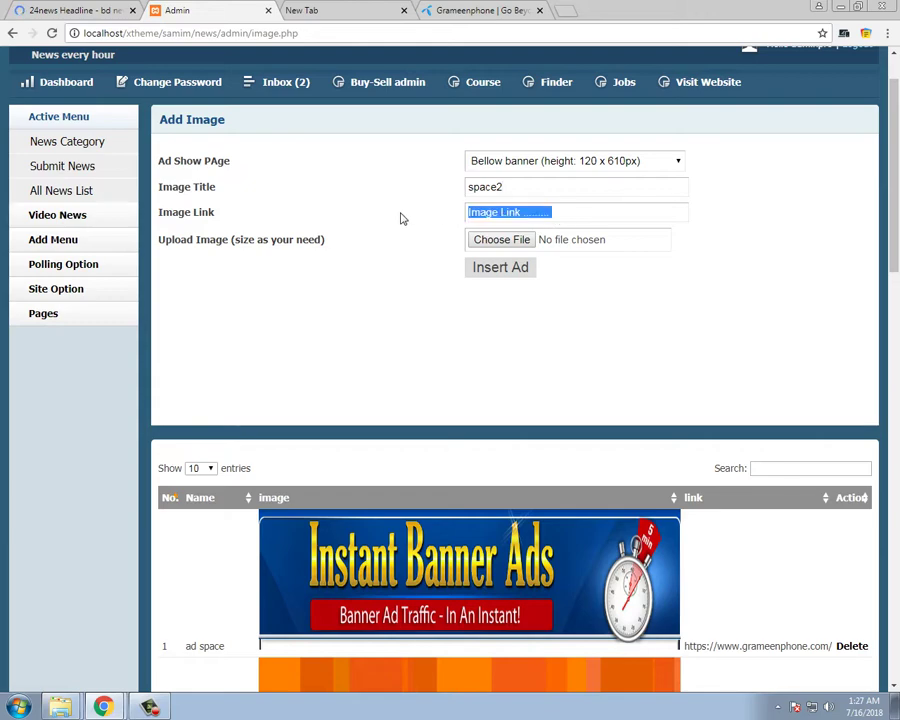
type("#")
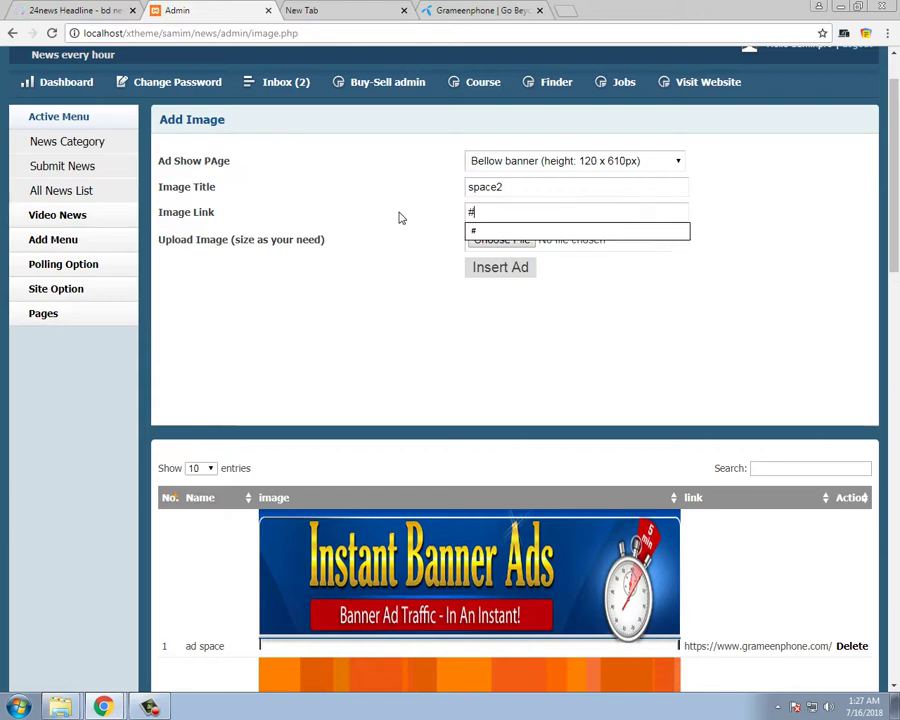
Upload COSM-Meeting-Banner-ad-944x248.jpg for the "space2" ad, insert it, and check its entry in the image list
left_click(490, 241)
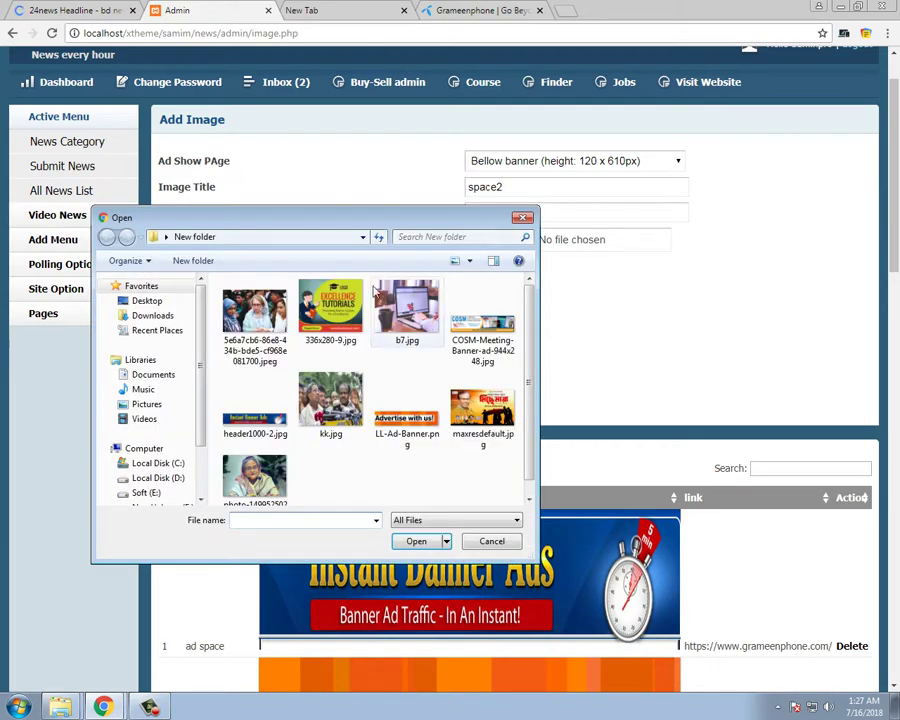
left_click(462, 347)
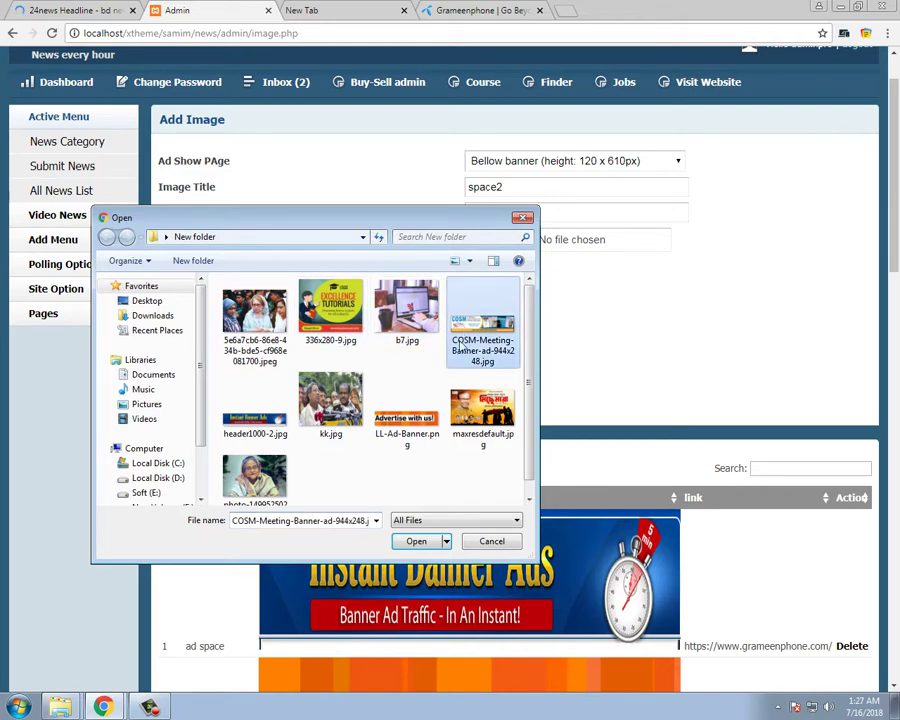
left_click(415, 541)
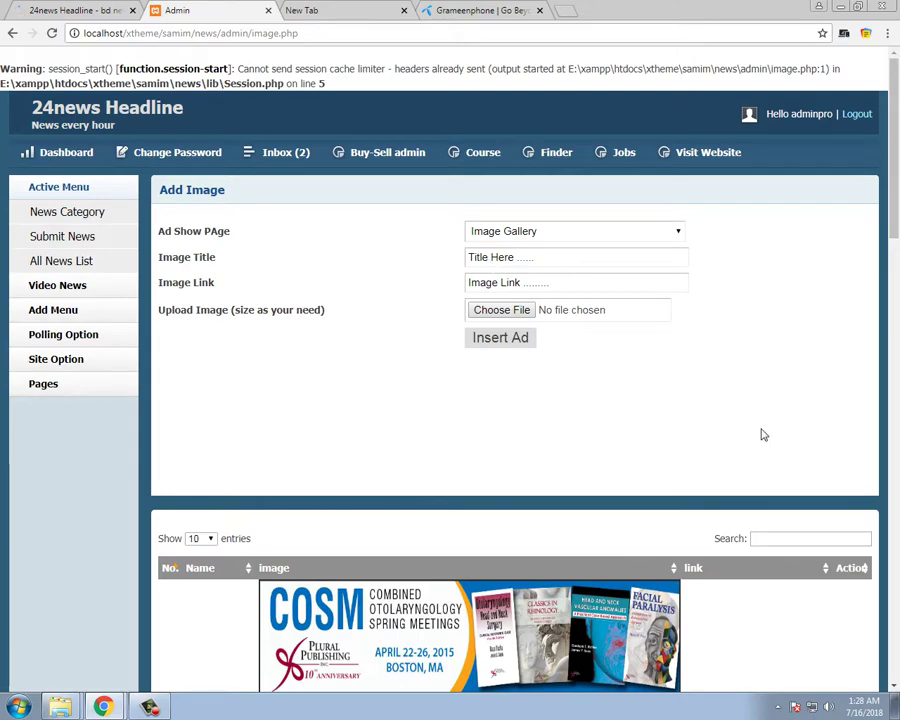
scroll(764, 435, "down", 3)
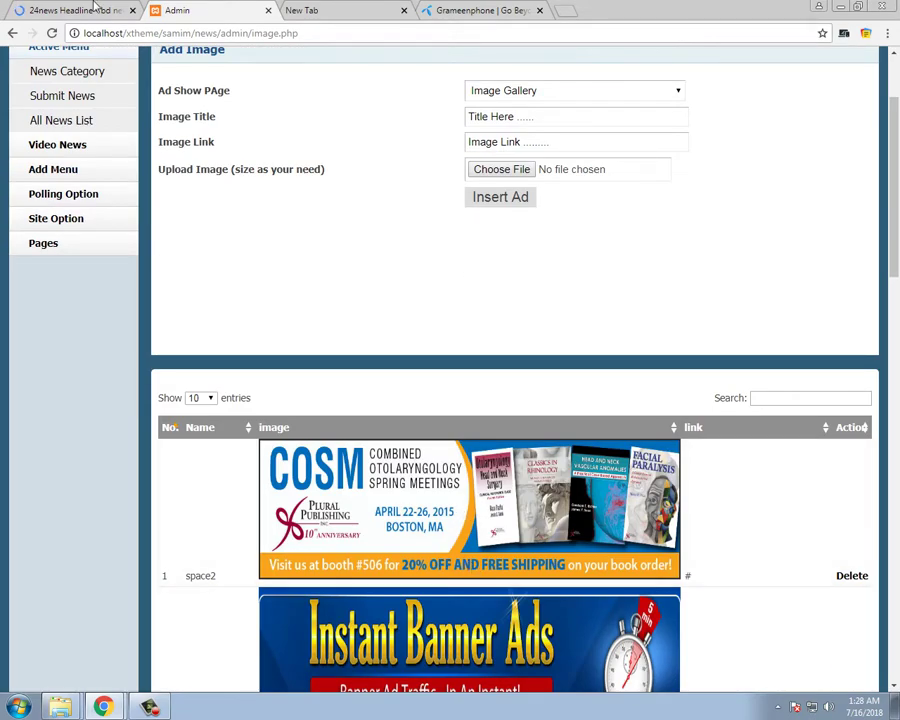
Reload the public home page and test the links of the Instant Banner Ads and COSM banners below the slider
left_click(95, 9)
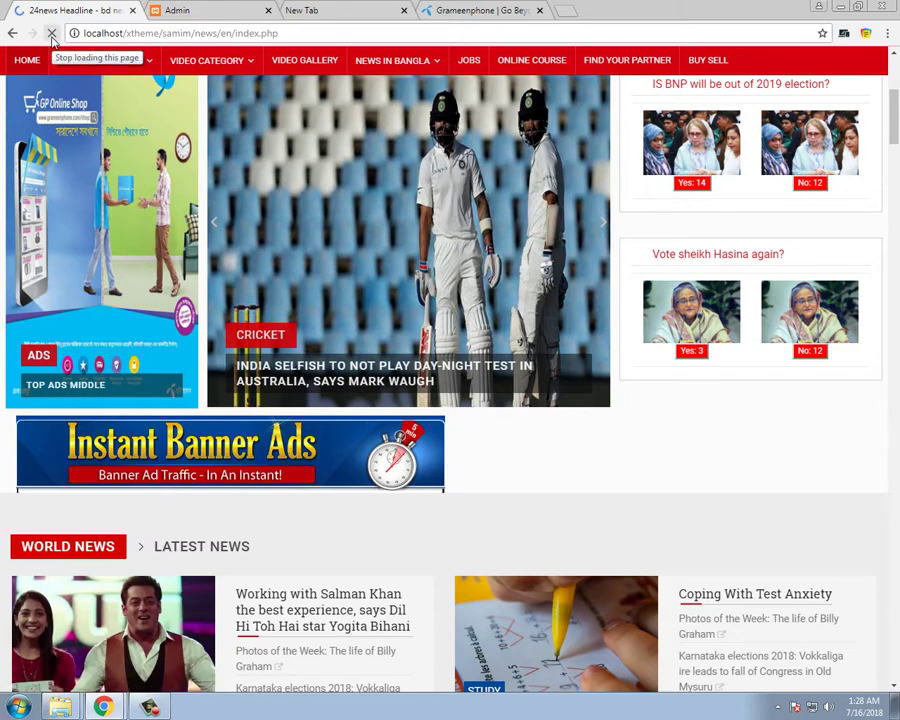
left_click(52, 34)
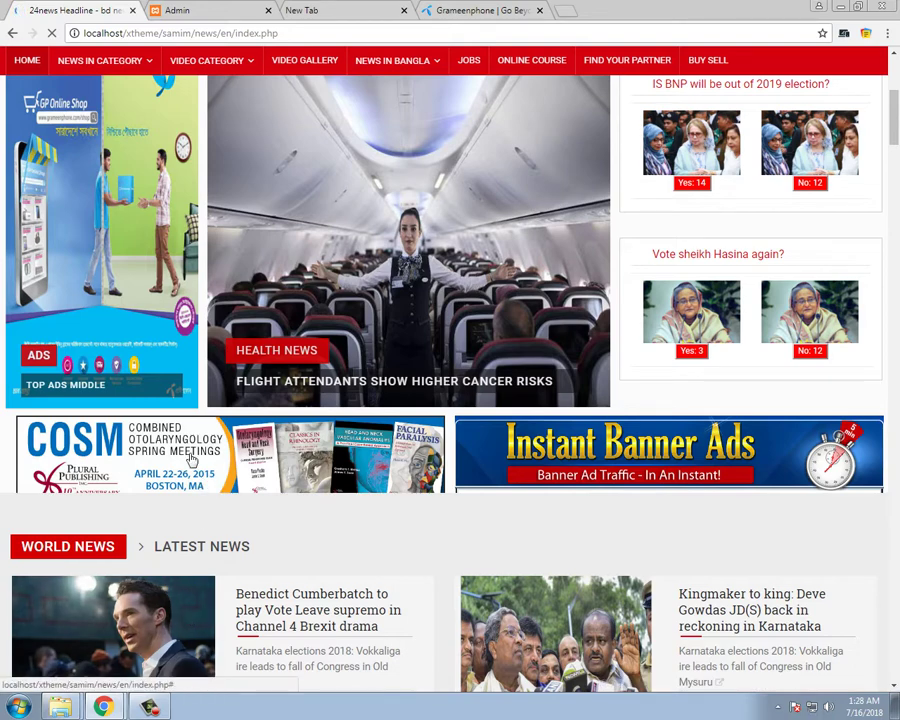
left_click(697, 460)
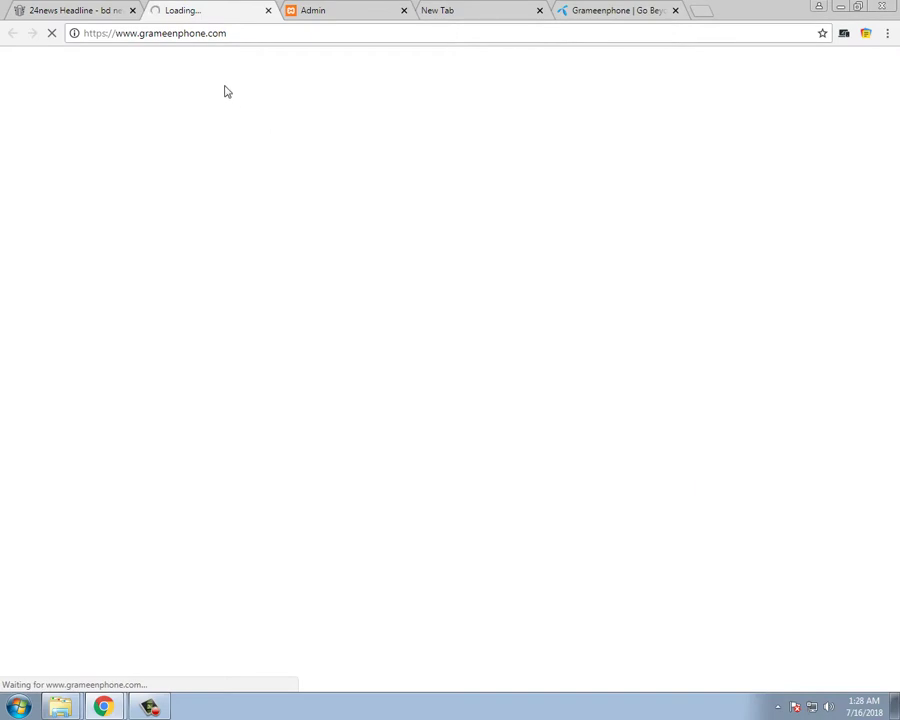
left_click(268, 11)
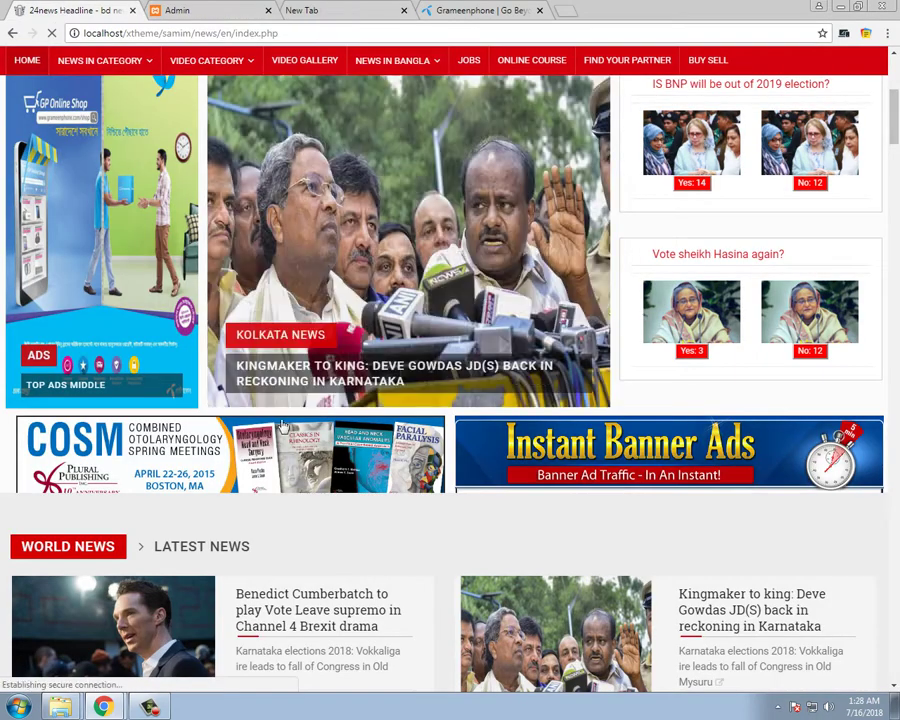
left_click(268, 464)
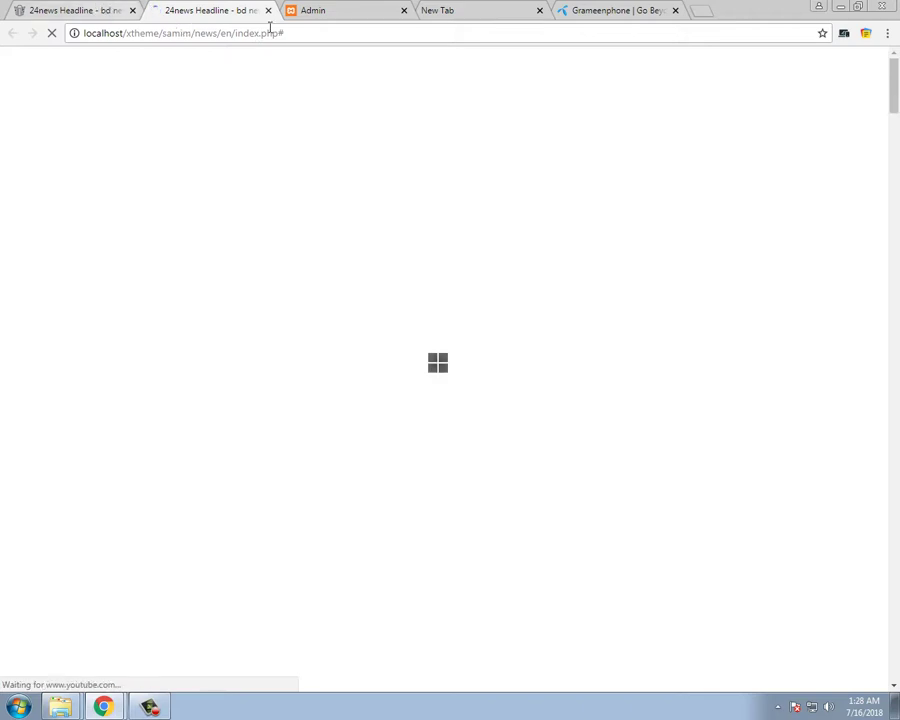
left_click(279, 32)
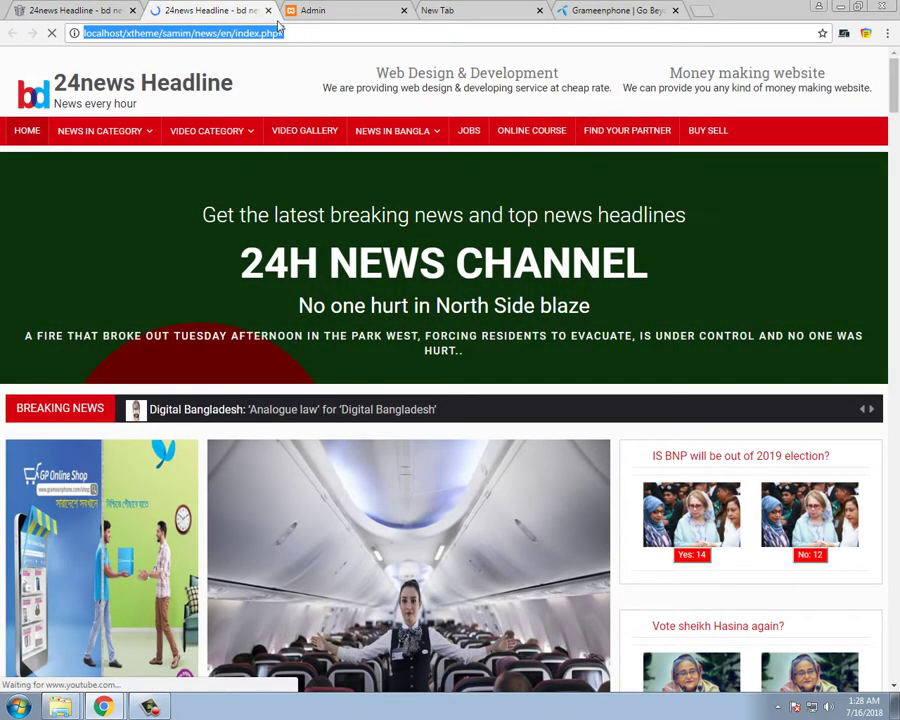
left_click(268, 10)
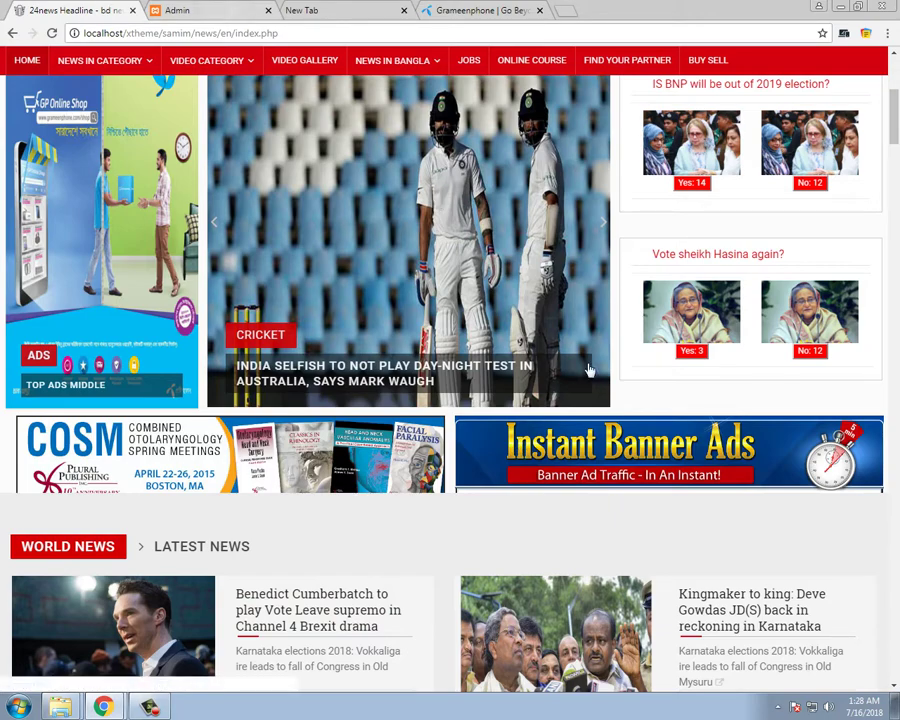
Open the Instant Banner Ads link once more from the public home page and close the page it opens
left_click(619, 446)
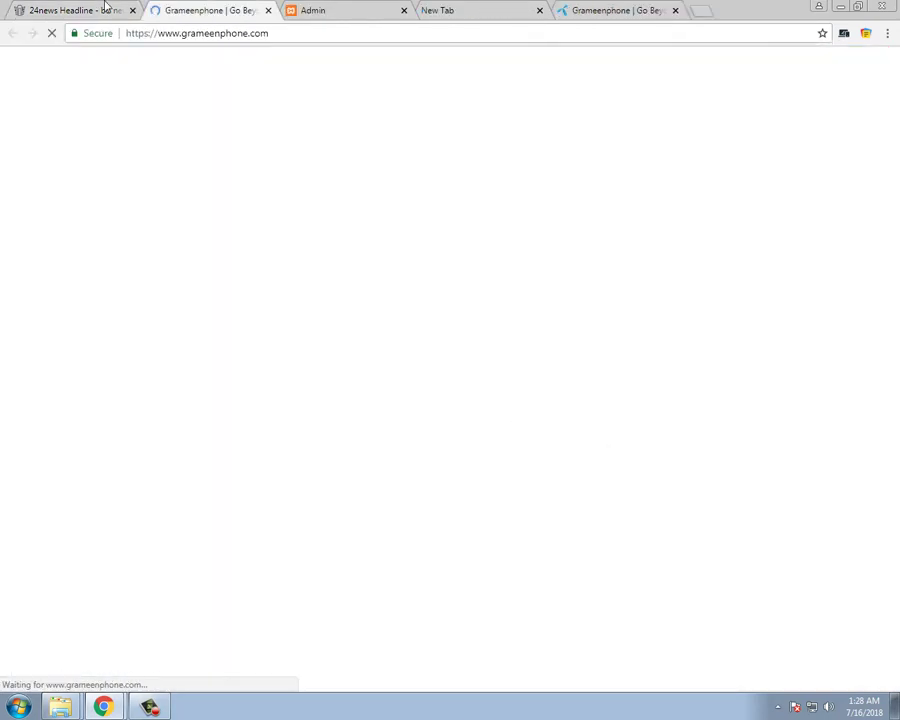
left_click(70, 8)
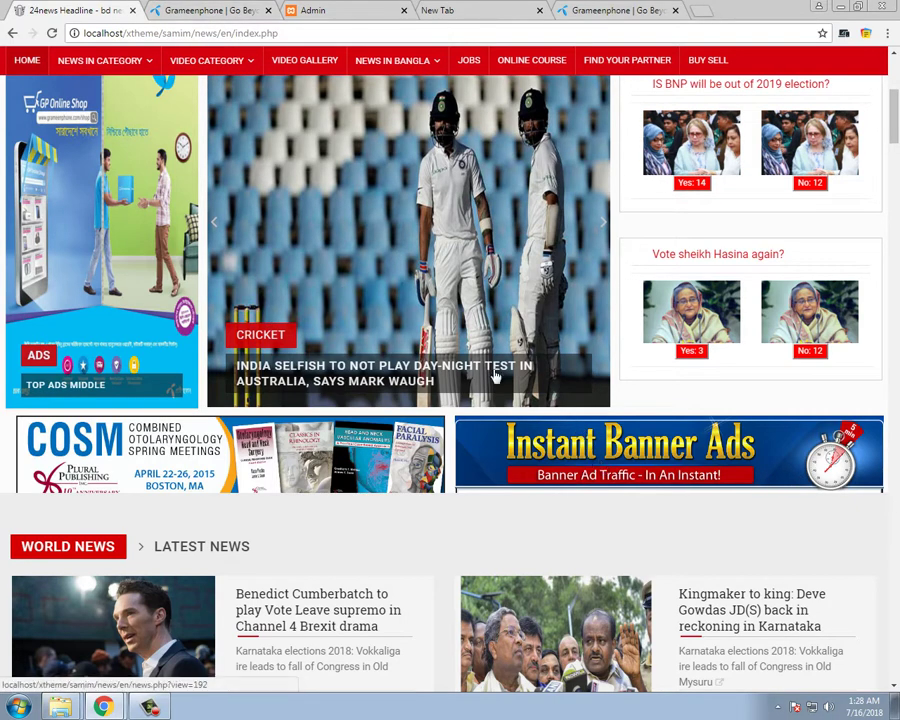
left_click(266, 16)
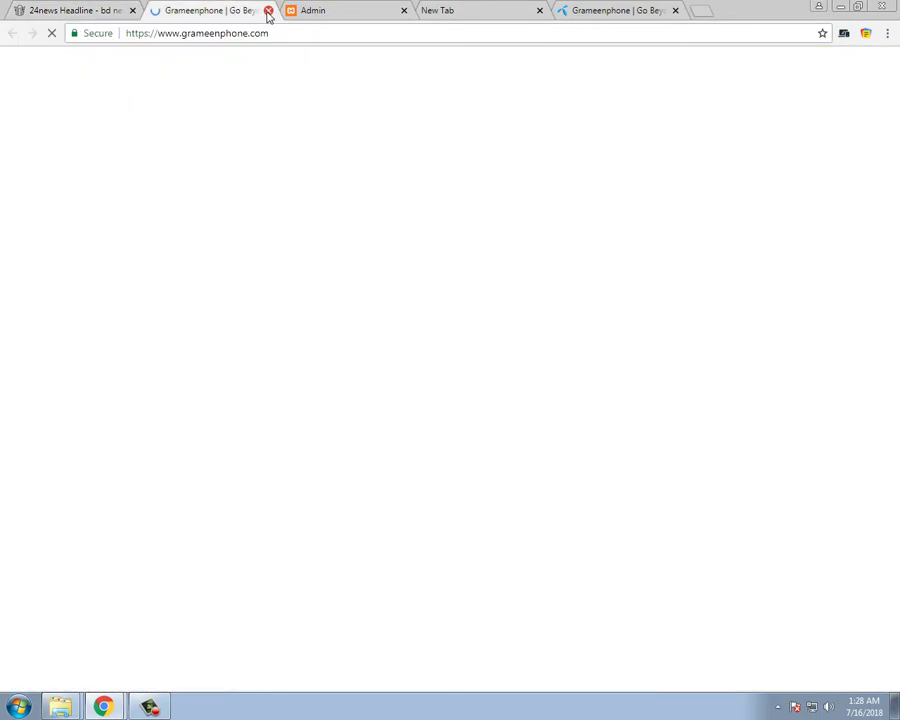
key("ctrl+w")
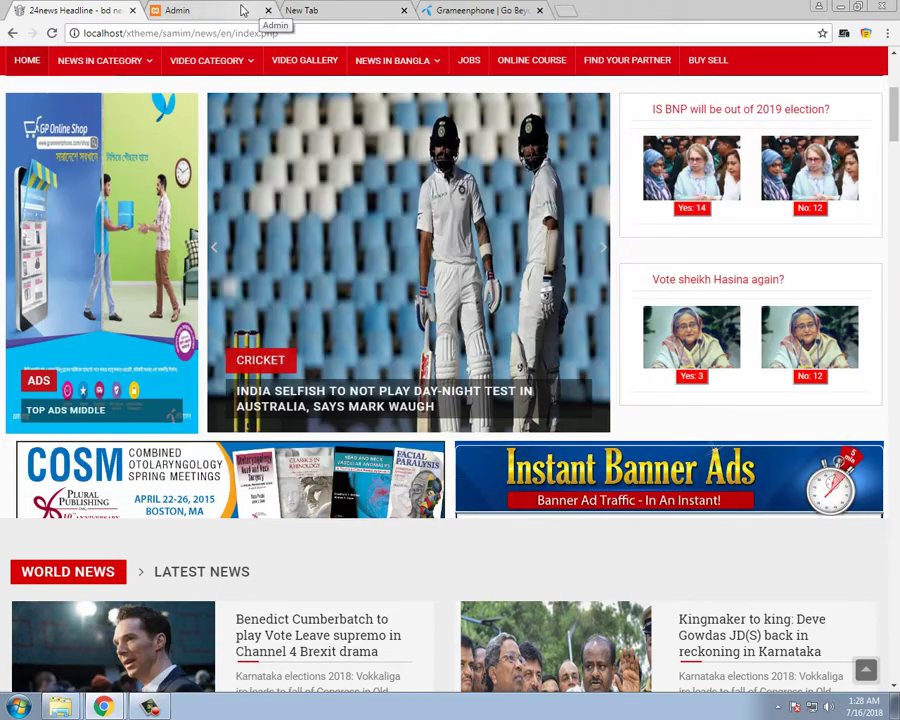
Review the Ad Show PAge positions in the admin form and examine the ad space below National News on the public page
left_click(240, 10)
left_click(588, 93)
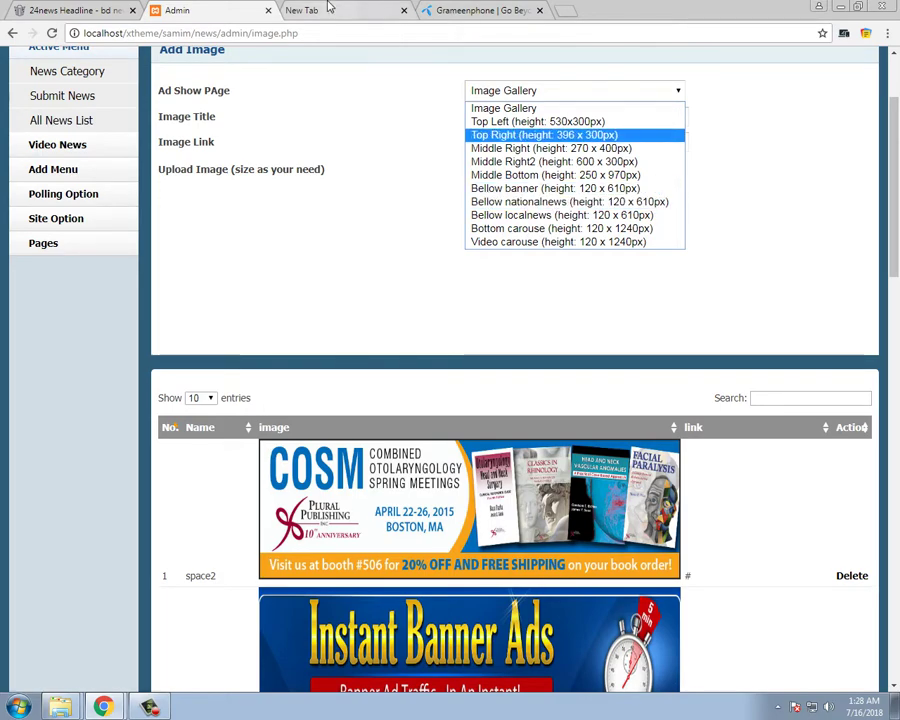
left_click(41, 8)
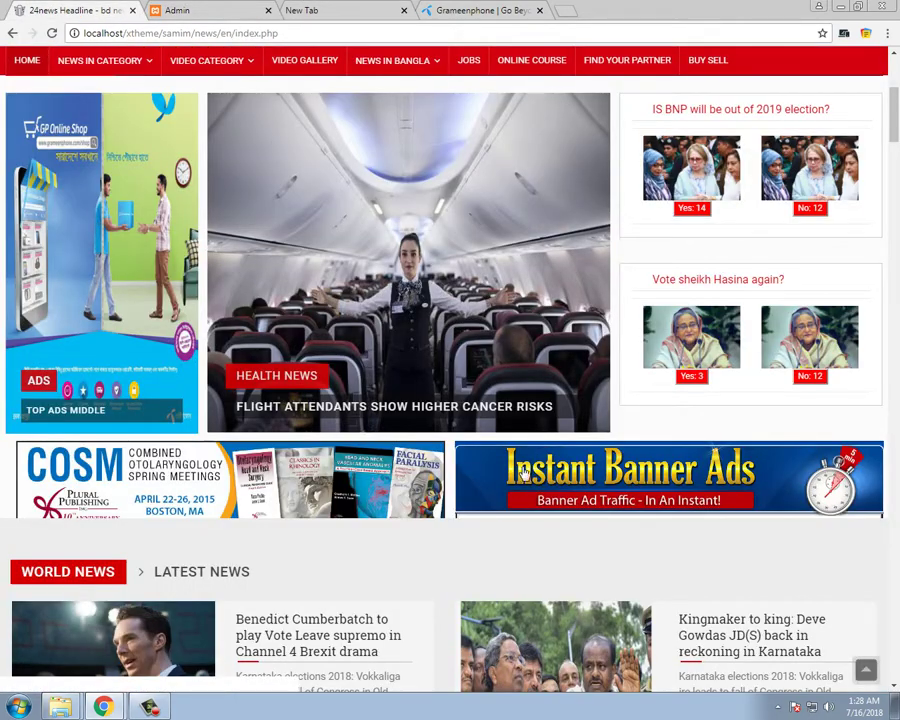
scroll(500, 503, "down", 8)
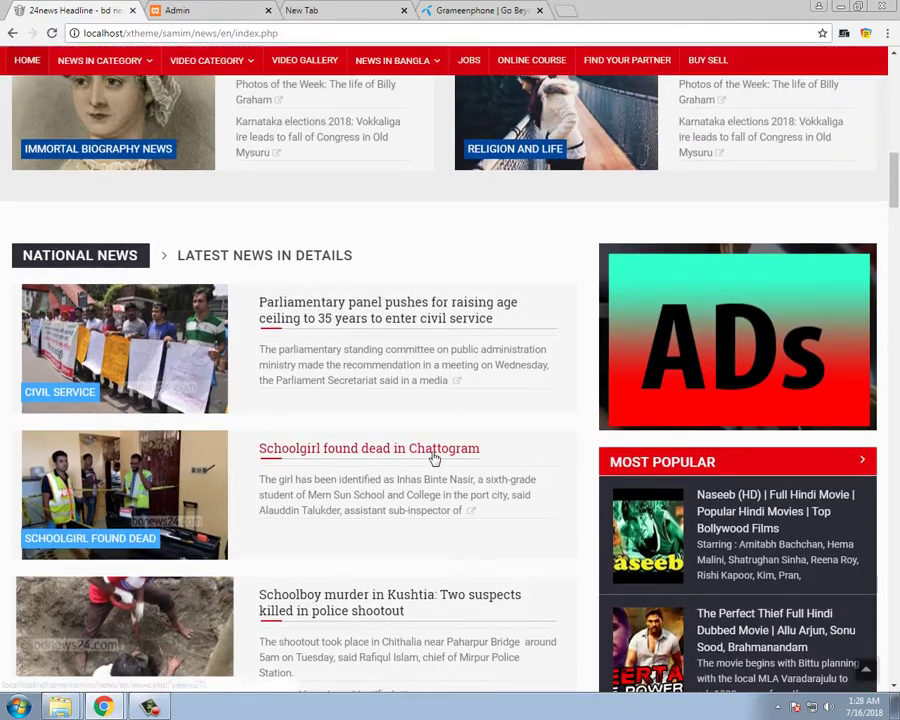
scroll(432, 458, "down", 4)
scroll(328, 478, "down", 4)
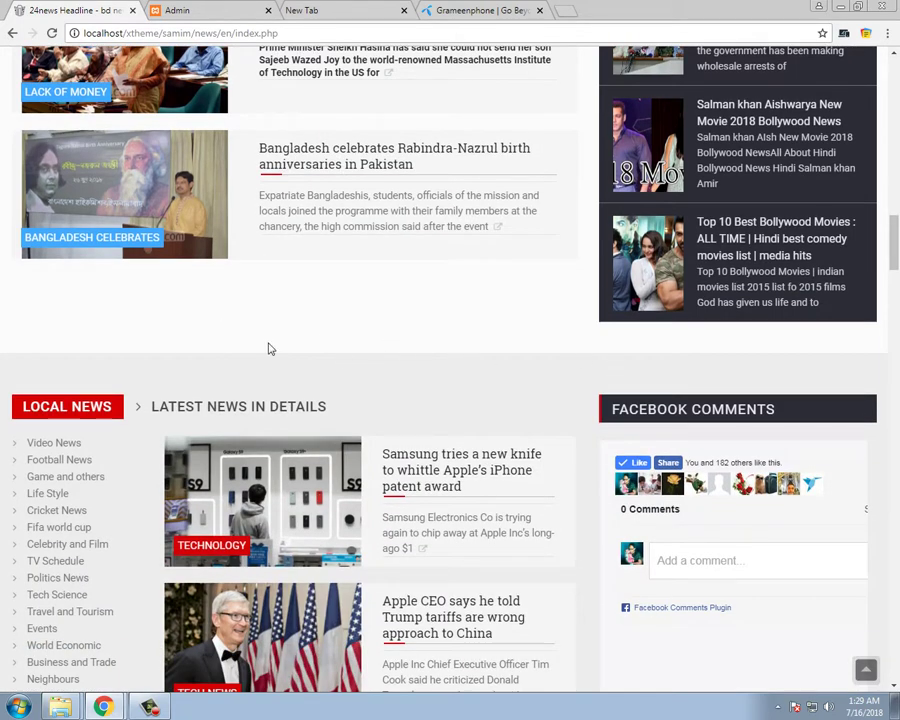
Set Ad Show PAge to Bellow localnews (height: 120 x 610px) and check the space below Local News on the public page
key("ctrl+Tab")
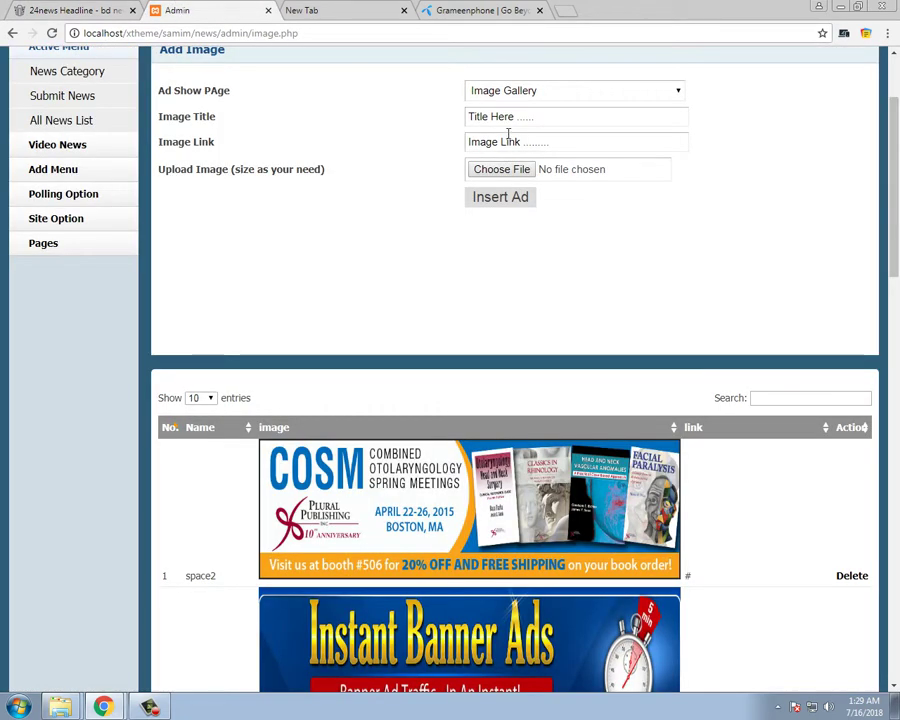
left_click(530, 90)
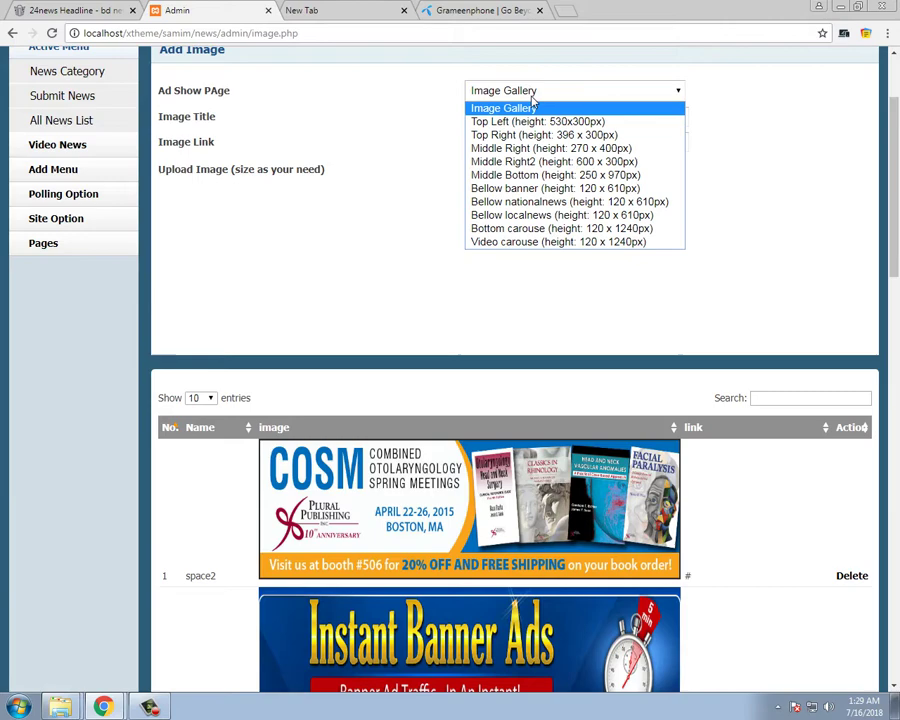
left_click(535, 216)
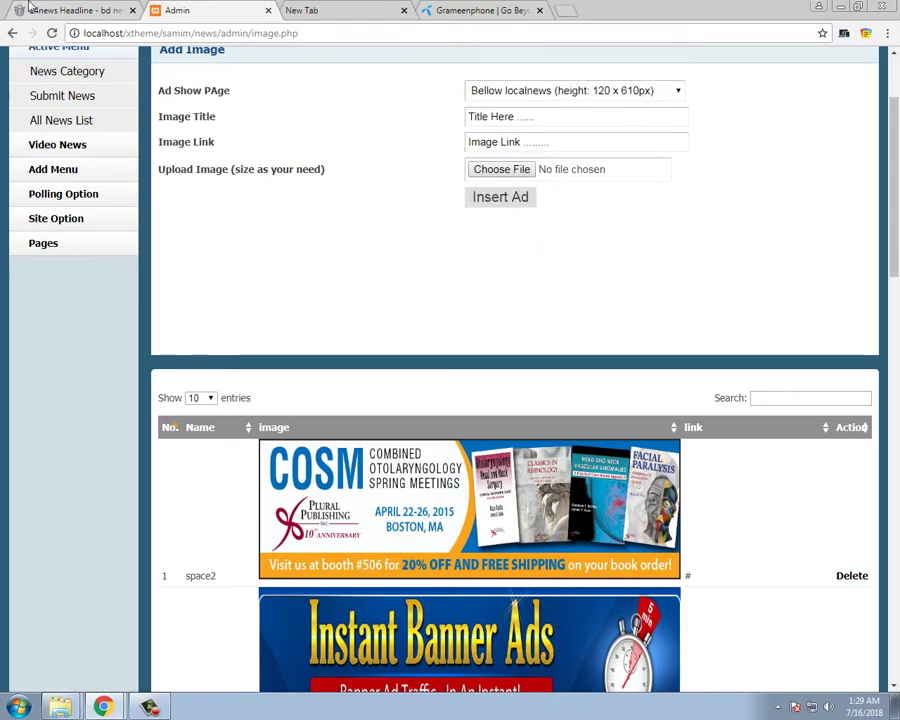
key("ctrl+shift+Tab")
left_click_drag(896, 245, 896, 292)
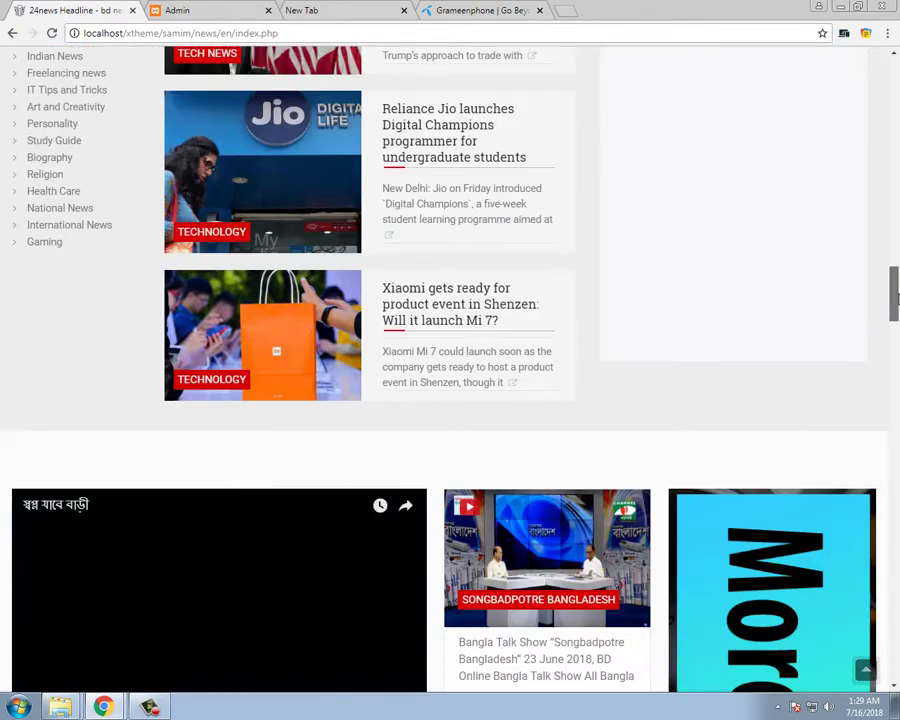
scroll(98, 135, "up", 3)
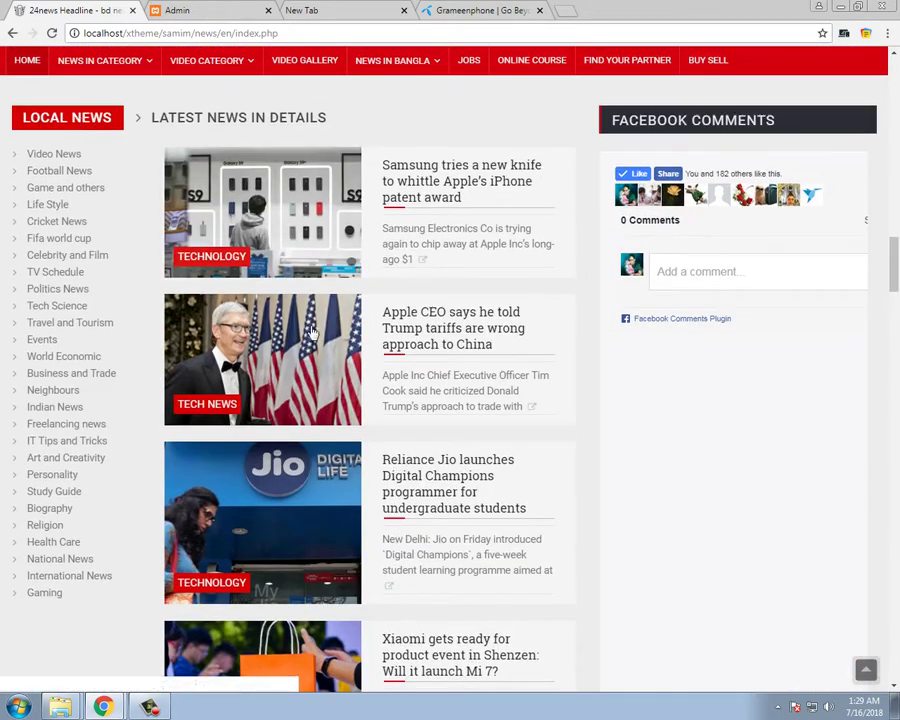
scroll(694, 384, "down", 4)
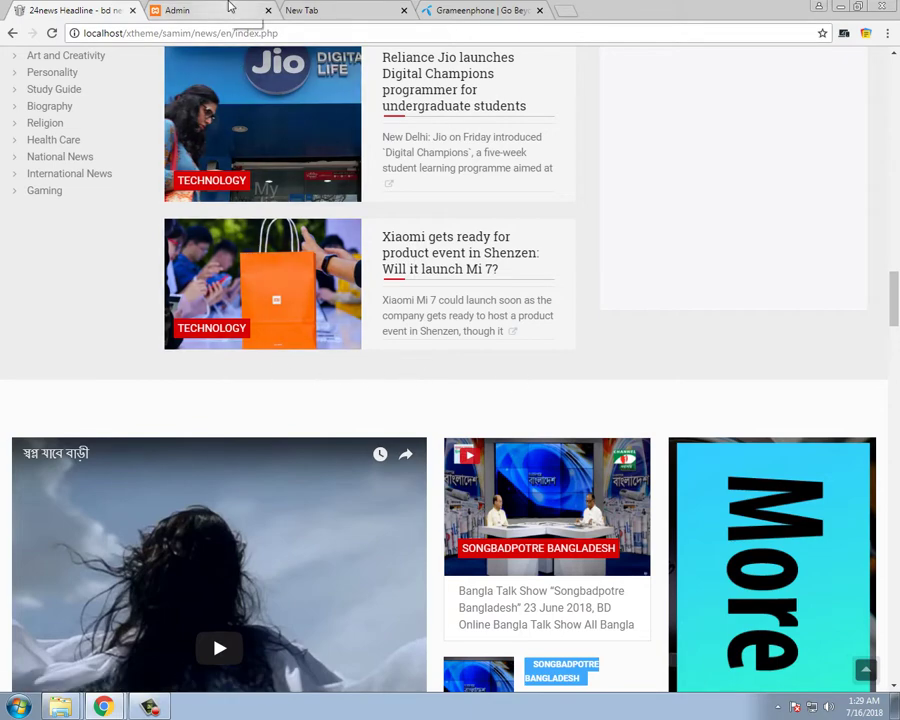
Set Ad Show PAge to Bottom carouse (height: 120 x 1240px) and check the banner area below the public page's bottom news carousel
left_click(230, 8)
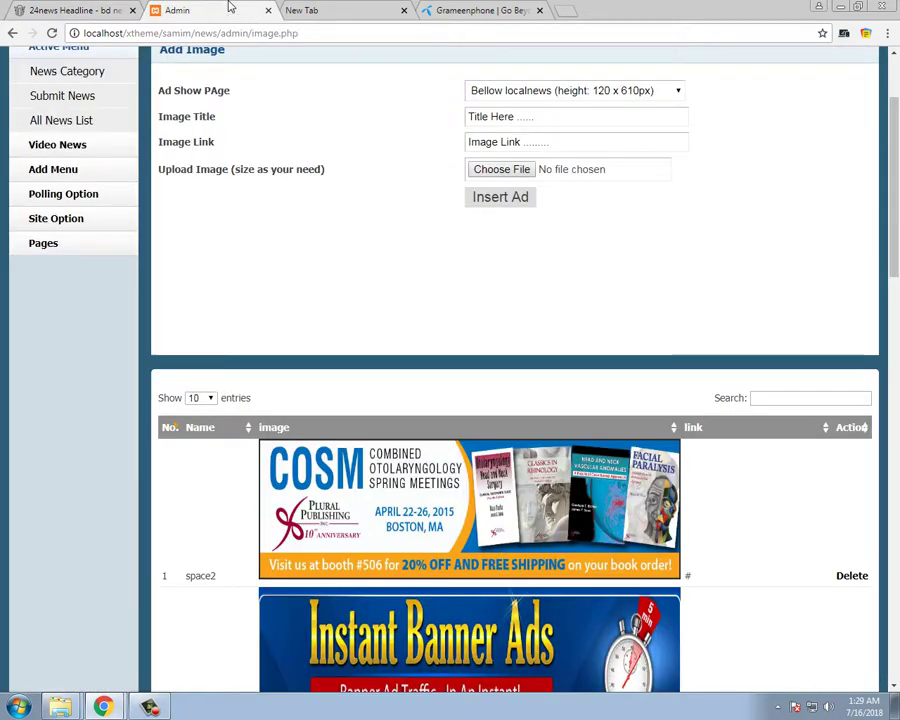
left_click(617, 95)
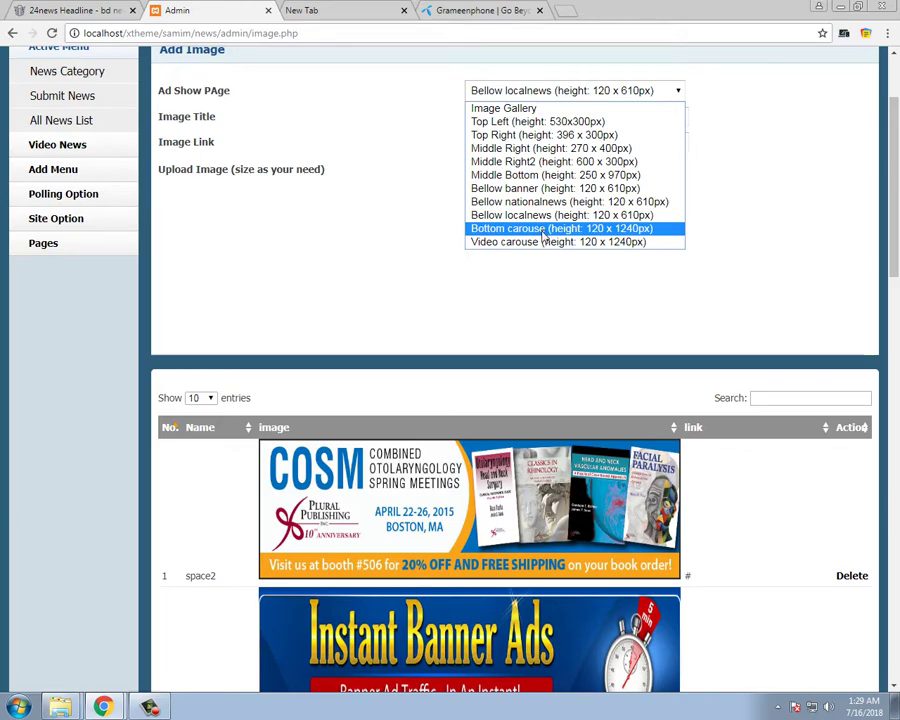
left_click(574, 240)
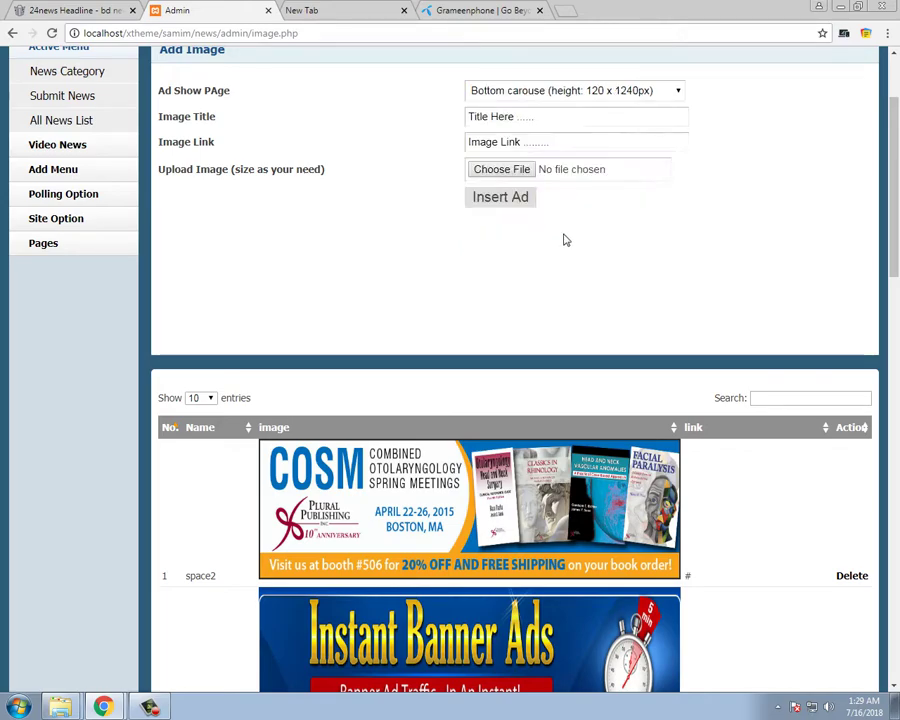
key("ctrl+shift+Tab")
left_click_drag(898, 245, 897, 640)
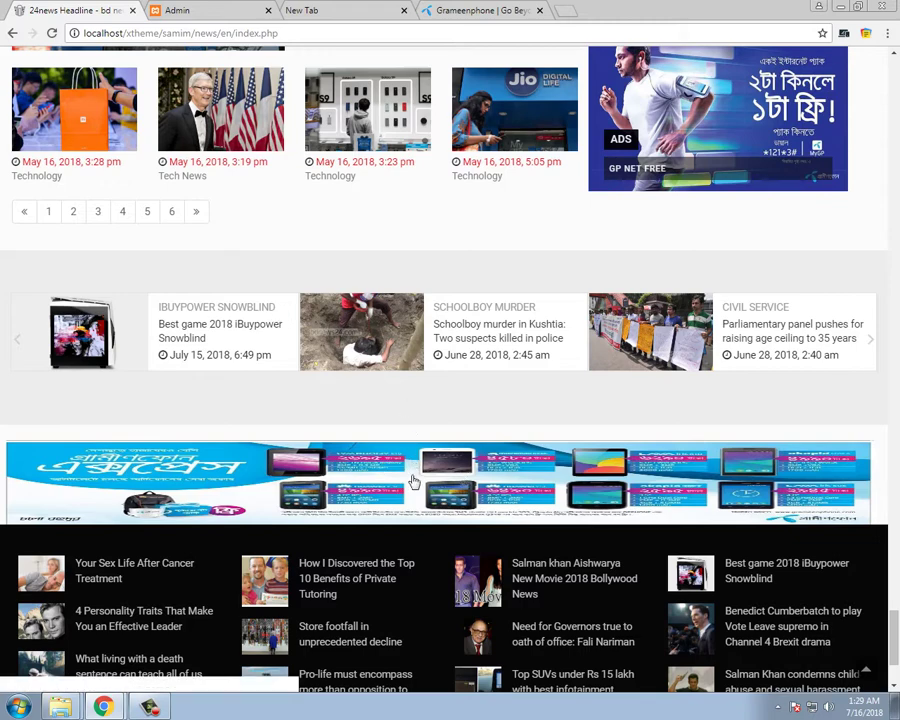
Compare the form's list of ad positions with the wide banner above the public page's footer
left_click(172, 9)
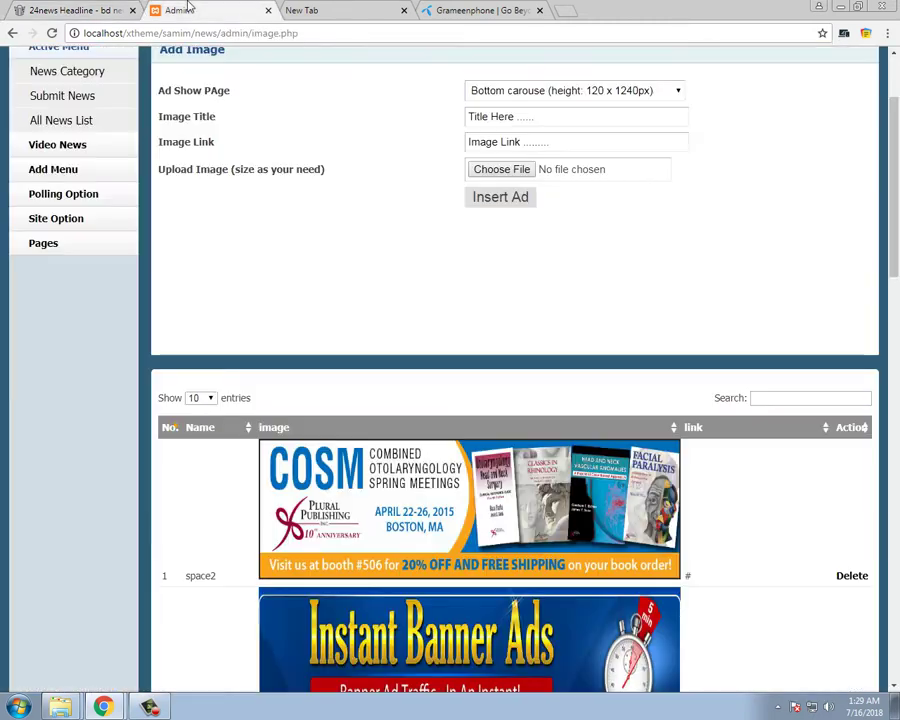
left_click(316, 9)
left_click(200, 8)
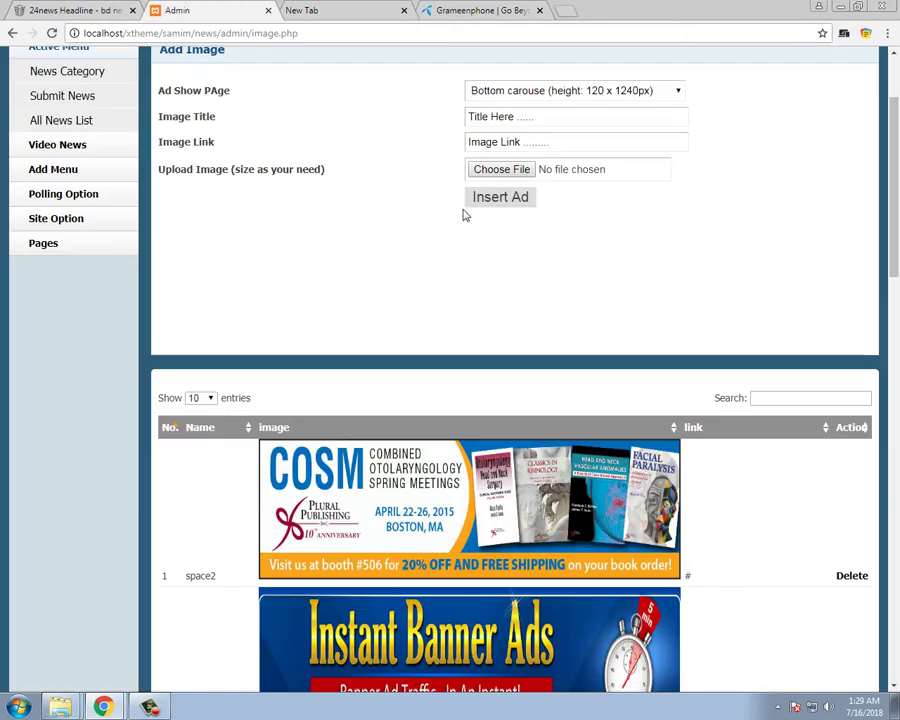
left_click(613, 92)
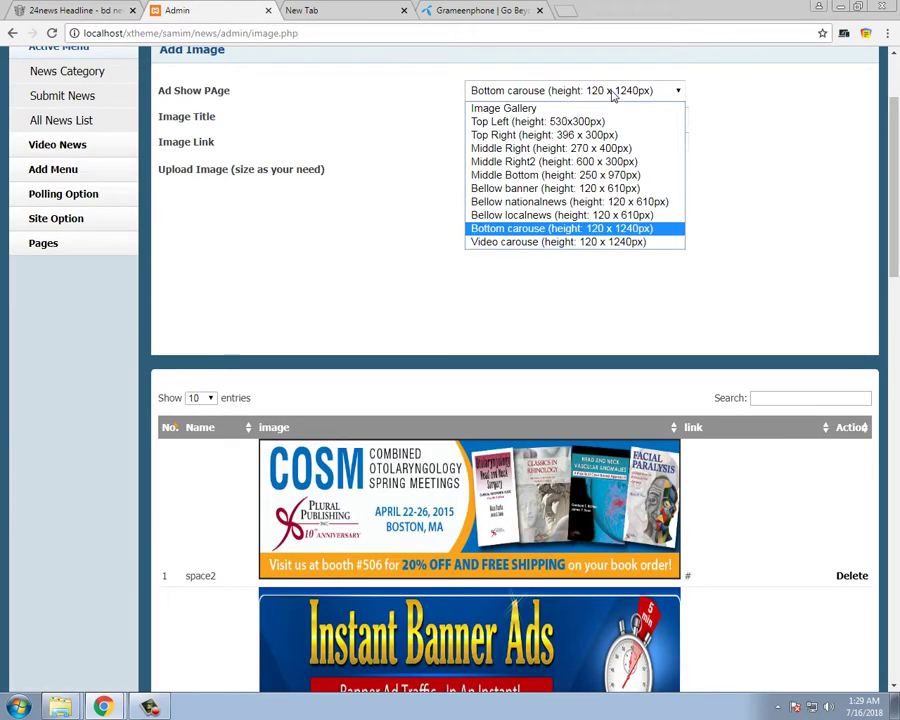
left_click(70, 9)
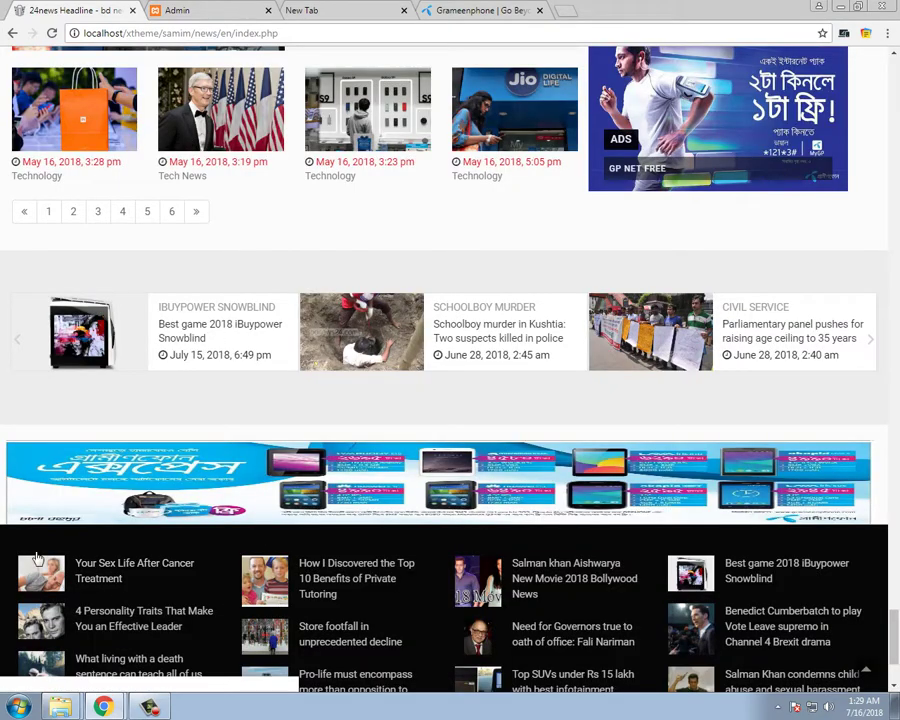
Set Ad Show PAge to Video carouse (height: 120 x 1240px) in the admin's Add Image form
left_click(195, 8)
left_click(614, 96)
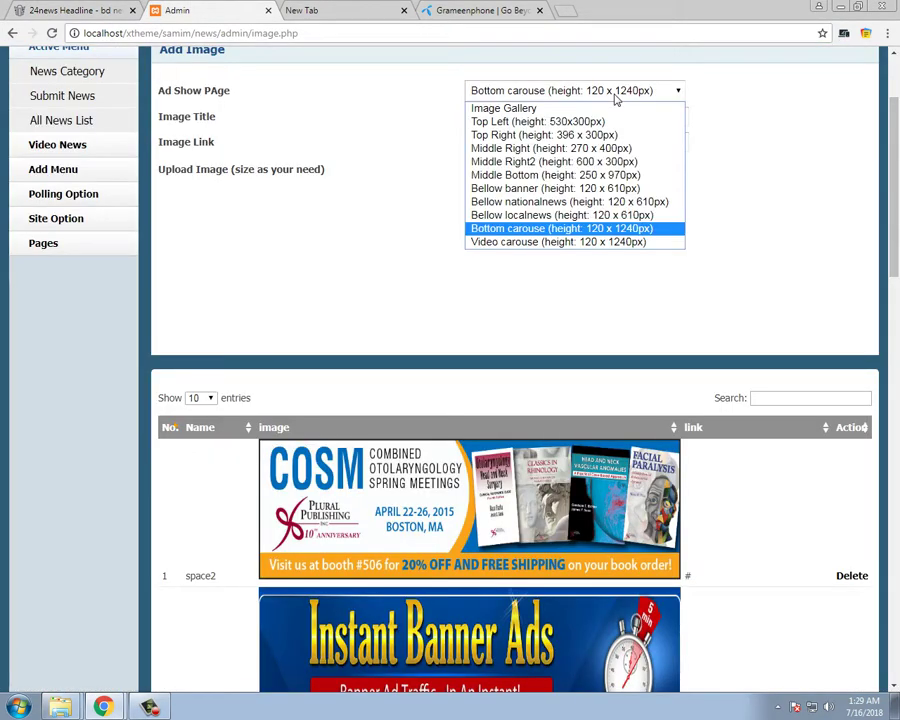
left_click(549, 242)
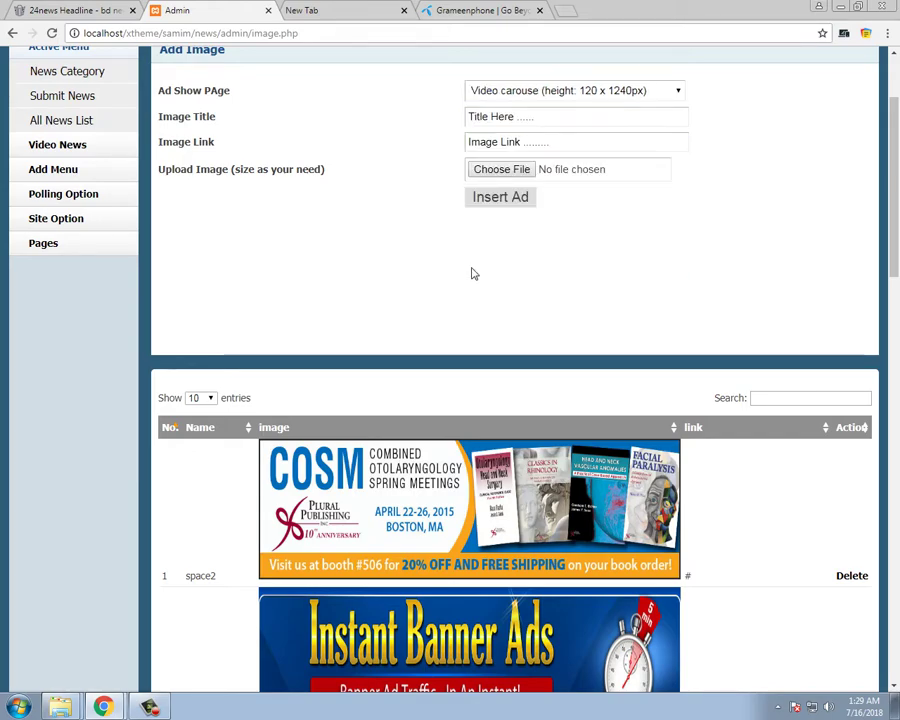
Open a video from the public home page and examine the area between its video gallery and the footer
left_click(72, 8)
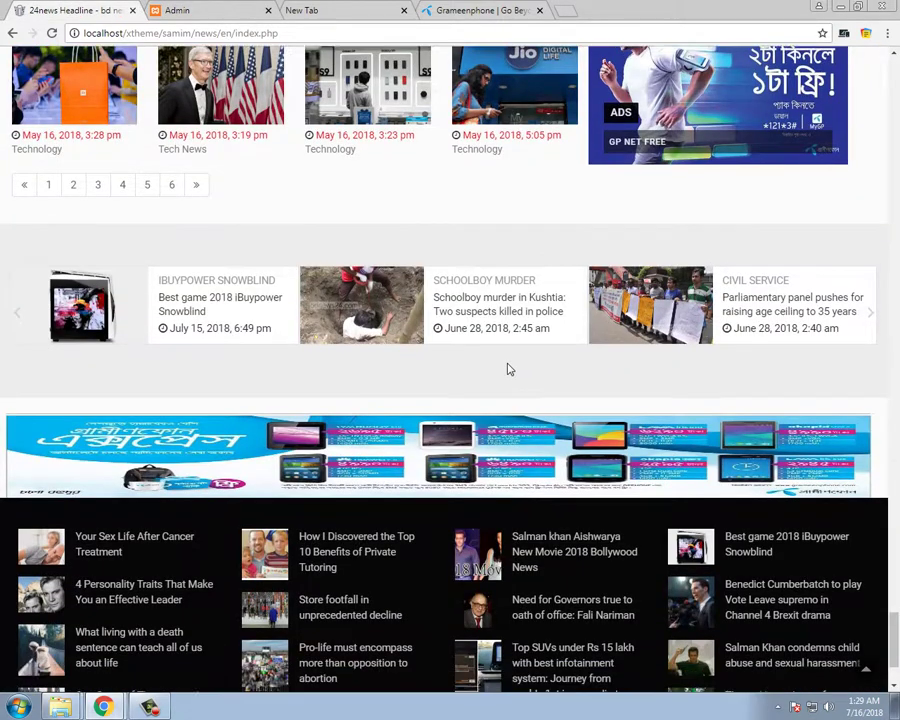
scroll(360, 217, "up", 8)
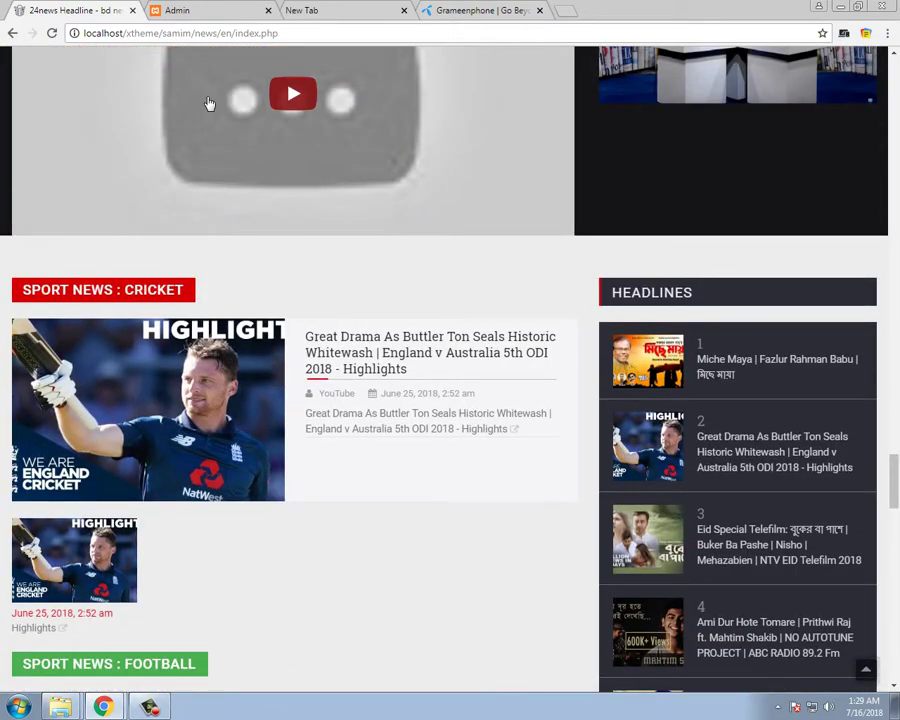
scroll(210, 104, "up", 6)
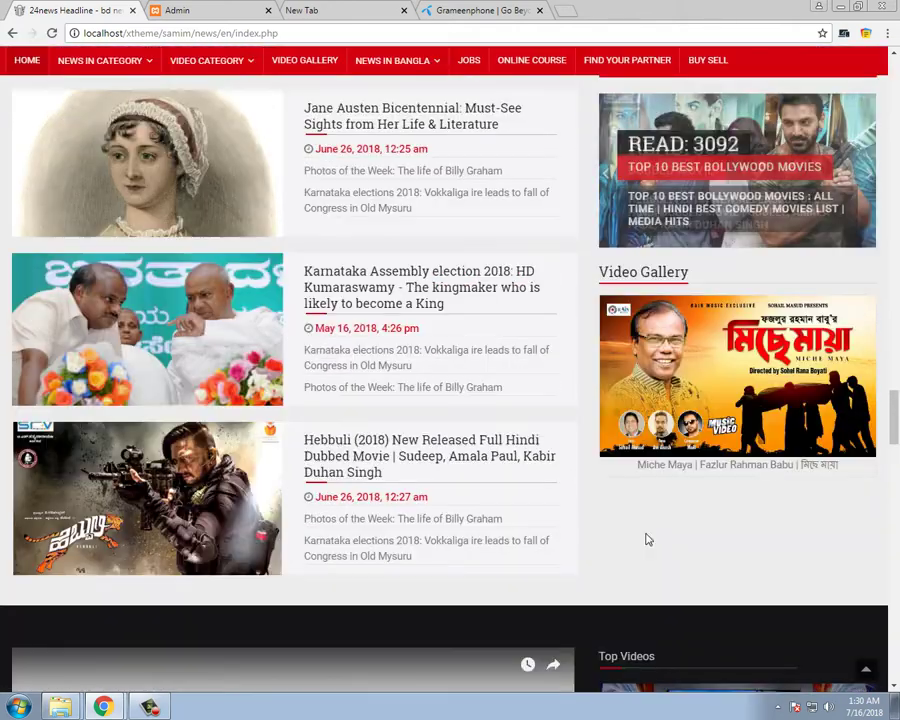
scroll(646, 540, "down", 3)
left_click(624, 565)
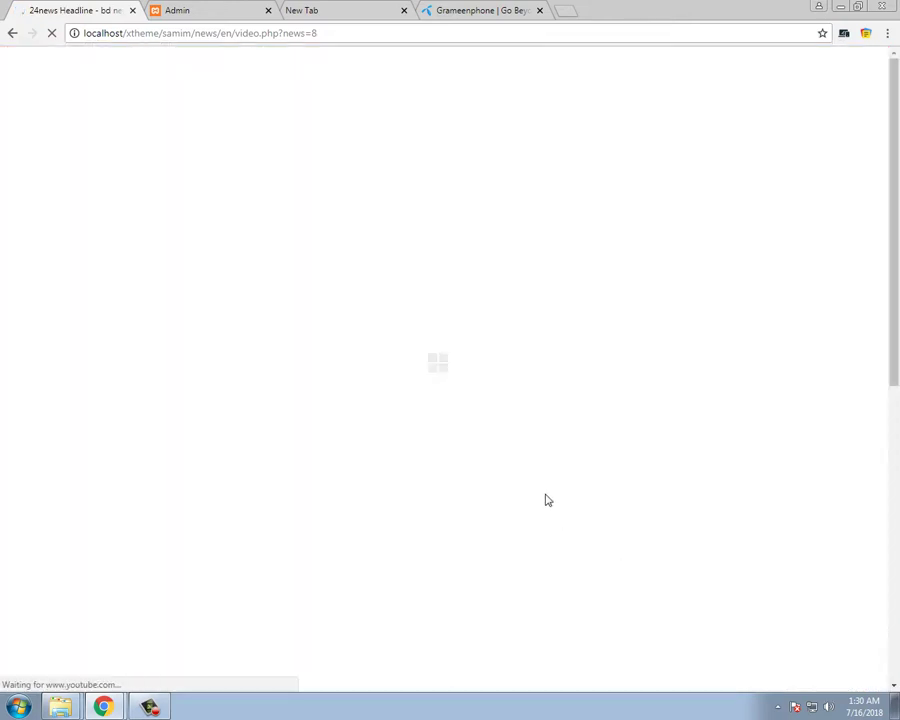
scroll(540, 485, "down", 4)
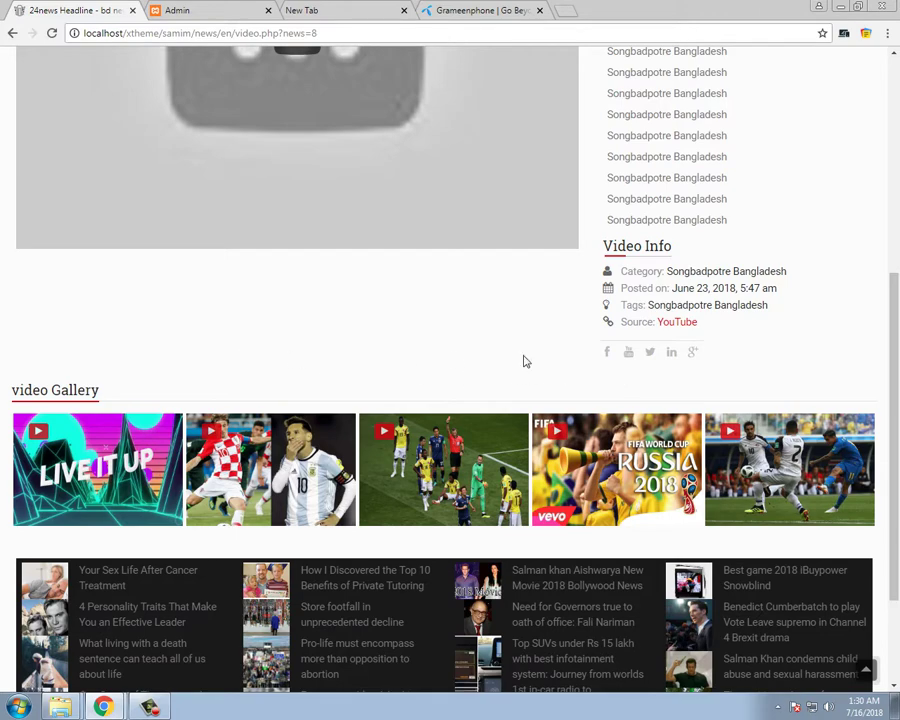
In the admin's Add Image form, select the Video carouse (height: 120 x 1240px) position, with title "ttt" and link "#"
left_click(172, 9)
left_click(580, 104)
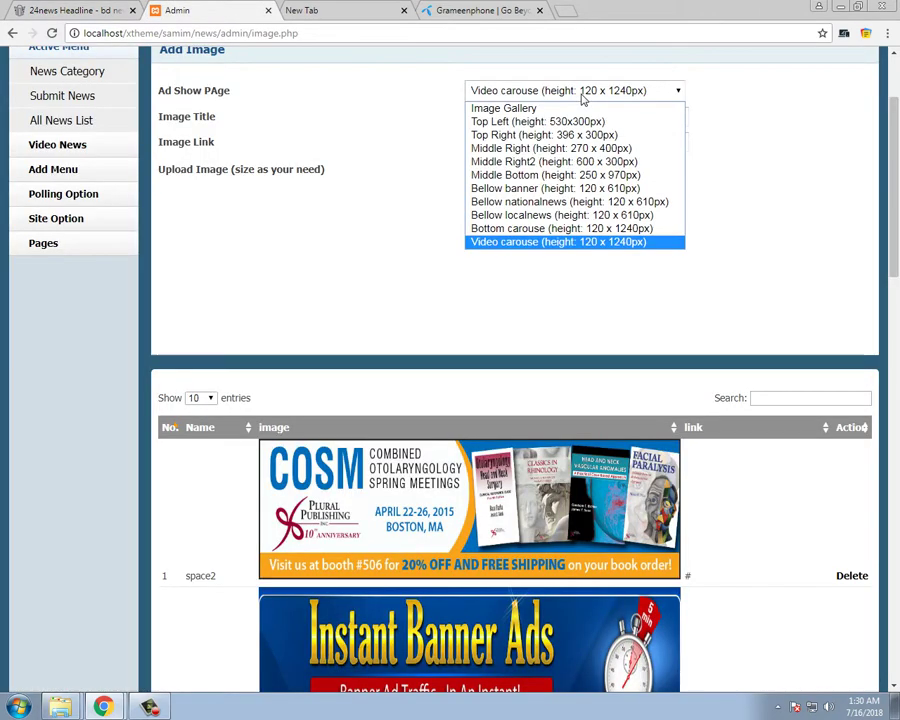
left_click(566, 243)
left_click_drag(537, 117, 460, 120)
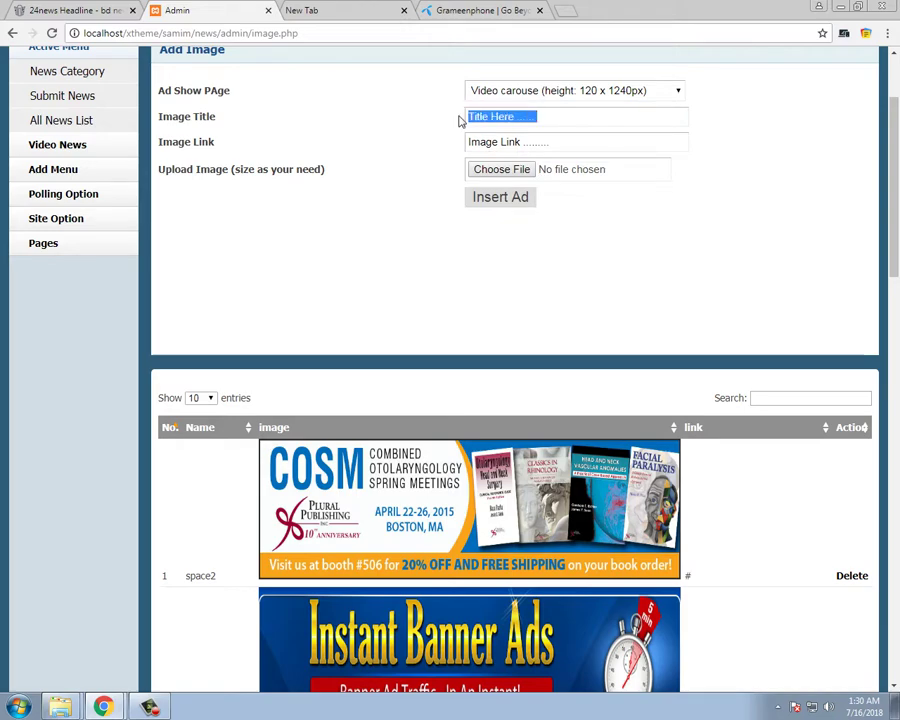
type("ttt")
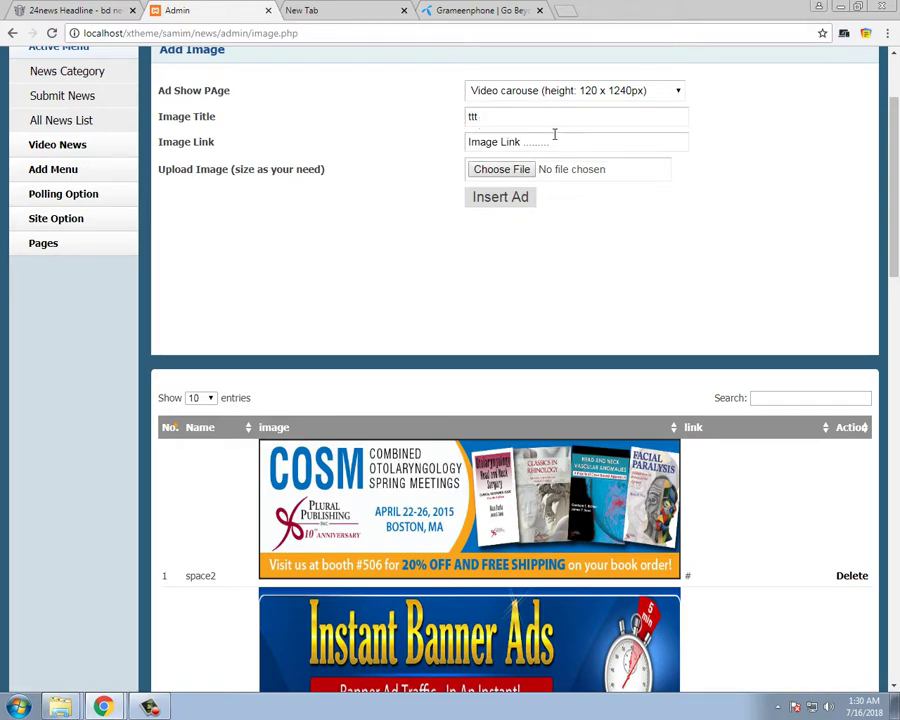
left_click_drag(545, 142, 405, 161)
type("#")
Attach COSM-Meeting-Banner-ad-944x248.jpg as the ad image, insert the ad and check it in the image list
left_click(506, 170)
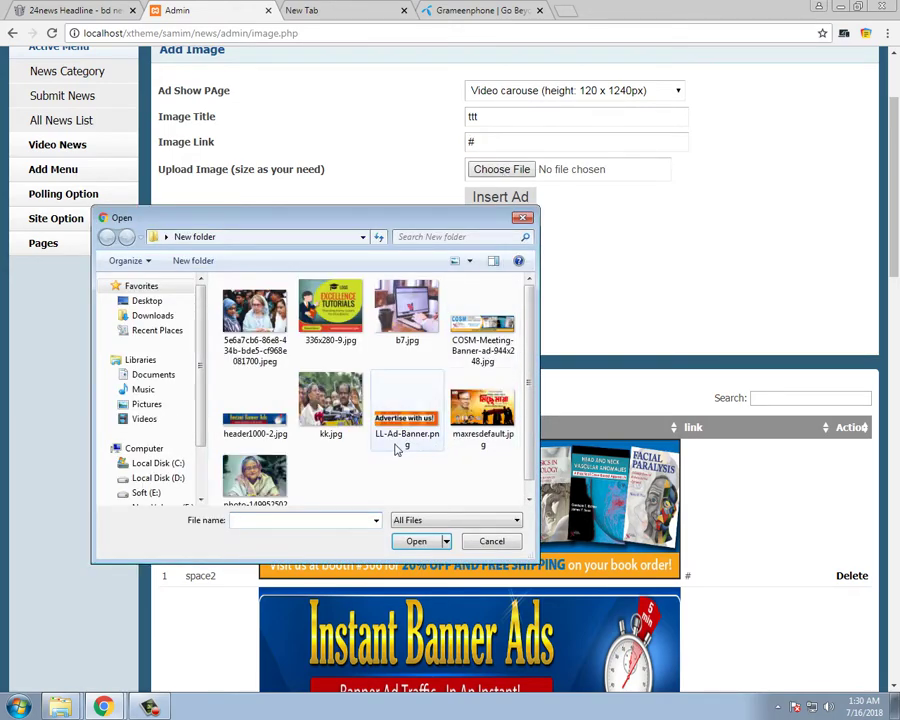
left_click(481, 335)
left_click(428, 543)
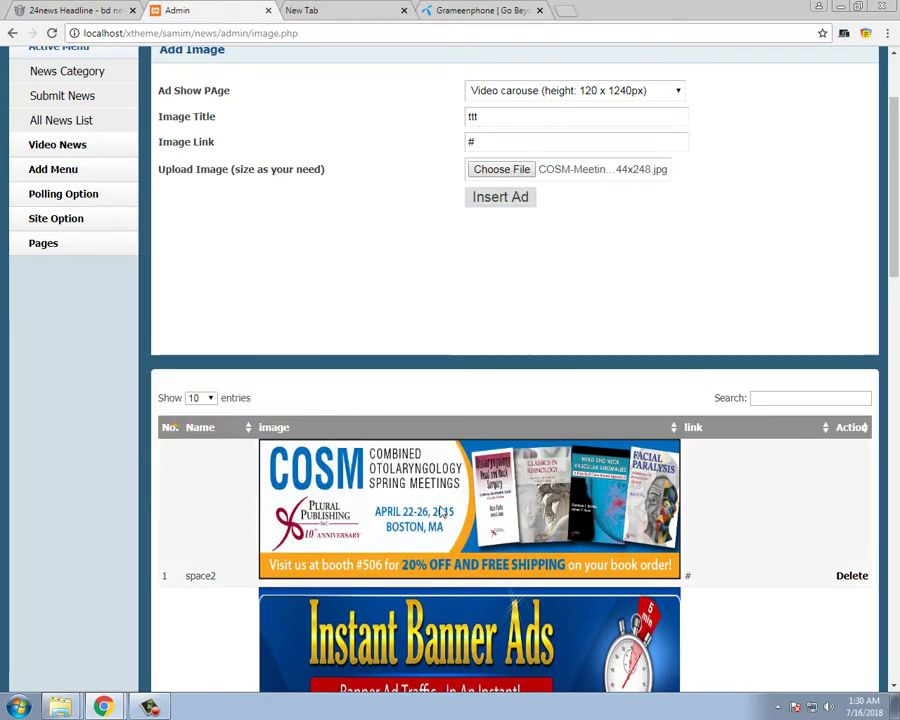
left_click(516, 196)
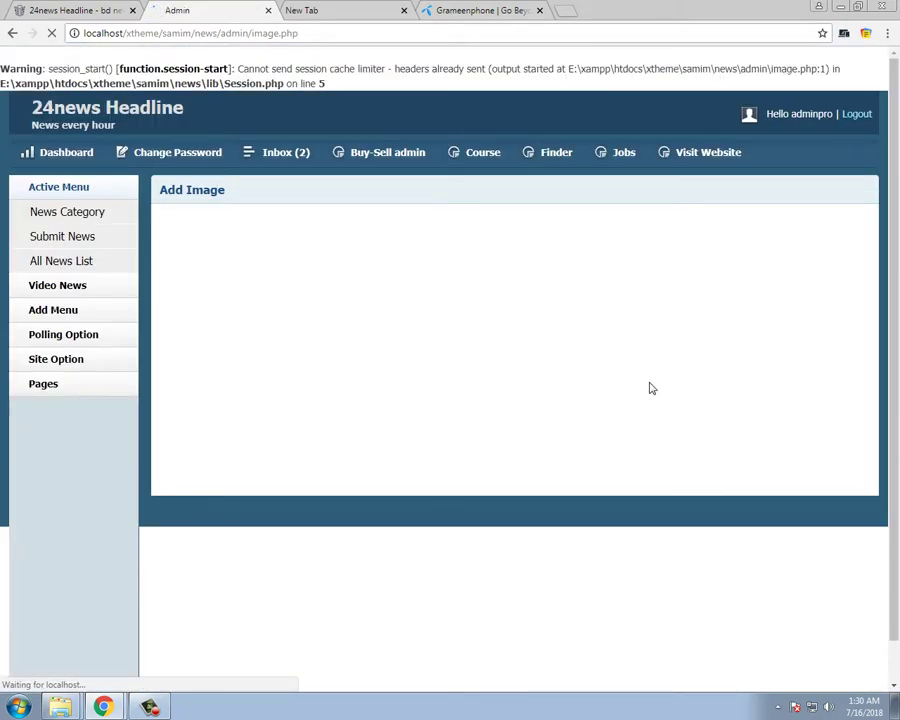
scroll(622, 425, "down", 3)
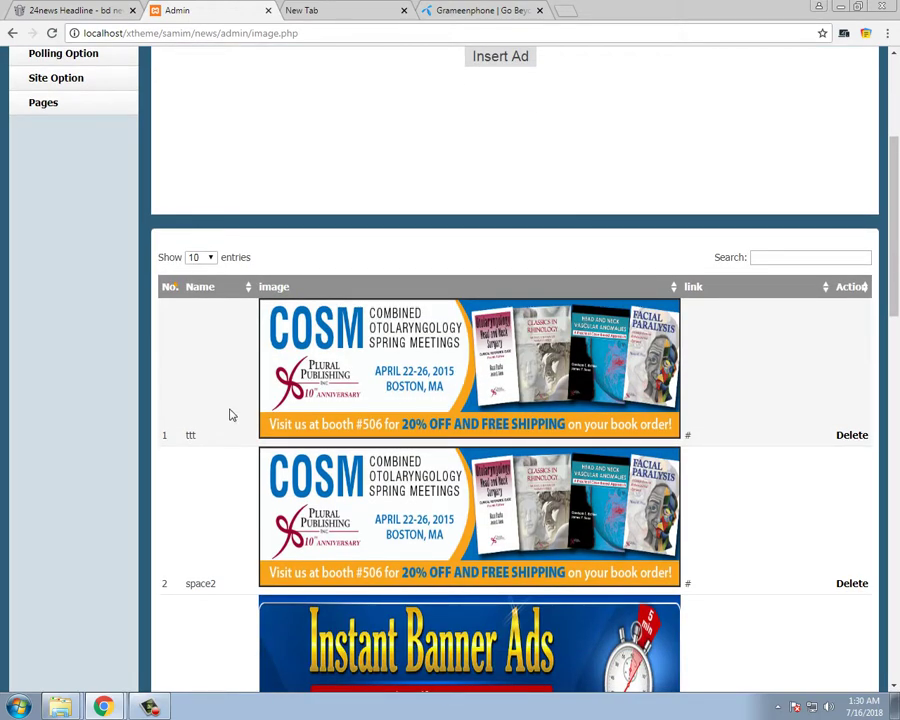
Reload the public video page and compare the banner below its video gallery with the admin's image list
left_click(72, 8)
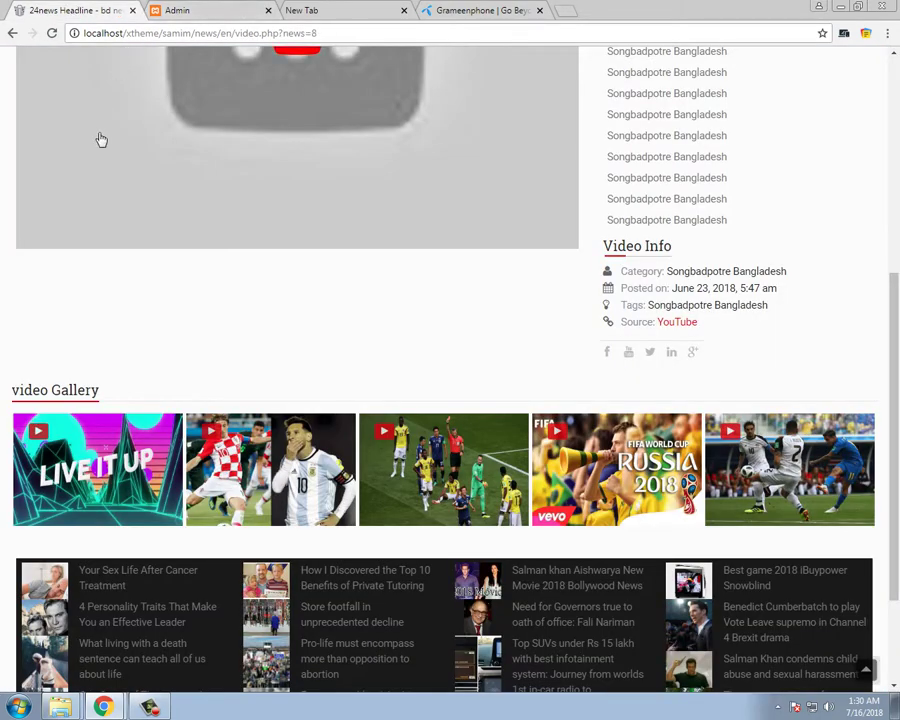
left_click(55, 33)
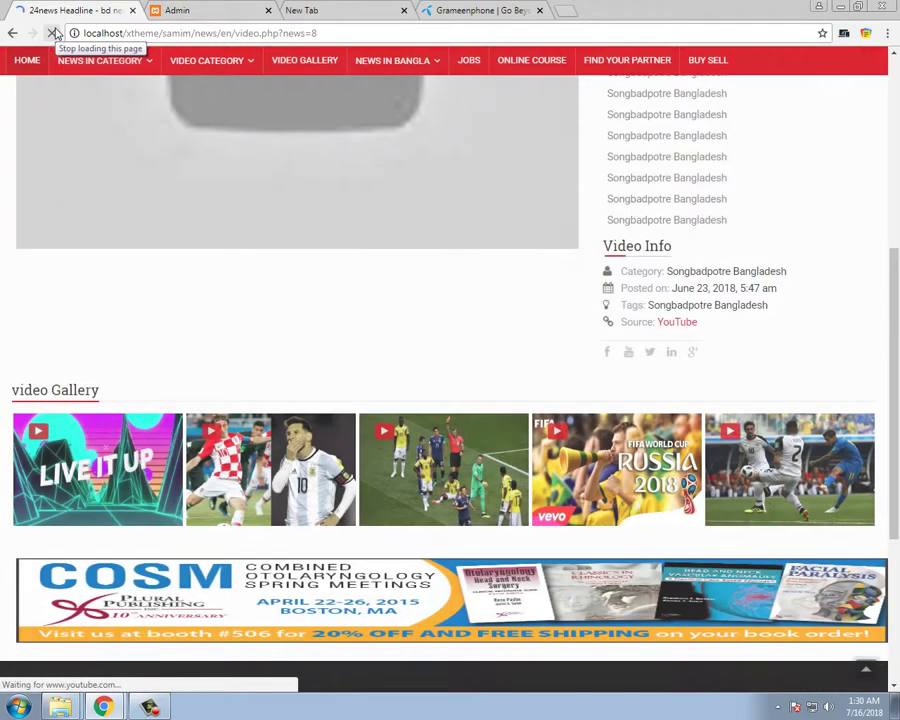
scroll(768, 432, "down", 2)
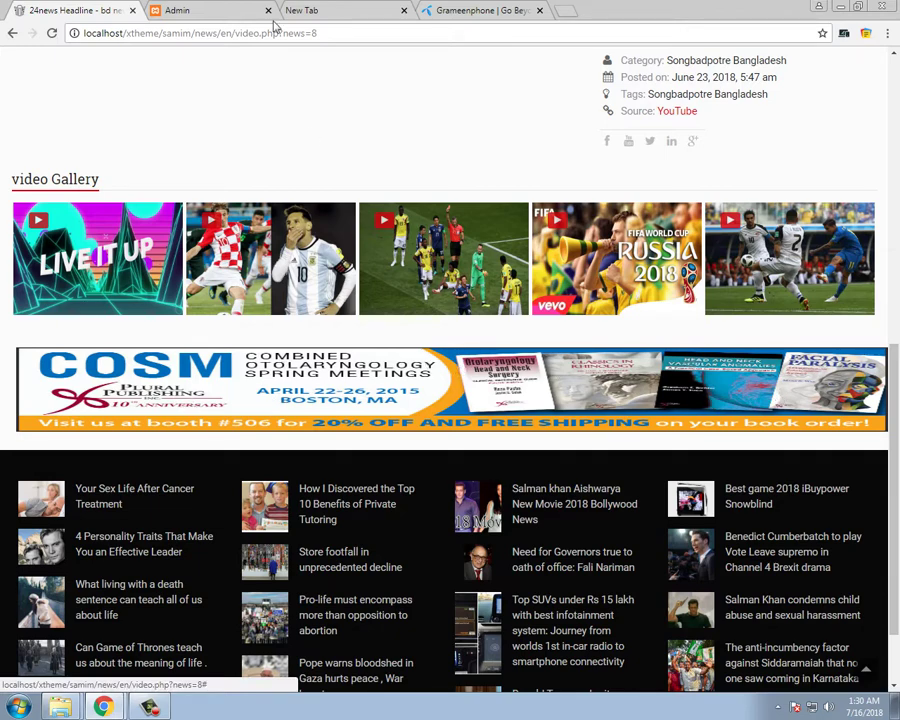
left_click(172, 10)
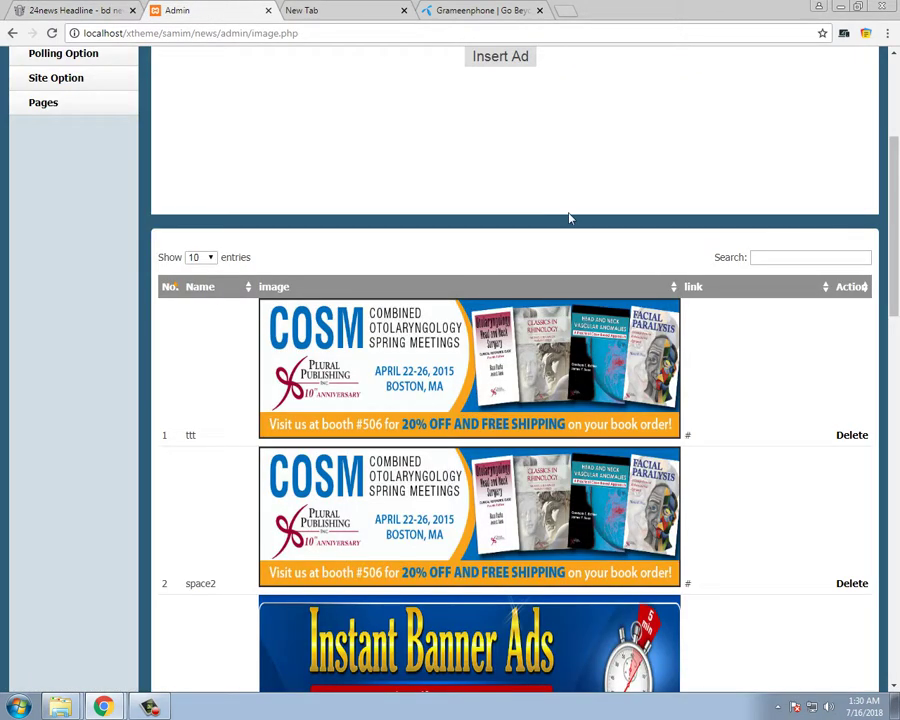
left_click(70, 10)
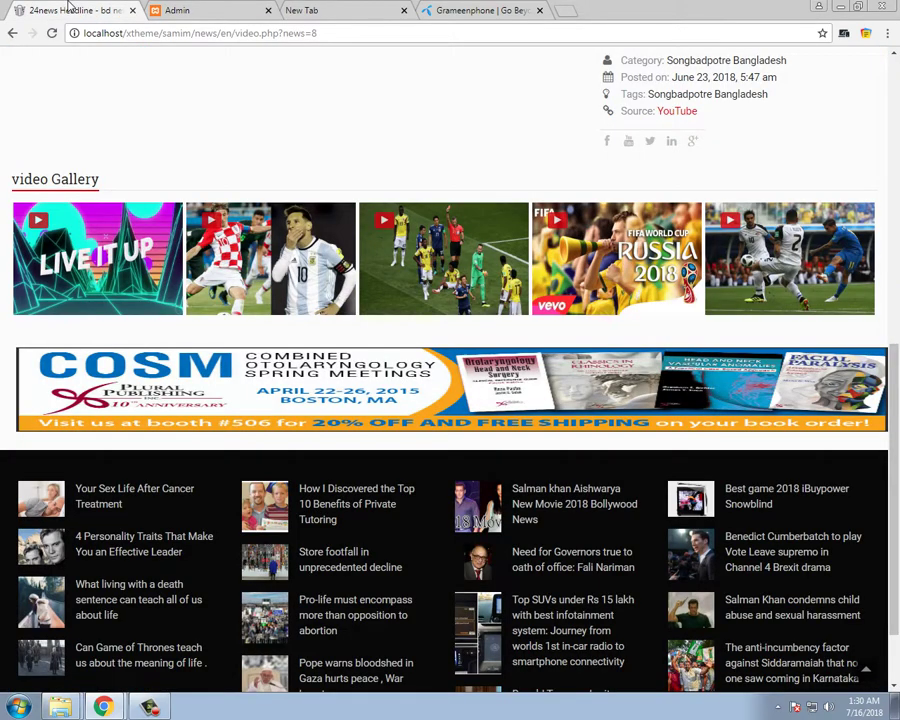
Open the admin's Banner Ad form and view the positions offered for Ad Show Page
left_click(190, 8)
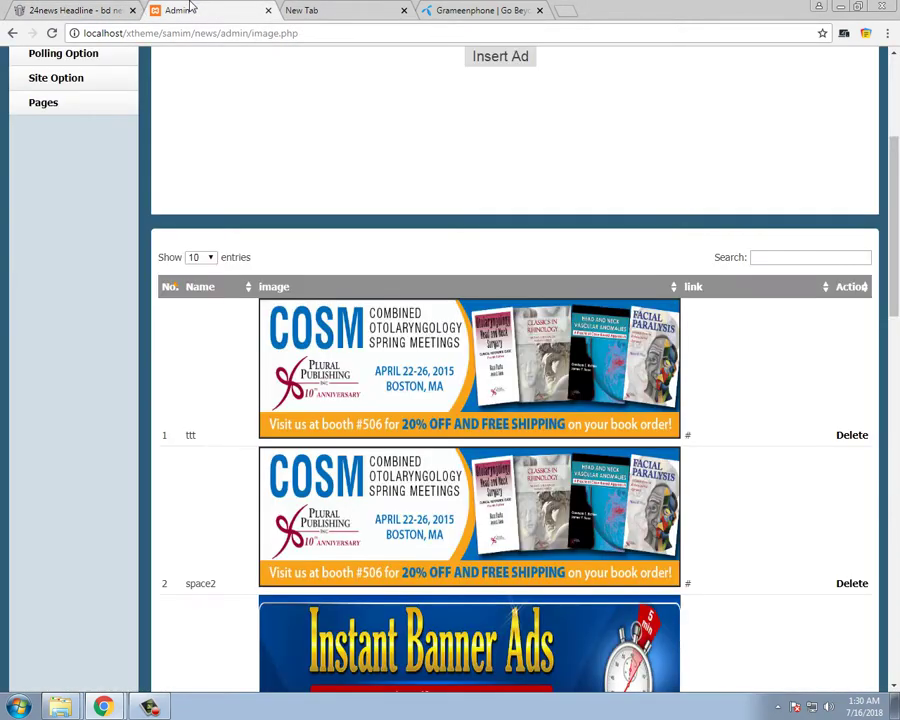
scroll(332, 297, "up", 3)
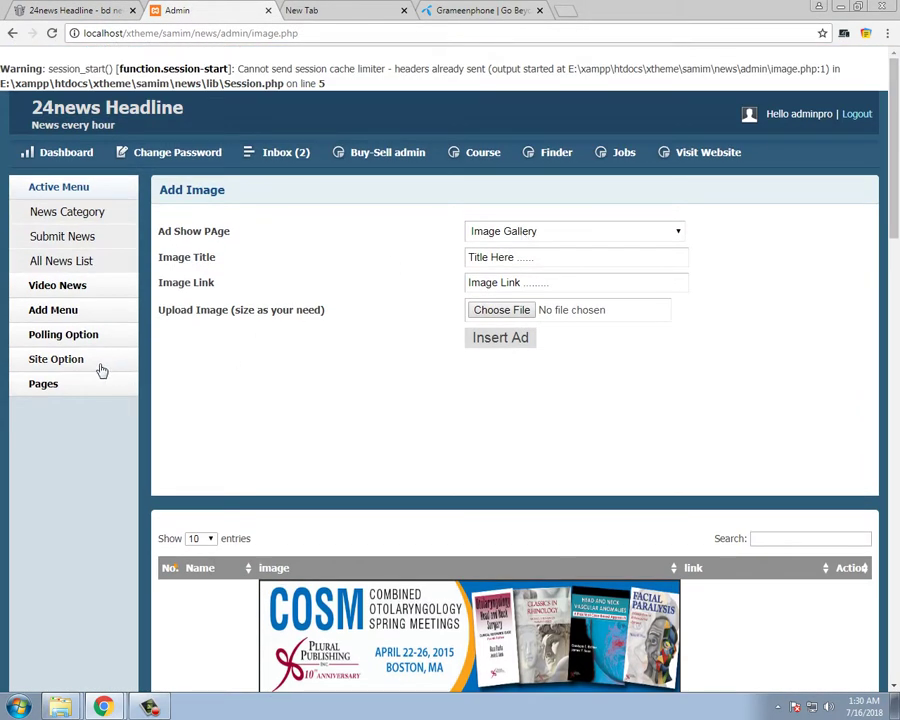
left_click(93, 369)
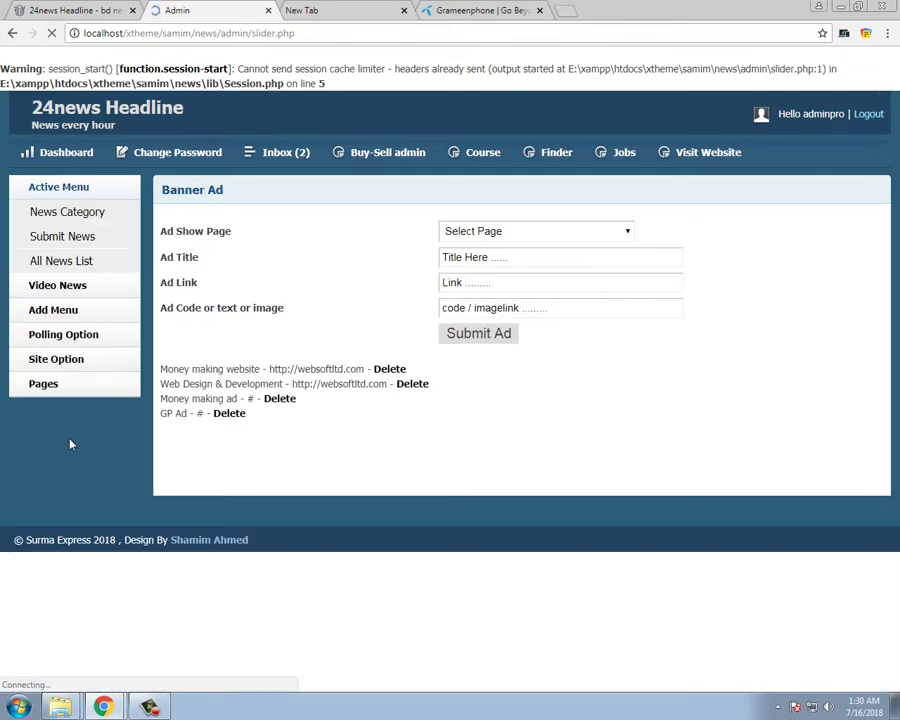
left_click(528, 234)
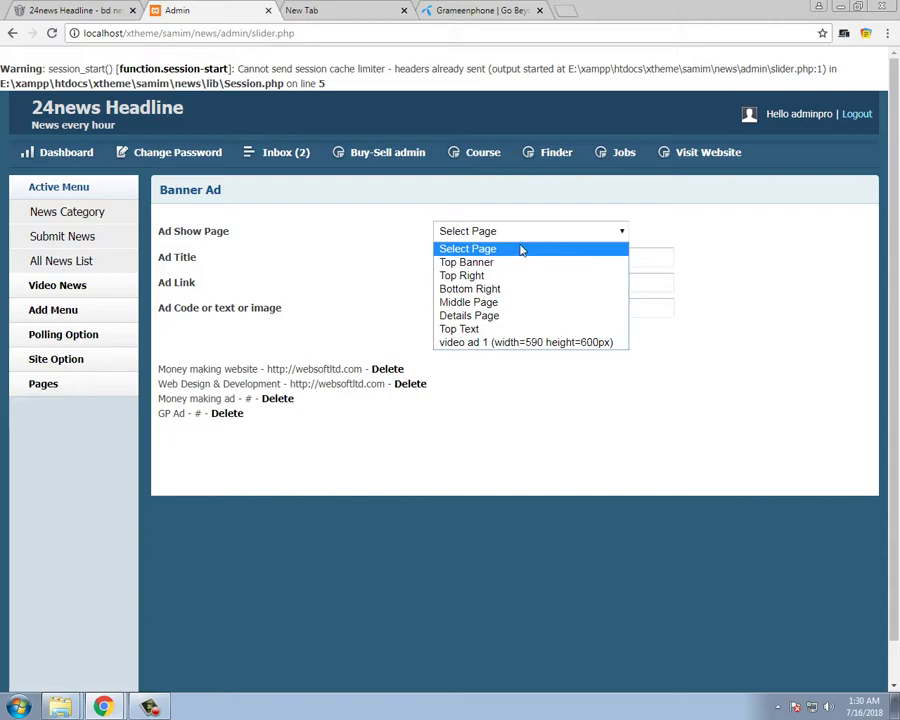
Compare the text ads in the public page's header with the entries listed under the Banner Ad form
left_click(78, 8)
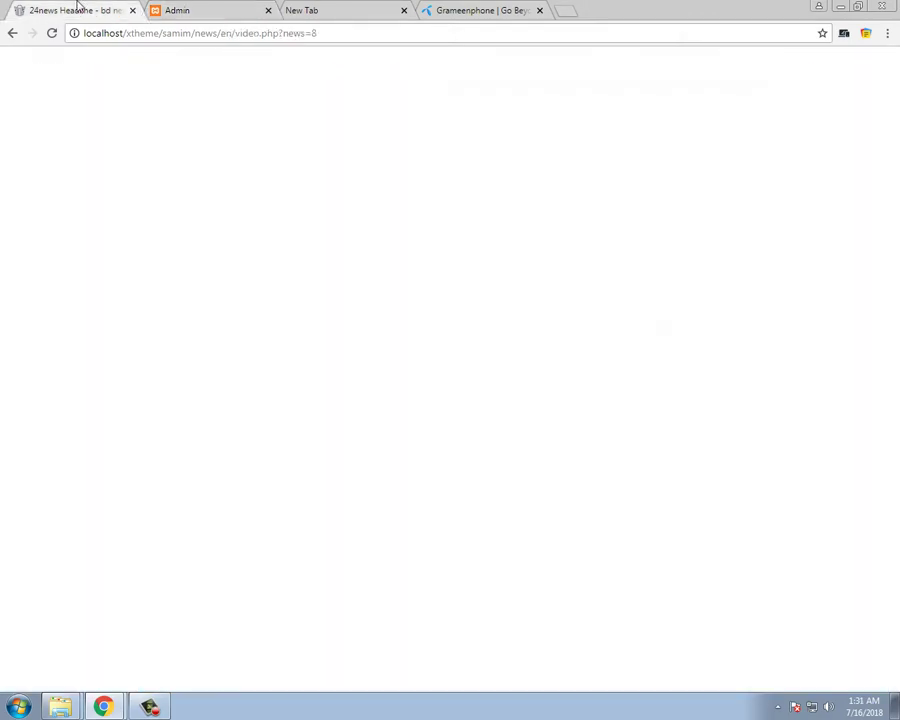
scroll(897, 160, "up", 6)
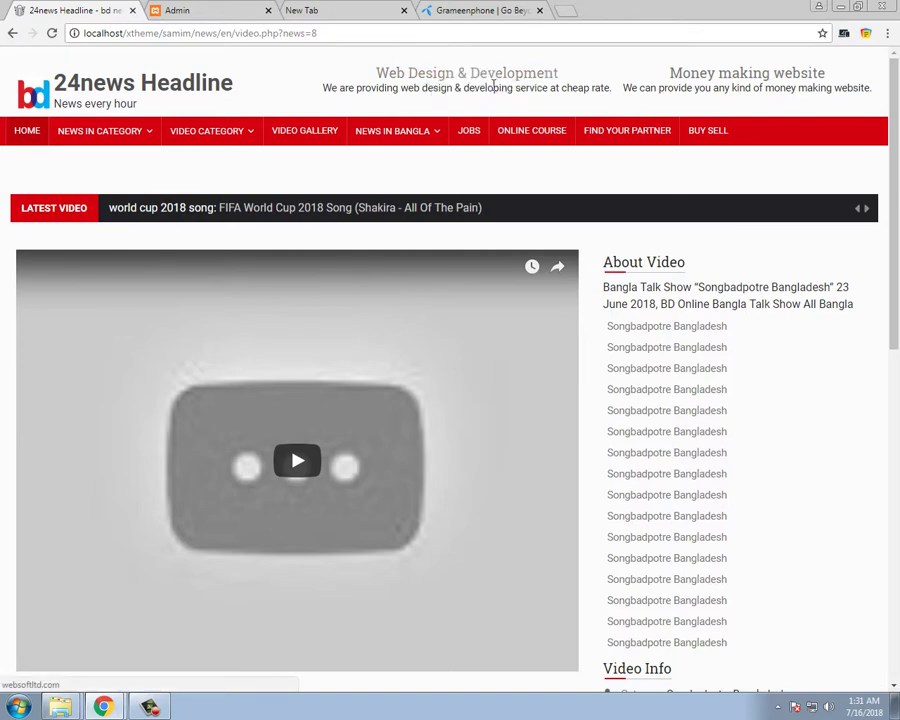
left_click(217, 8)
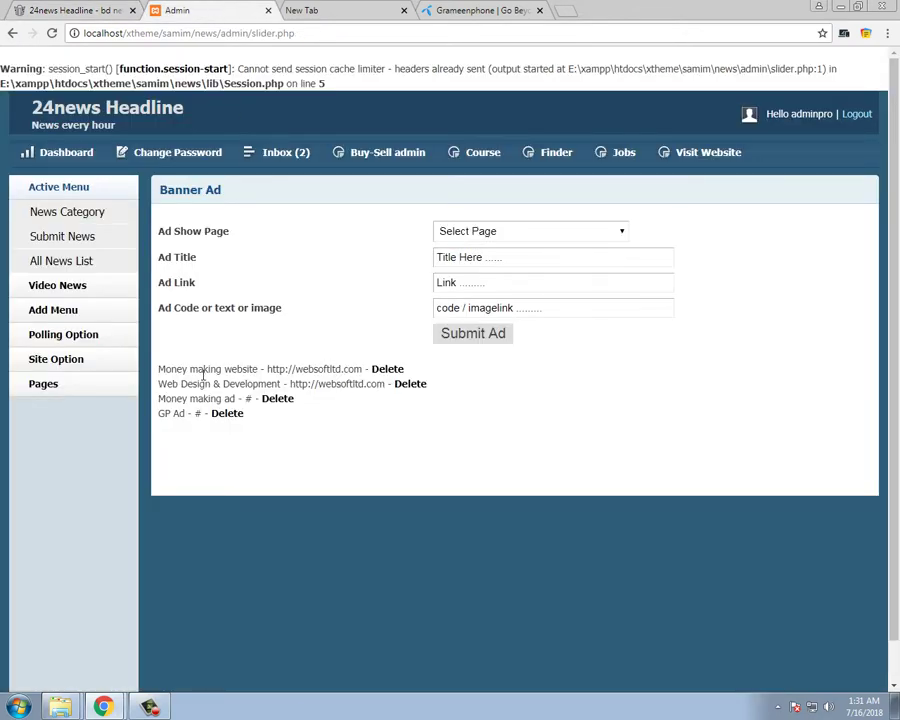
left_click(48, 8)
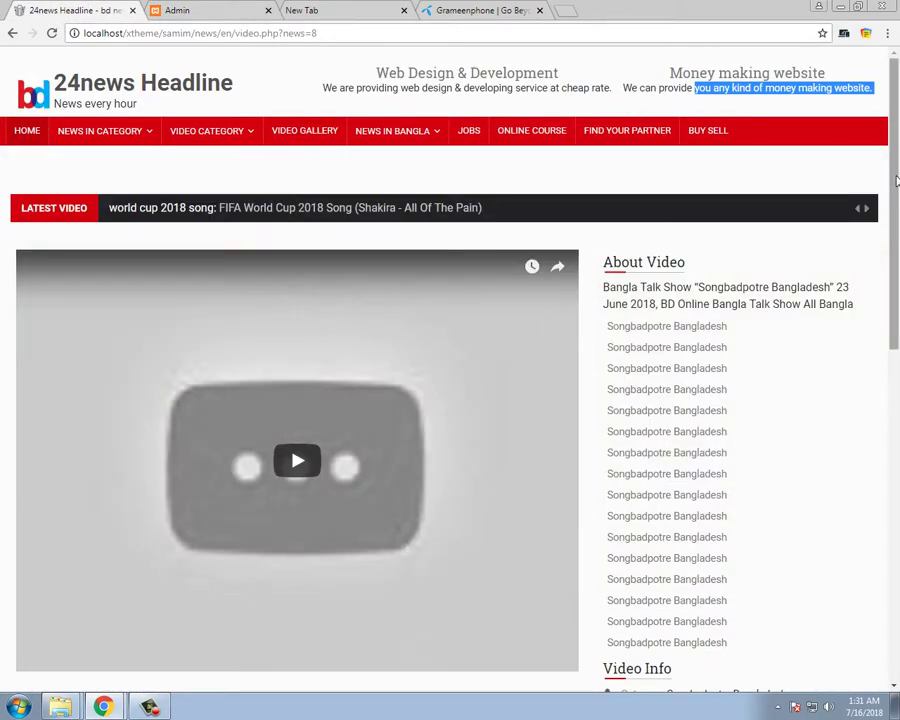
mouse_move(895, 237)
left_mouse_down()
mouse_move(897, 567)
mouse_move(896, 225)
left_mouse_up()
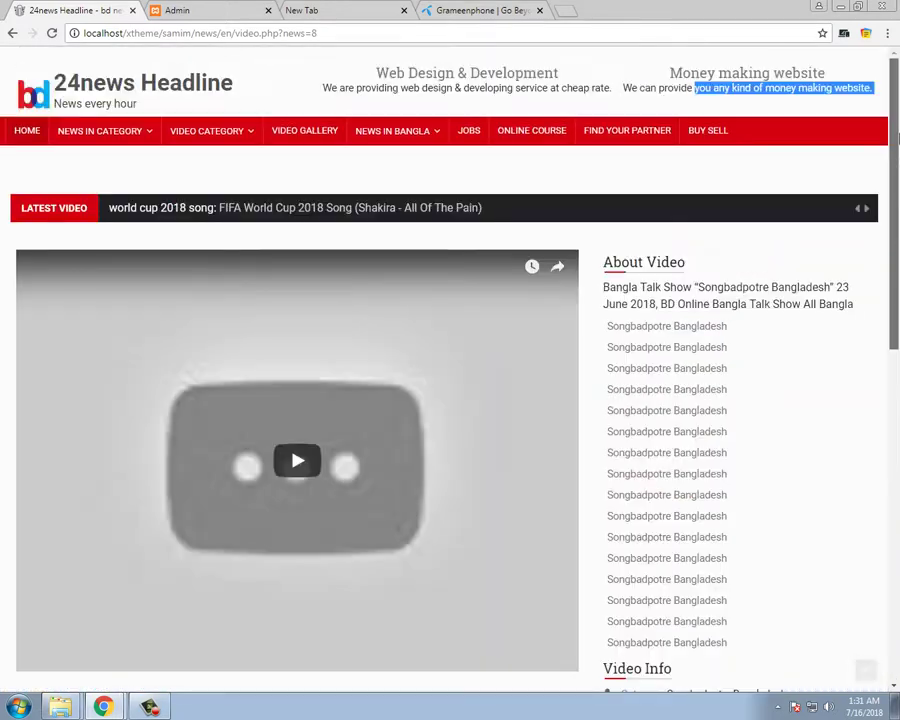
Look over the public home page for the Money making ad below Headlines and the Facebook Comments box beside Local News
left_click(29, 130)
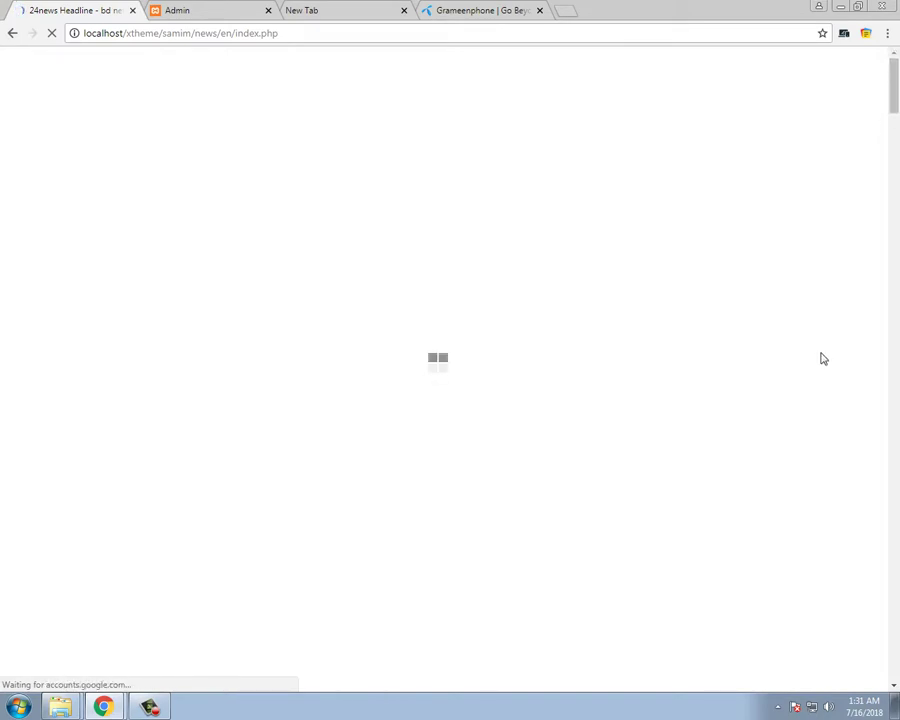
scroll(828, 408, "down", 6)
scroll(828, 408, "down", 10)
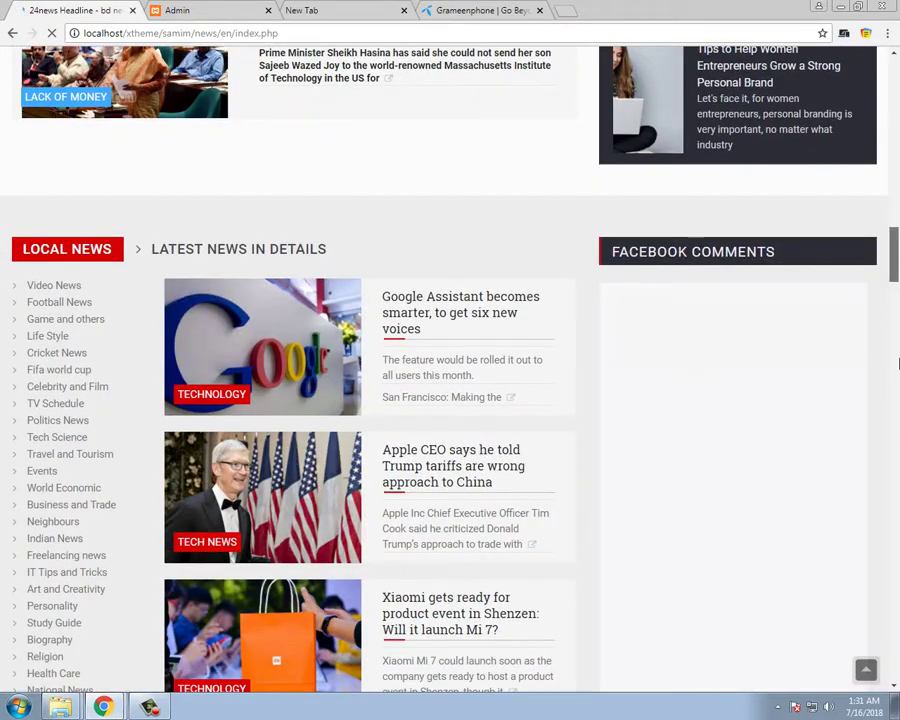
left_click_drag(894, 278, 896, 545)
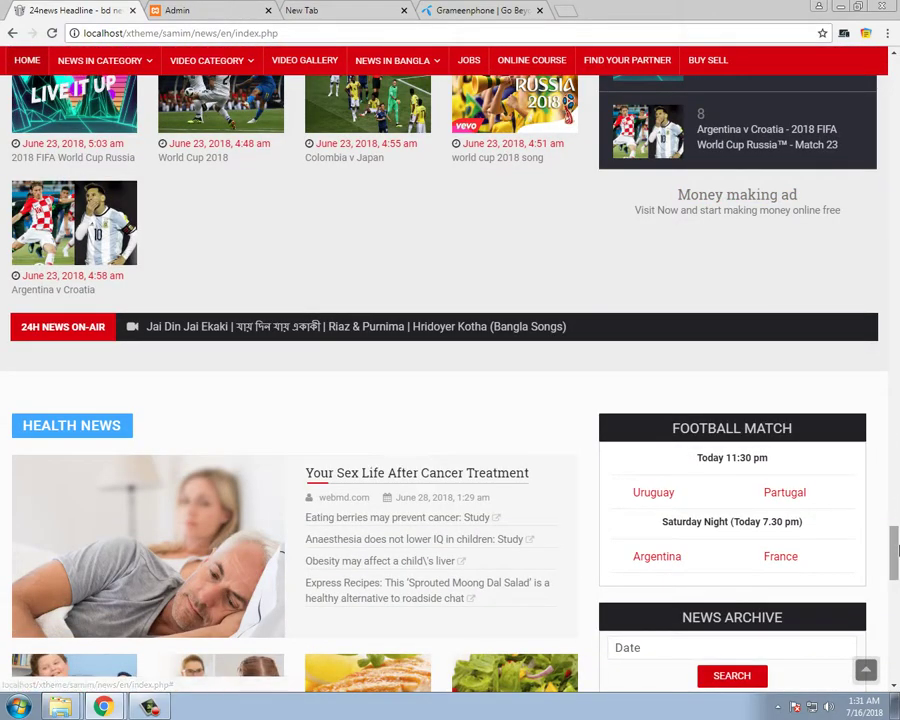
mouse_move(894, 545)
left_mouse_down()
mouse_move(895, 620)
mouse_move(882, 402)
mouse_move(897, 97)
mouse_move(895, 325)
mouse_move(895, 255)
left_mouse_up()
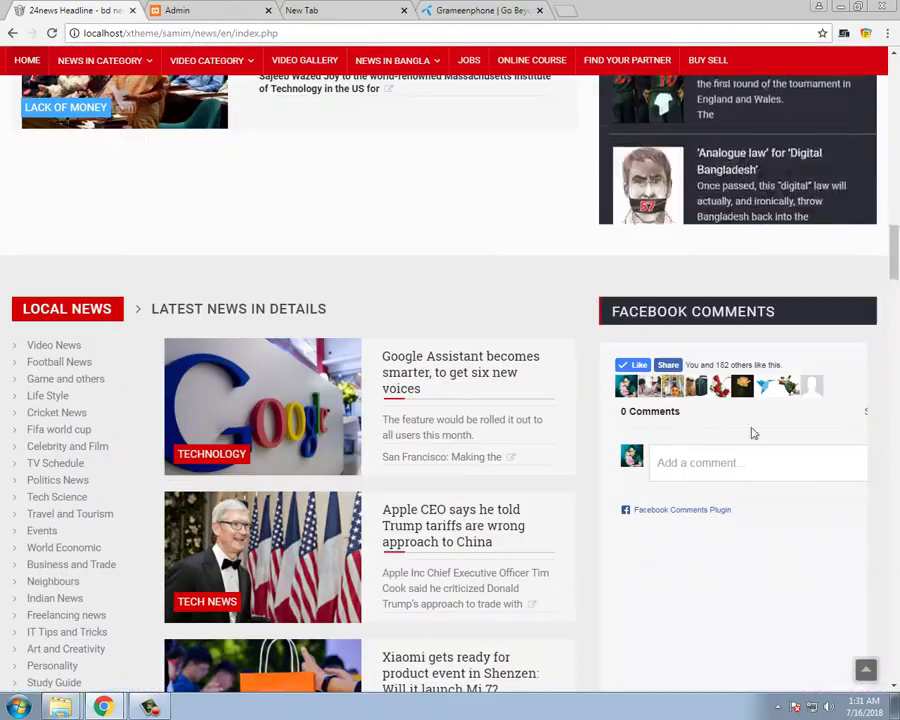
left_click(683, 466)
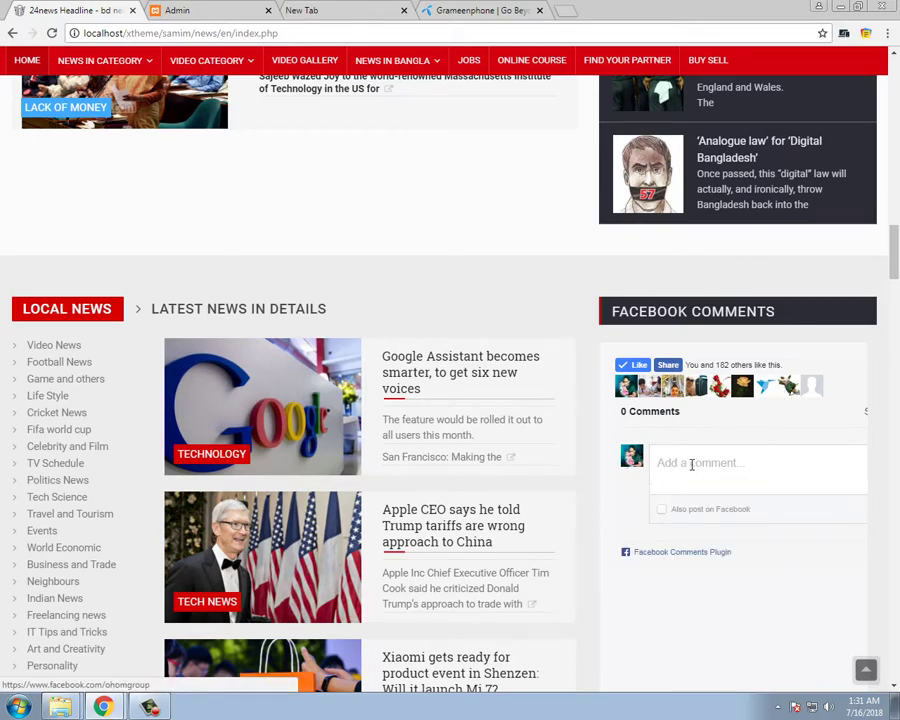
Open the admin's Social Media settings under Site Option and highlight the Facebook page address
left_click(175, 9)
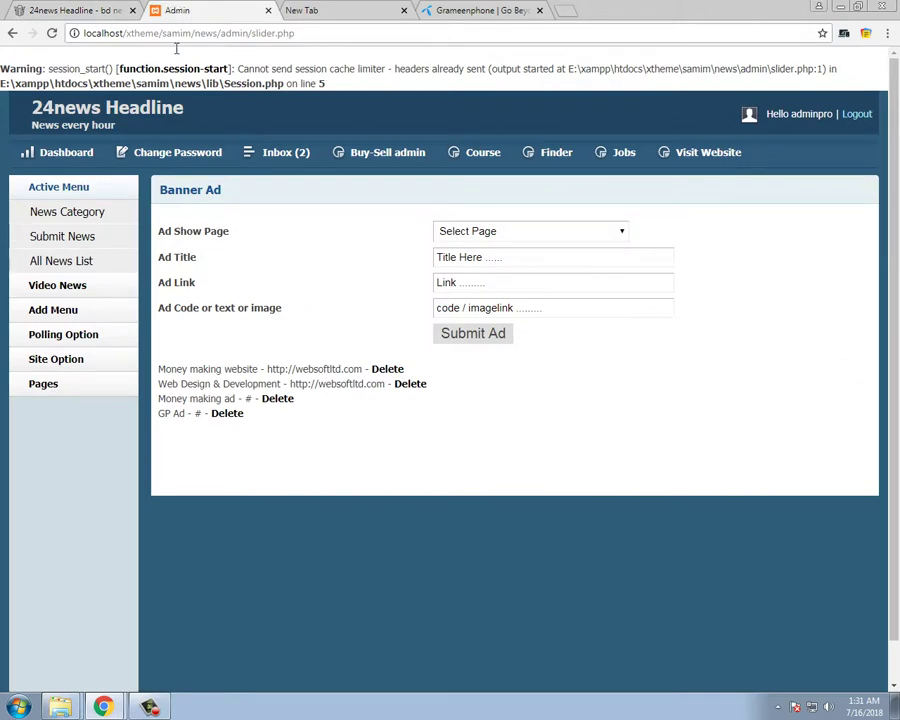
left_click(58, 360)
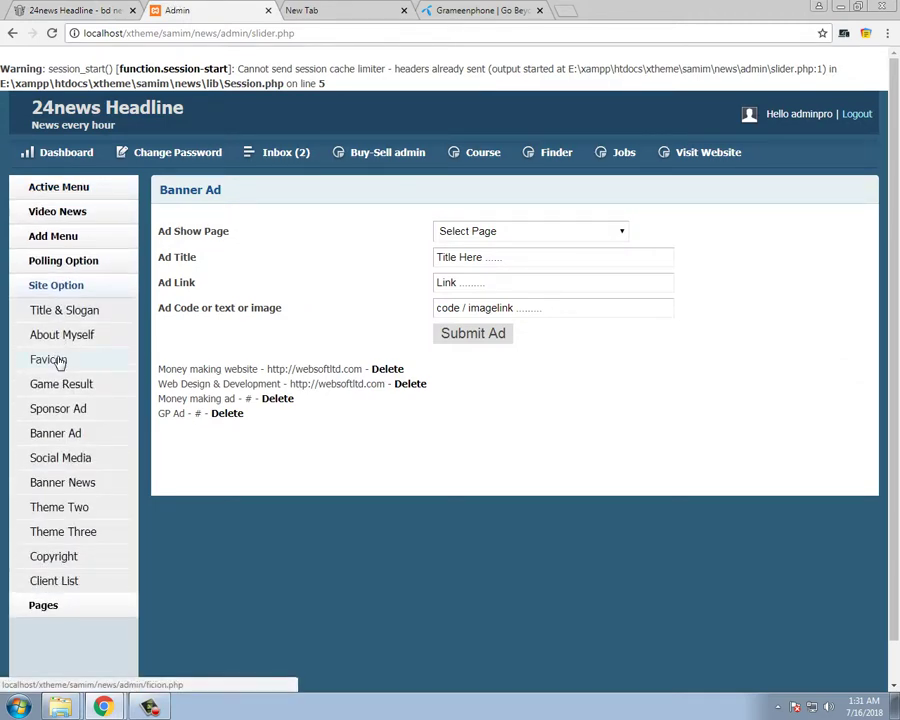
left_click(60, 460)
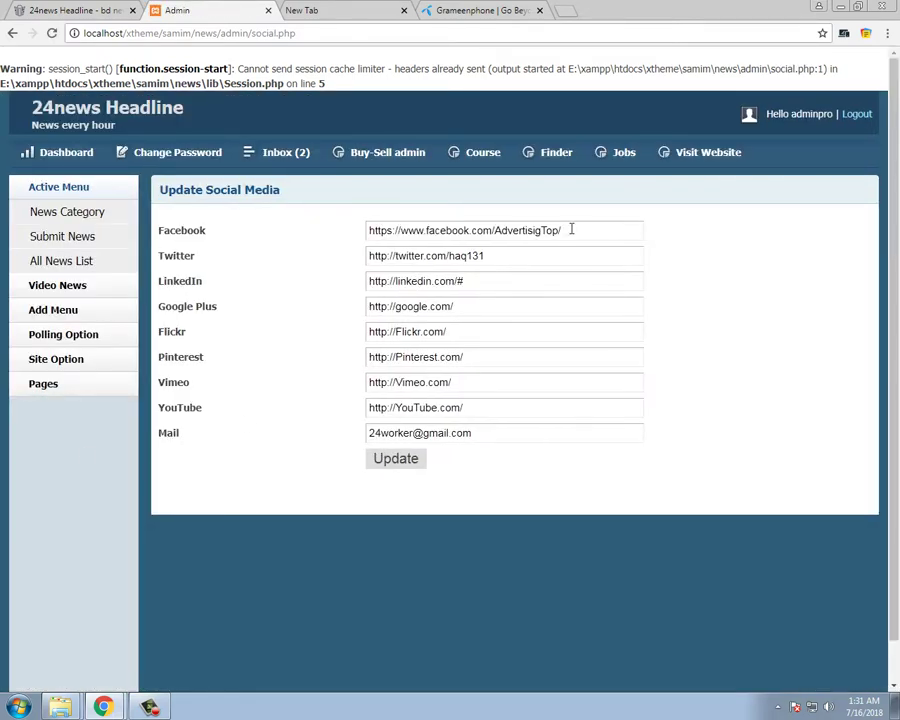
left_click_drag(571, 229, 366, 238)
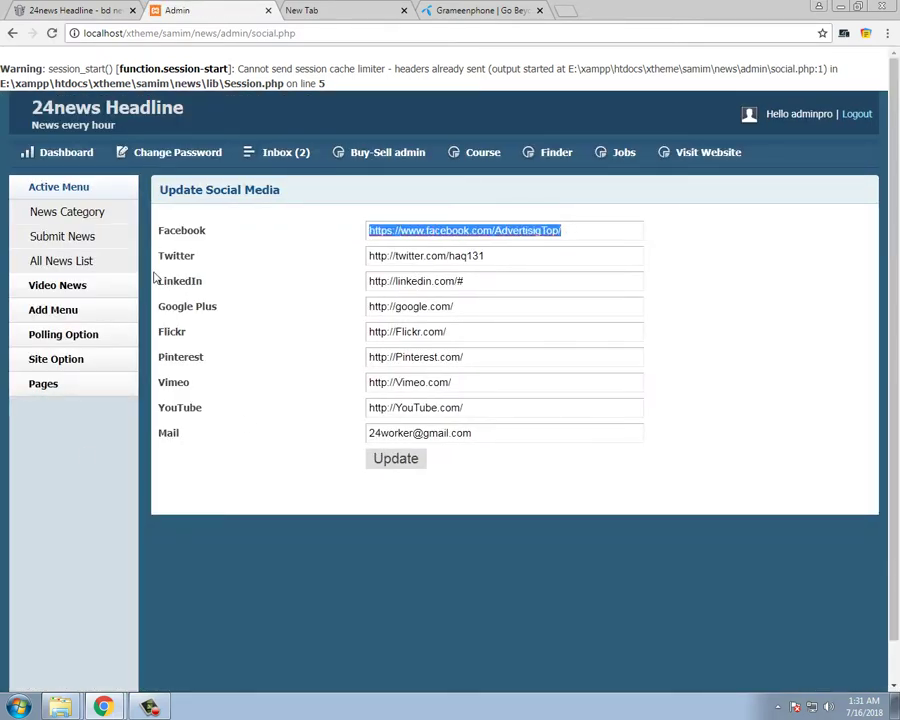
Open the admin's Copyright content form under Site Option and look over its address, phone and notice sections
left_click(70, 360)
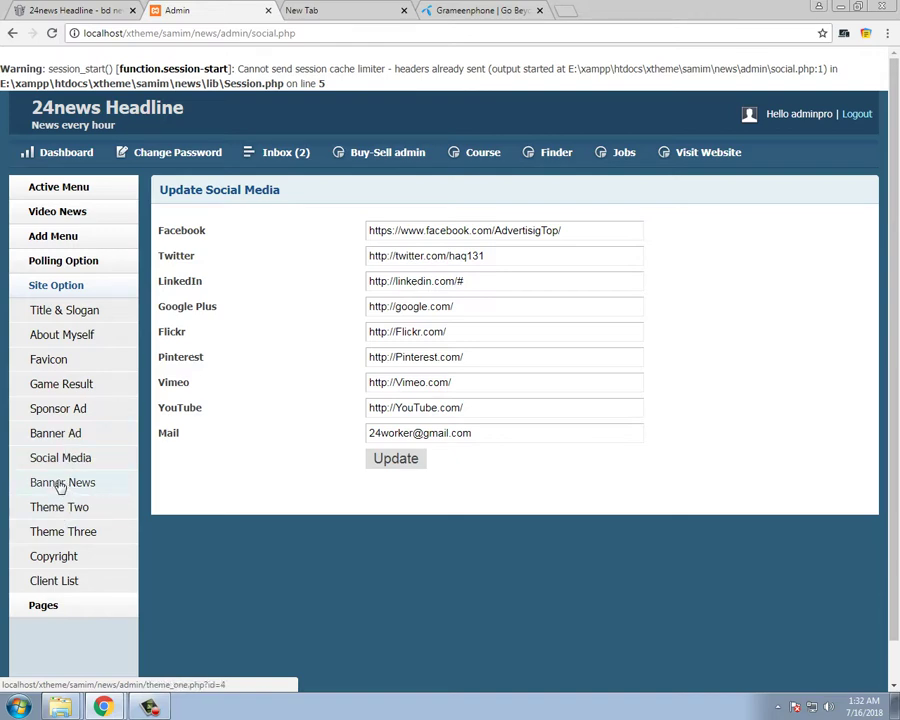
left_click(55, 557)
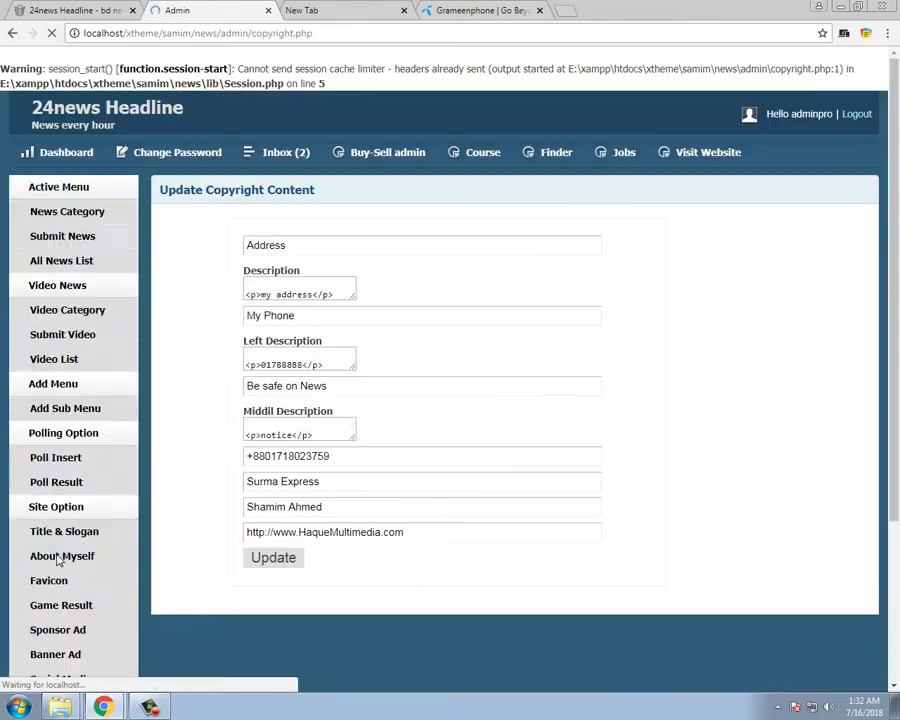
scroll(689, 382, "down", 5)
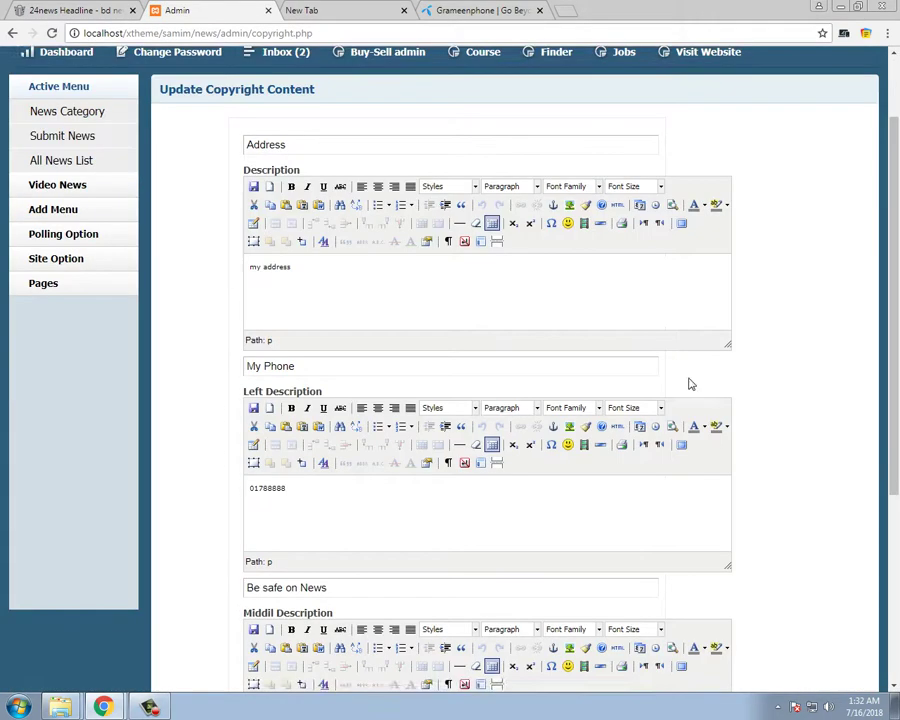
scroll(115, 342, "up", 6)
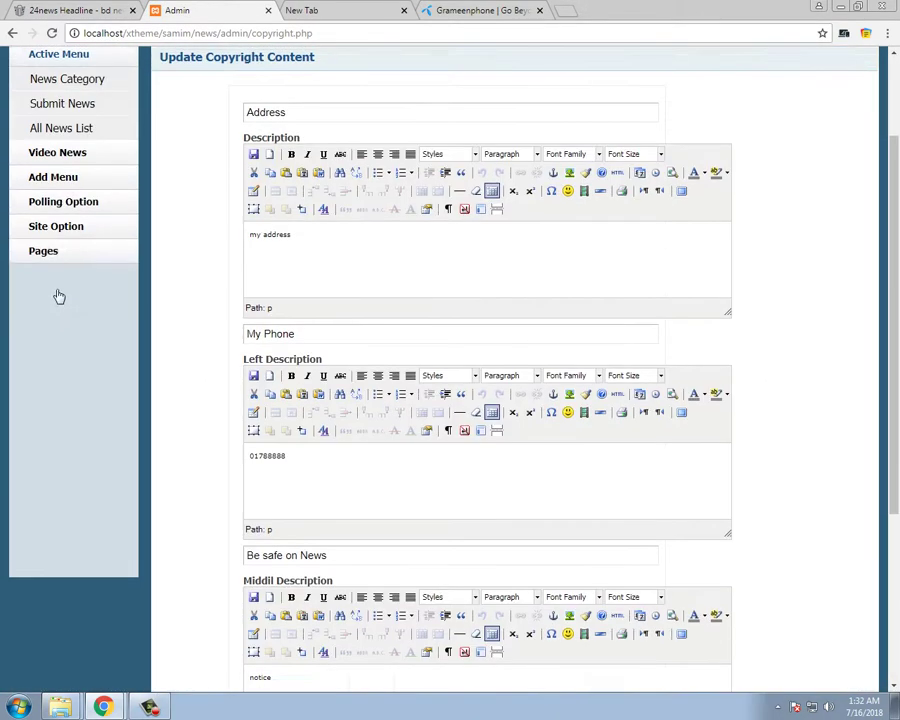
Open the Banner News settings under Site Option and check the public home page against them
left_click(56, 356)
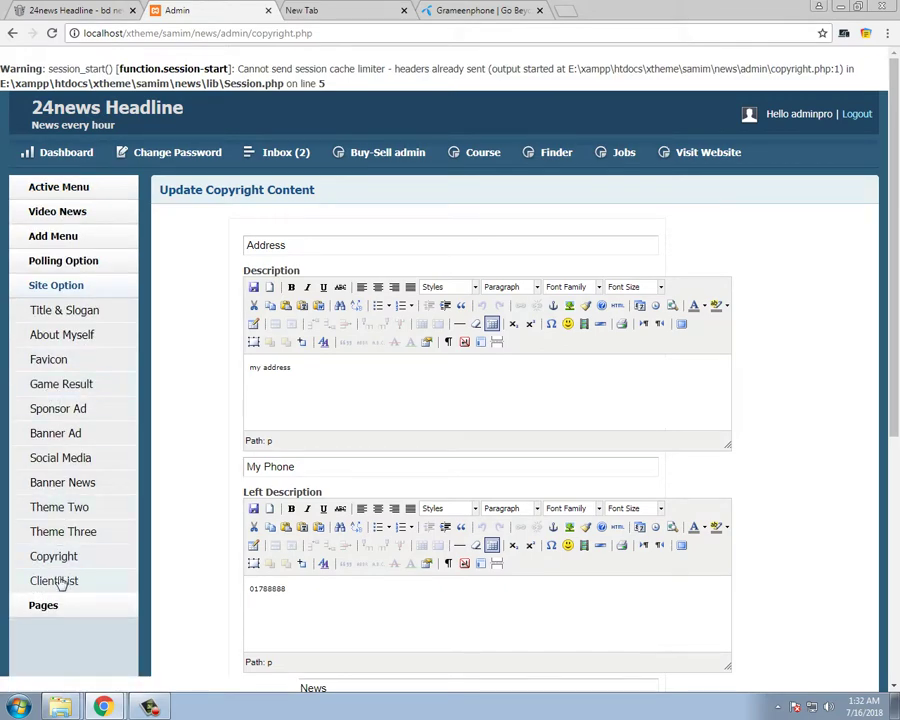
left_click(50, 490)
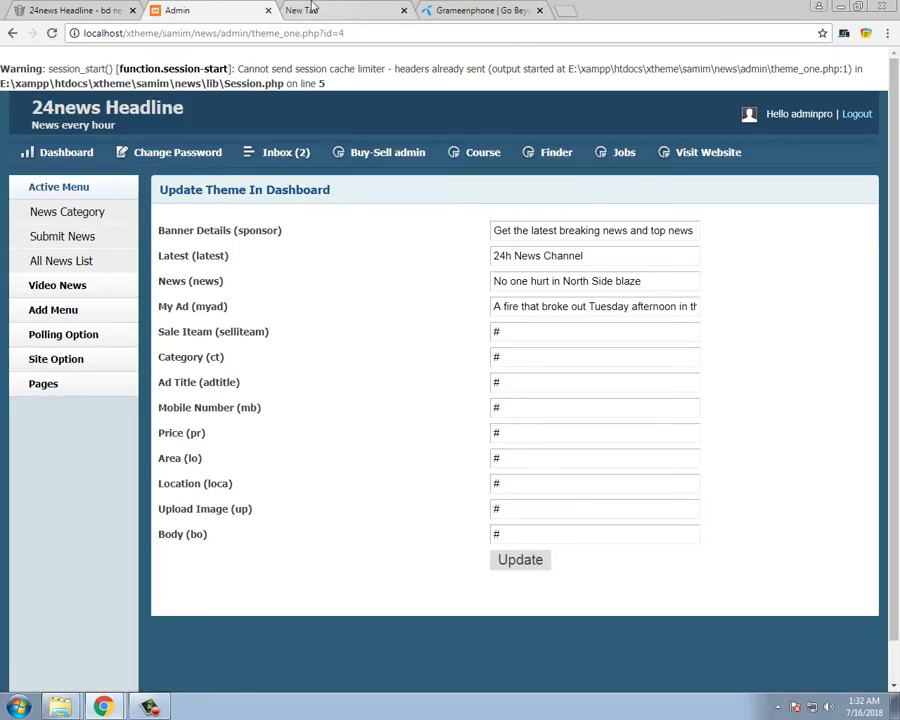
left_click(100, 10)
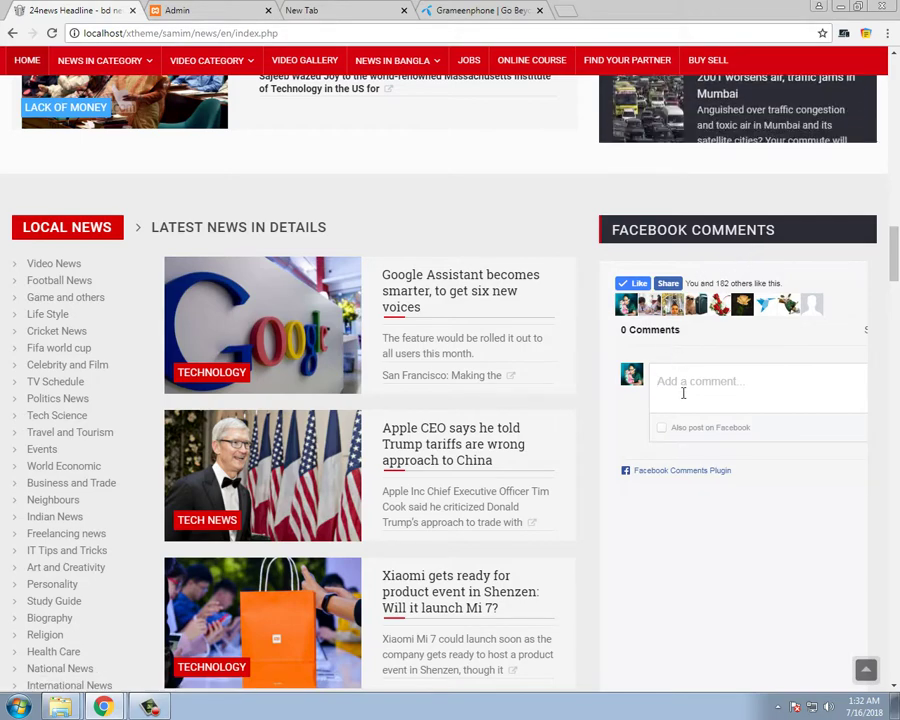
left_click(199, 9)
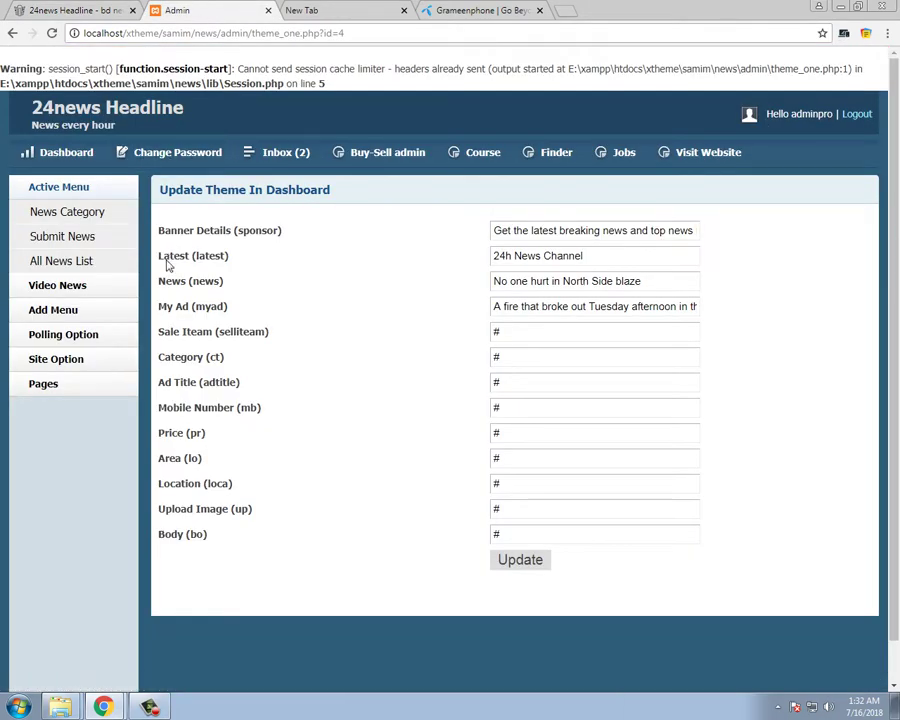
Reopen the Social Media settings, highlight the Facebook page address and compare it with the Facebook Comments box on the public page
left_click(52, 360)
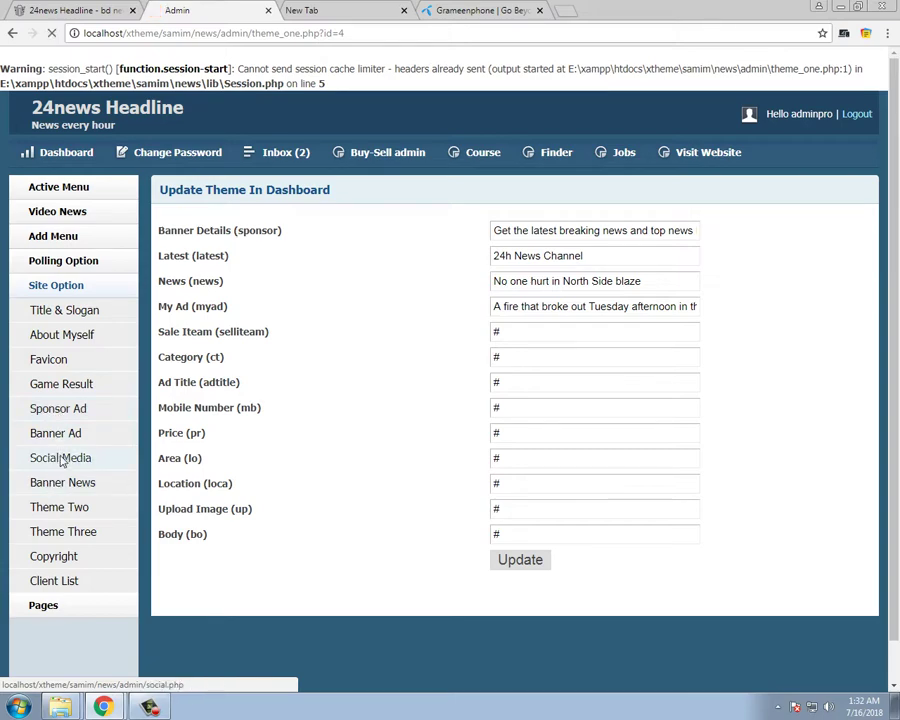
left_click(62, 457)
left_click_drag(576, 229, 349, 245)
left_click(494, 224)
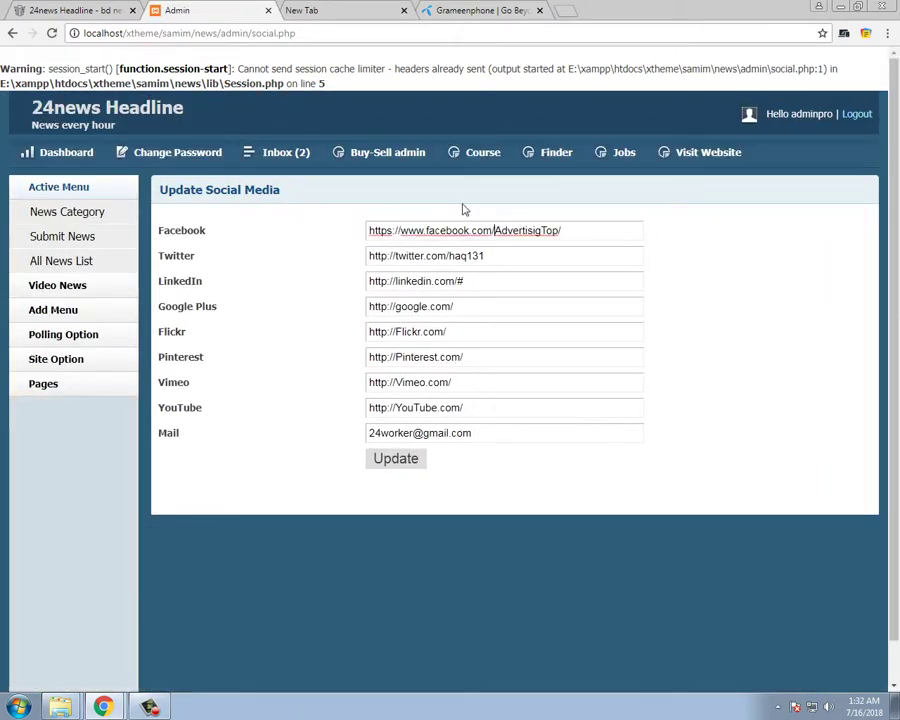
left_click(73, 8)
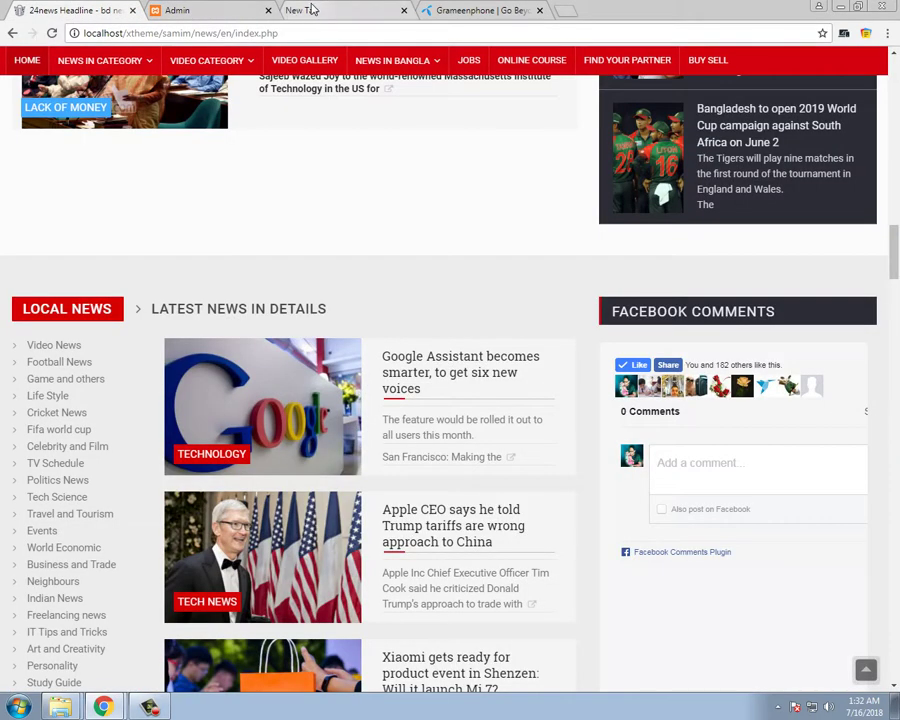
left_click(184, 9)
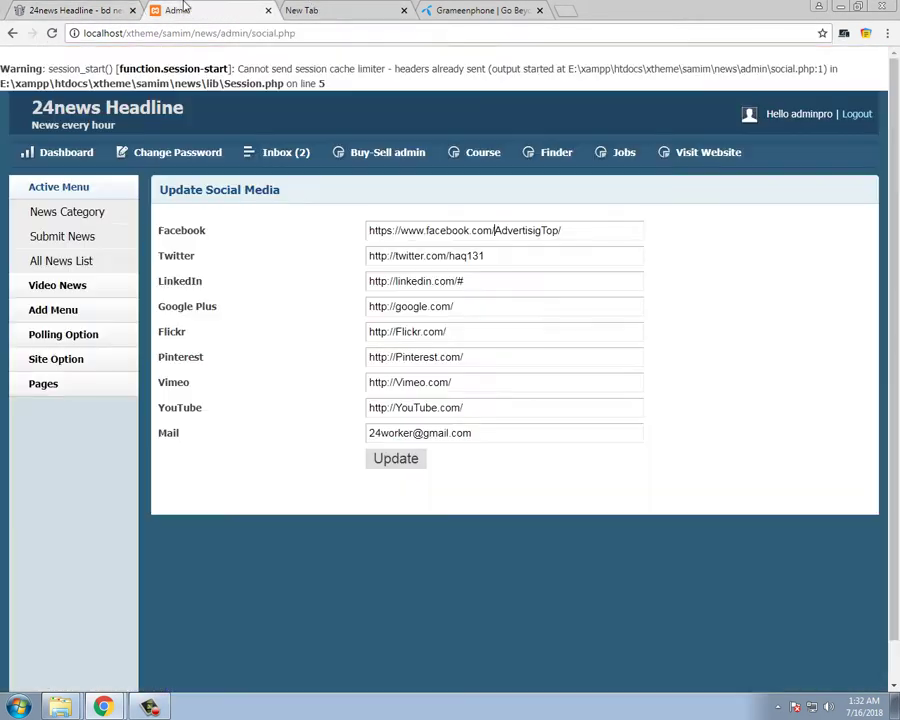
left_click(95, 8)
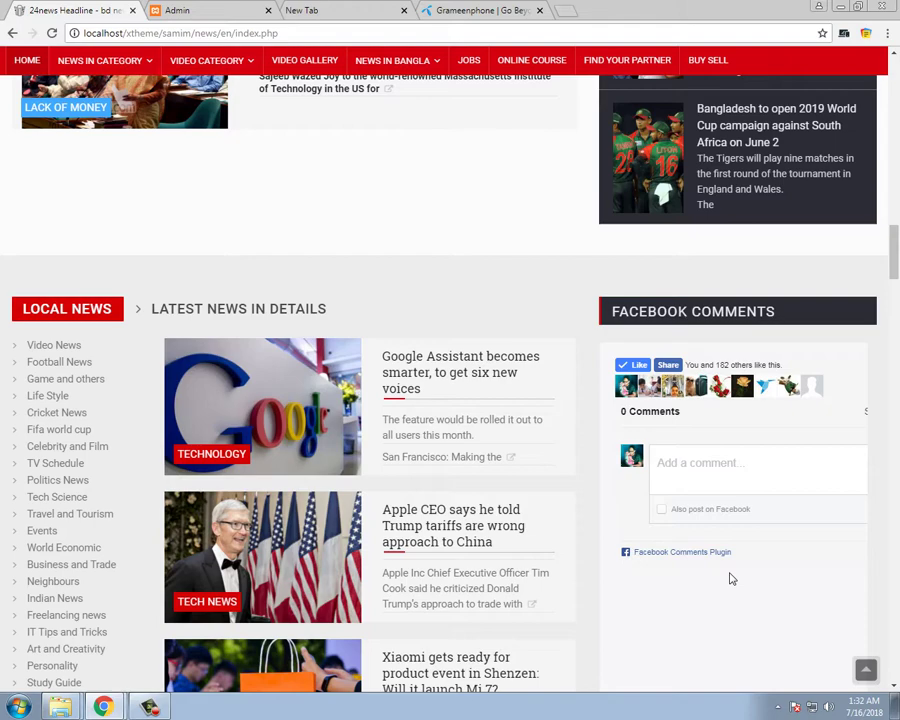
left_click(222, 8)
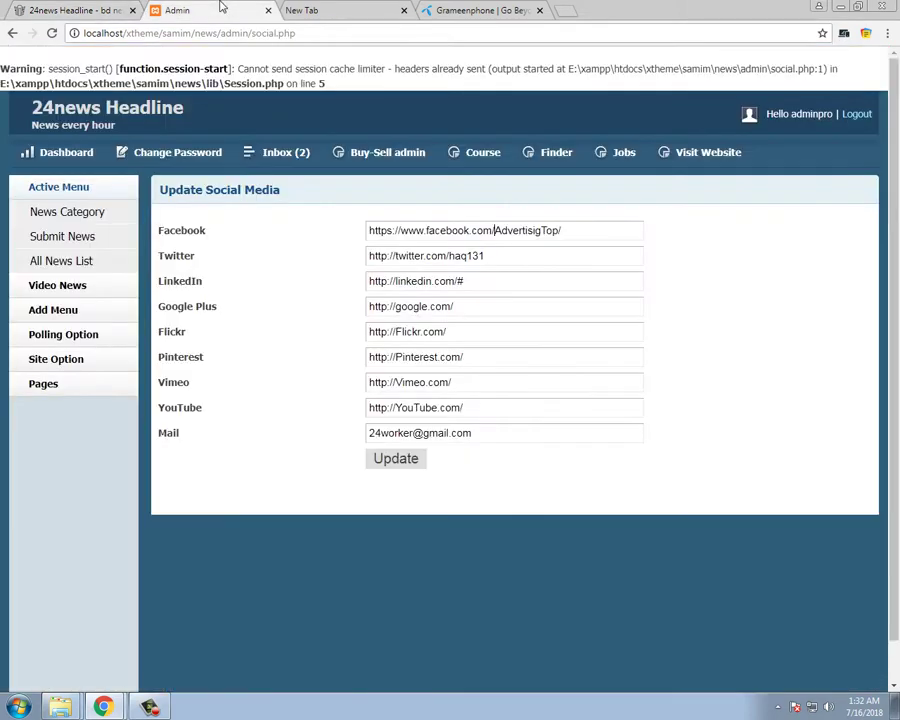
Reopen the Copyright content form and highlight its phone number, company name, designer name and web address one after another
left_click(58, 358)
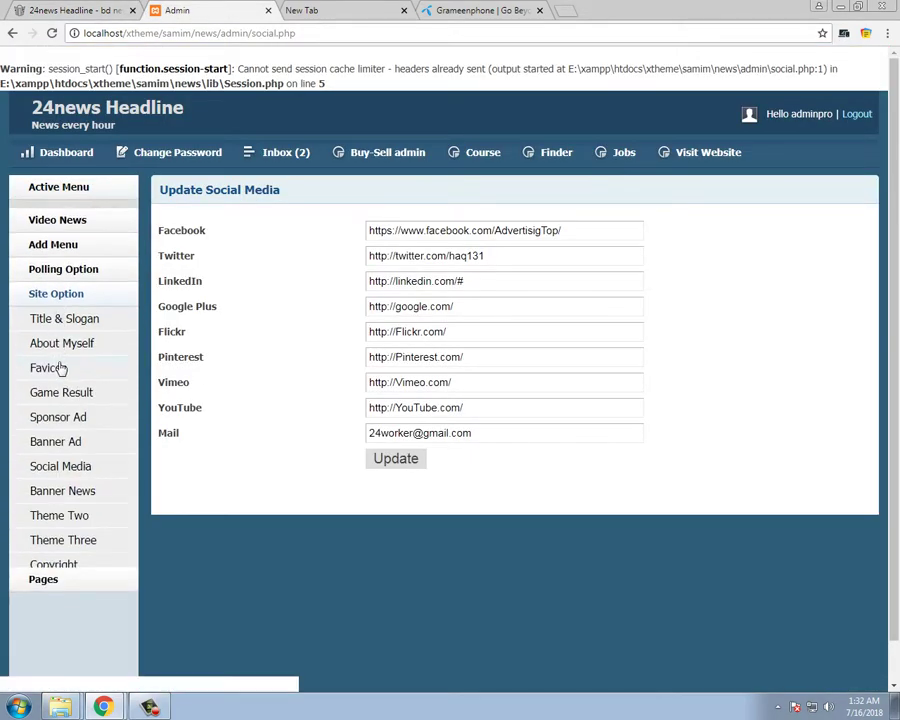
left_click(55, 560)
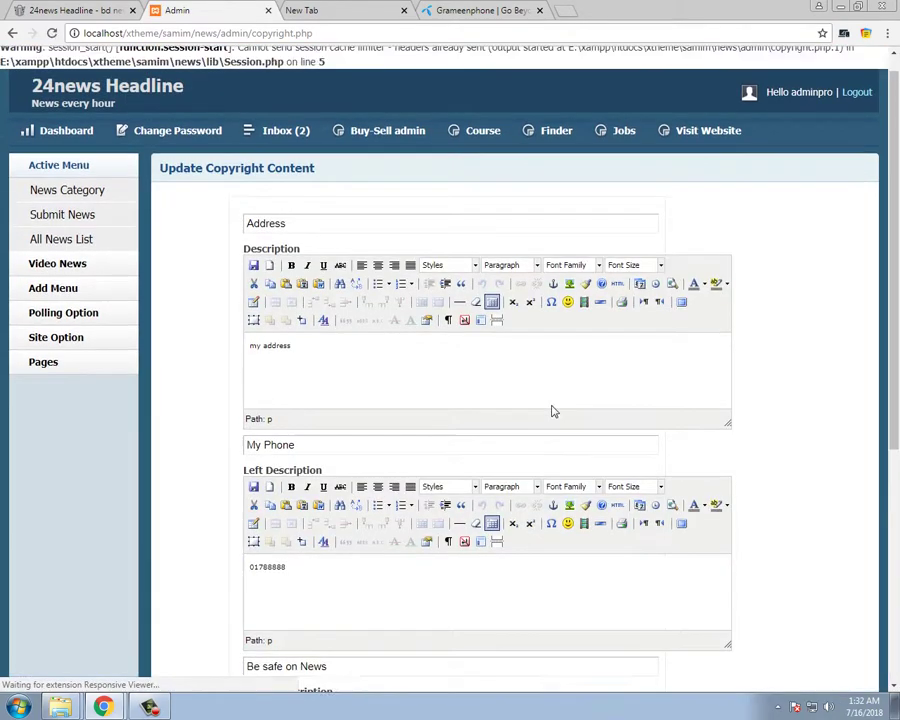
scroll(553, 411, "down", 5)
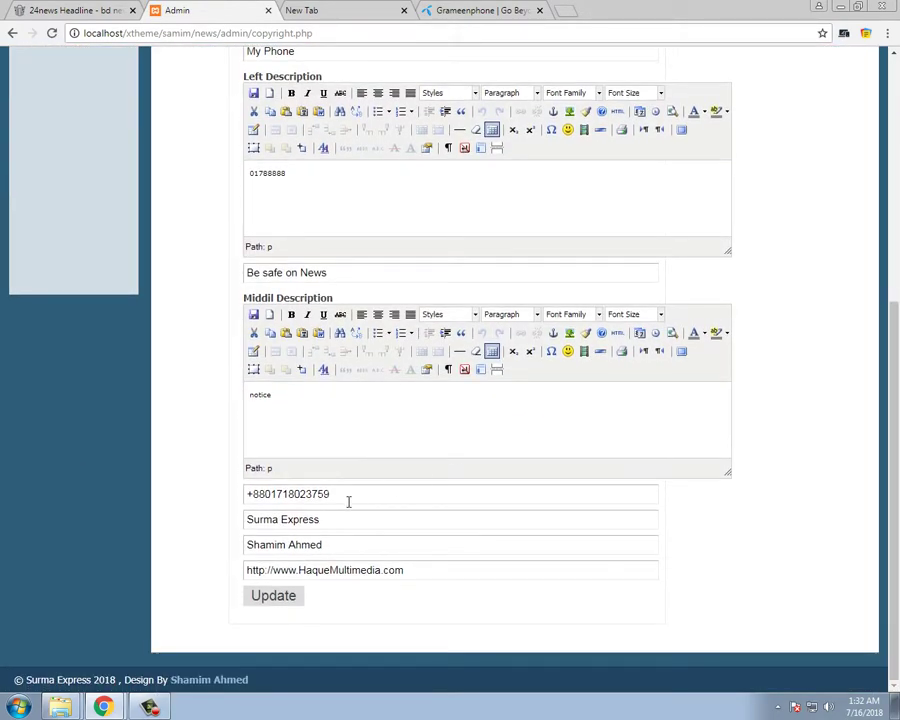
left_click_drag(340, 496, 218, 500)
left_click_drag(340, 518, 227, 520)
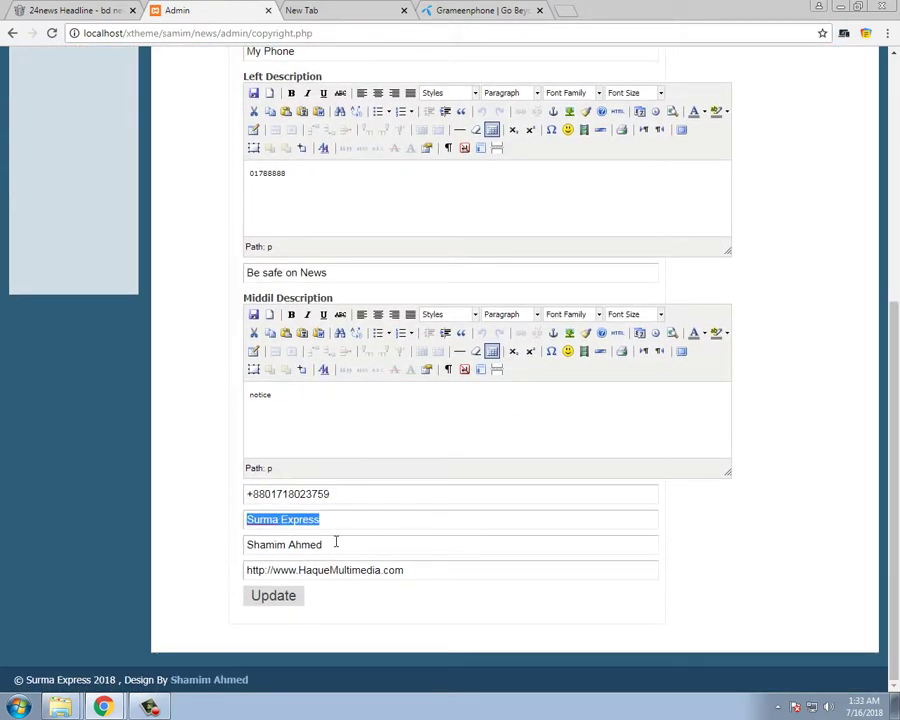
left_click_drag(335, 544, 267, 543)
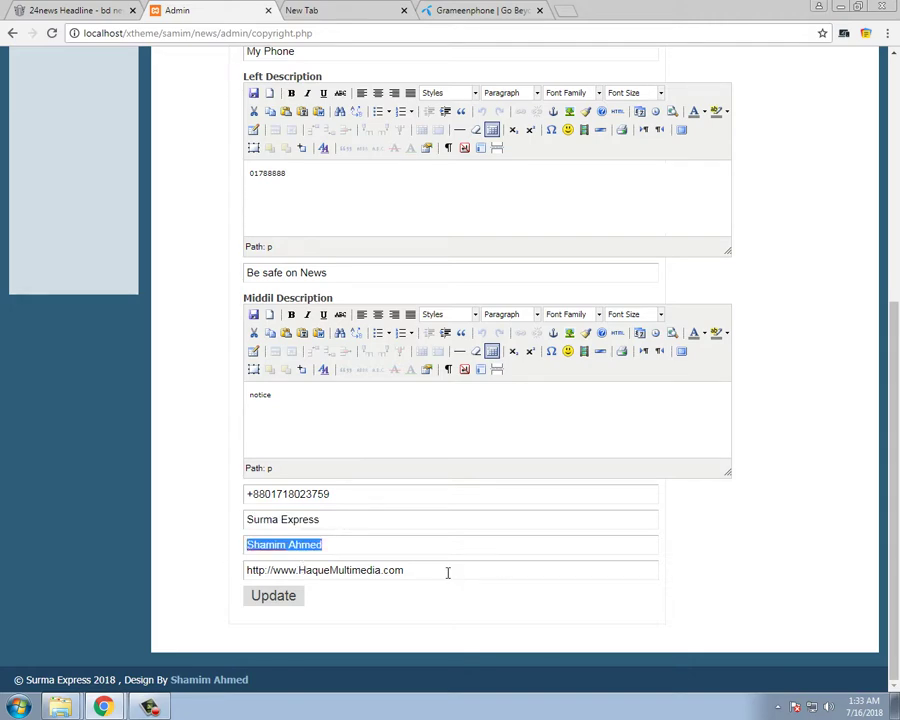
left_click_drag(447, 572, 213, 575)
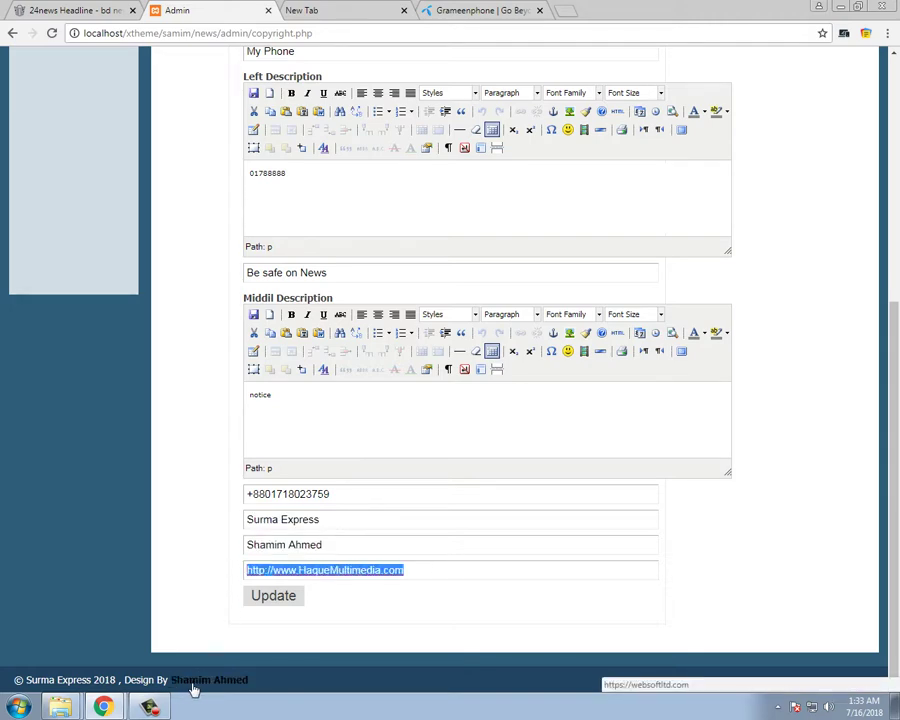
Find the copyright line in the public home page's footer, highlight it and follow the designer's name link
left_click(10, 9)
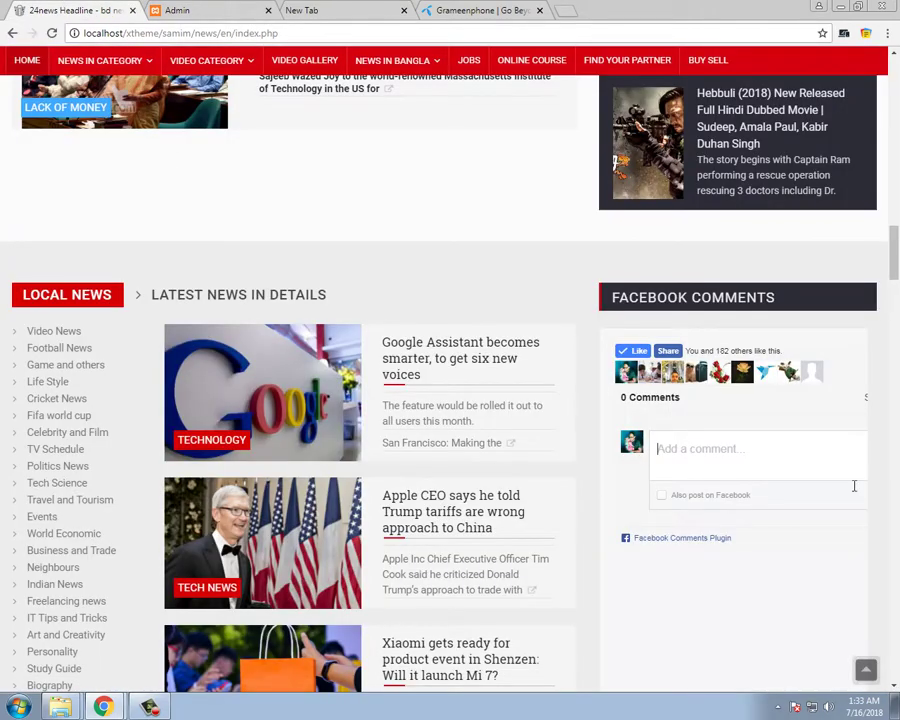
scroll(854, 484, "down", 4)
scroll(897, 334, "down", 10)
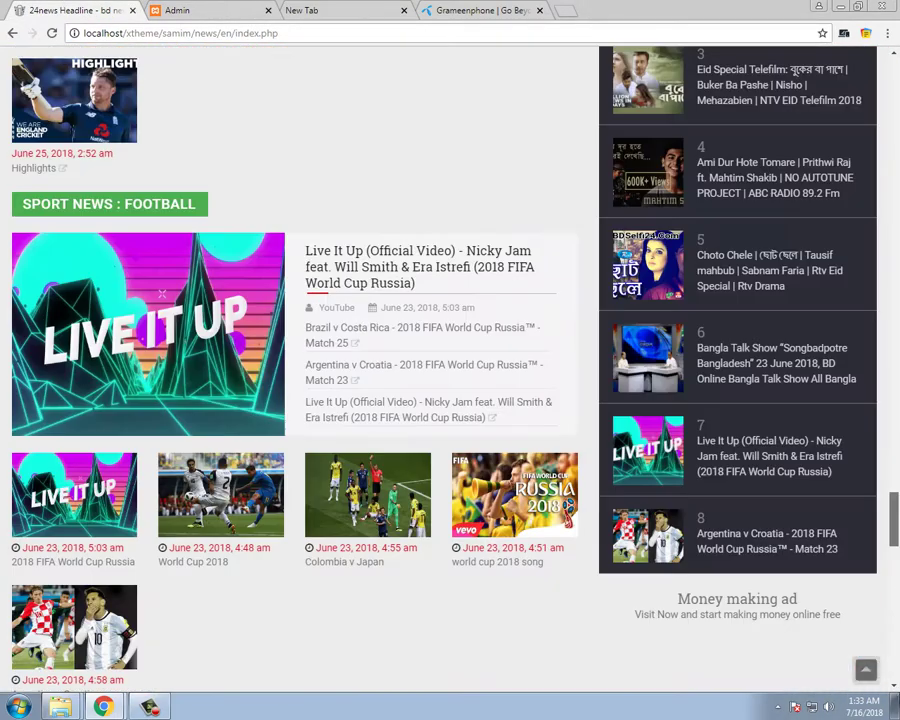
scroll(897, 334, "up", 10)
scroll(893, 680, "down", 10)
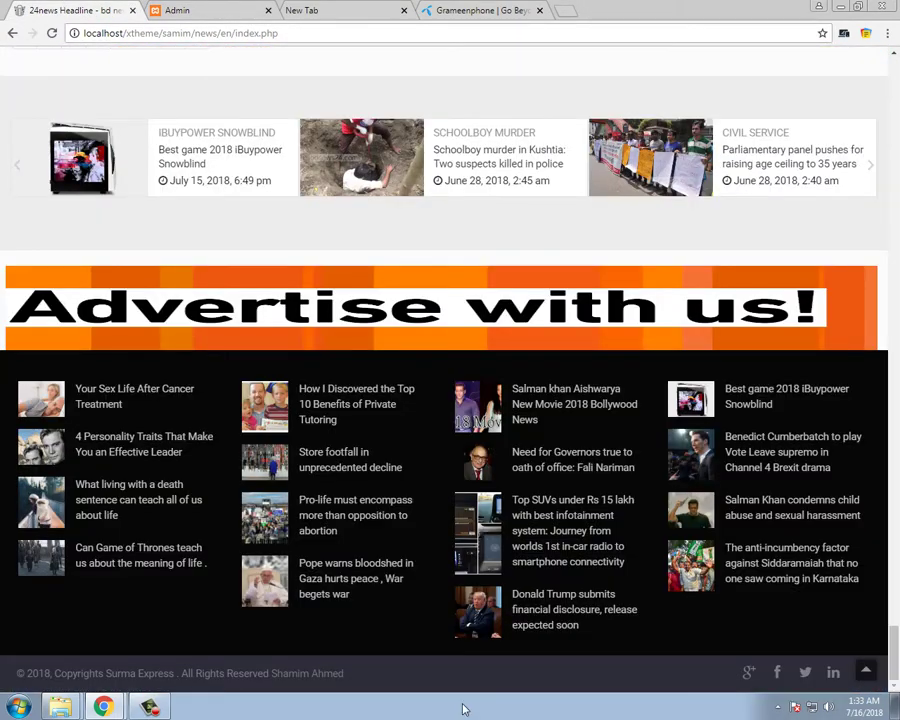
left_click_drag(67, 673, 330, 678)
left_click(308, 686)
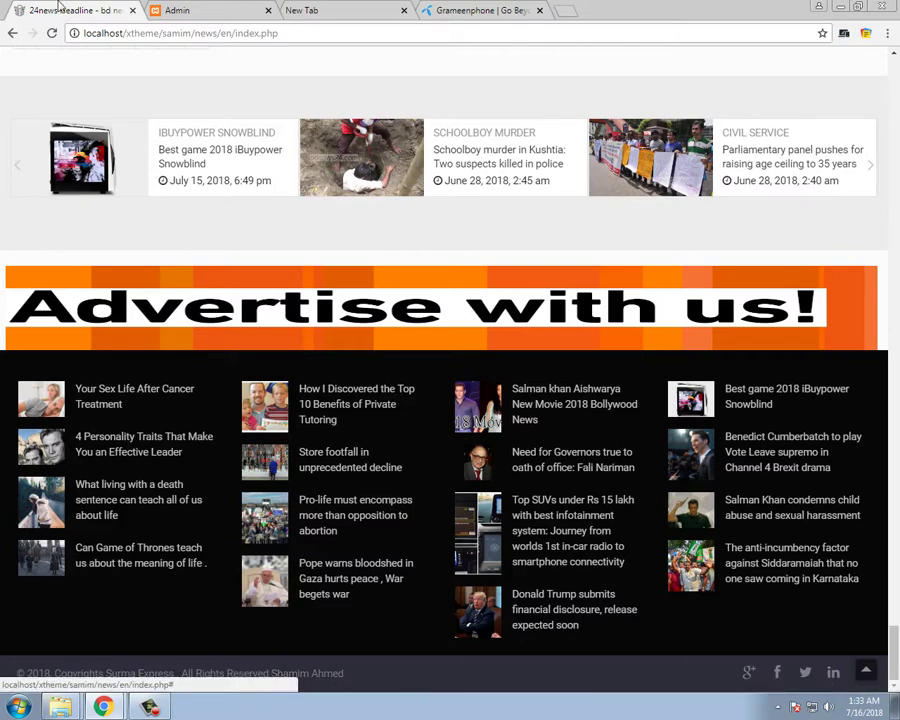
left_click(310, 679)
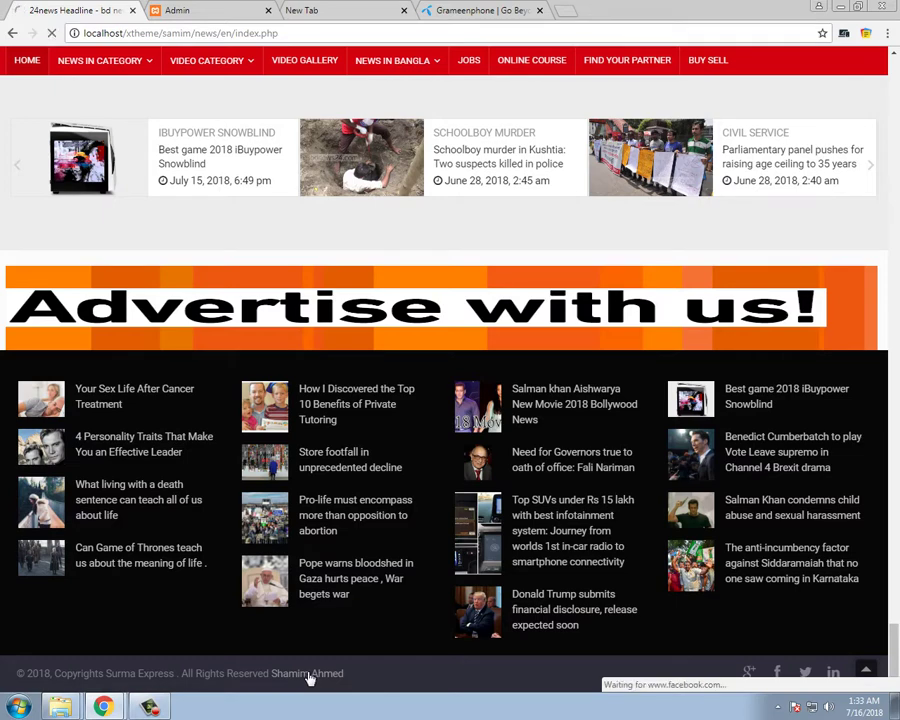
Highlight the web address in the Copyright form, view the site opened by the footer link and return to the news home page
left_click(178, 10)
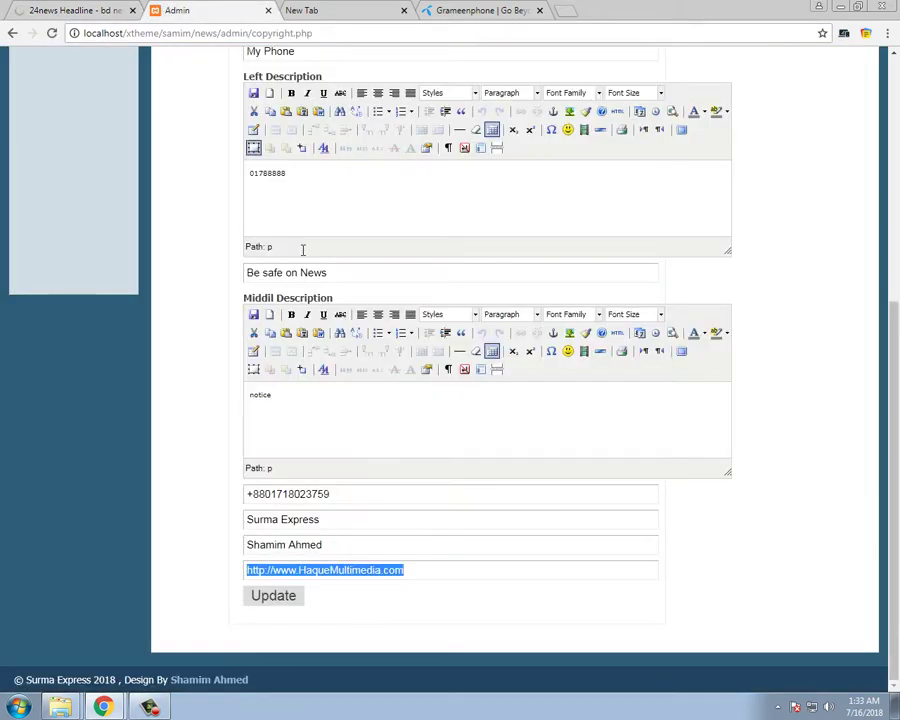
left_click(320, 570)
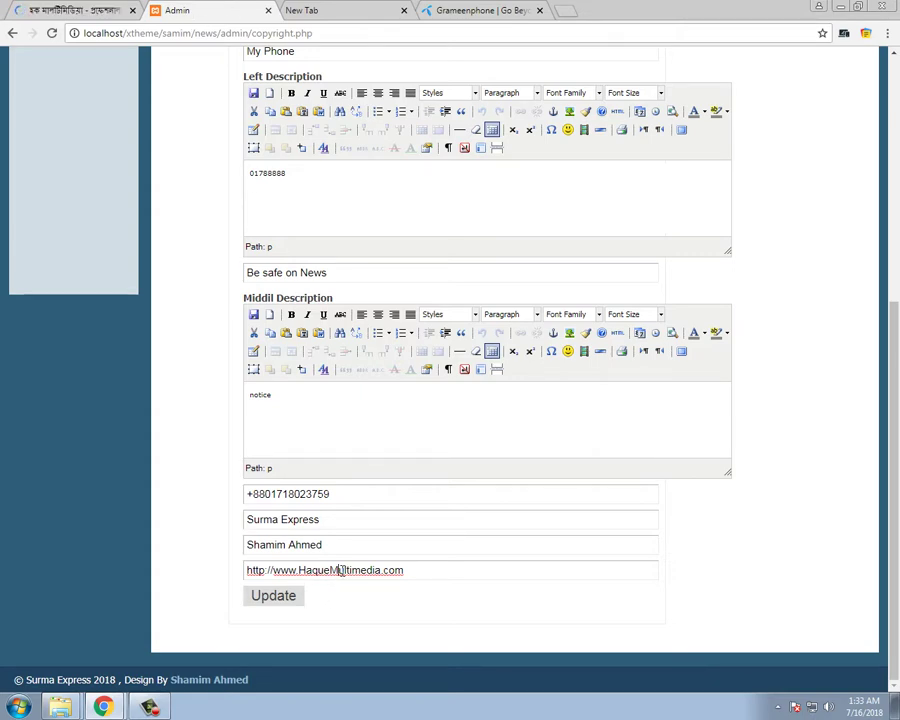
left_click_drag(442, 573, 248, 572)
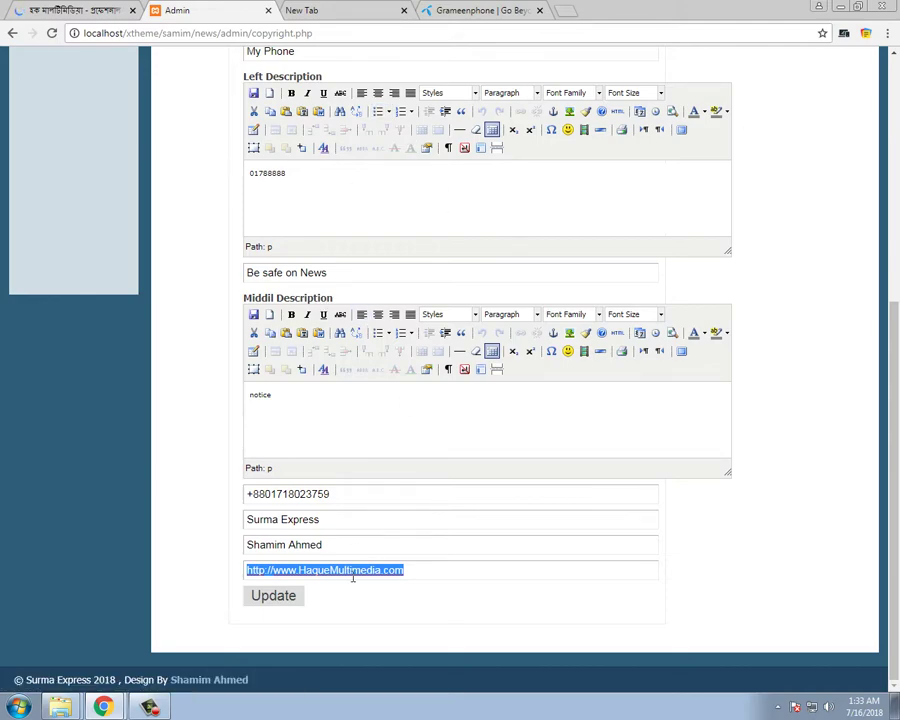
left_click(30, 11)
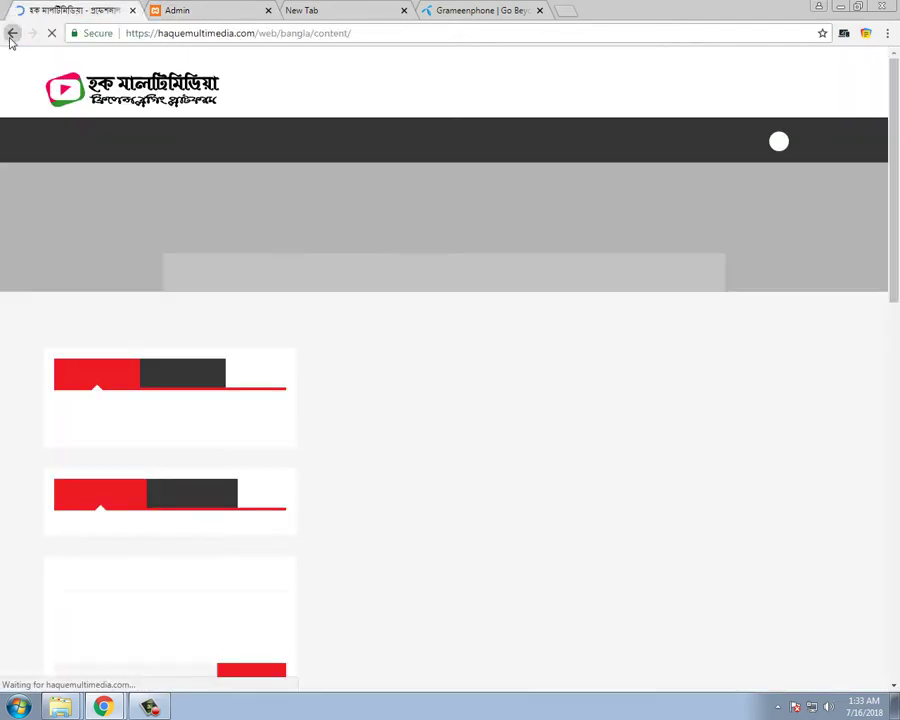
left_click(207, 33)
Reload the admin's Copyright page and open the Inbox to view the received messages
left_click(195, 10)
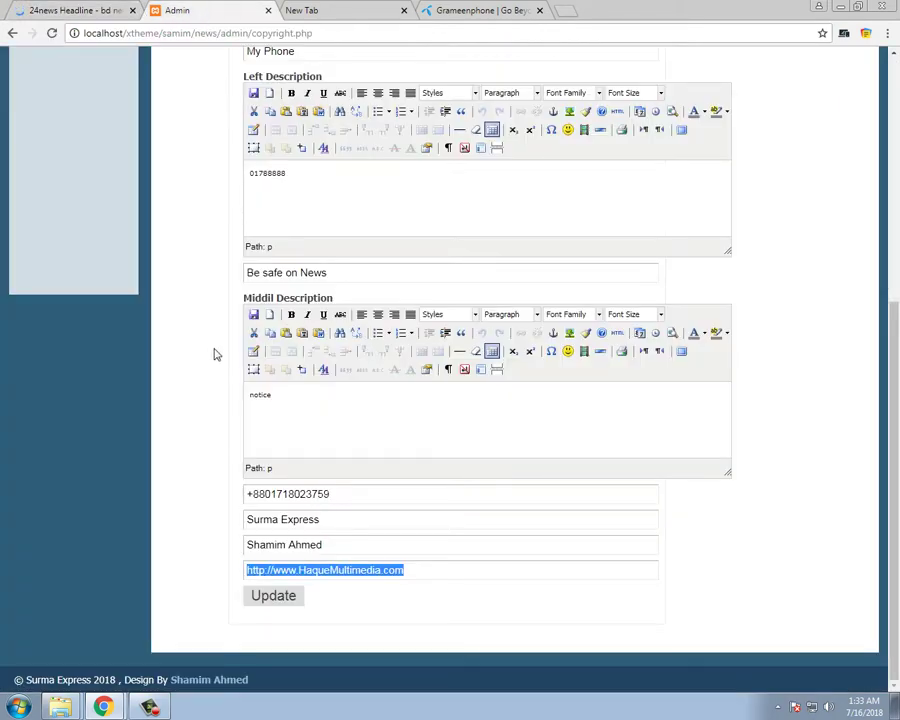
key("F5")
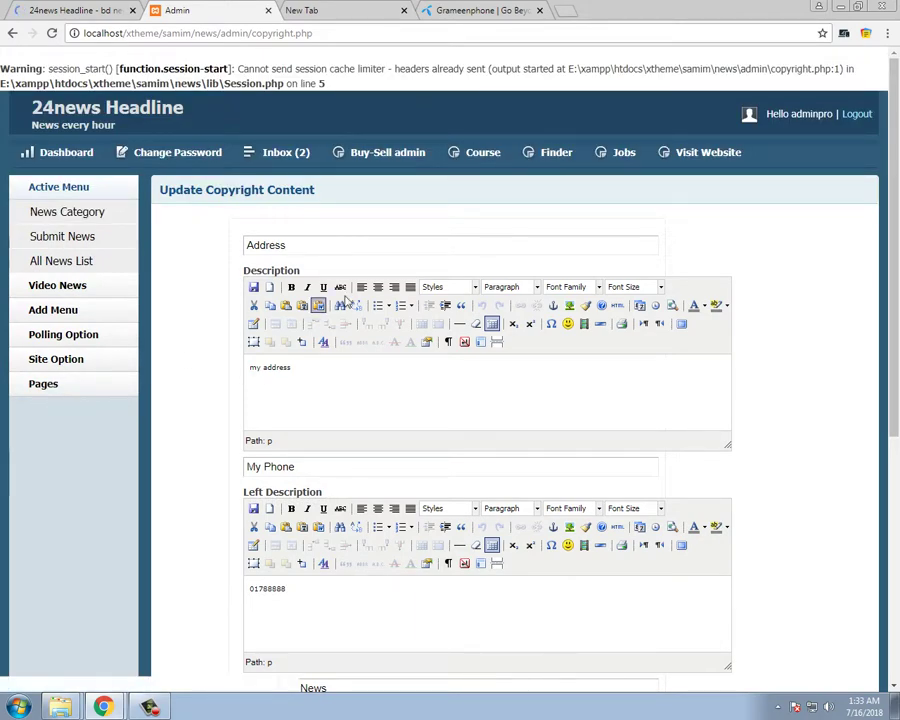
left_click(287, 161)
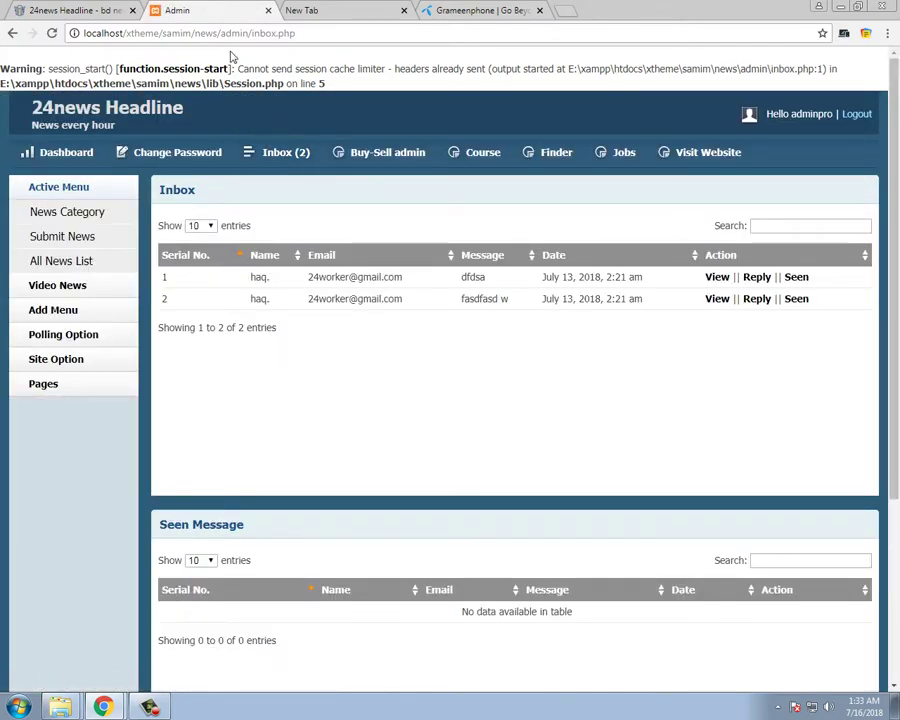
Look over the public home page from its header through World News to the video and ad sections
left_click(96, 9)
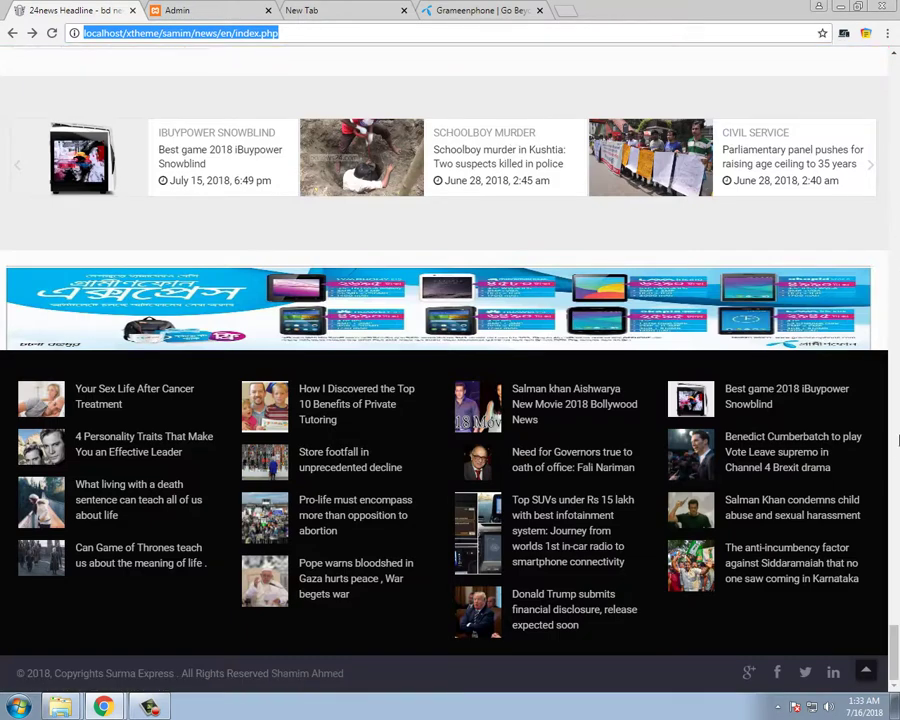
left_click_drag(896, 658, 897, 66)
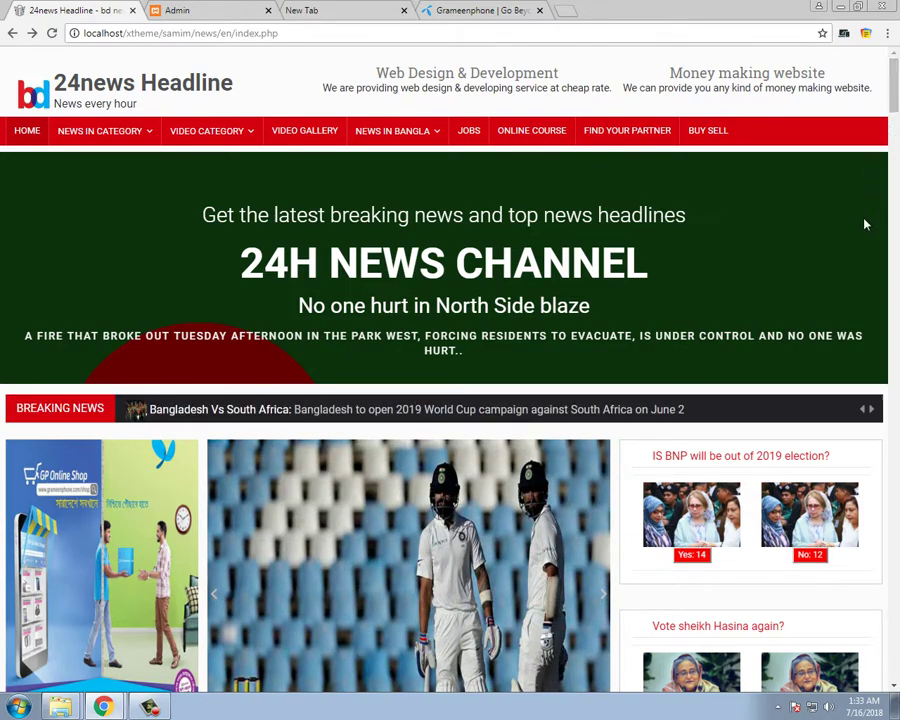
scroll(866, 240, "down", 4)
scroll(877, 323, "down", 12)
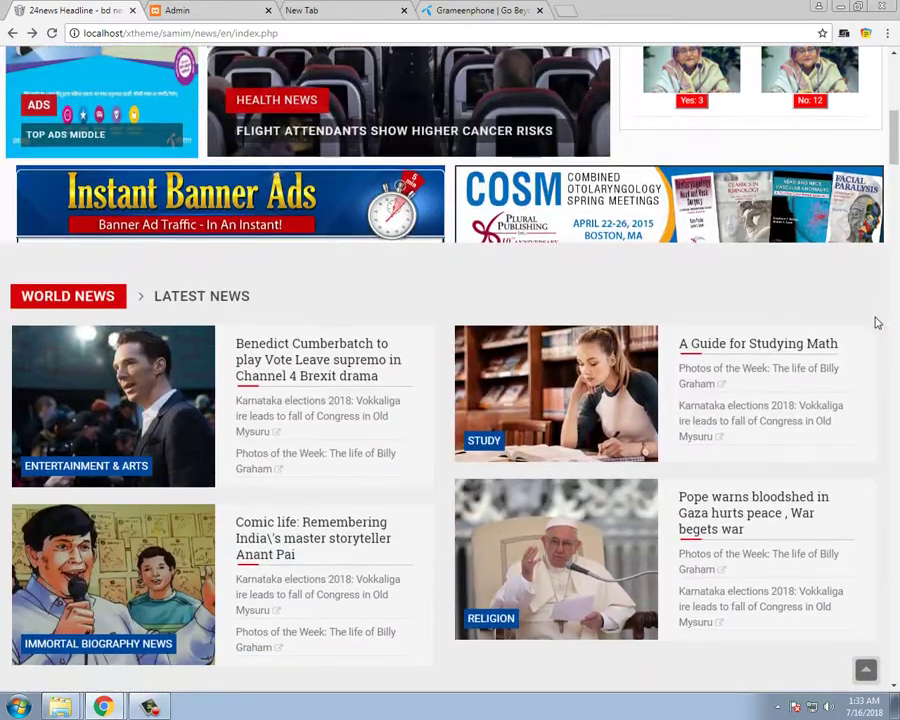
scroll(897, 366, "down", 5)
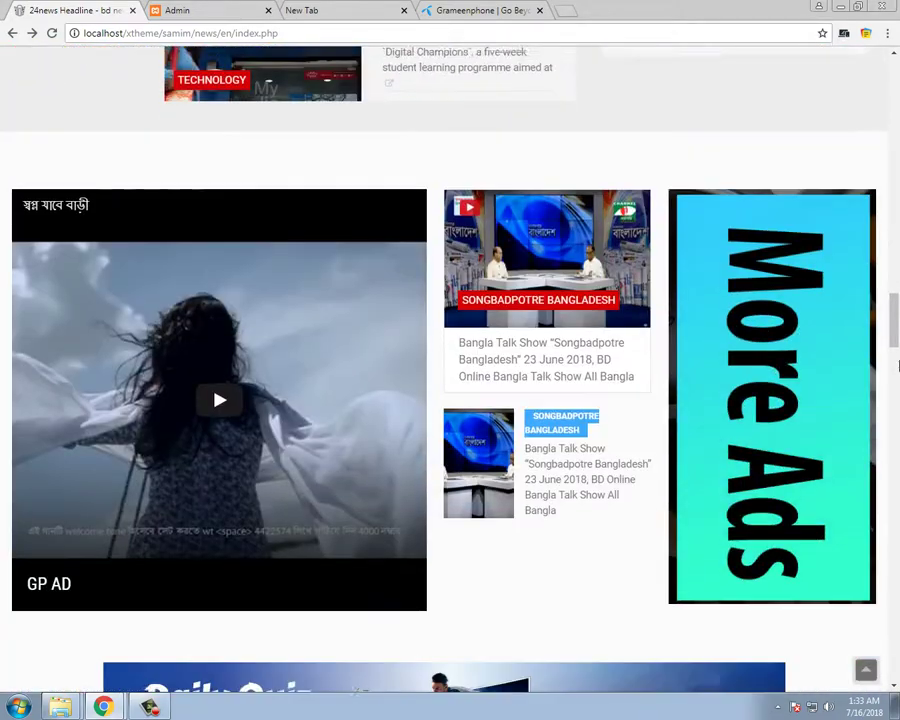